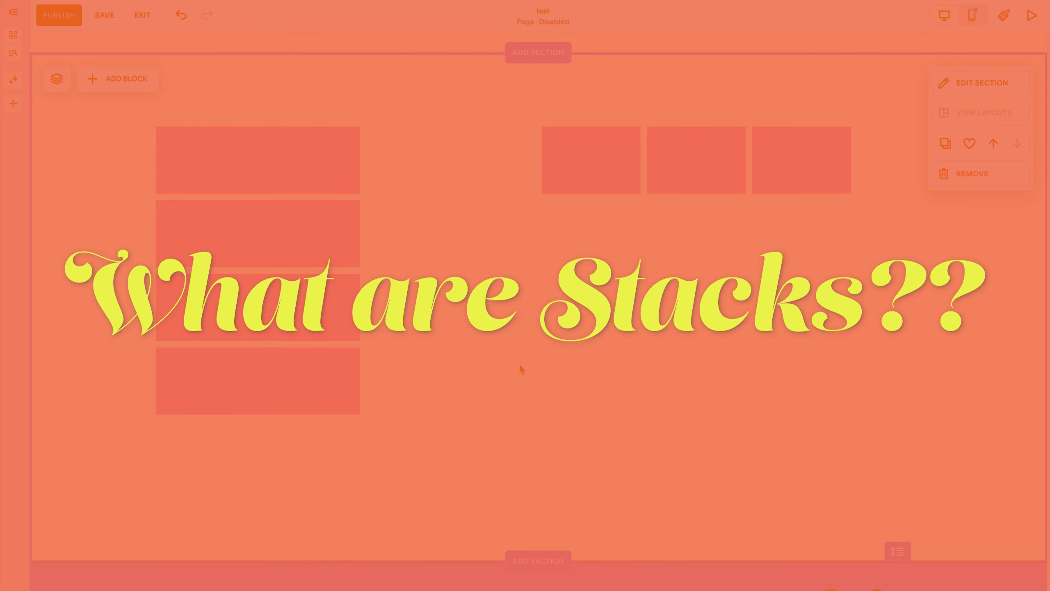
Combine the four vertically arranged pink blocks into one stack and the three side-by-side blocks into another stack
left_click_drag(429, 458, 78, 141)
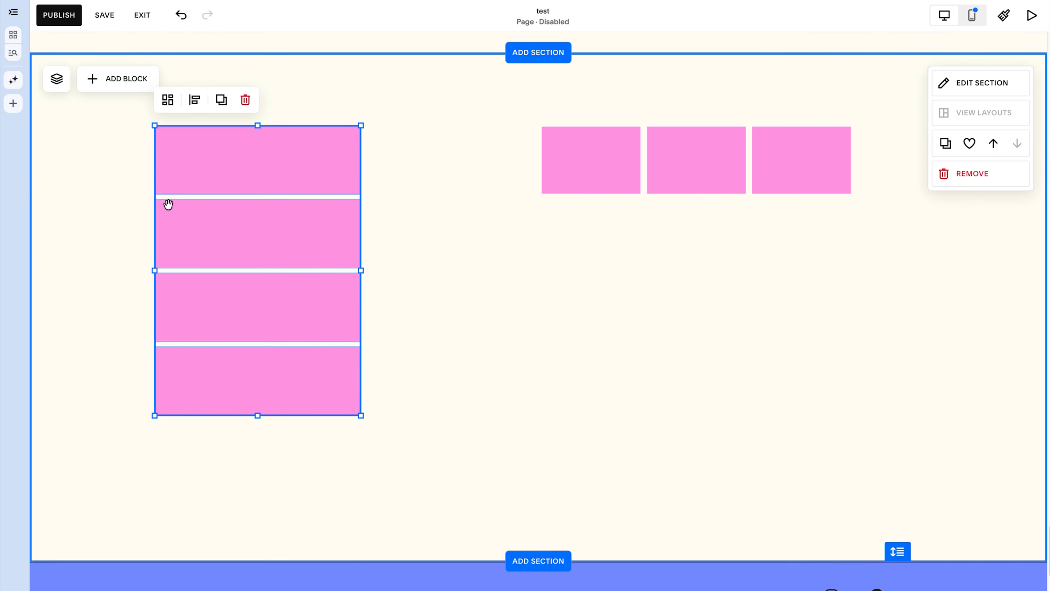
left_click(168, 100)
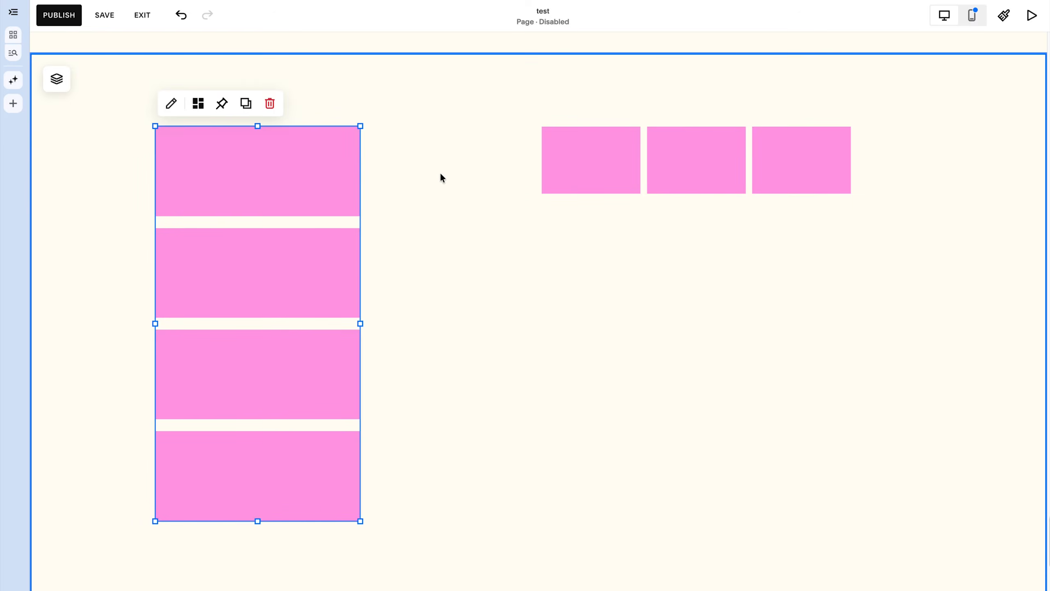
left_click_drag(465, 127, 893, 228)
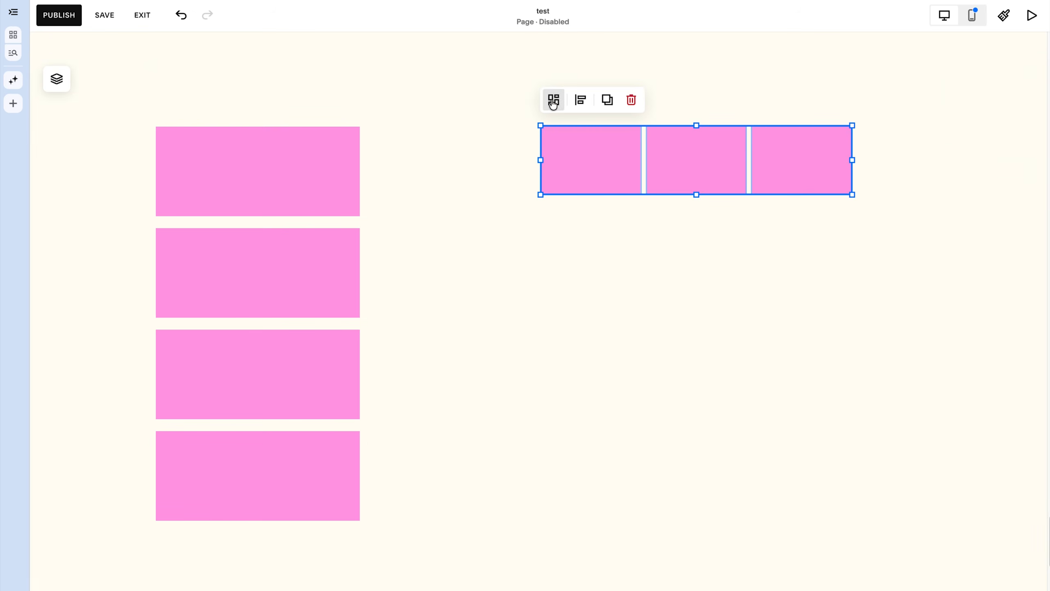
left_click(553, 101)
left_click(425, 260)
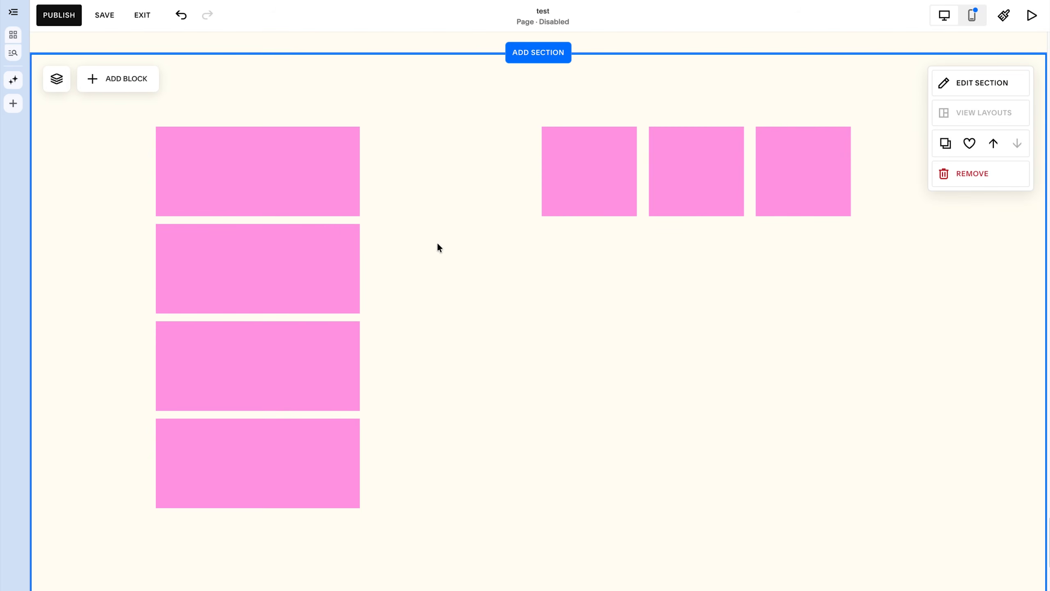
Widen the gap between the vertical stack's blocks to about 28 px on the canvas and narrow it again
left_click(255, 230)
left_click_drag(257, 219, 257, 238)
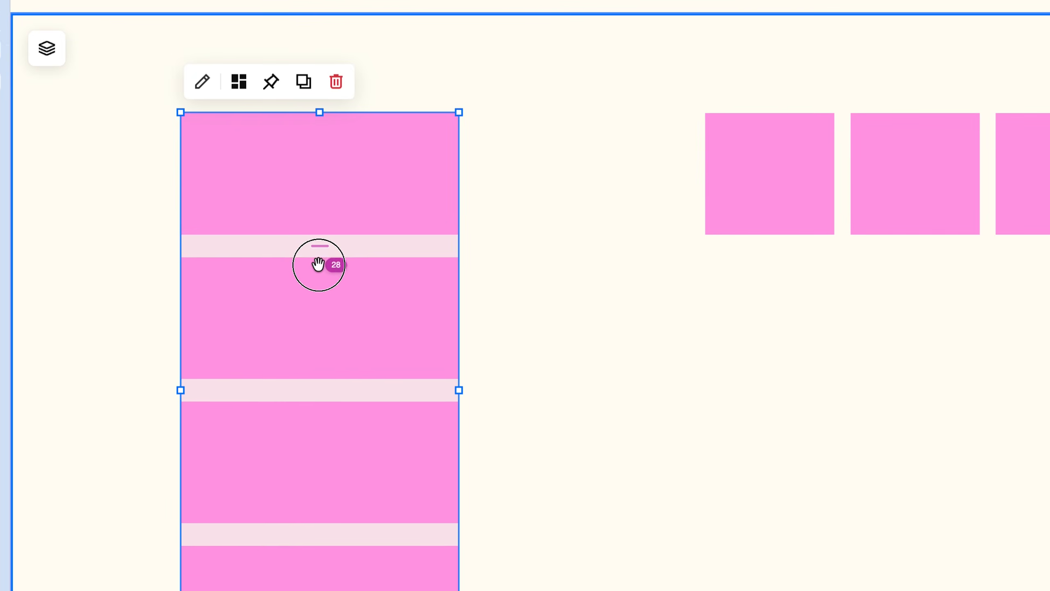
left_click_drag(318, 263, 316, 238)
left_click(567, 393)
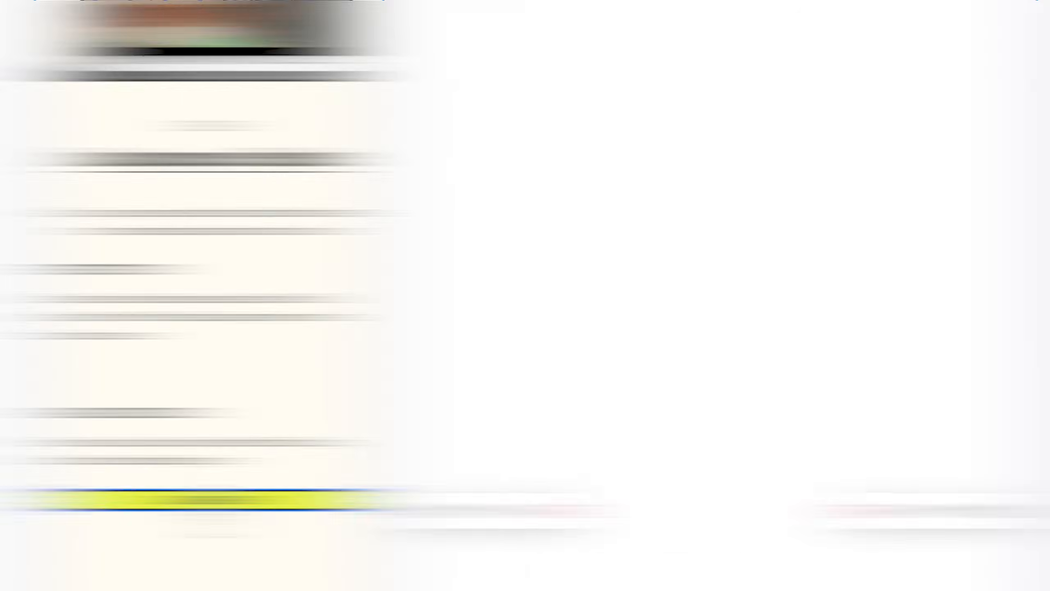
Resize the "Title of Something" card stack on the canvas, adjusting its width from both sides
left_click_drag(551, 533, 549, 525)
mouse_move(548, 346)
left_mouse_down()
mouse_move(547, 328)
mouse_move(546, 363)
left_mouse_up()
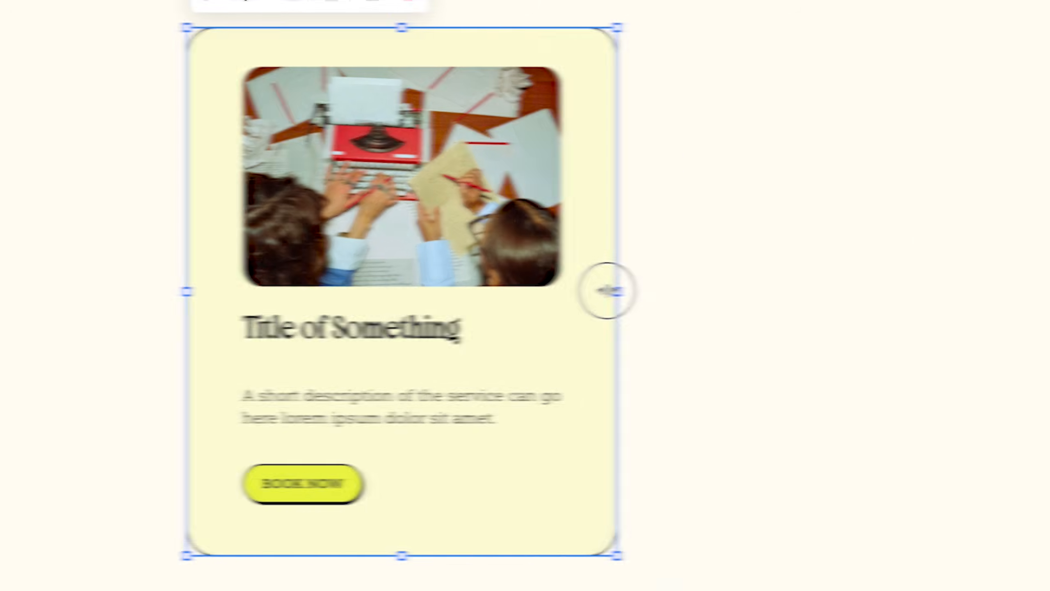
left_click_drag(607, 290, 531, 293)
left_click_drag(195, 293, 154, 295)
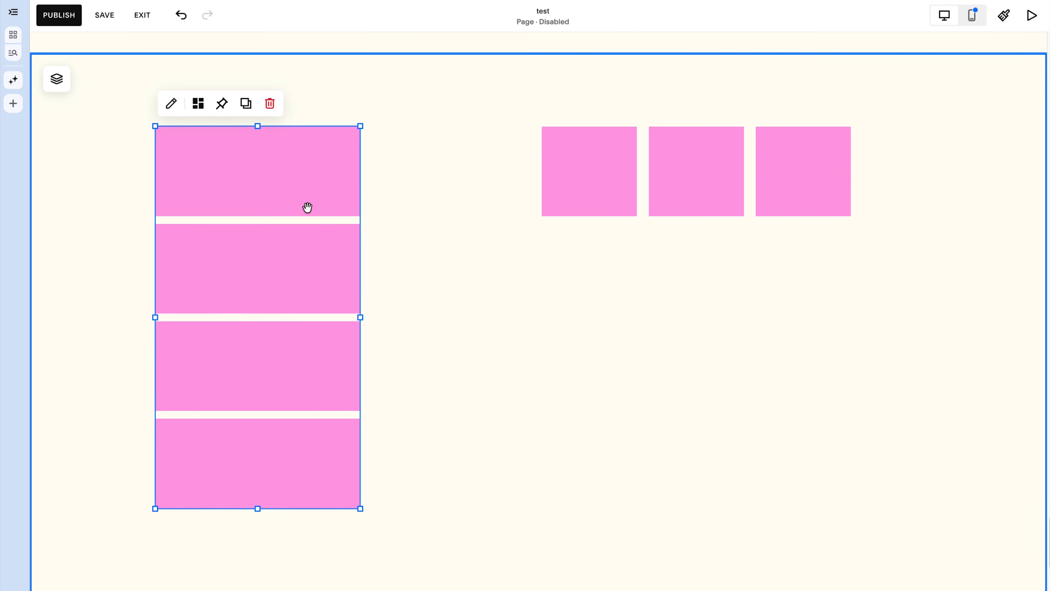
Select the vertical stack and reduce the gap between its blocks to about 10 px on the canvas
left_click(581, 183)
left_click(246, 217)
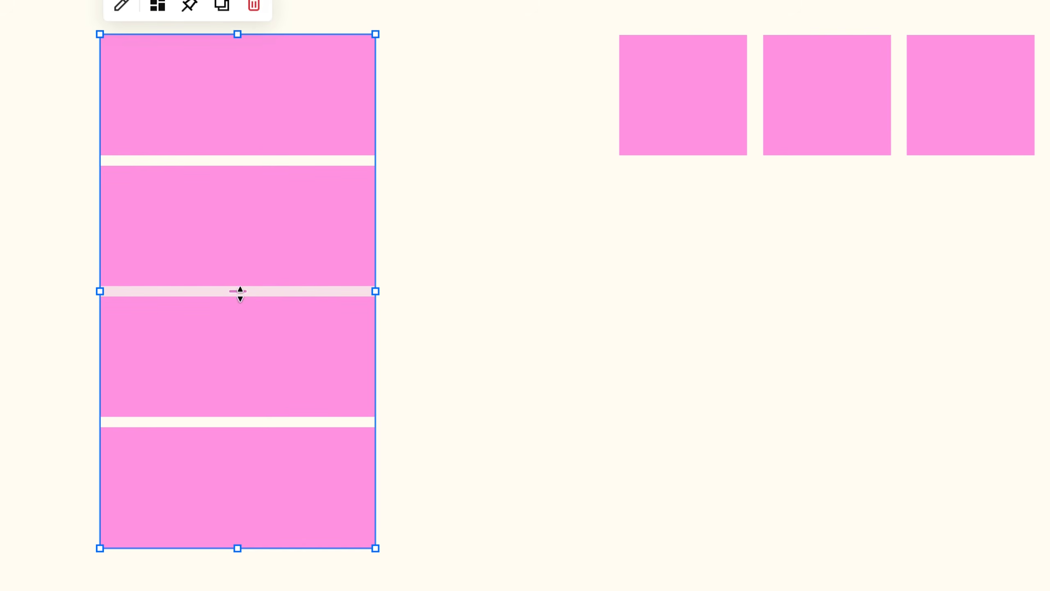
left_click(234, 162)
mouse_move(234, 163)
left_mouse_down()
mouse_move(234, 246)
mouse_move(231, 123)
mouse_move(234, 166)
left_mouse_up()
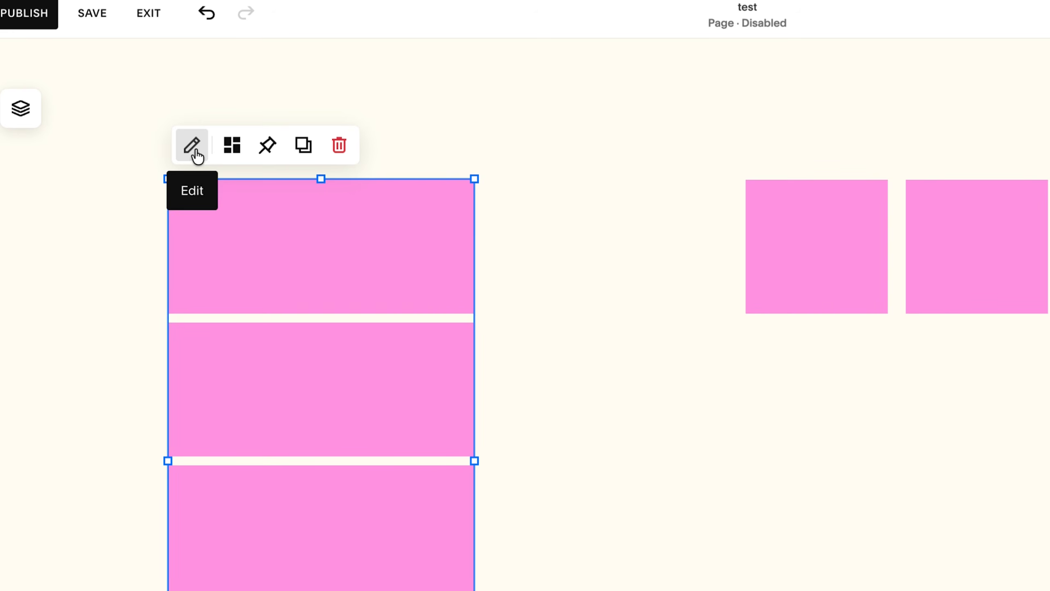
Open the vertical stack's design settings and set its gap to 8 px
left_click(195, 149)
left_click_drag(686, 89, 815, 102)
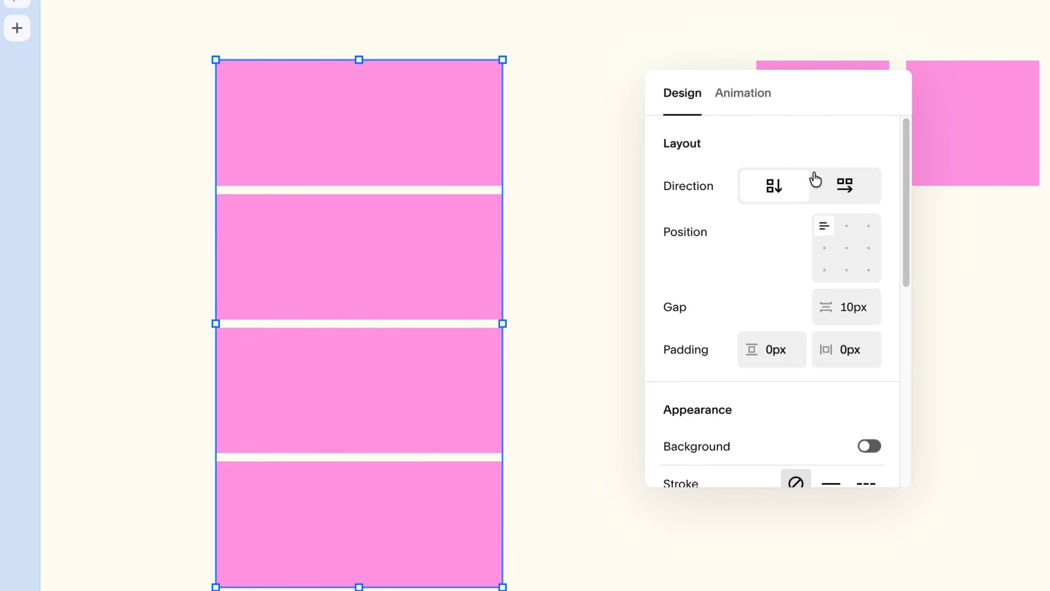
scroll(750, 259, "down", 6)
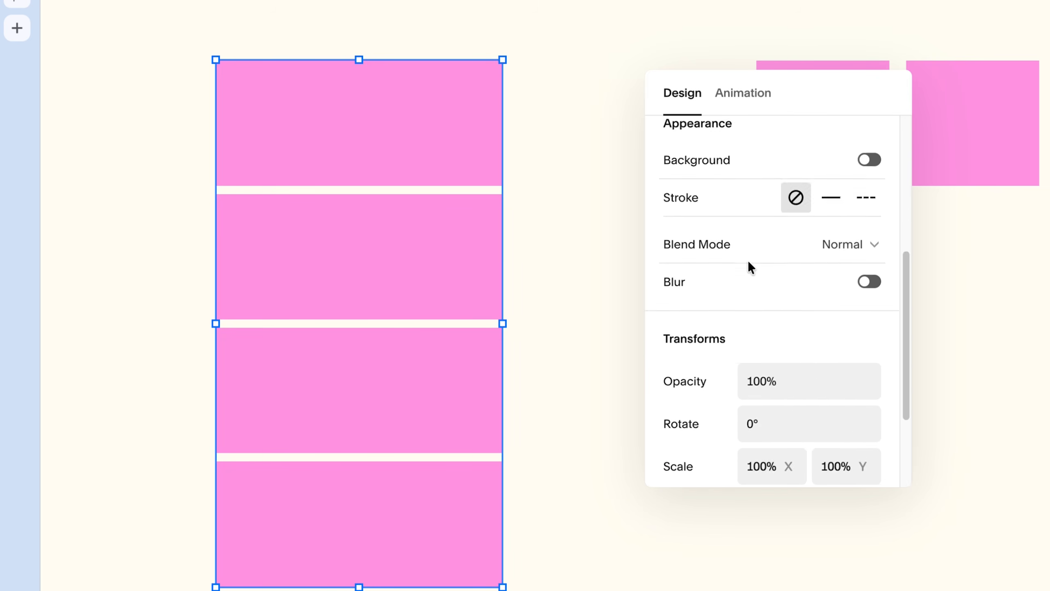
scroll(749, 262, "up", 6)
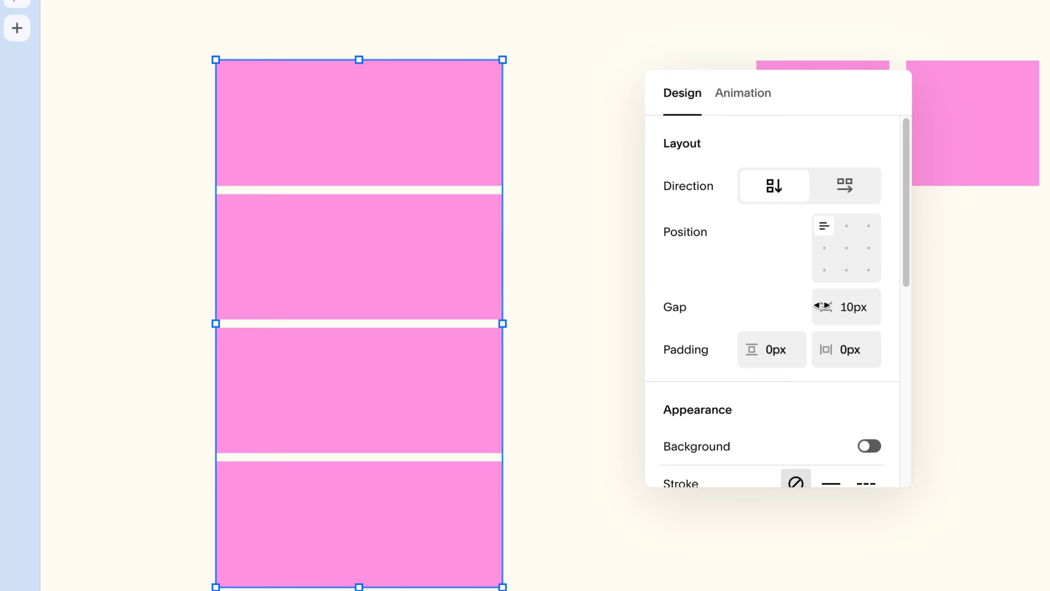
left_click_drag(823, 305, 854, 306)
type("8")
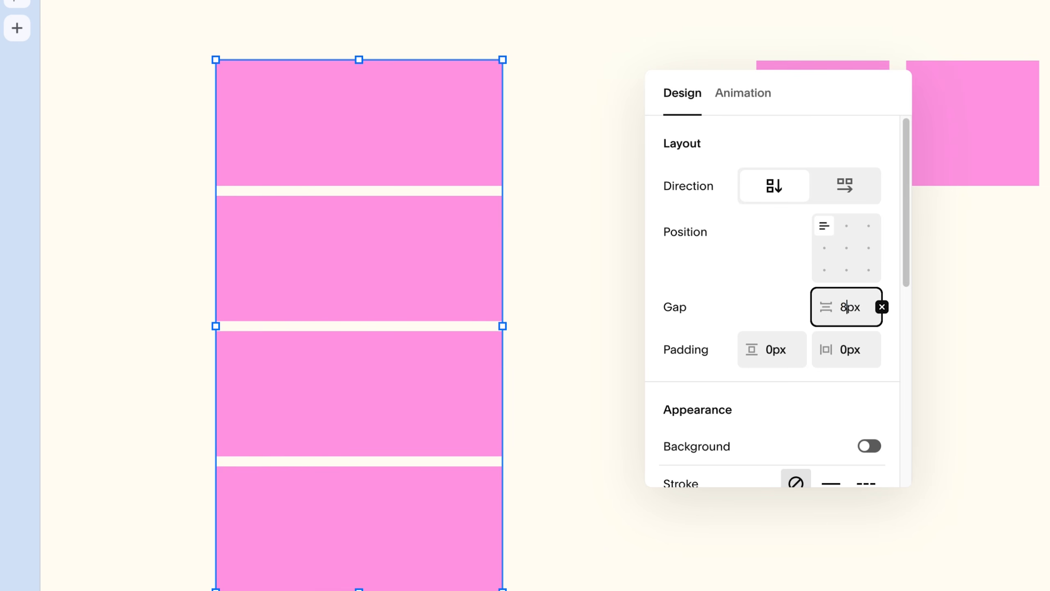
Set the vertical stack's padding to 22 px vertically and 24 px horizontally
left_click(846, 349)
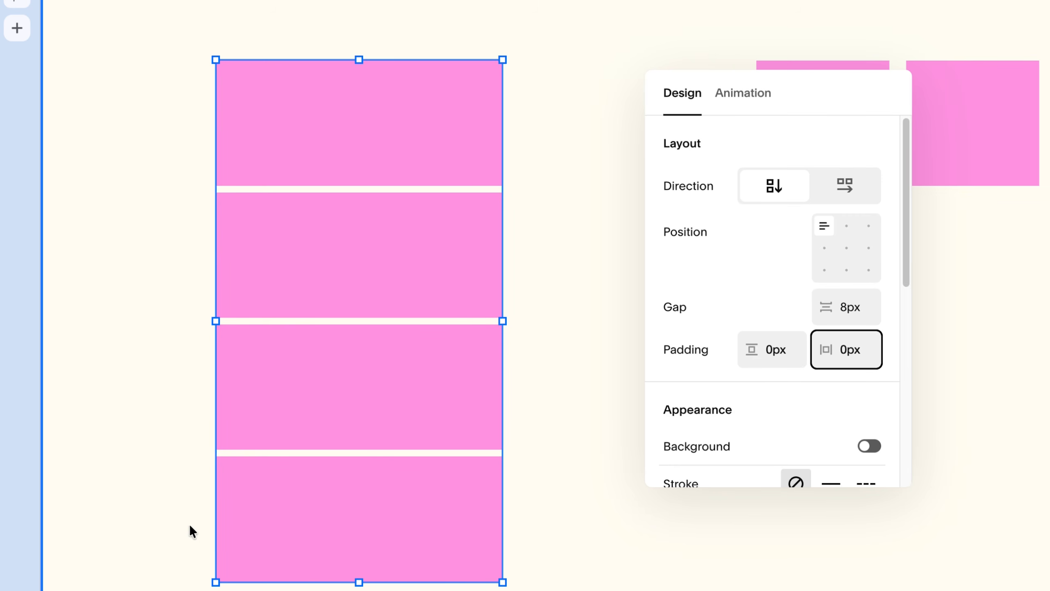
left_click_drag(754, 350, 584, 519)
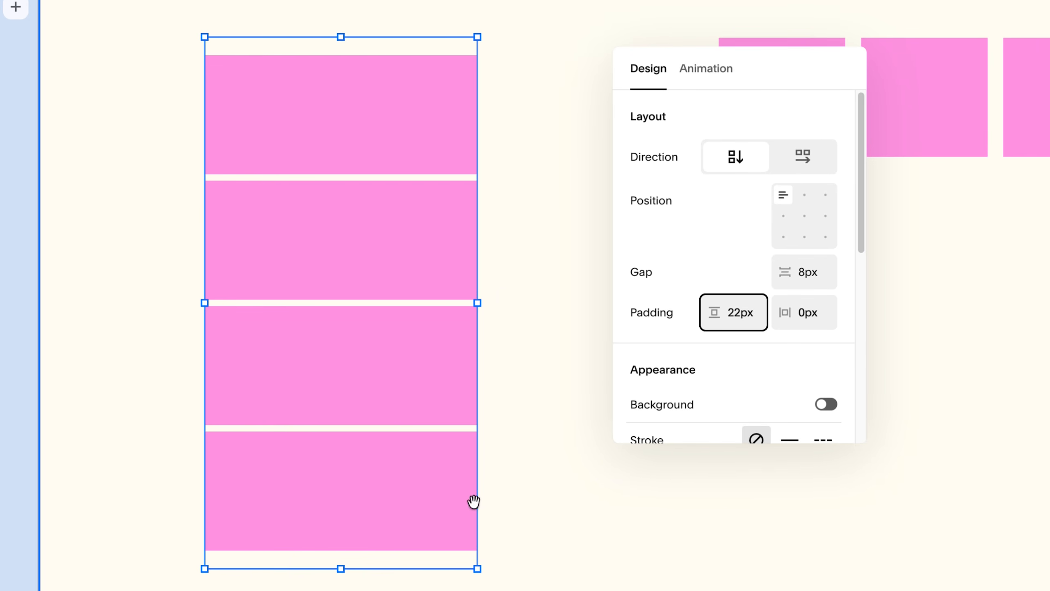
left_click_drag(775, 313, 534, 148)
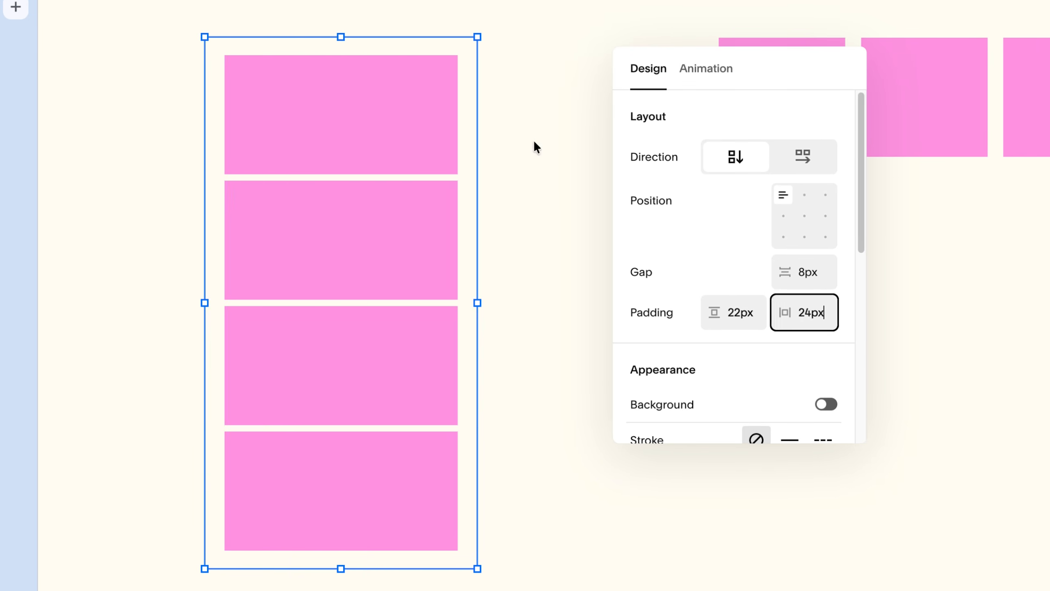
Enable a background on the vertical stack using the palette's pink at reduced opacity
scroll(680, 273, "down", 3)
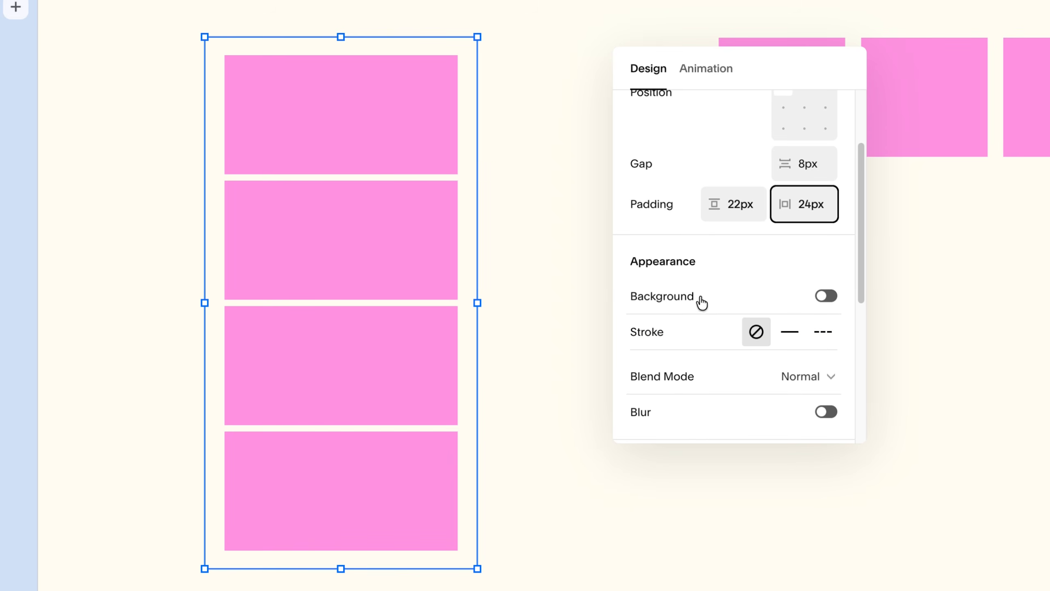
left_click(824, 296)
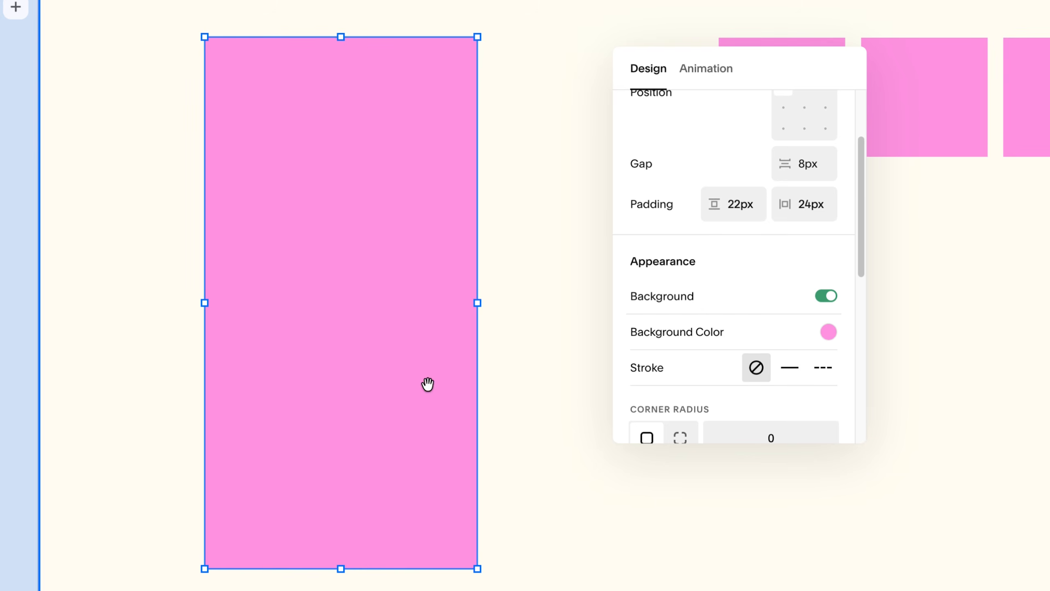
left_click(829, 332)
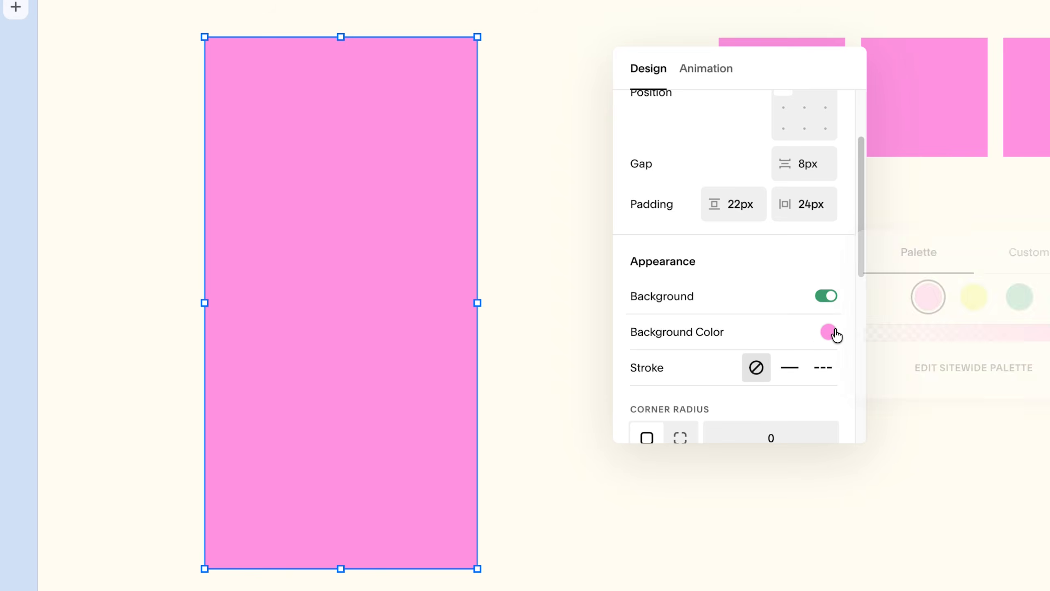
left_click(985, 305)
left_click(928, 297)
left_click(949, 334)
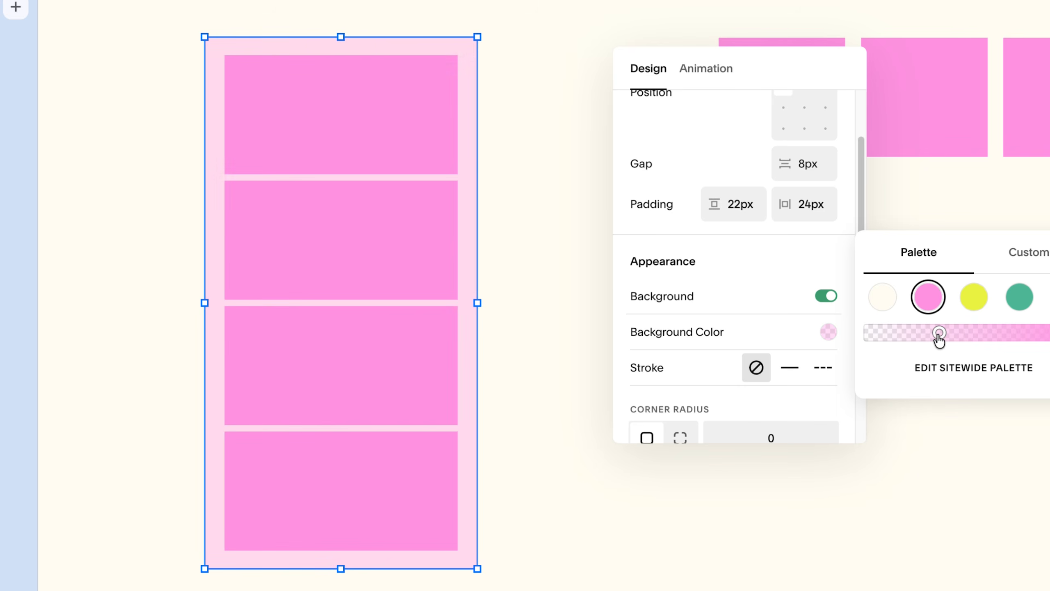
Add a solid black stroke around the vertical stack with a custom thickness of 1.5 px
scroll(793, 349, "down", 3)
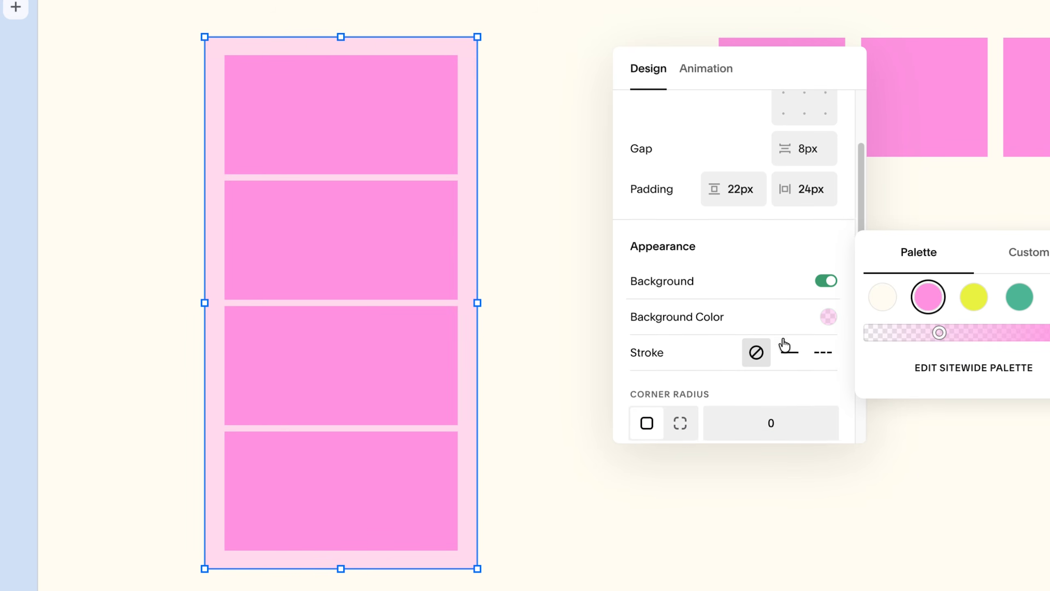
left_click(782, 308)
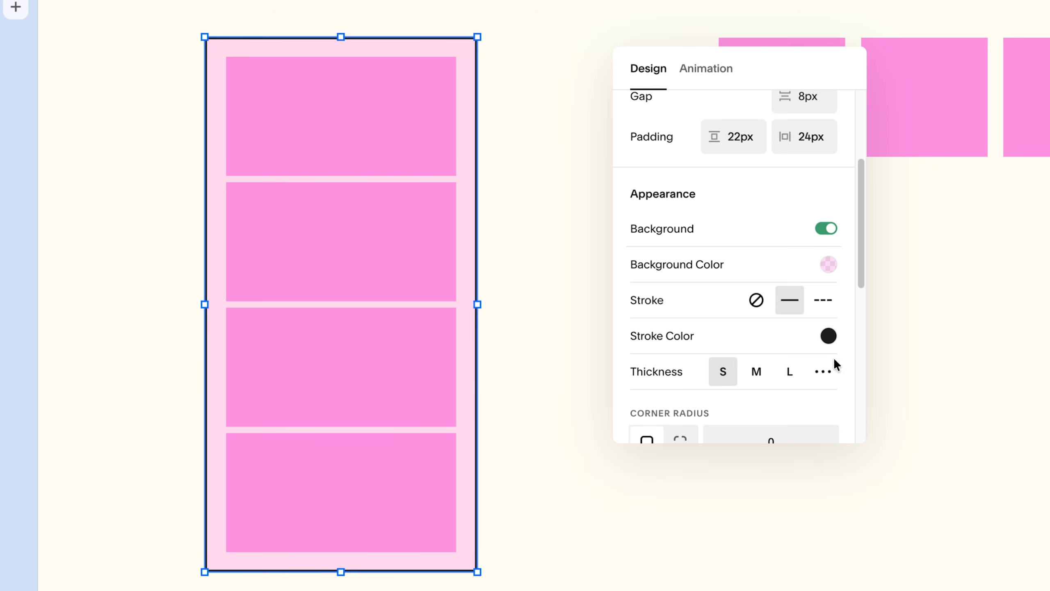
scroll(824, 384, "down", 5)
left_click(823, 224)
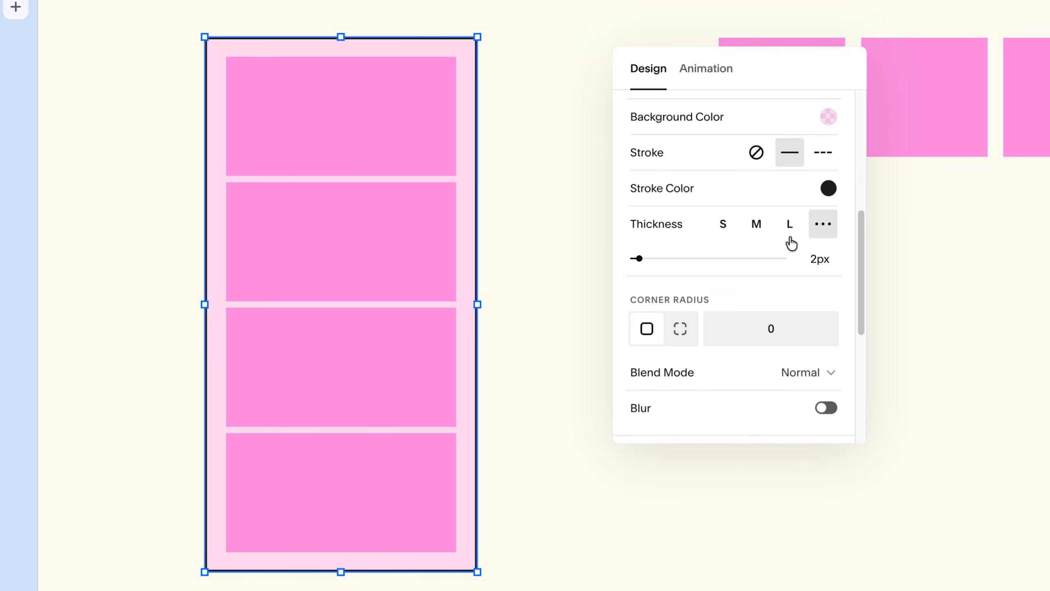
left_click_drag(639, 257, 628, 258)
scroll(840, 82, "up", 3)
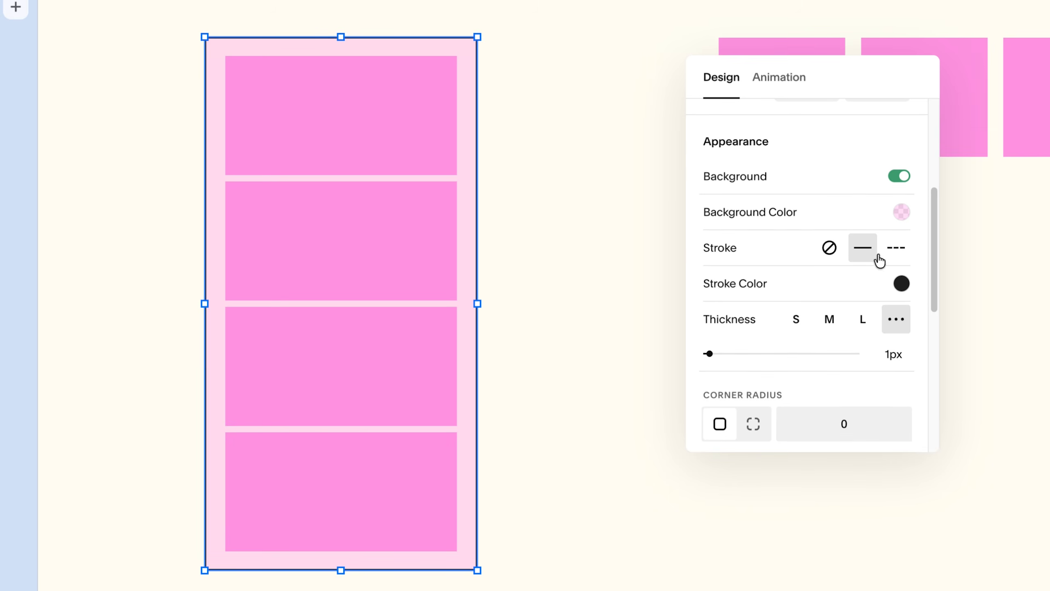
left_click(892, 354)
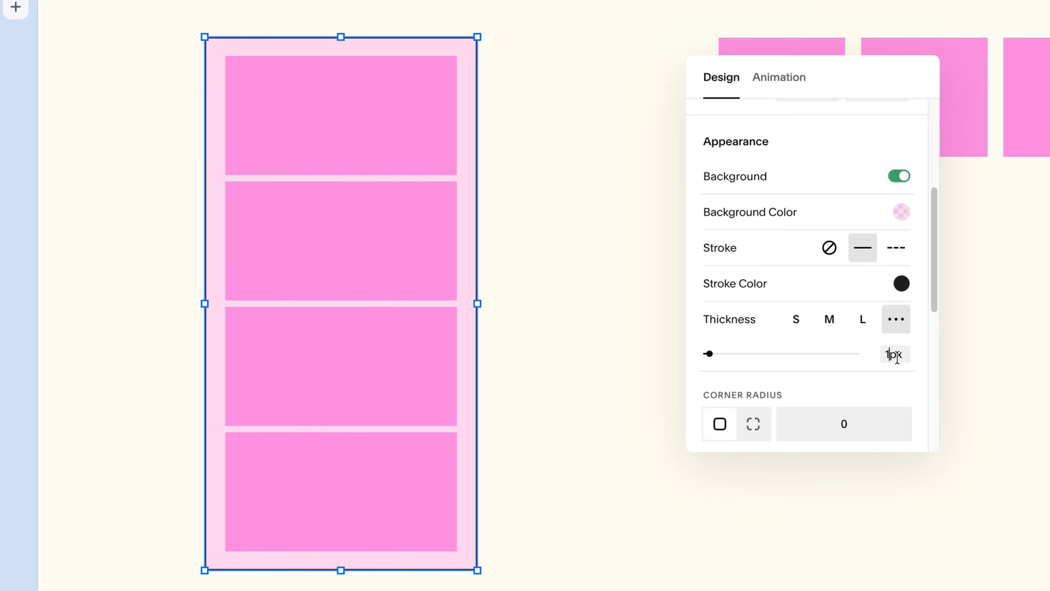
type(".5")
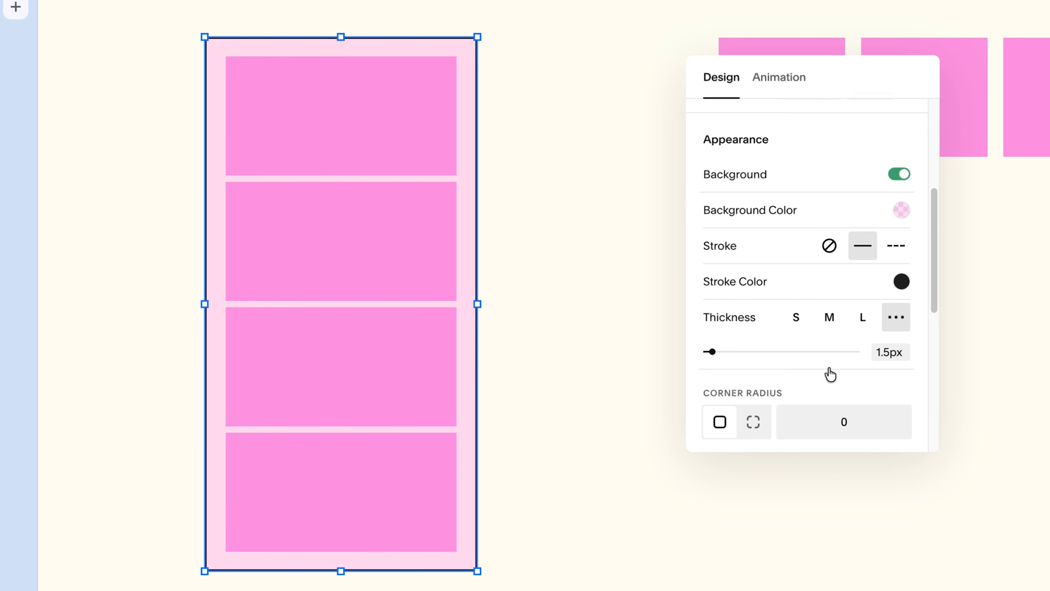
Set the vertical stack's corner radius to 30 and close its settings
scroll(806, 377, "down", 1)
left_click(818, 397)
type("30")
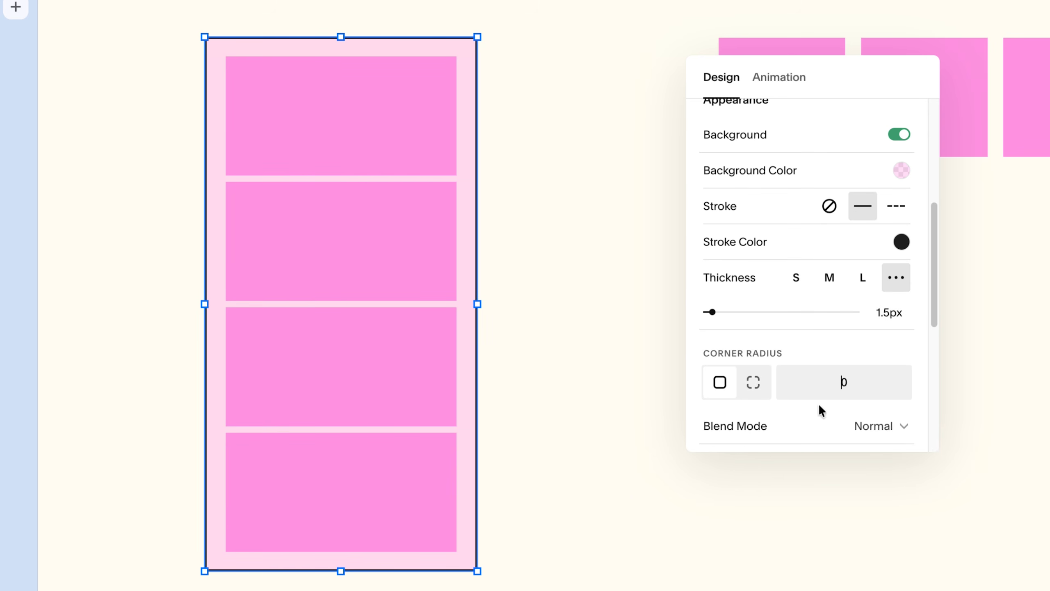
left_click(541, 286)
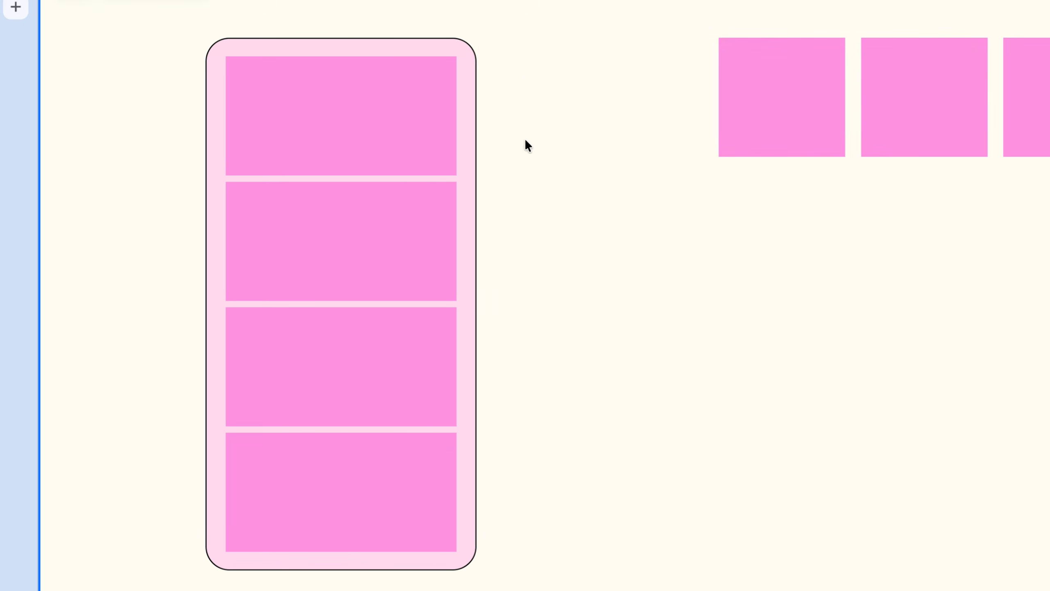
Reopen the vertical stack's design settings, turn off its background and remove its stroke
left_click(467, 149)
left_click(898, 228)
scroll(889, 217, "down", 2)
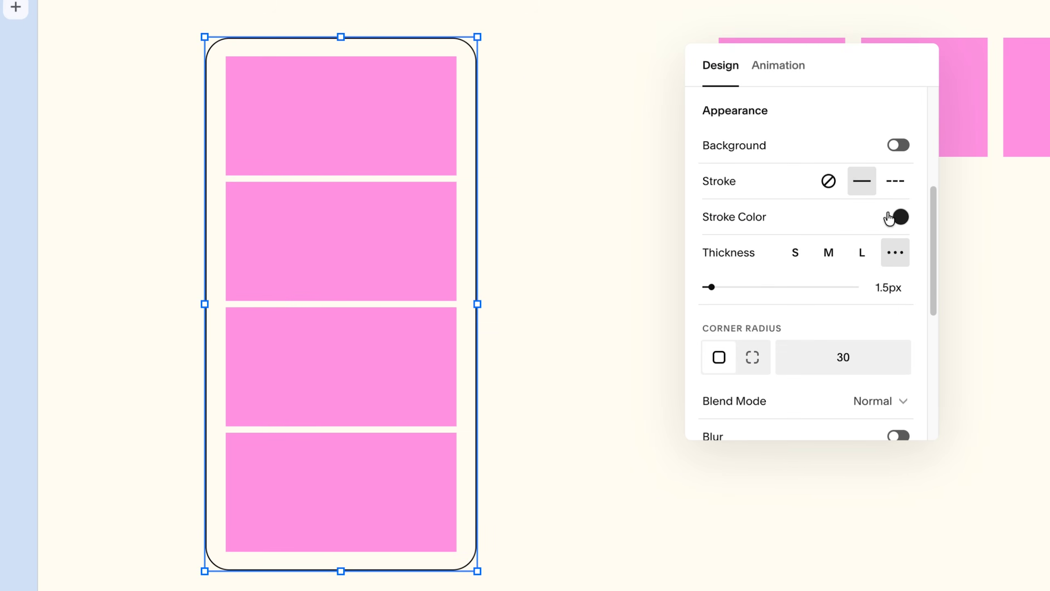
left_click(829, 181)
Try scaling the vertical stack to 104% in X and 106% in Y, and reset both scale values
scroll(825, 311, "down", 3)
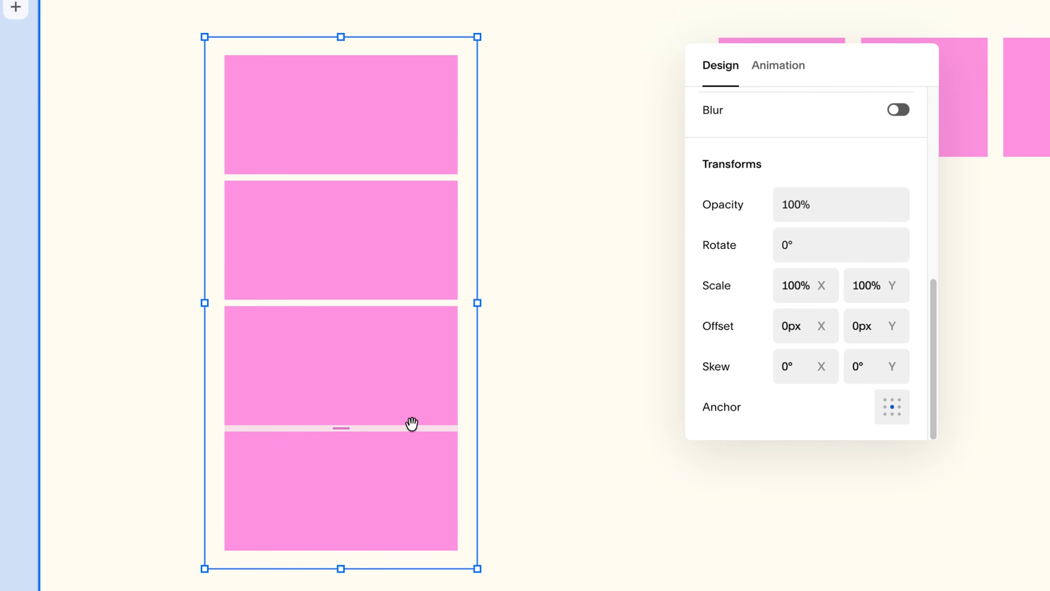
mouse_move(825, 284)
left_mouse_down()
mouse_move(843, 284)
mouse_move(834, 284)
left_mouse_up()
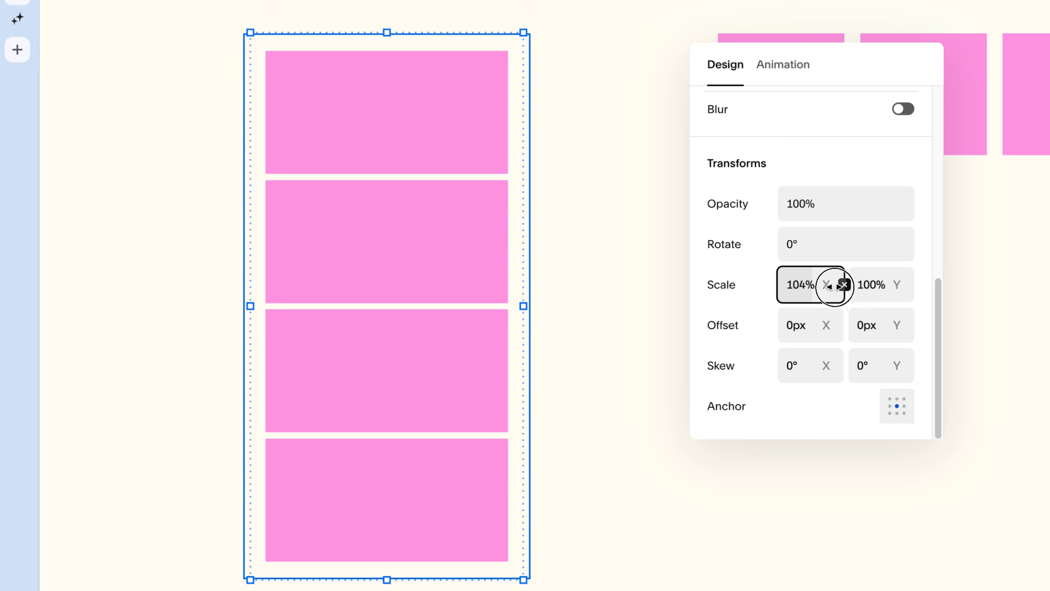
left_click_drag(912, 285, 911, 289)
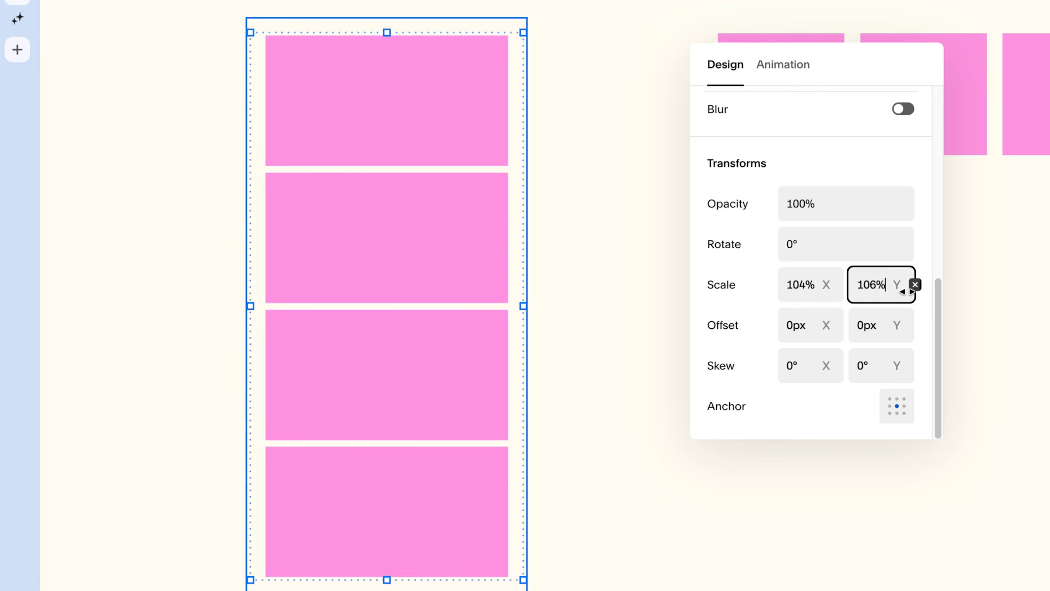
left_click(915, 284)
left_click(844, 284)
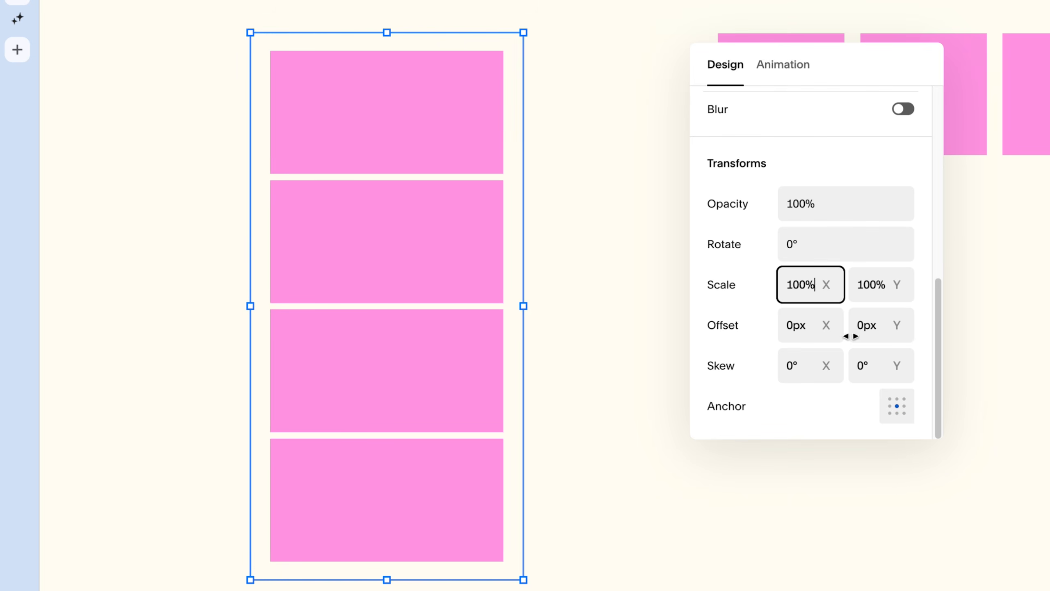
Try a vertical offset of -54 px on the vertical stack, reset it, and try a lower opacity
left_click_drag(903, 333, 797, 329)
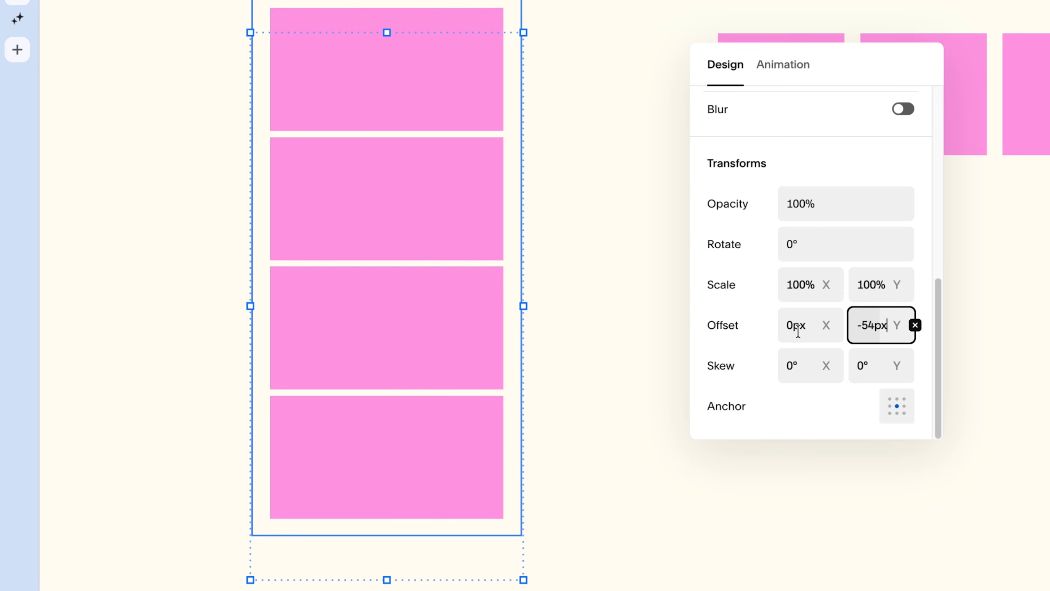
left_click(914, 326)
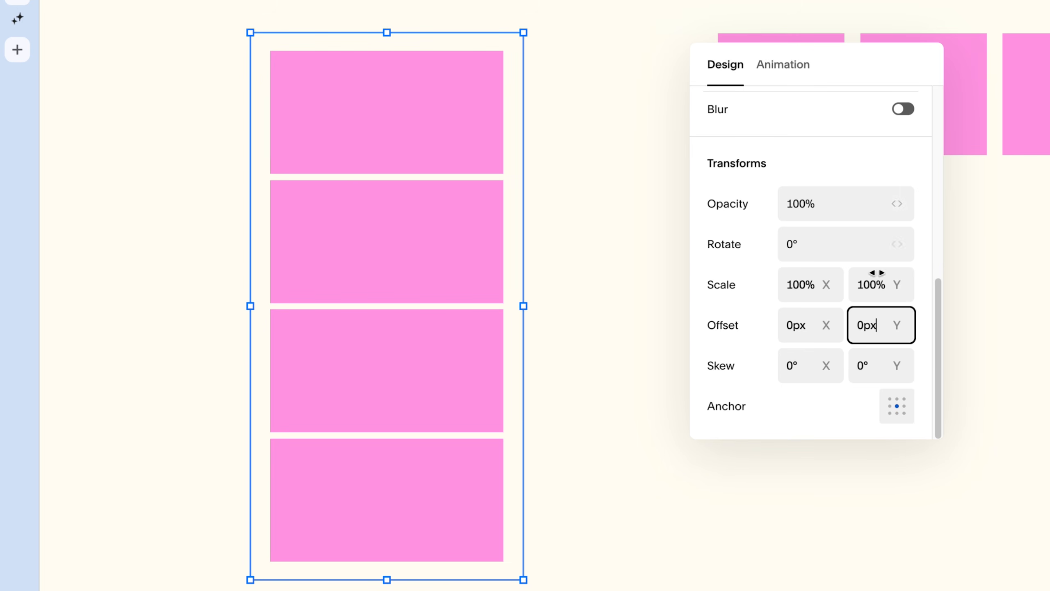
left_click_drag(893, 202, 833, 209)
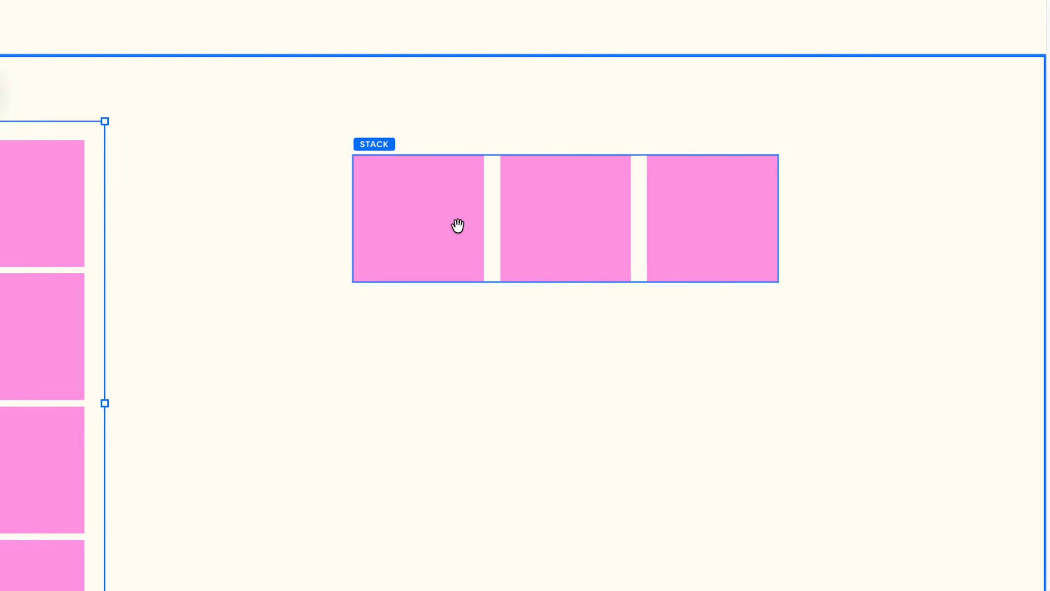
Try a vertical direction for the three-block horizontal stack, and restore its horizontal direction
left_click(533, 363)
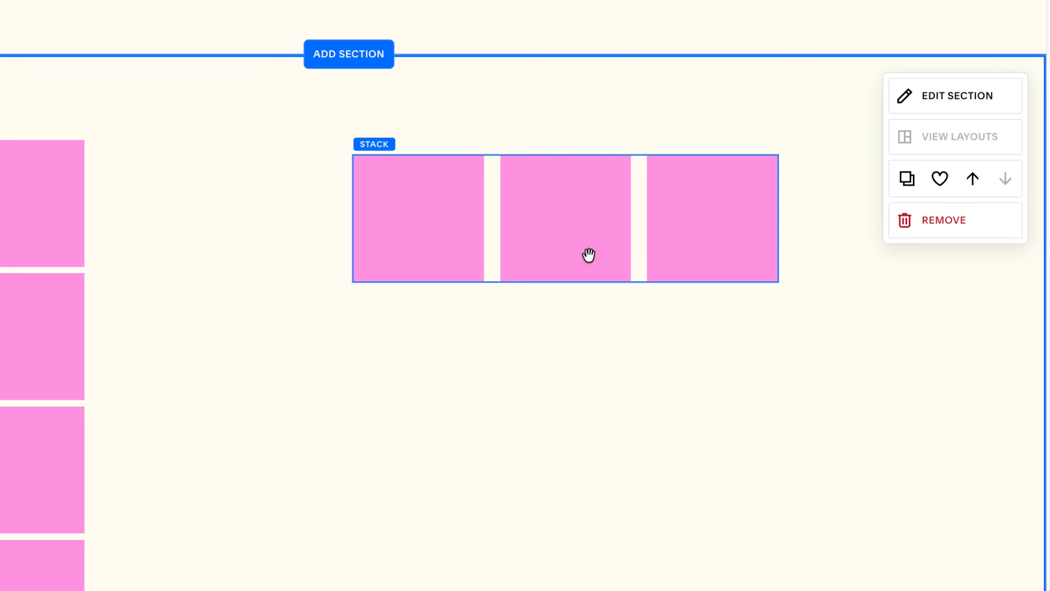
left_click(490, 265)
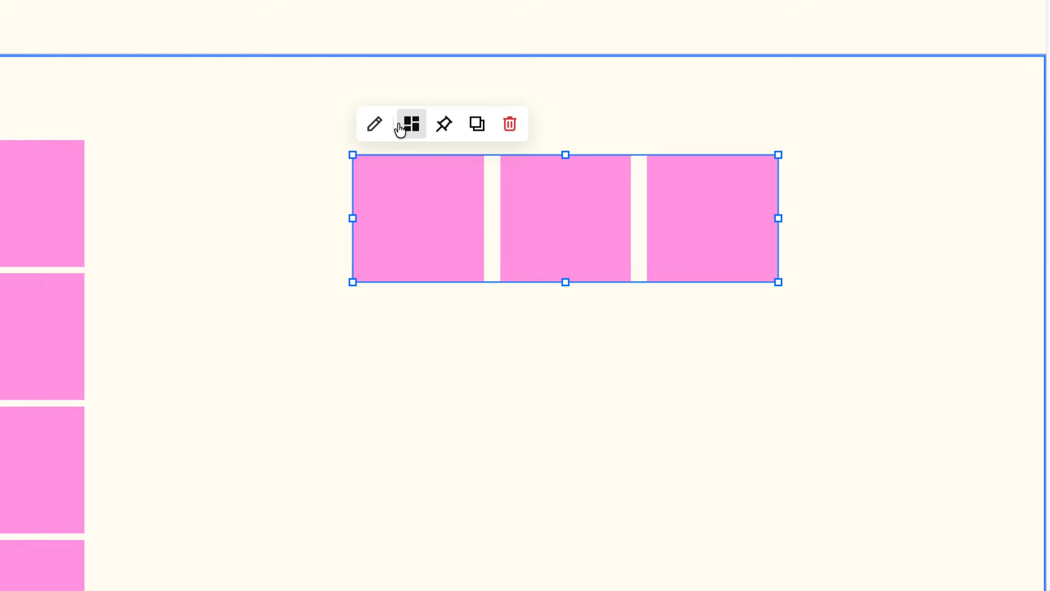
left_click(376, 125)
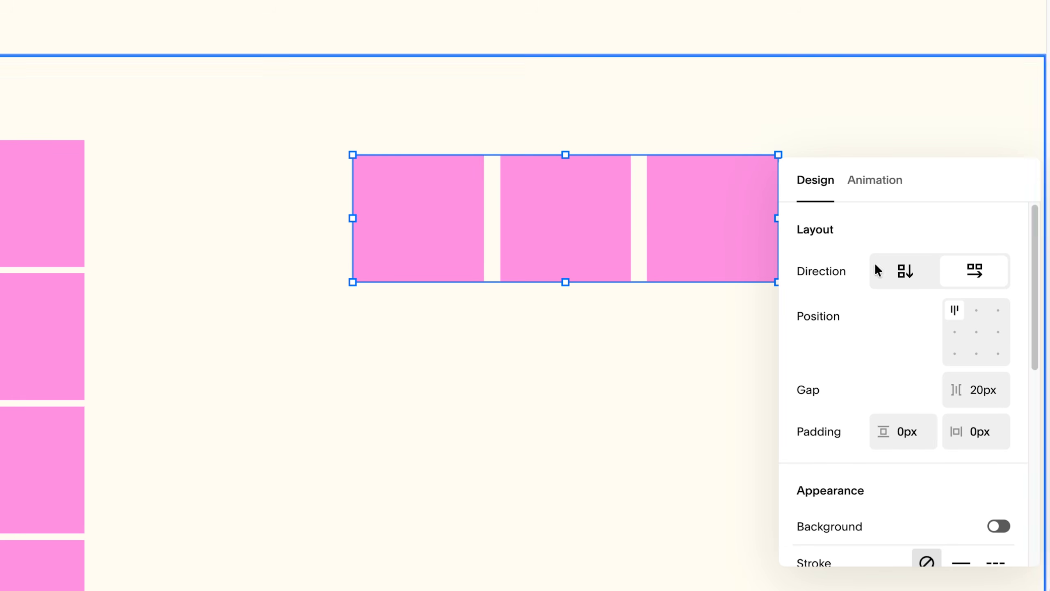
left_click(913, 281)
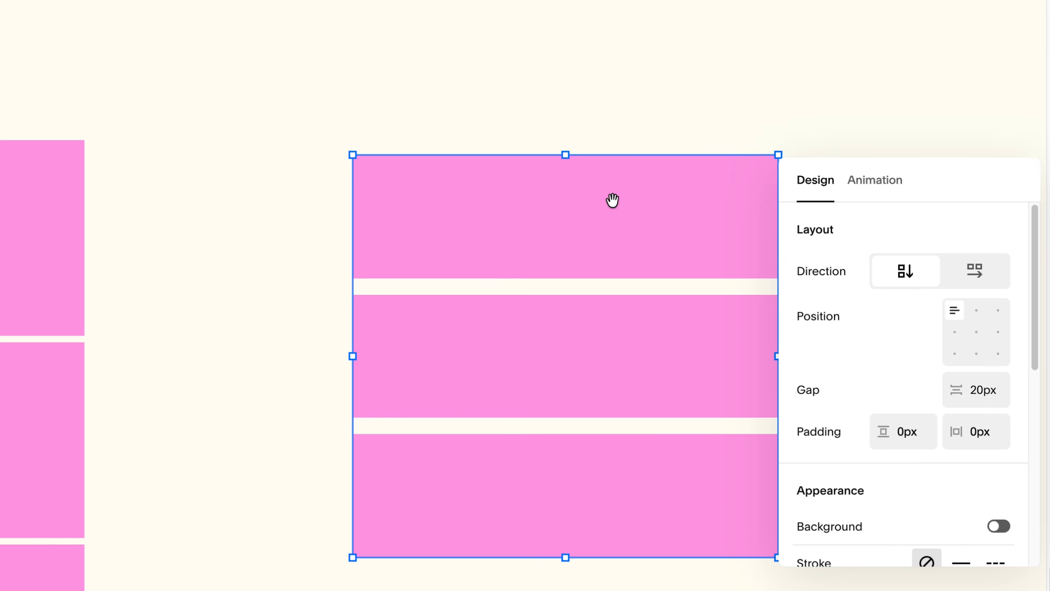
left_click(984, 286)
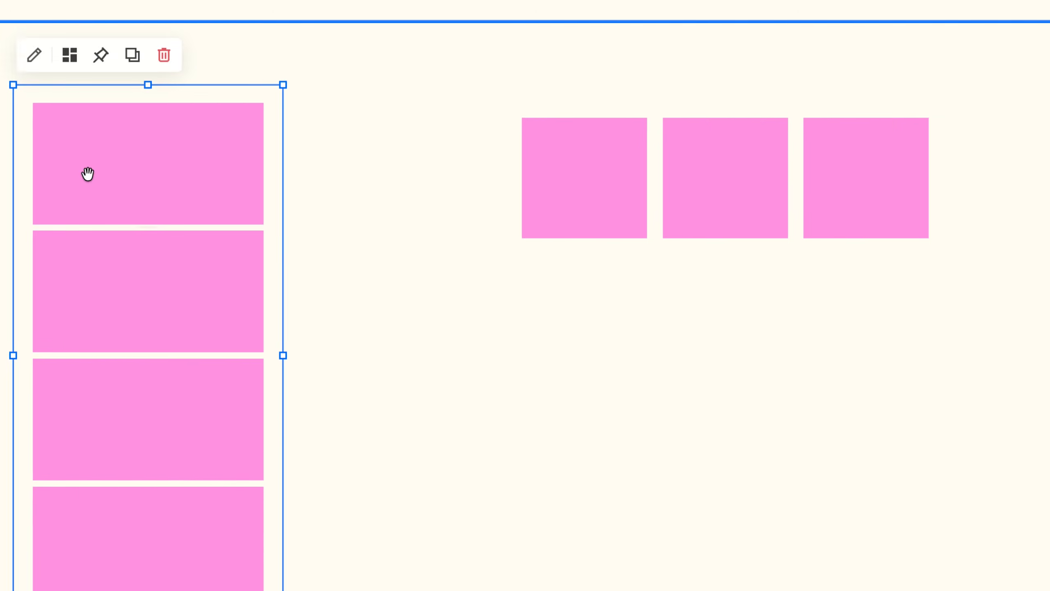
Try a horizontal direction for the four-block vertical stack, and restore its vertical direction
left_click(35, 54)
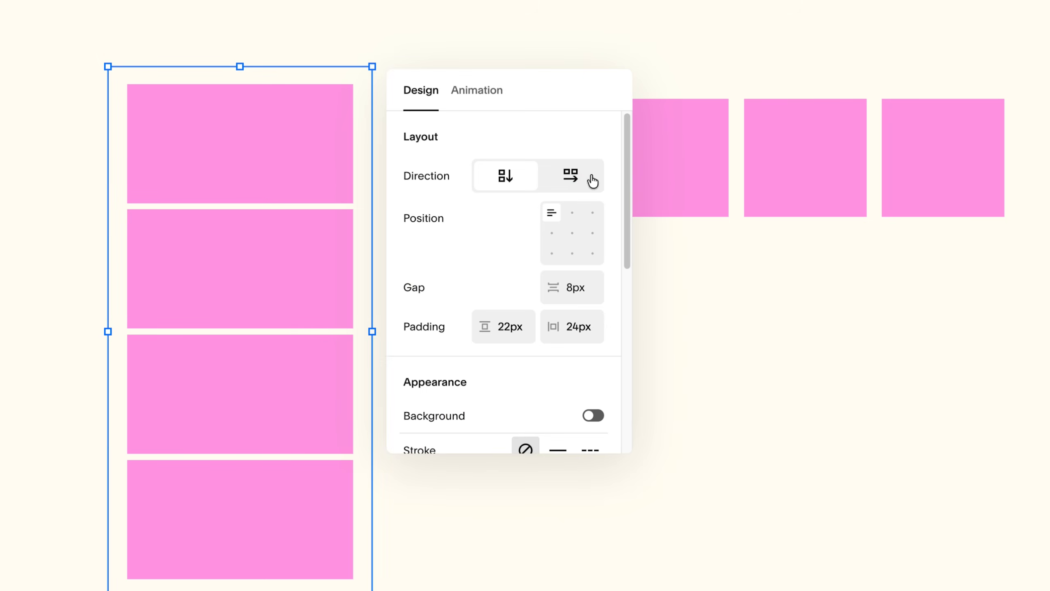
left_click(575, 177)
left_click(512, 178)
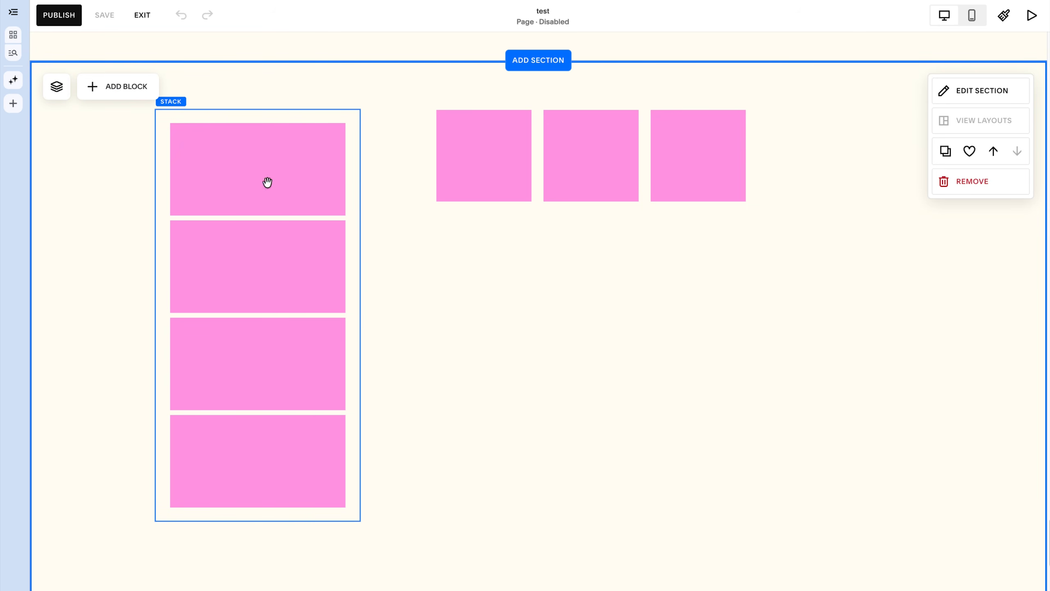
Select individual blocks inside the vertical stack and open the first block's design settings
left_click(269, 171)
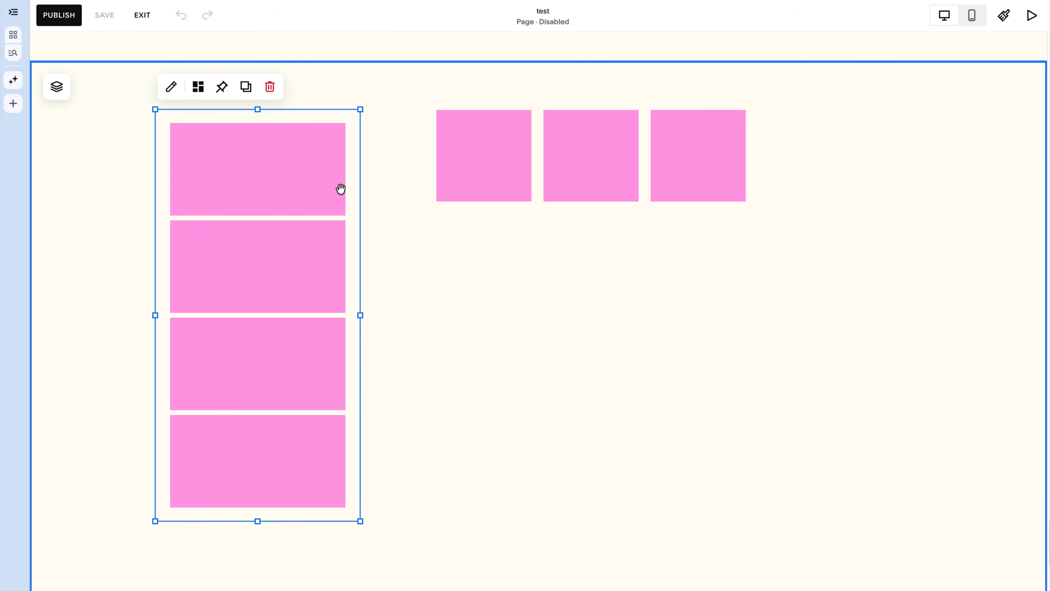
left_click(268, 157)
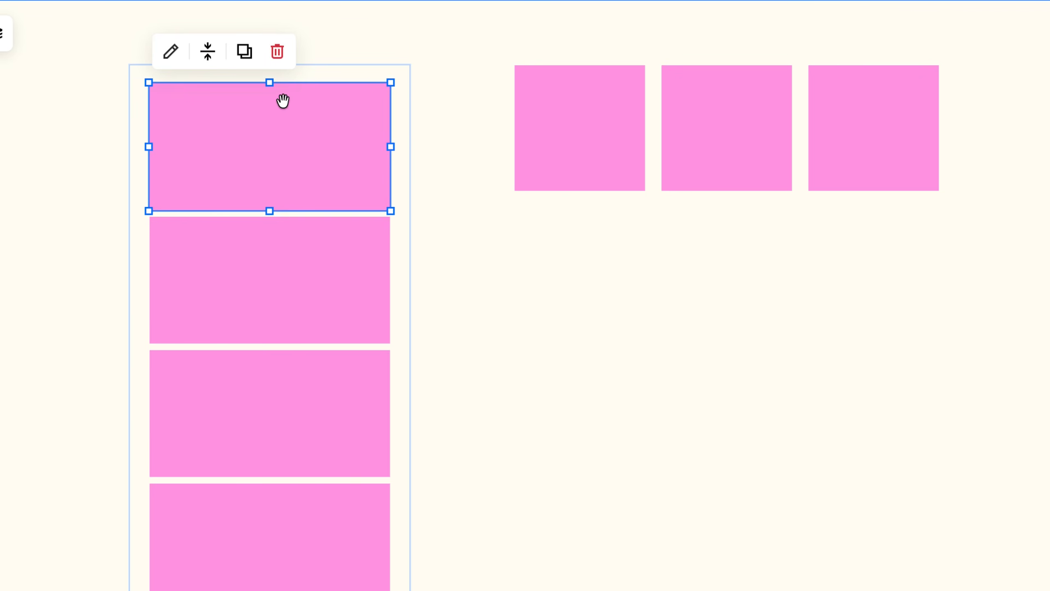
left_click(296, 289)
left_click(258, 124)
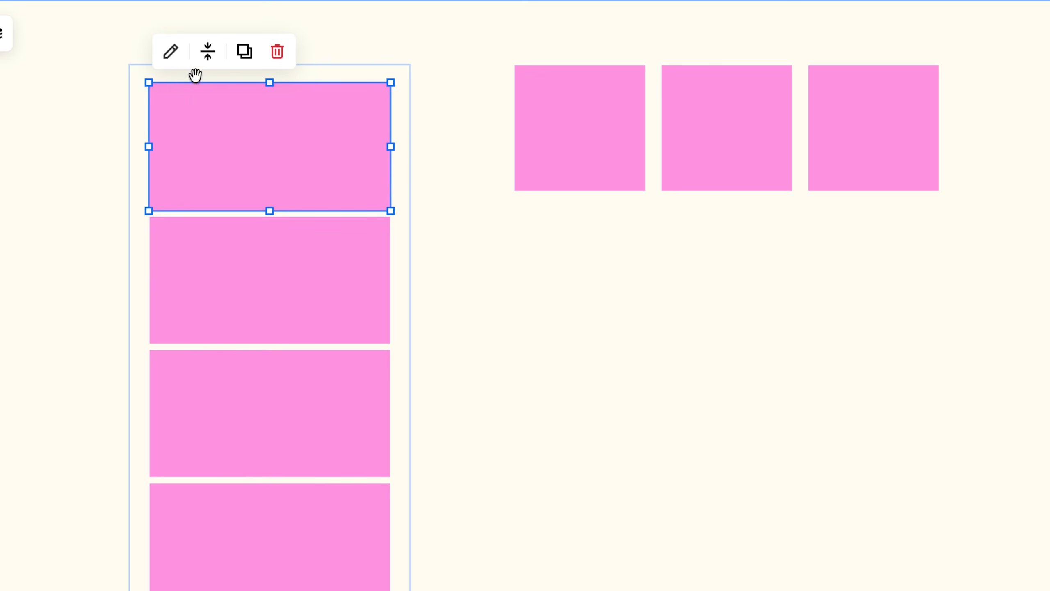
left_click(174, 58)
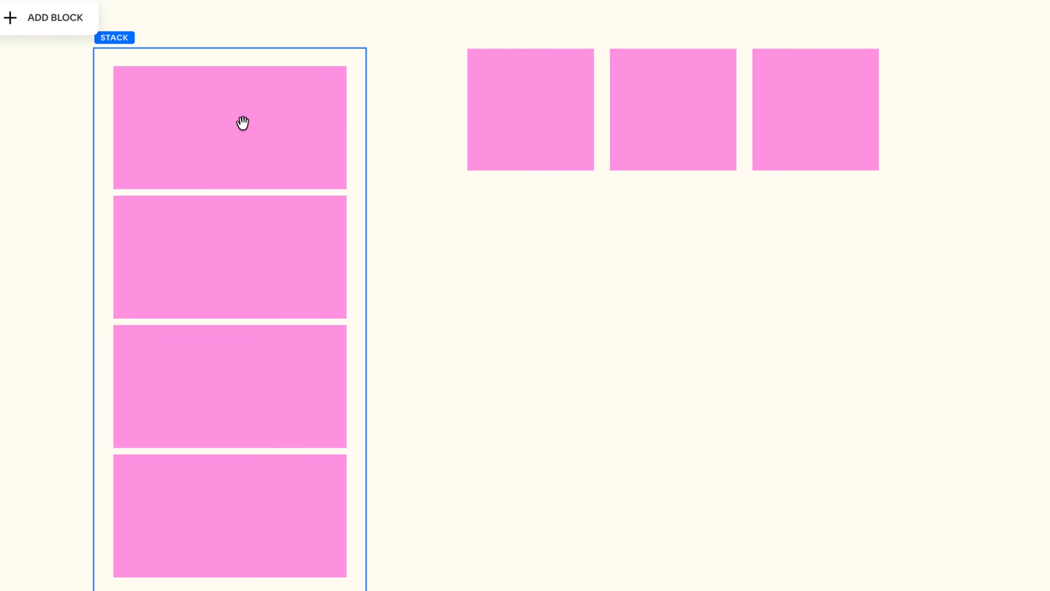
Widen the vertical stack from its right edge until its blocks are about 353 px wide
left_click(315, 311)
left_click_drag(366, 321, 411, 342)
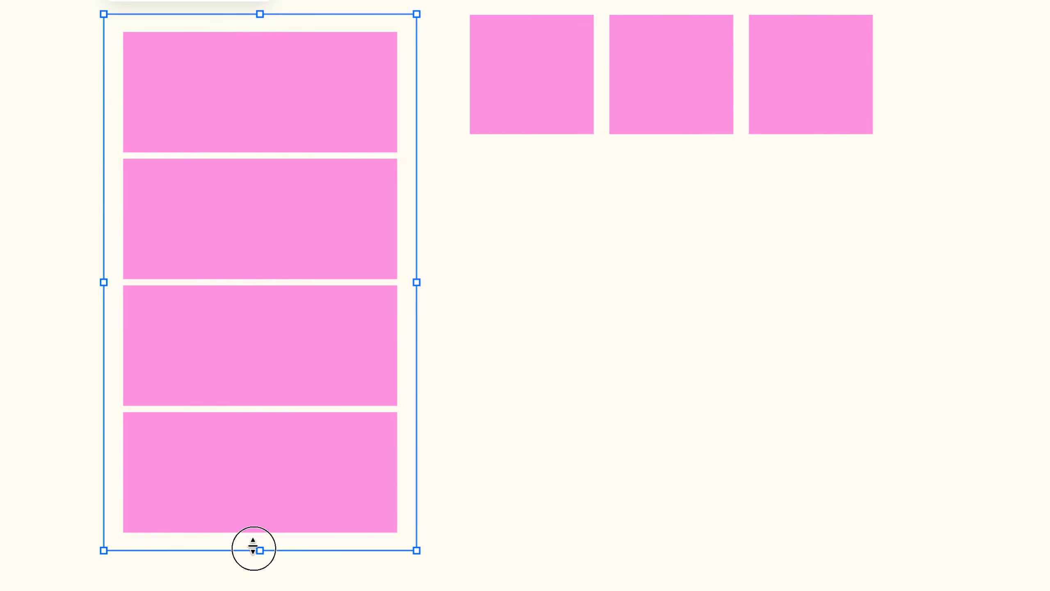
mouse_move(253, 548)
left_mouse_down()
mouse_move(253, 588)
mouse_move(251, 434)
mouse_move(253, 550)
left_mouse_up()
Change the width of the vertical stack's first block from Fill to a fixed 100 px
left_click(177, 32)
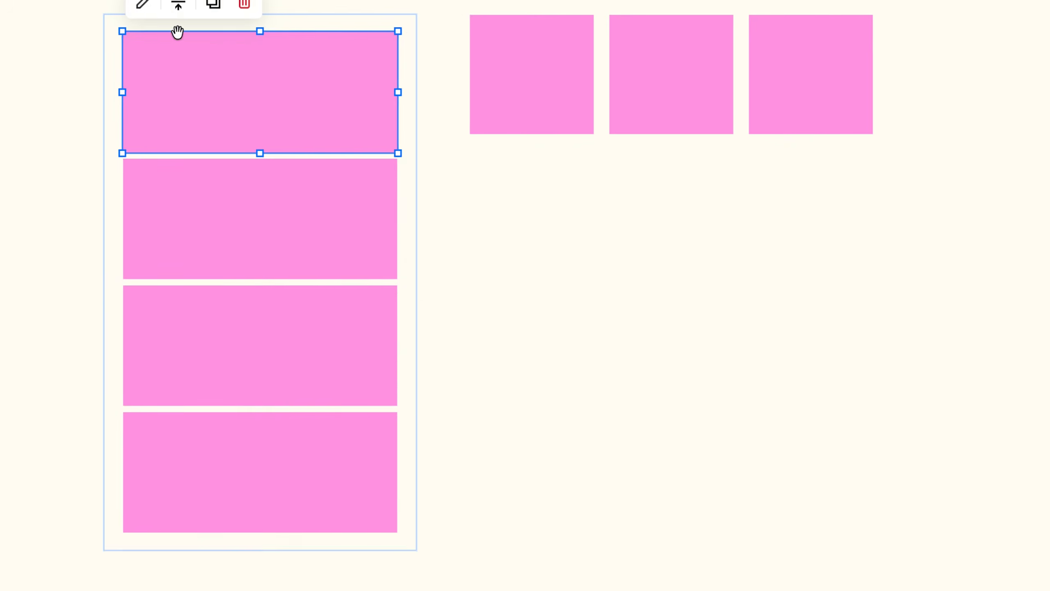
left_click(143, 4)
left_click(614, 142)
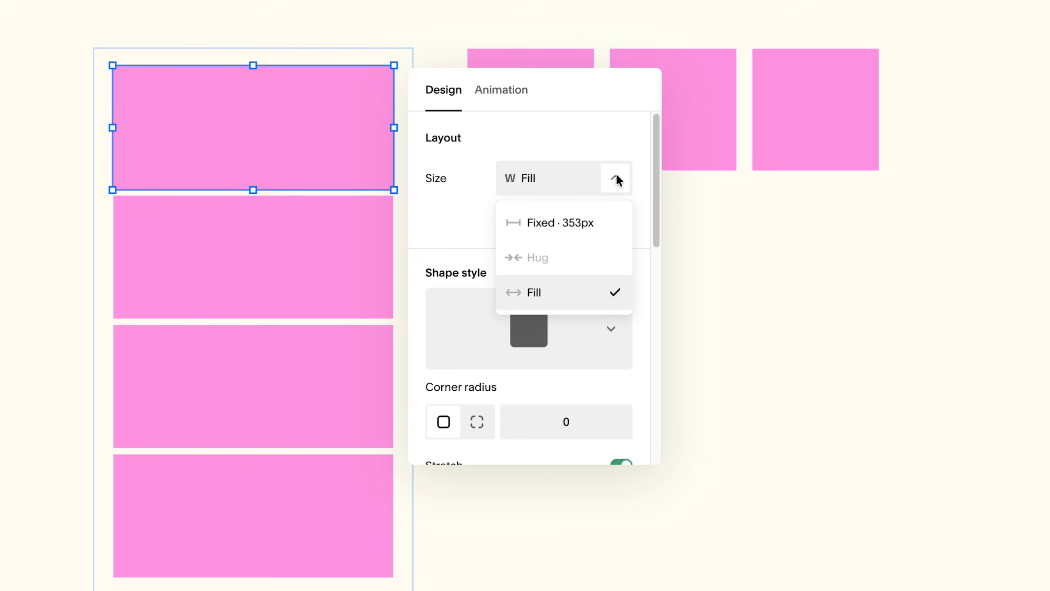
left_click(599, 225)
left_click(510, 181)
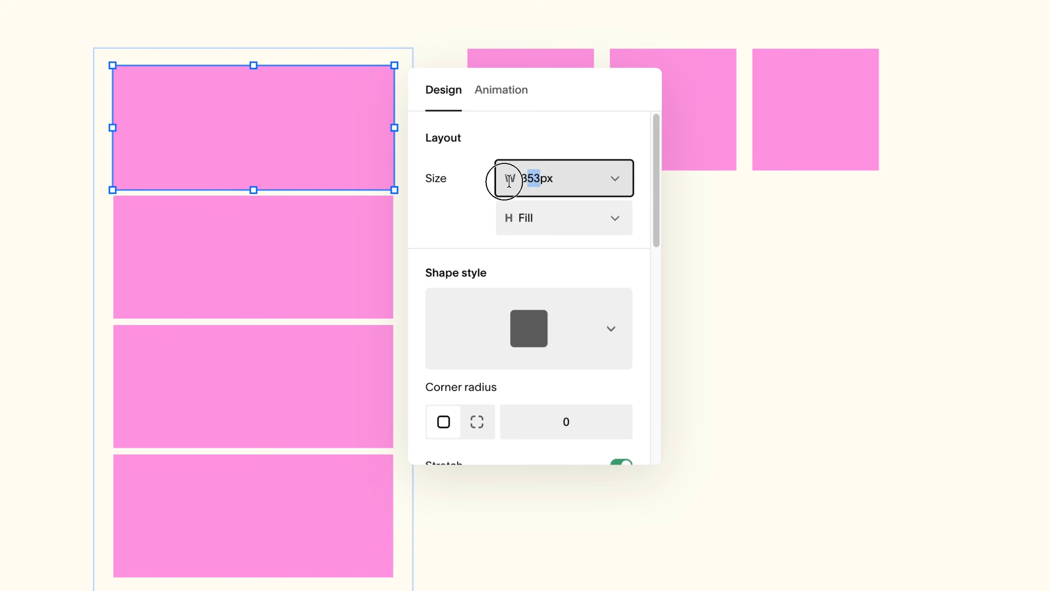
left_click_drag(510, 181, 469, 182)
type("100")
key("Return")
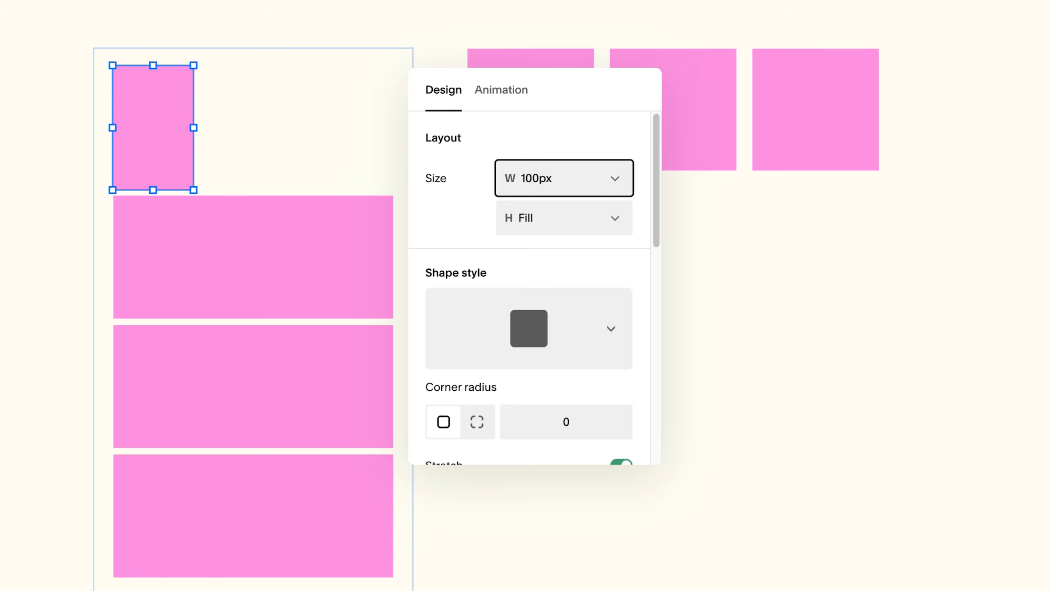
Change the height of the vertical stack's first block from Fill to a fixed 100 px
left_click(623, 218)
left_click(572, 264)
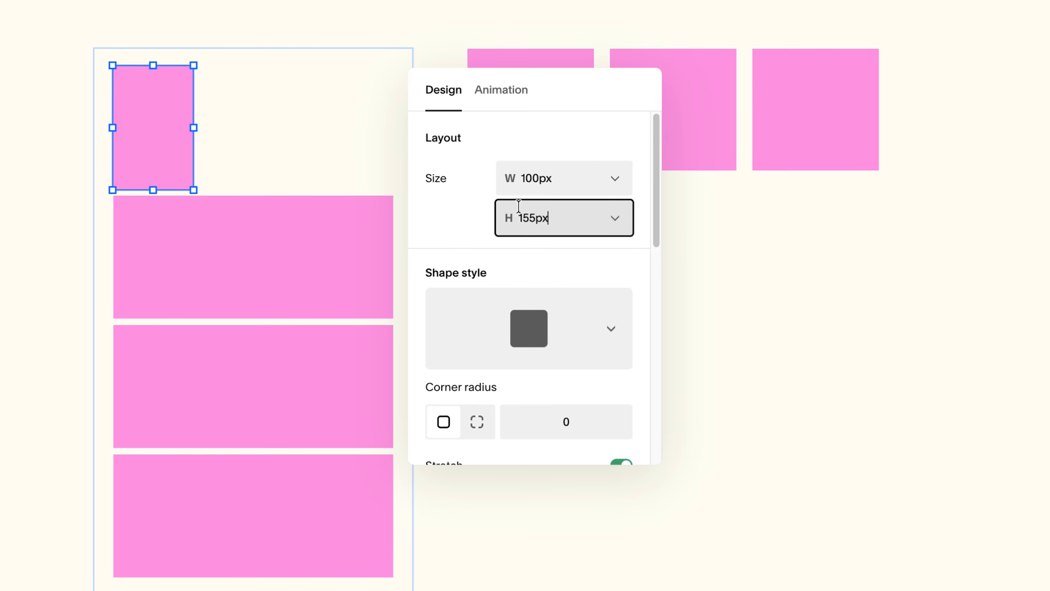
left_click_drag(533, 215, 520, 216)
type("00")
key("Return")
Try the left, right and middle positions for the vertical stack's contents, and set the position to top centre
left_click(149, 98)
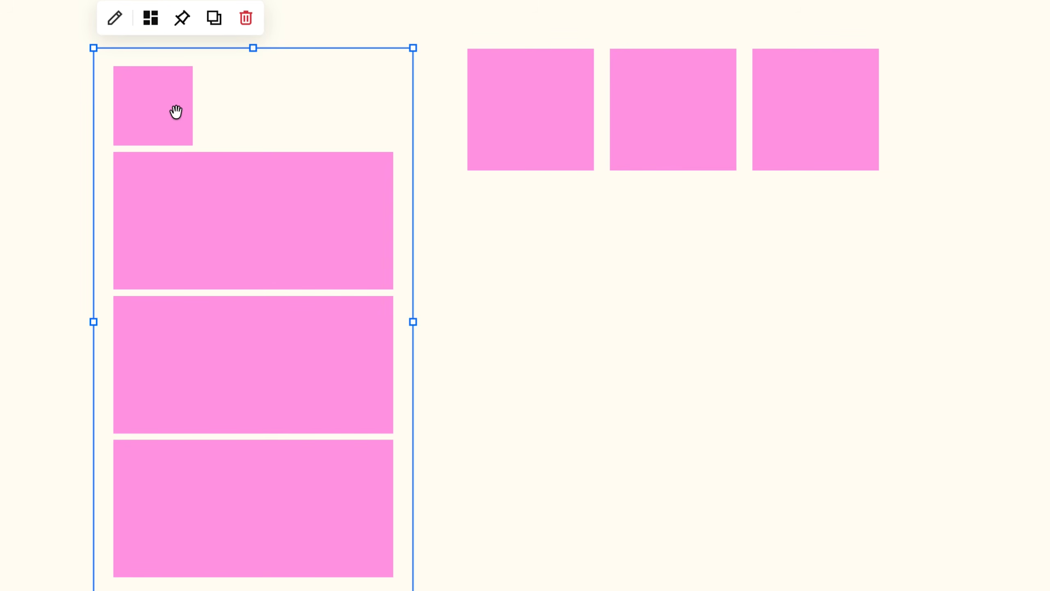
left_click(115, 21)
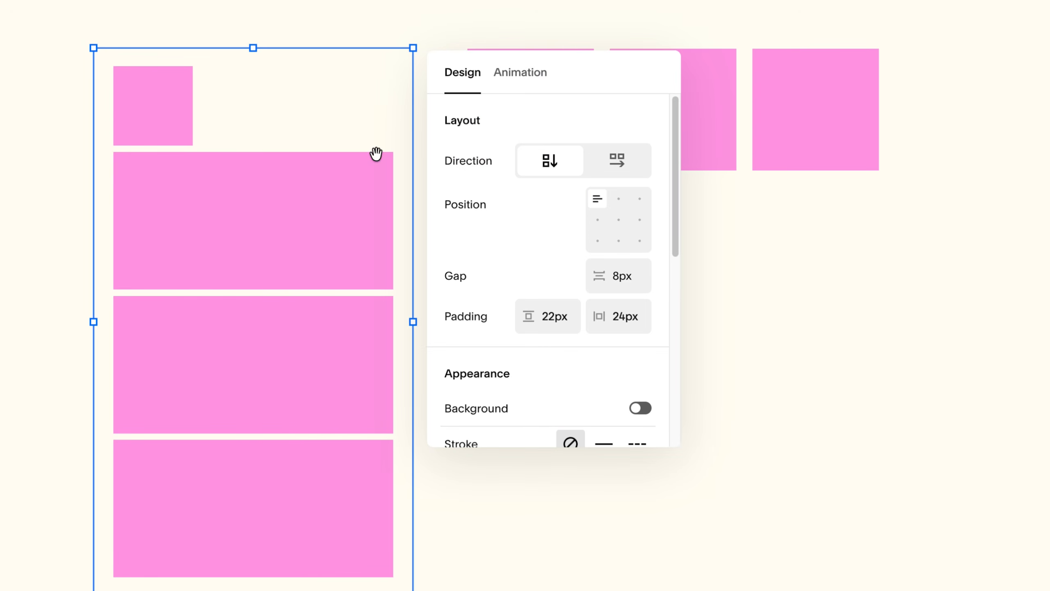
left_click(619, 200)
left_click(647, 204)
left_click(620, 205)
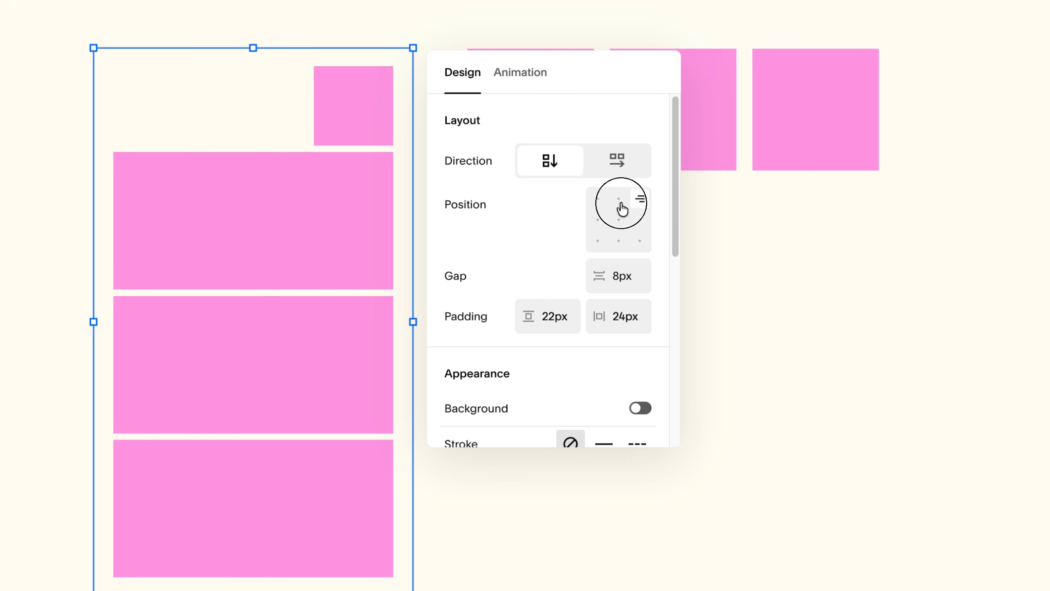
left_click(597, 205)
left_click(619, 200)
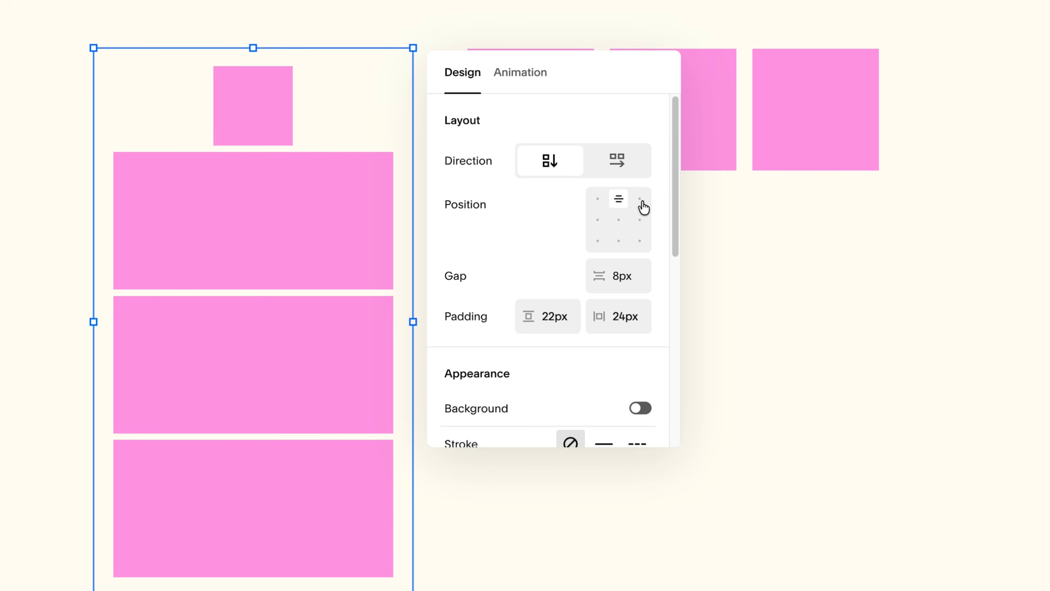
left_click(640, 200)
left_click(618, 220)
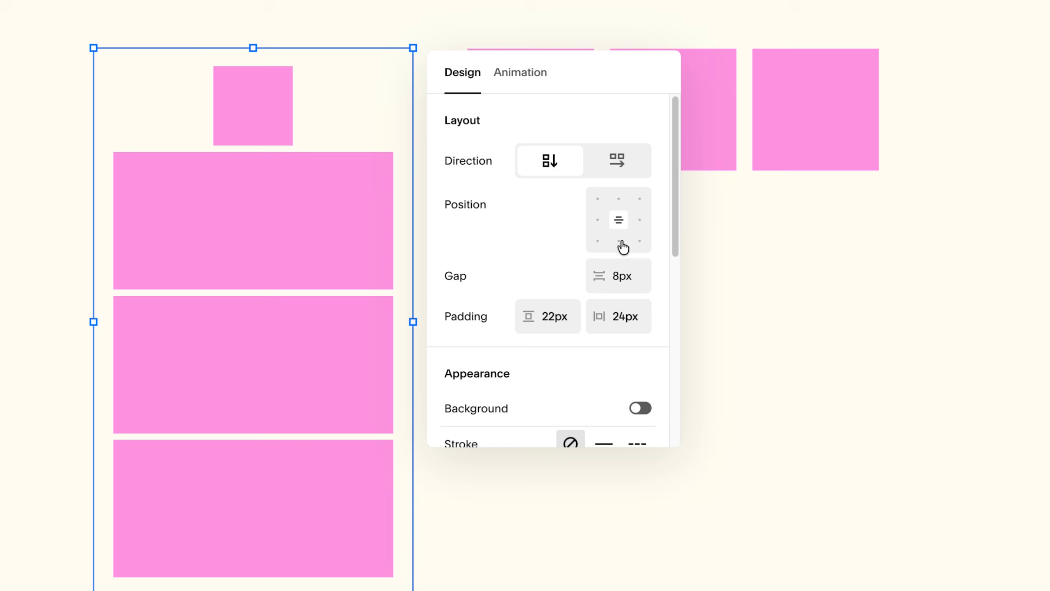
left_click(619, 200)
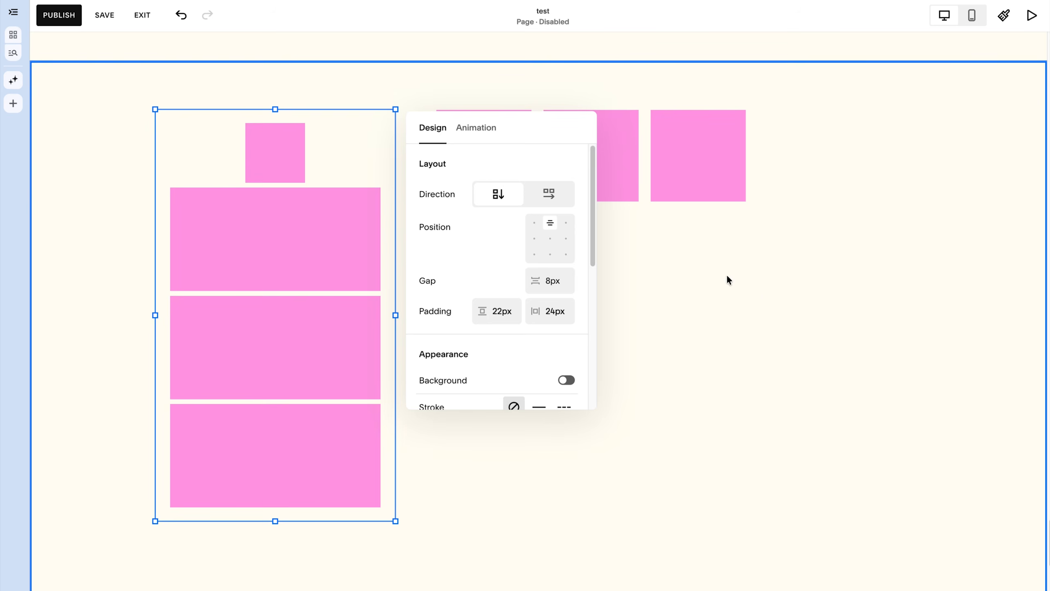
Change the height of the horizontal stack's first block from Fill to a fixed 53 px
left_click(640, 166)
left_click(474, 113)
left_click(464, 107)
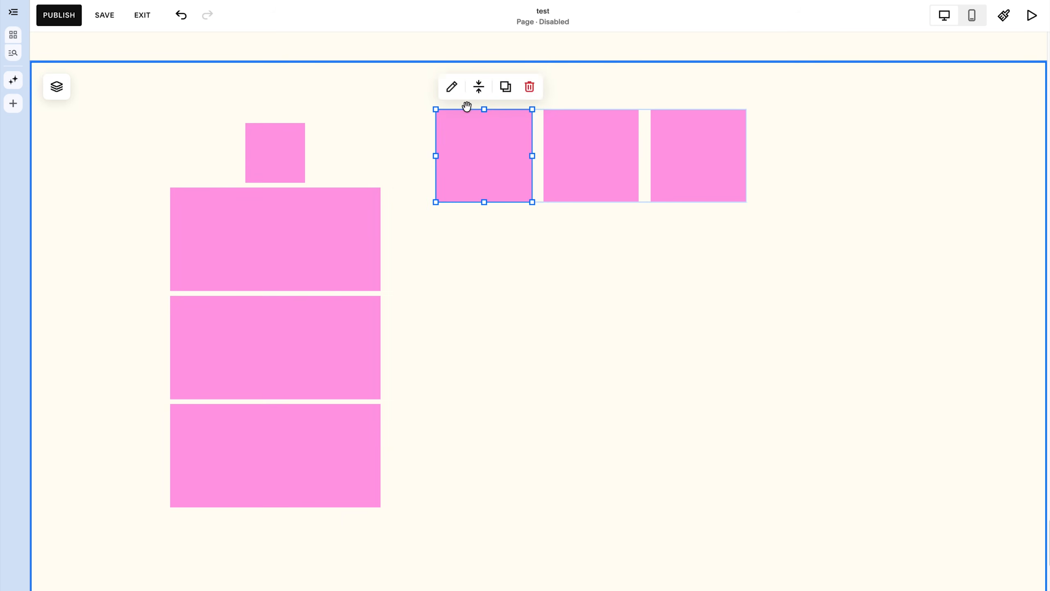
left_click(392, 74)
left_click(663, 252)
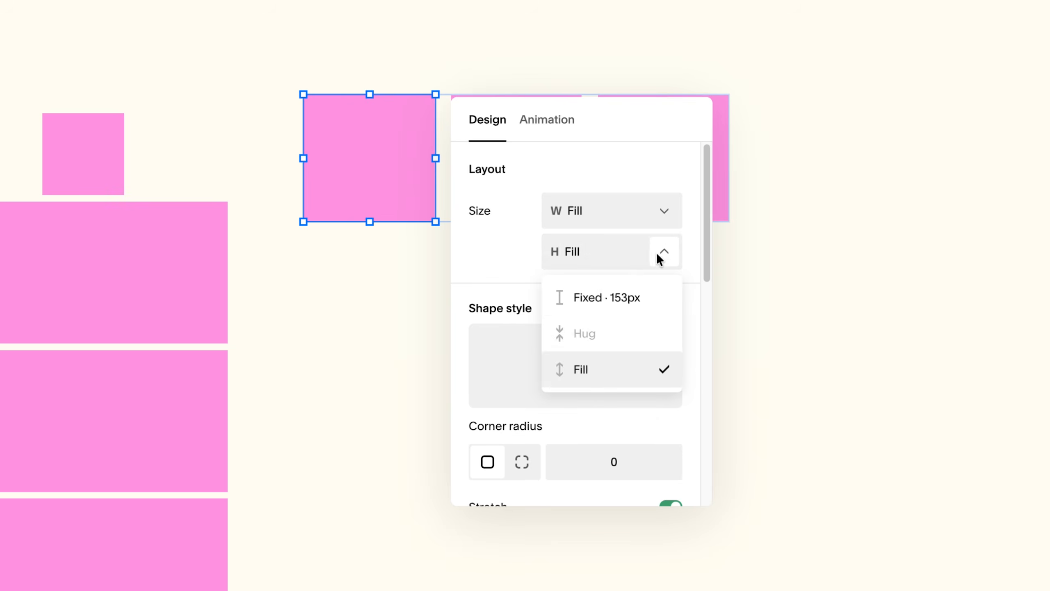
left_click(622, 299)
left_click(562, 251)
key("Delete")
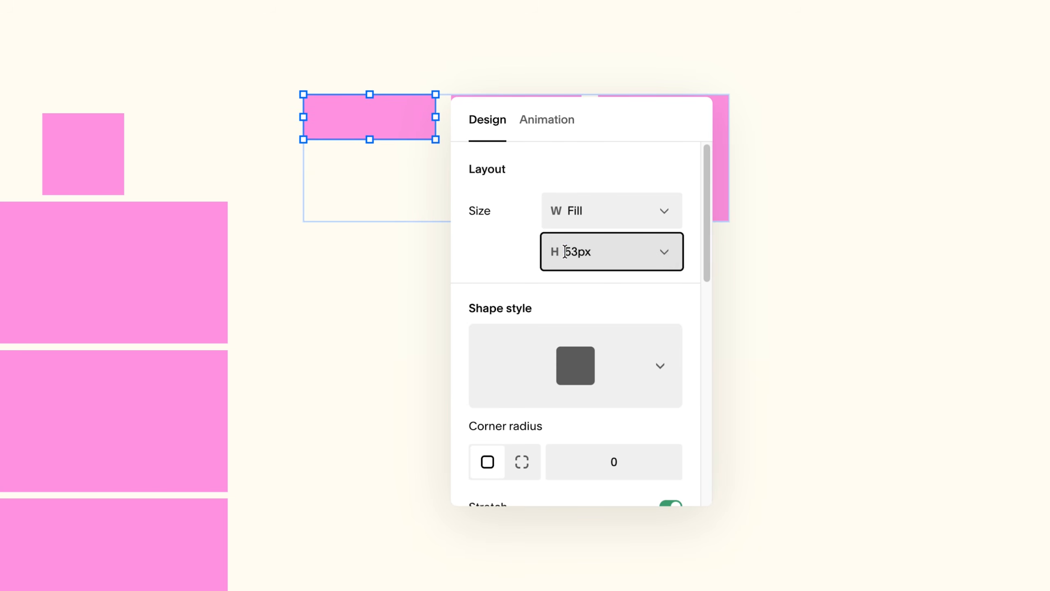
key("Return")
Try the middle-left and bottom-left positions for the horizontal stack's contents, and restore the top-left position
left_click(400, 181)
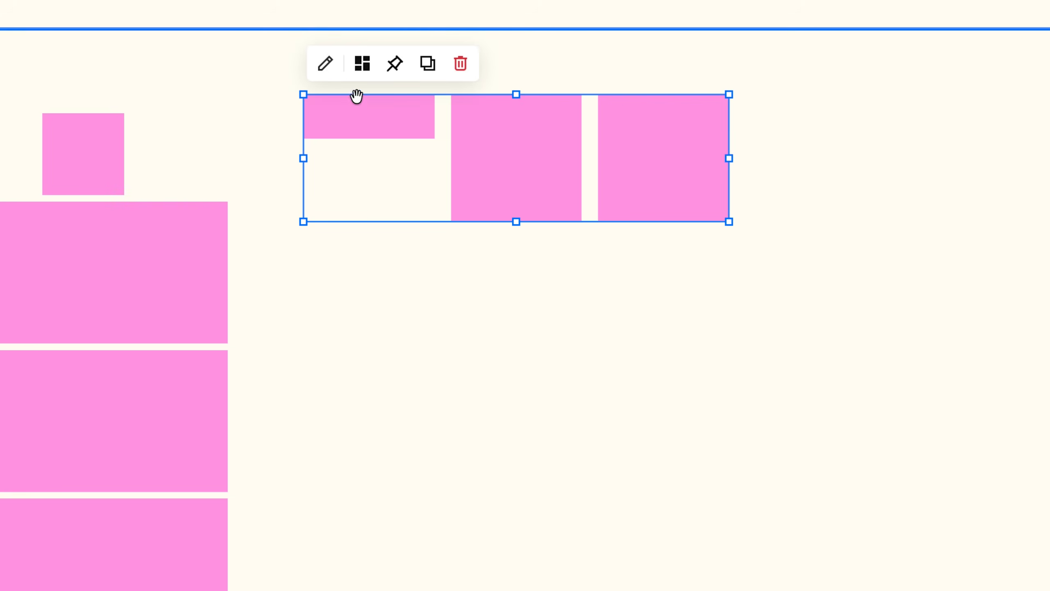
left_click(326, 63)
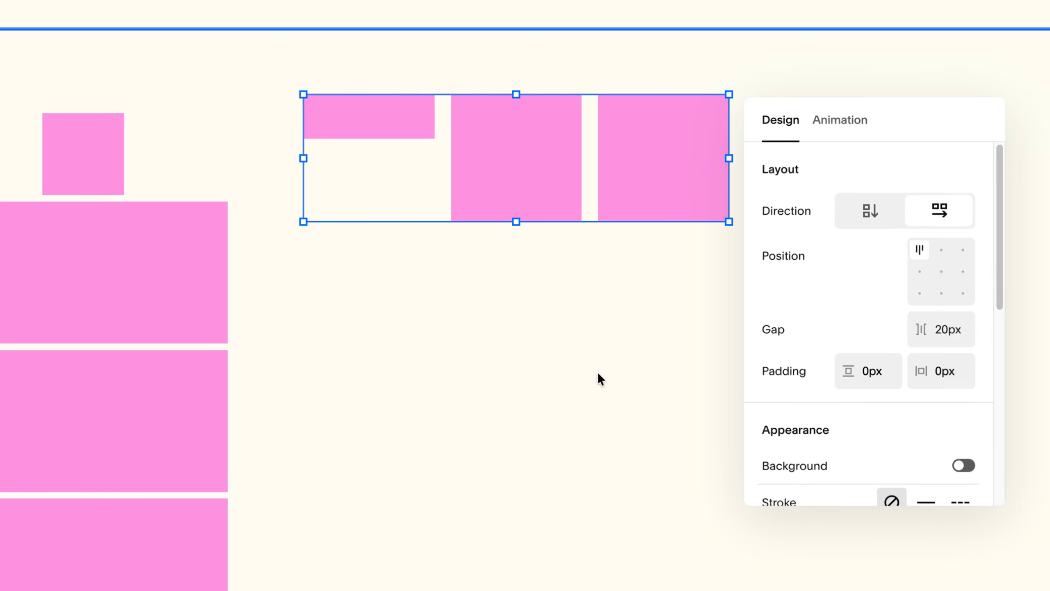
left_click(920, 271)
left_click(920, 293)
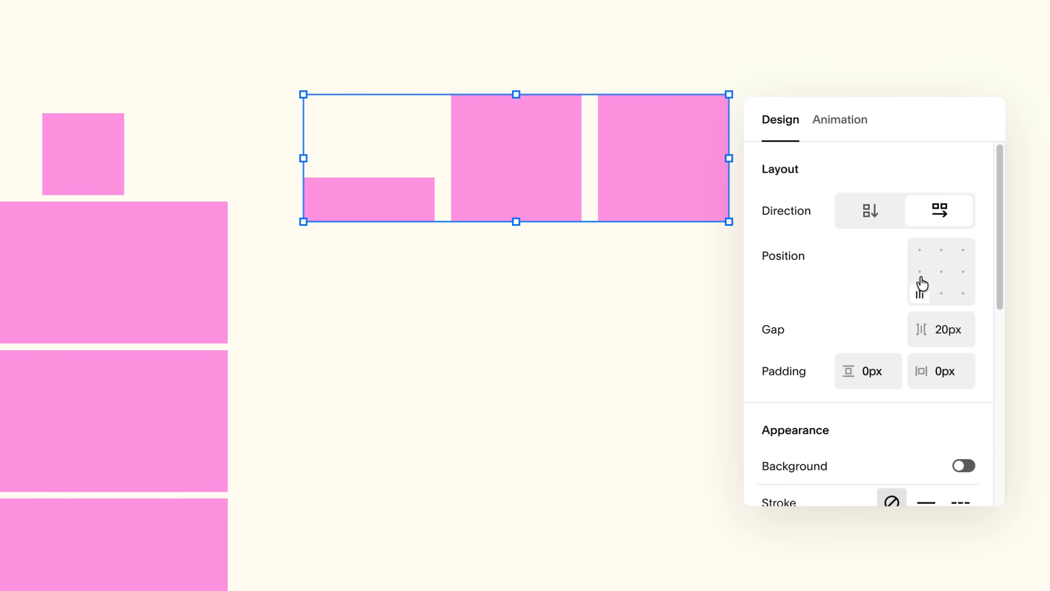
left_click(919, 272)
left_click(921, 251)
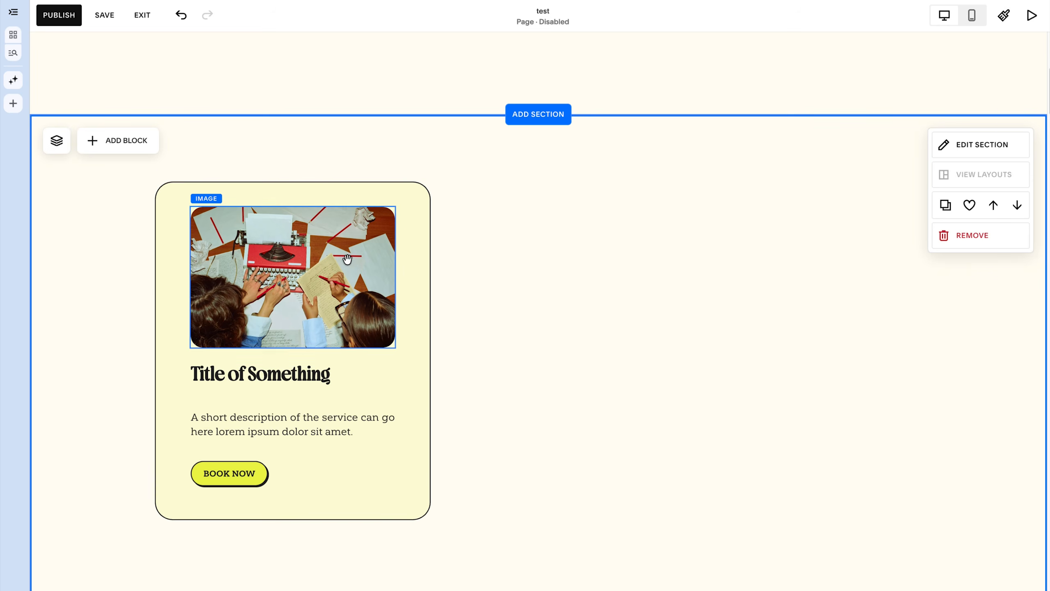
Move the service card's background shape to the empty area right of its image, text and button
scroll(518, 244, "down", 2)
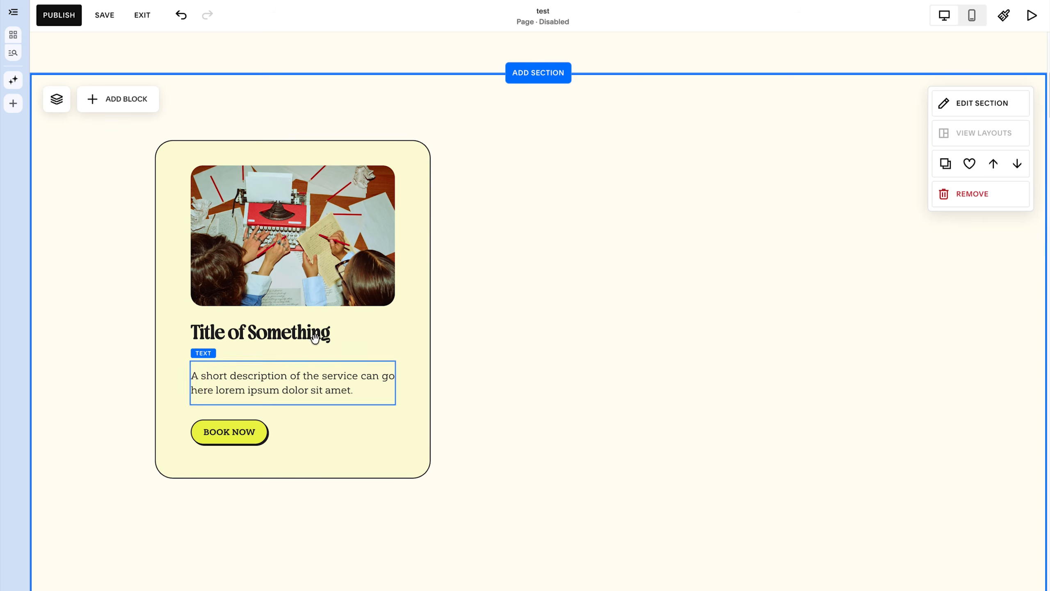
left_click_drag(424, 235, 772, 225)
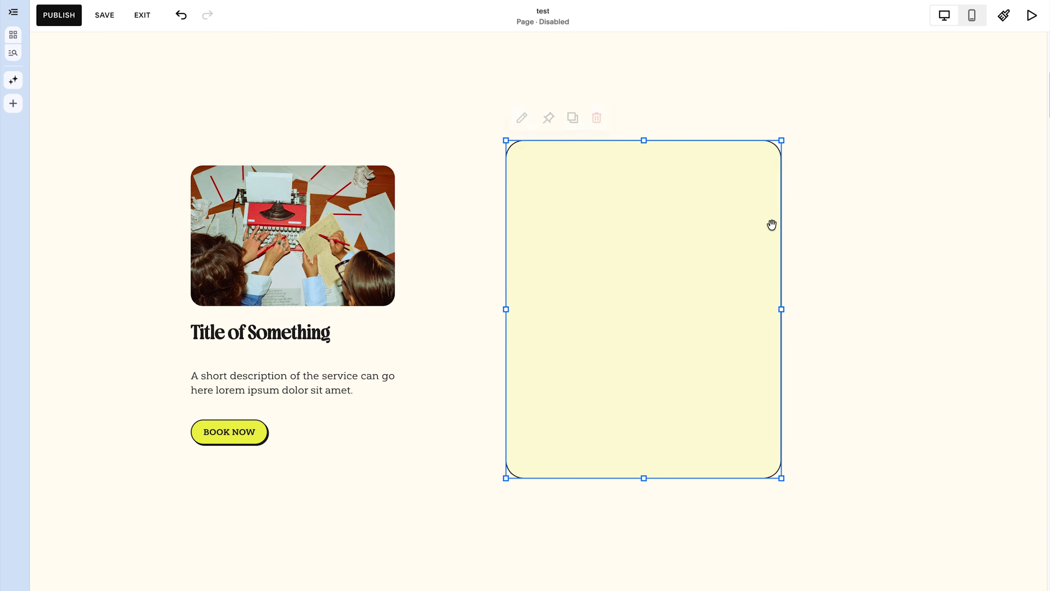
Undo the last move of the service card's background shape
key("ctrl+z")
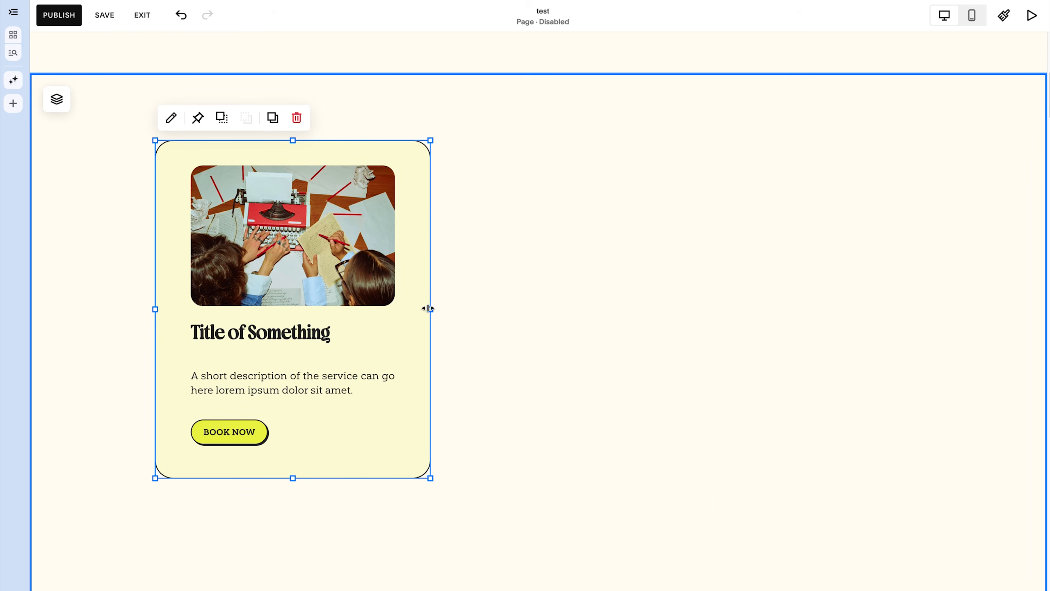
mouse_move(425, 308)
left_mouse_down()
mouse_move(398, 310)
mouse_move(429, 308)
left_mouse_up()
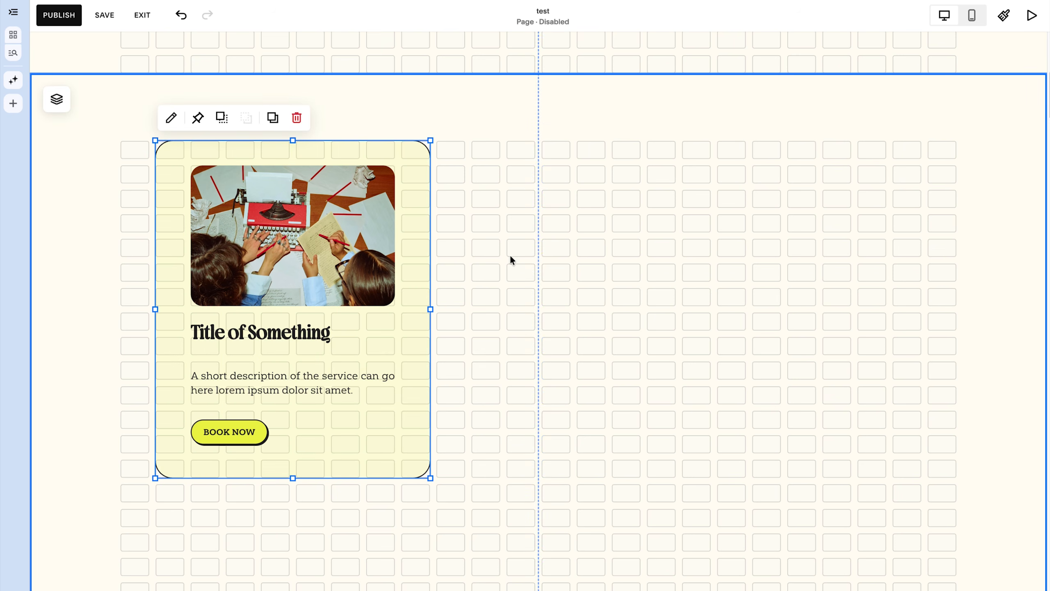
left_click(471, 246)
Duplicate the service card's image, title, description and button together into the empty area beside the card
left_click(297, 300)
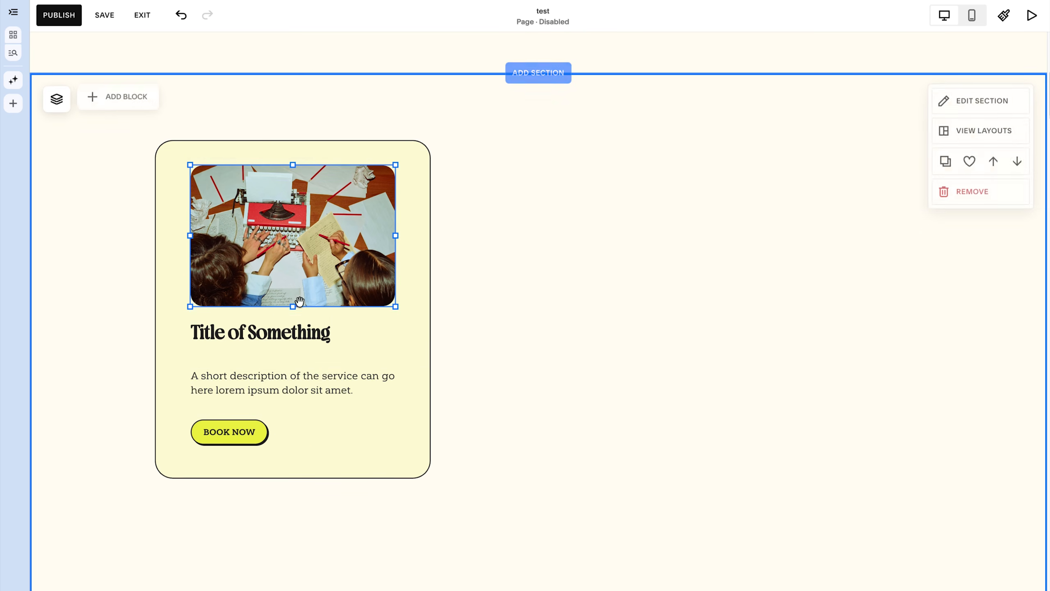
left_click(294, 322, "shift")
left_click(243, 385, "shift")
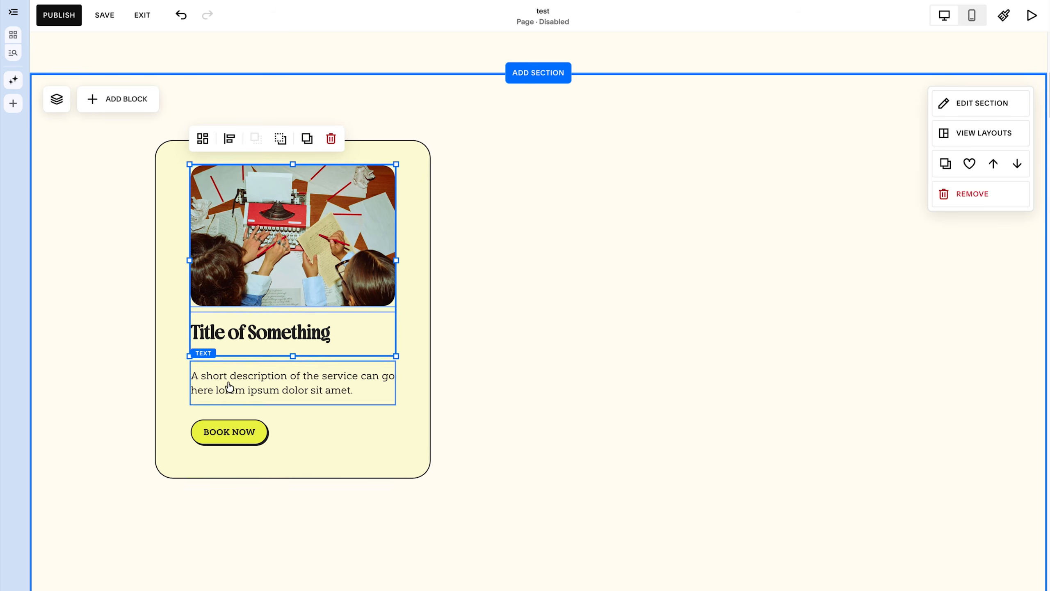
left_click(219, 436, "shift")
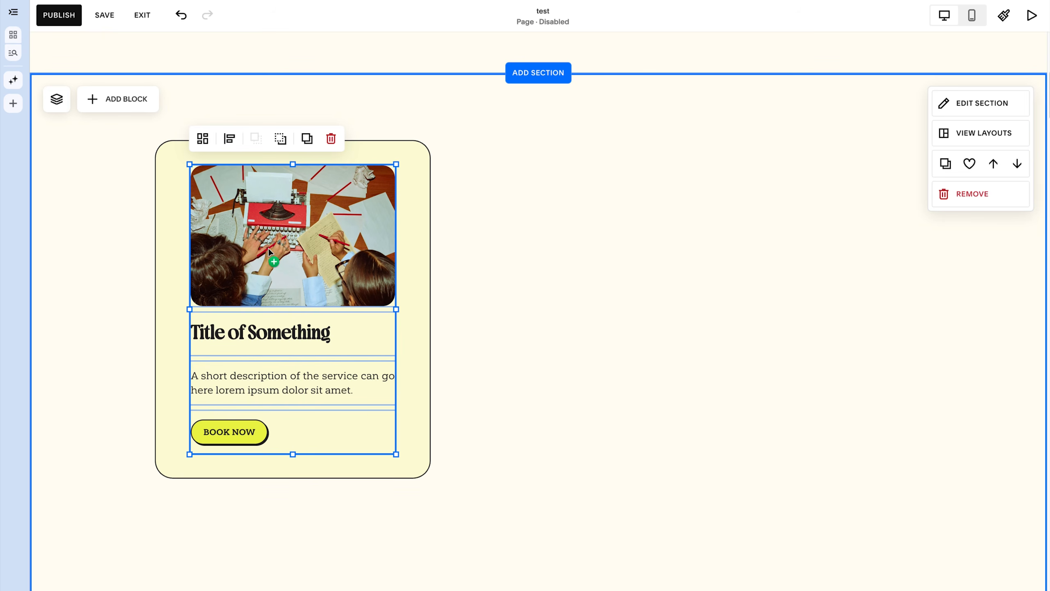
left_click_drag(268, 247, 657, 268)
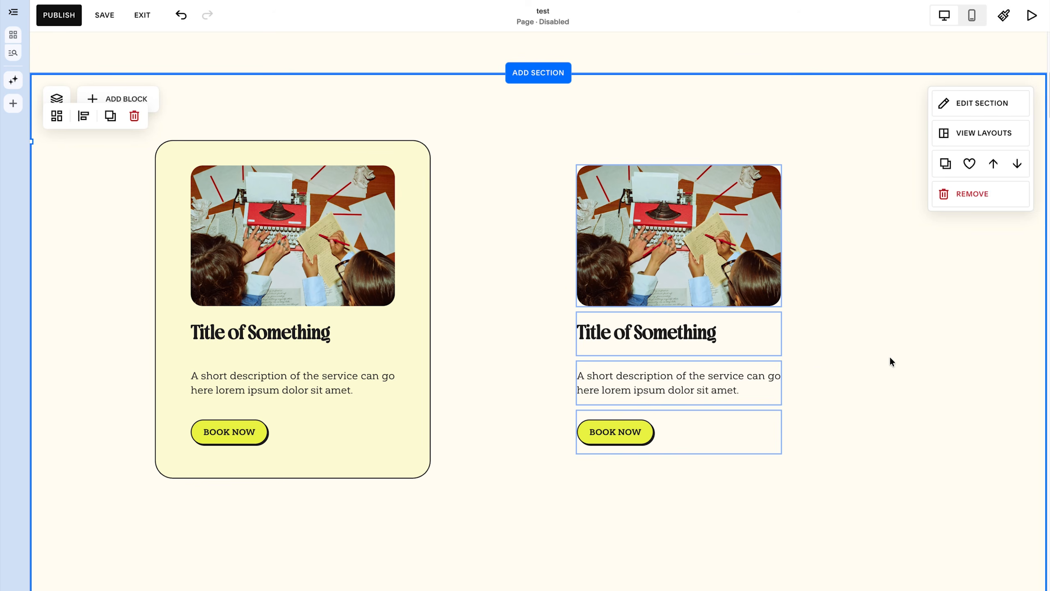
Combine the duplicated image, title, description and button into one stack
left_click(672, 389)
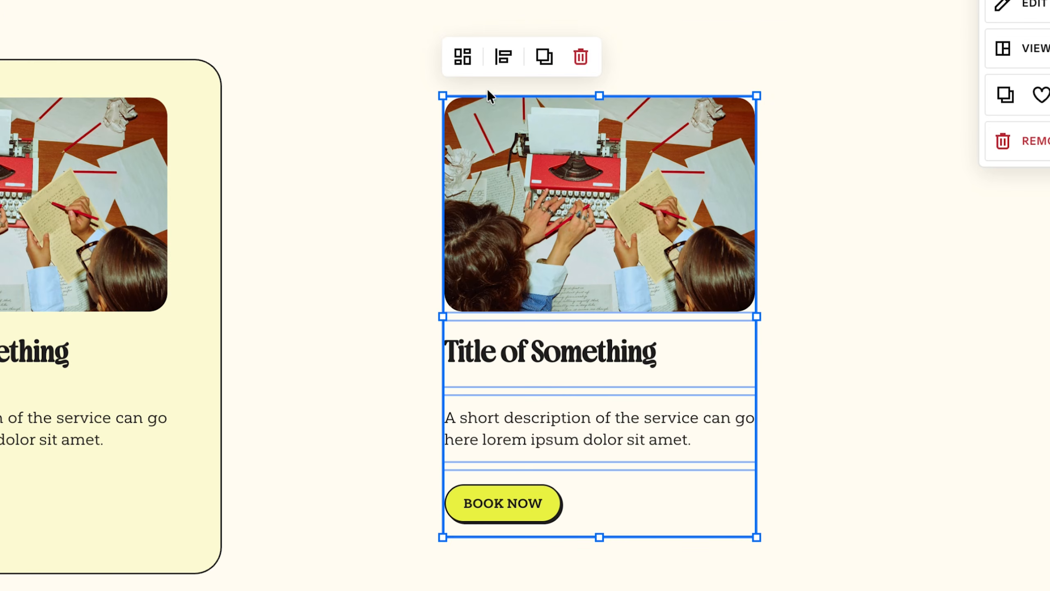
left_click(469, 64)
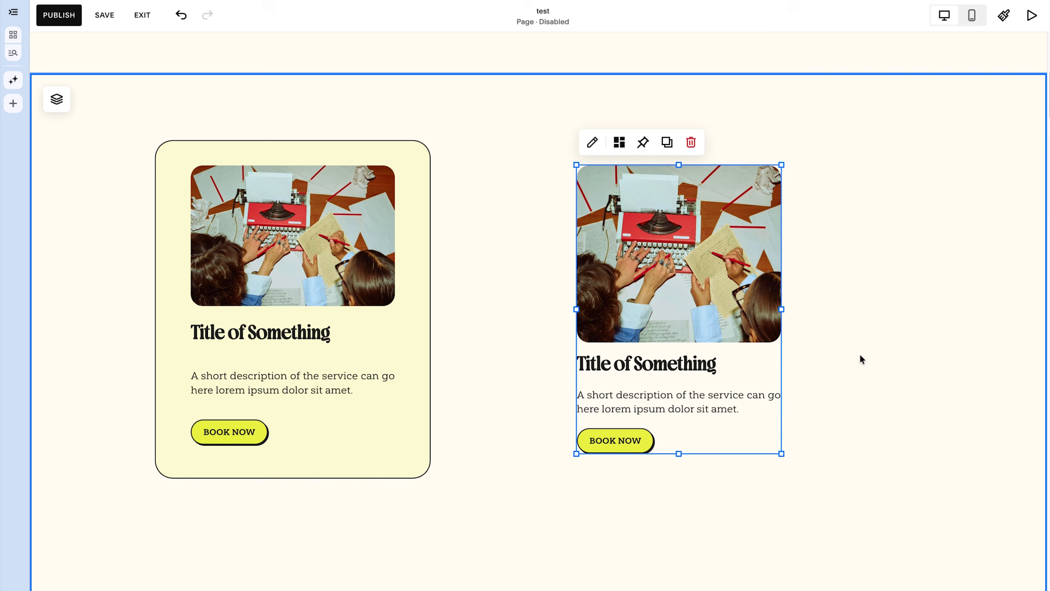
left_click(860, 358)
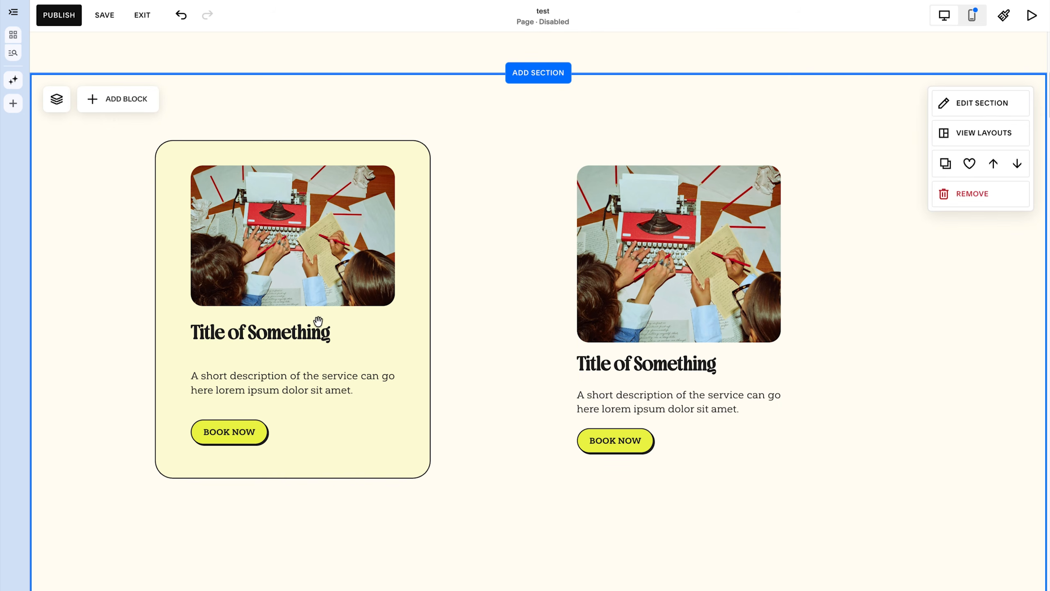
Give the new stack a semi-transparent yellow background from the site palette
left_click(734, 377)
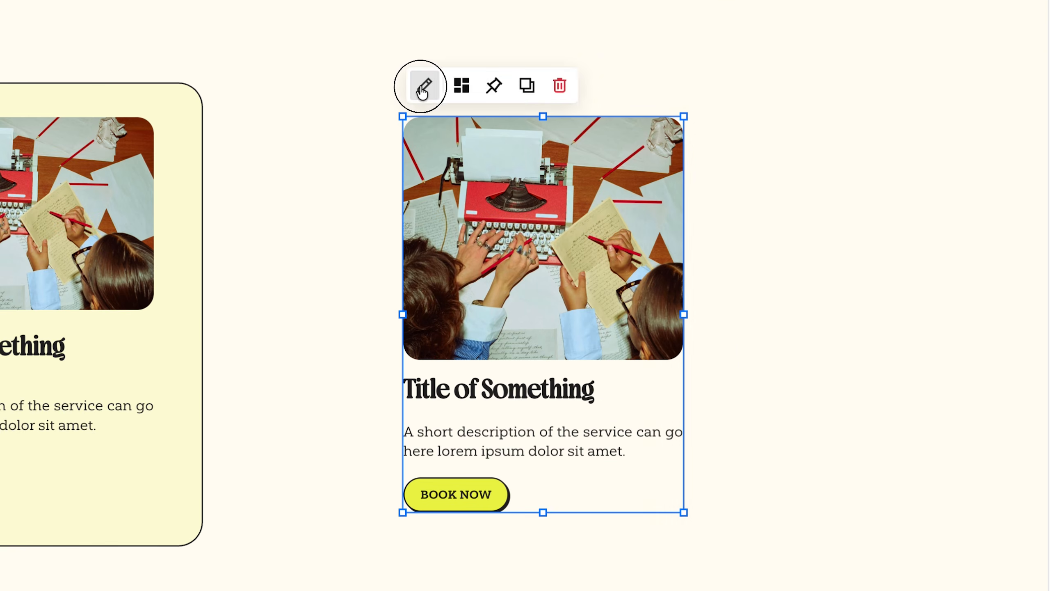
left_click(592, 145)
scroll(736, 451, "down", 3)
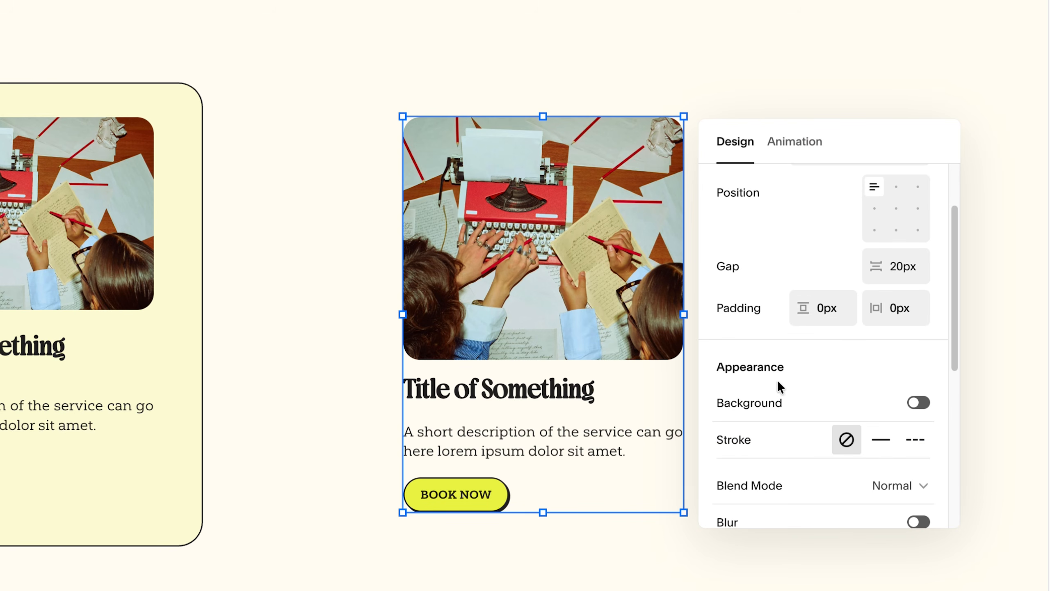
left_click(918, 402)
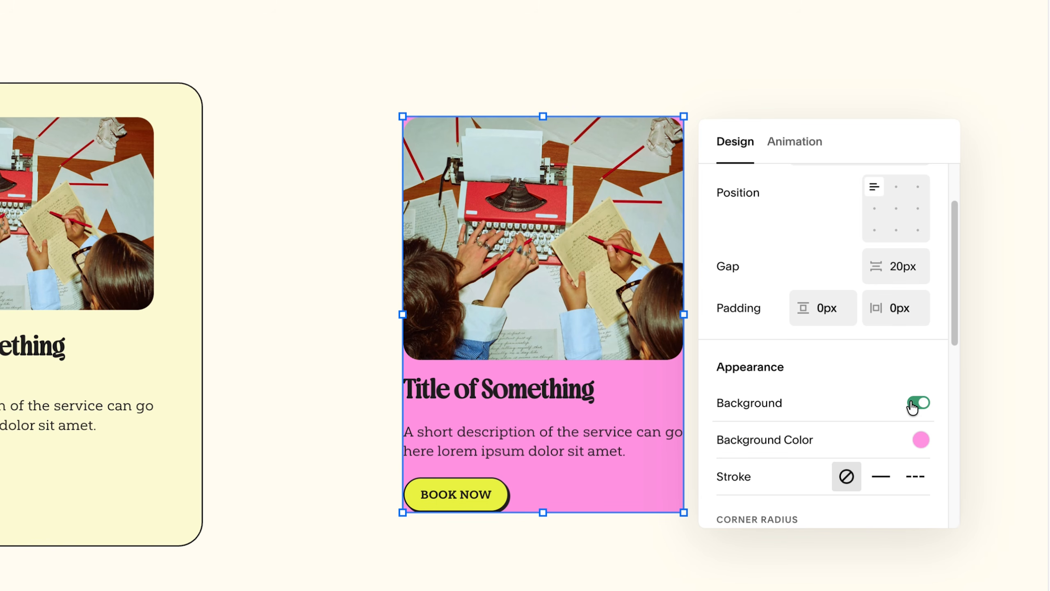
left_click(919, 441)
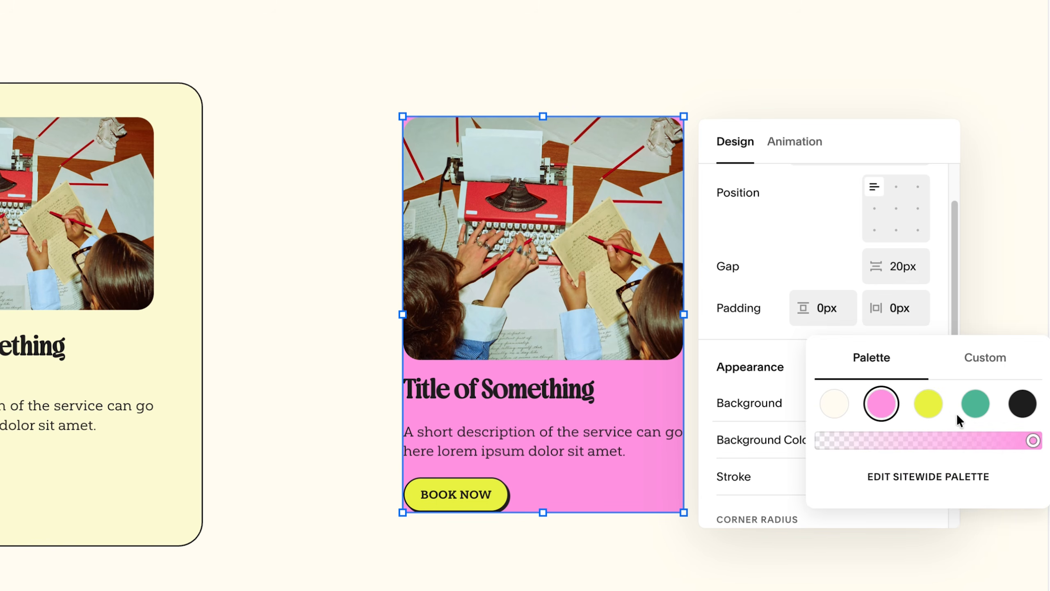
left_click(928, 403)
left_click_drag(916, 446, 893, 442)
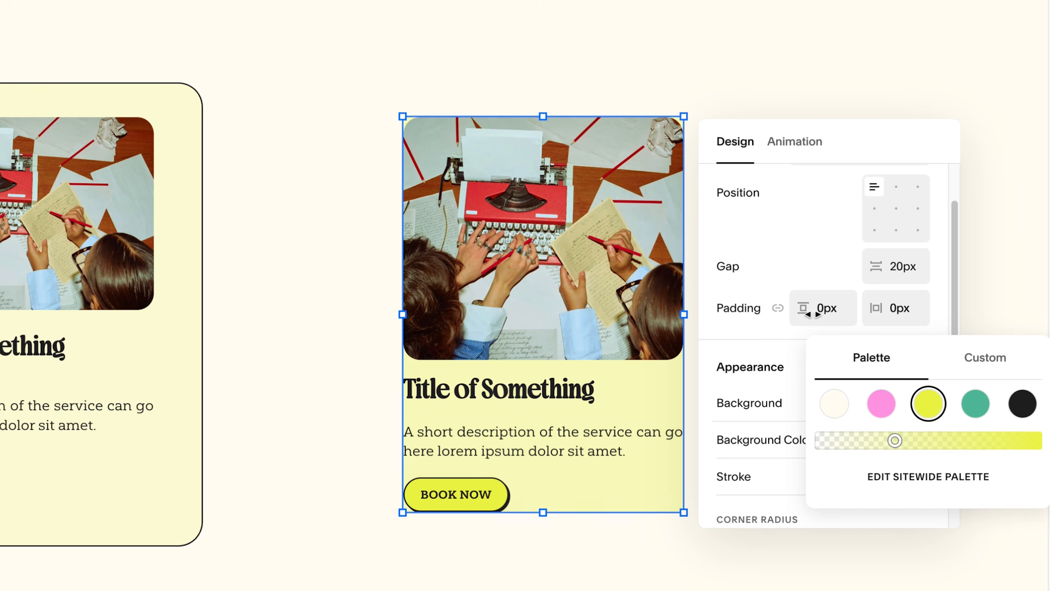
Set the new stack's vertical and horizontal padding to 20 px
left_click_drag(816, 308, 847, 322)
left_click(889, 309)
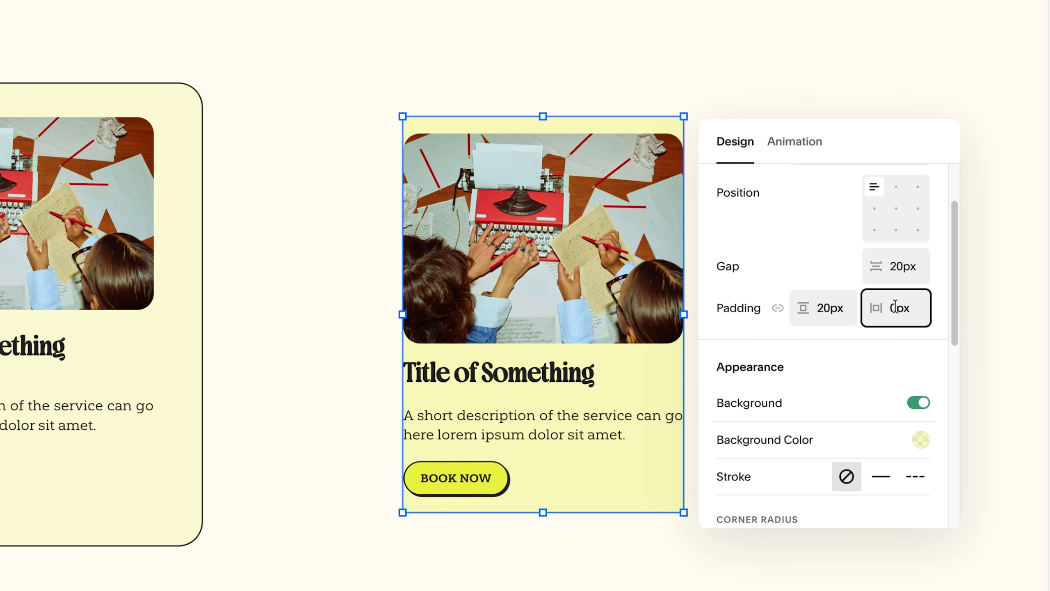
type("2")
key("Escape")
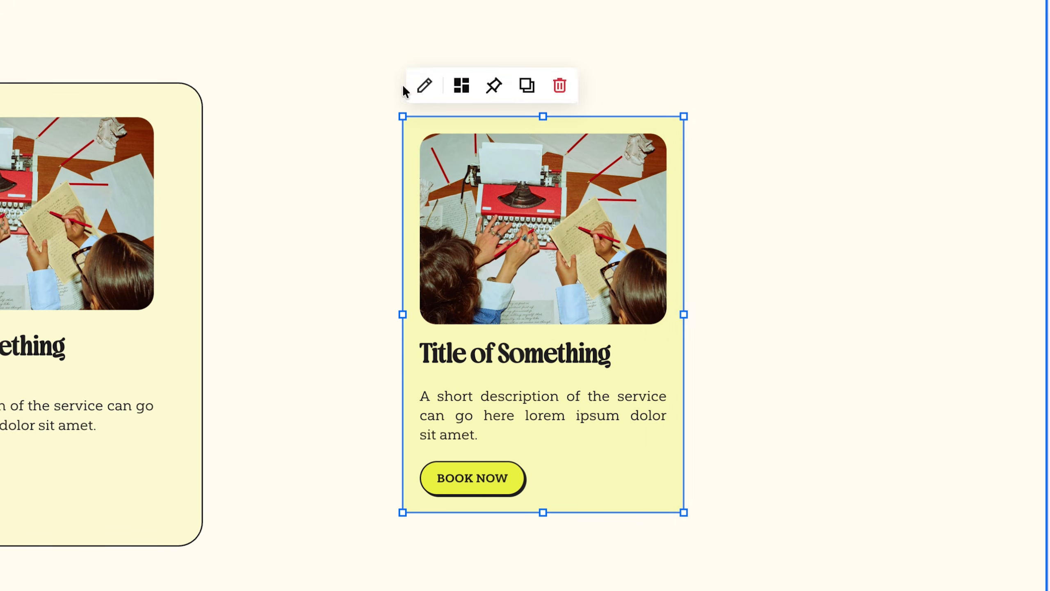
Round all corners of the stack with a corner radius of 30
left_click(424, 84)
scroll(776, 297, "down", 8)
left_click(856, 281)
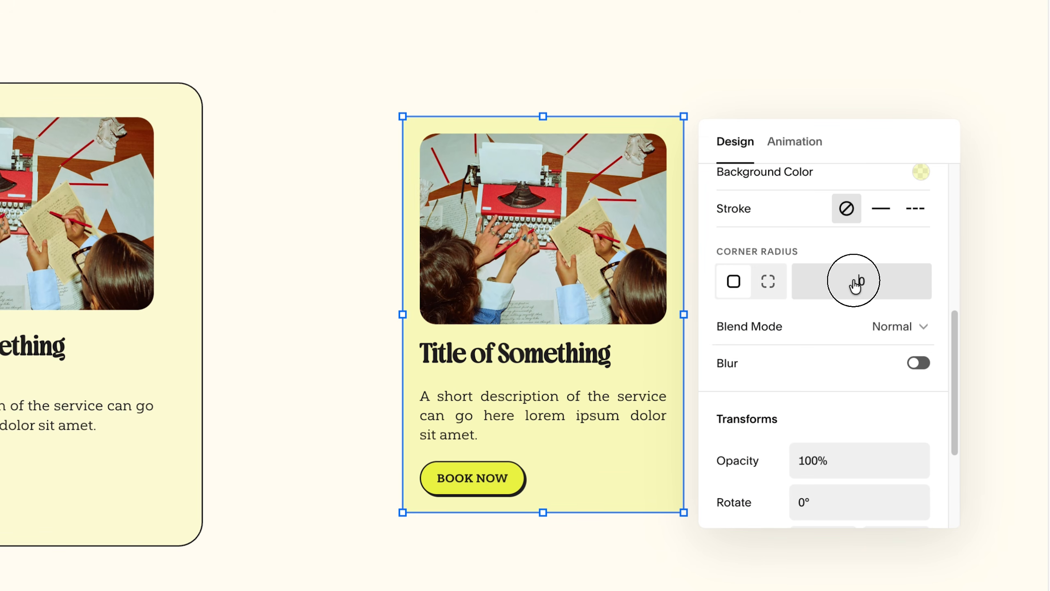
type("3")
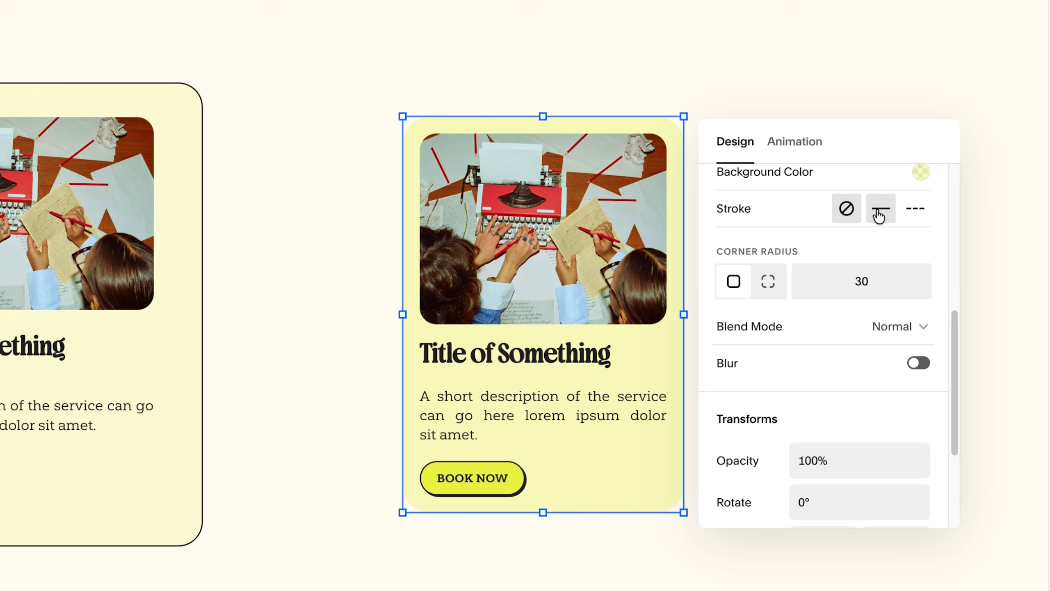
Add a solid stroke around the stack and give it a custom thickness thinner than the Small preset
left_click(879, 214)
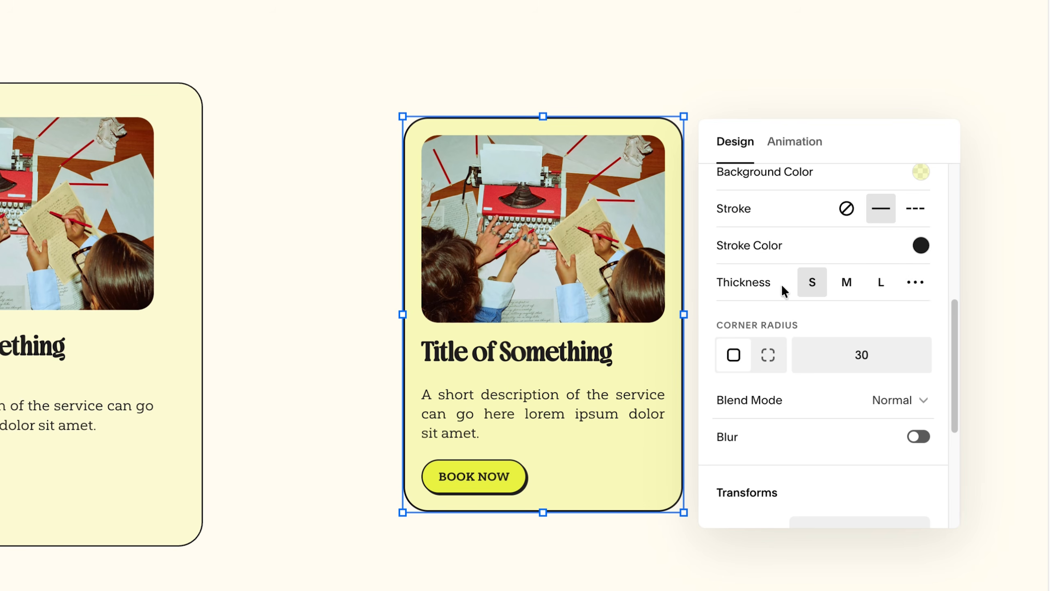
left_click(915, 290)
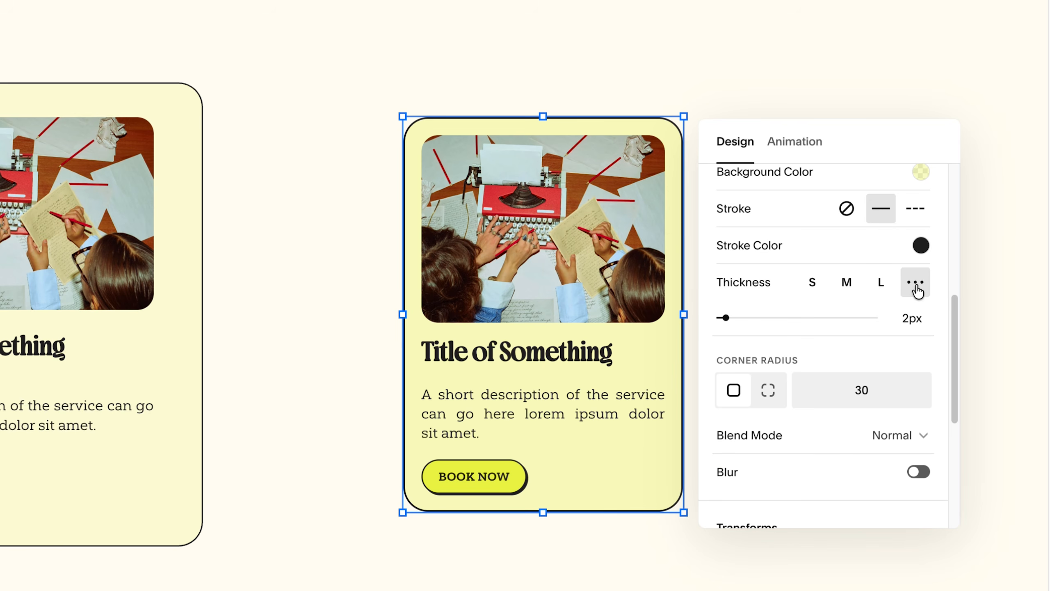
left_click(901, 322)
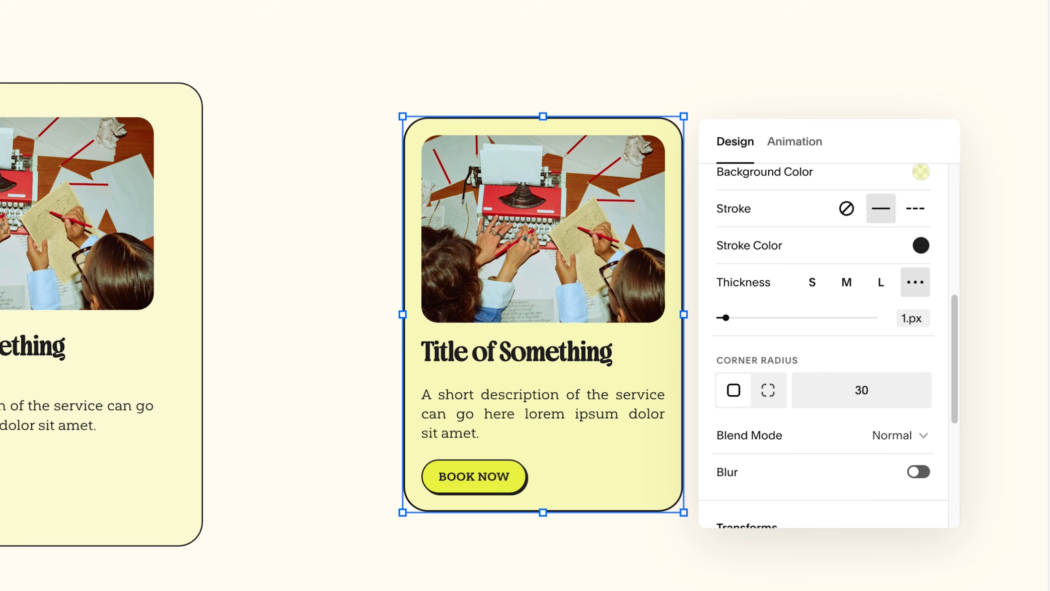
key("Return")
left_click(1023, 97)
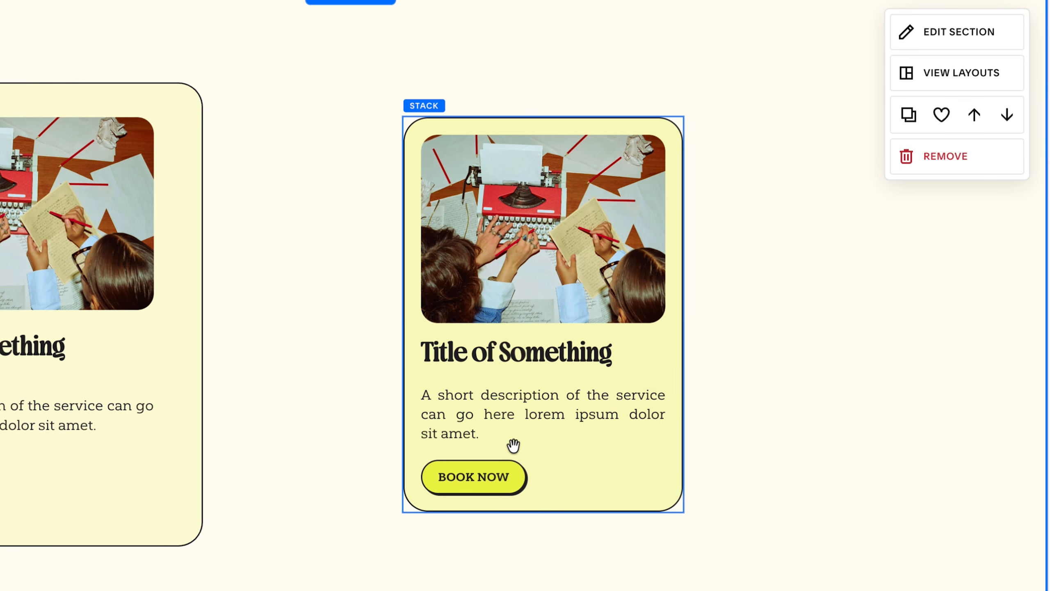
Set the stack's gap to 24 px, its vertical padding to 26 px and its horizontal padding to 23 px
left_click(543, 377)
mouse_move(543, 377)
left_mouse_down()
mouse_move(546, 391)
mouse_move(544, 378)
left_mouse_up()
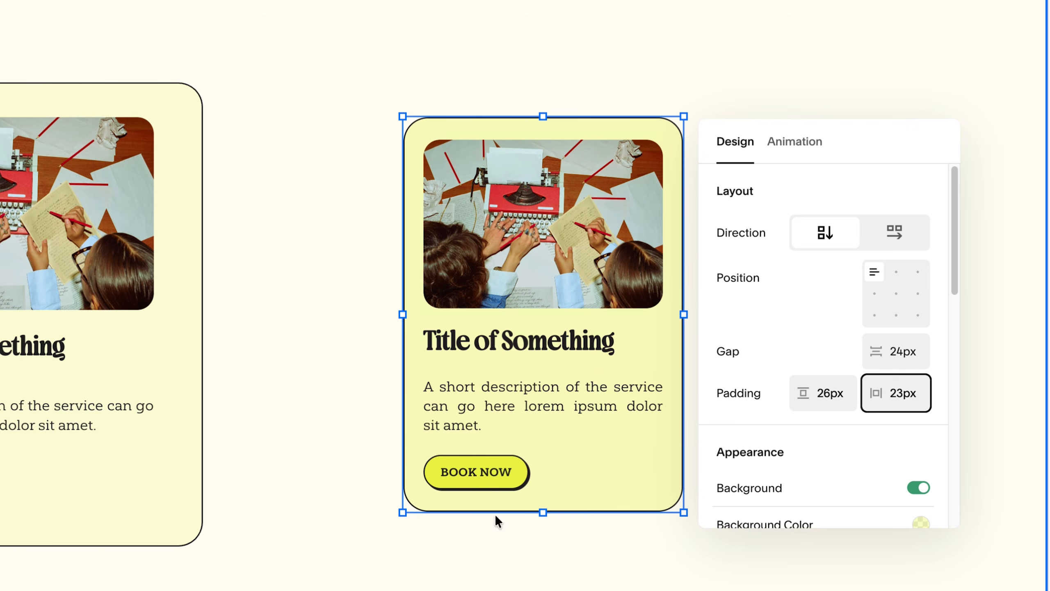
left_click(501, 487)
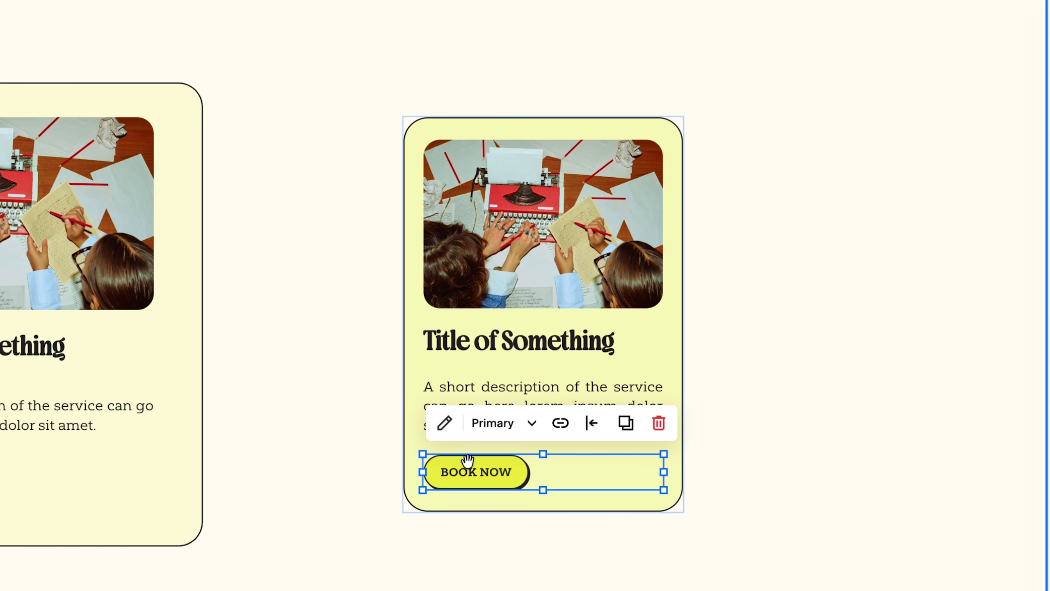
Set the layout of the original card's Book Now button to Fill
left_click(265, 425)
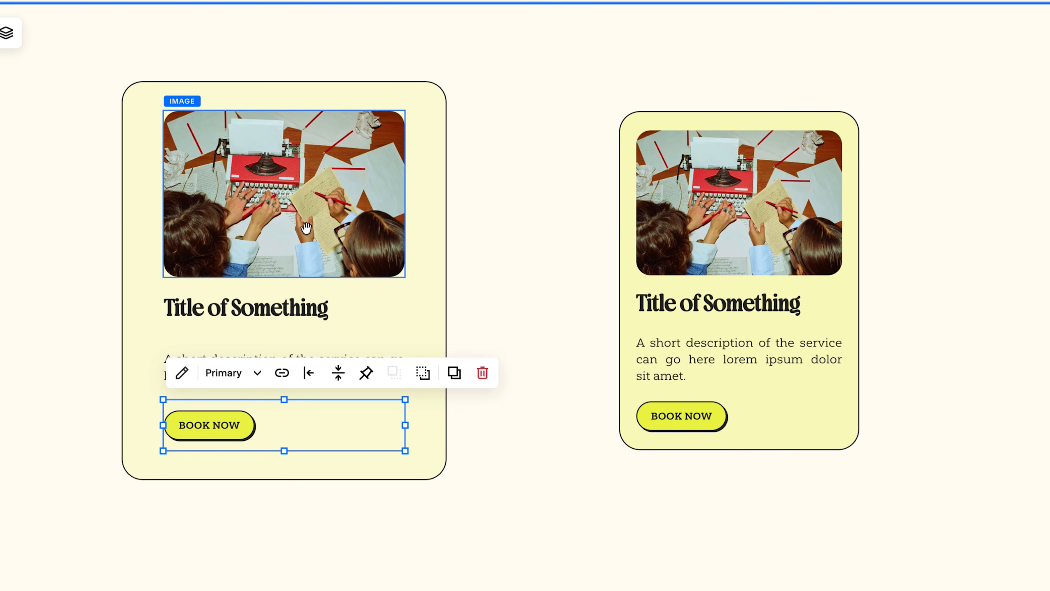
left_click(181, 372)
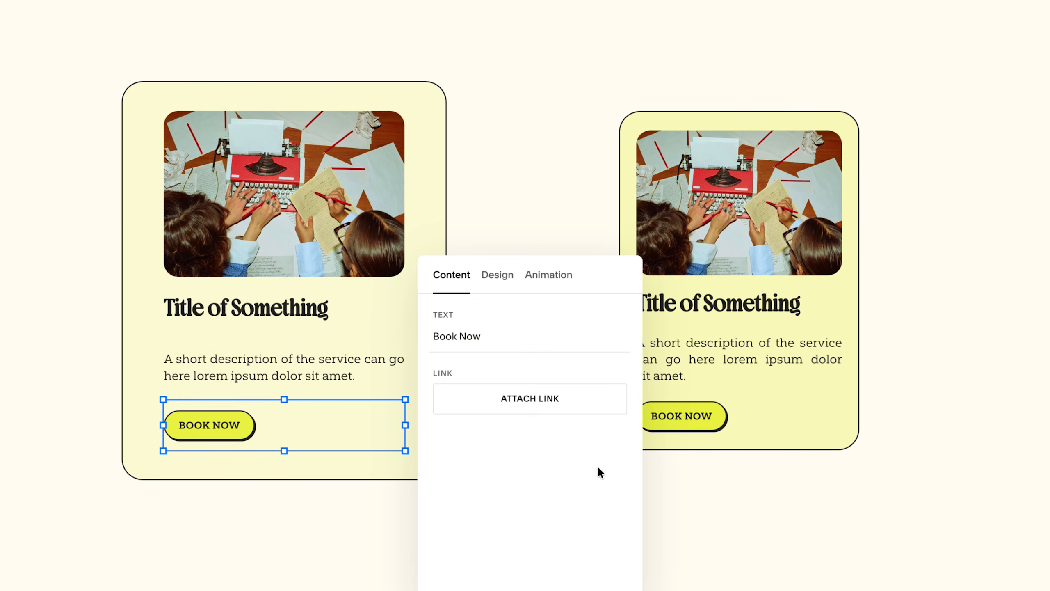
left_click(498, 274)
left_click(603, 421)
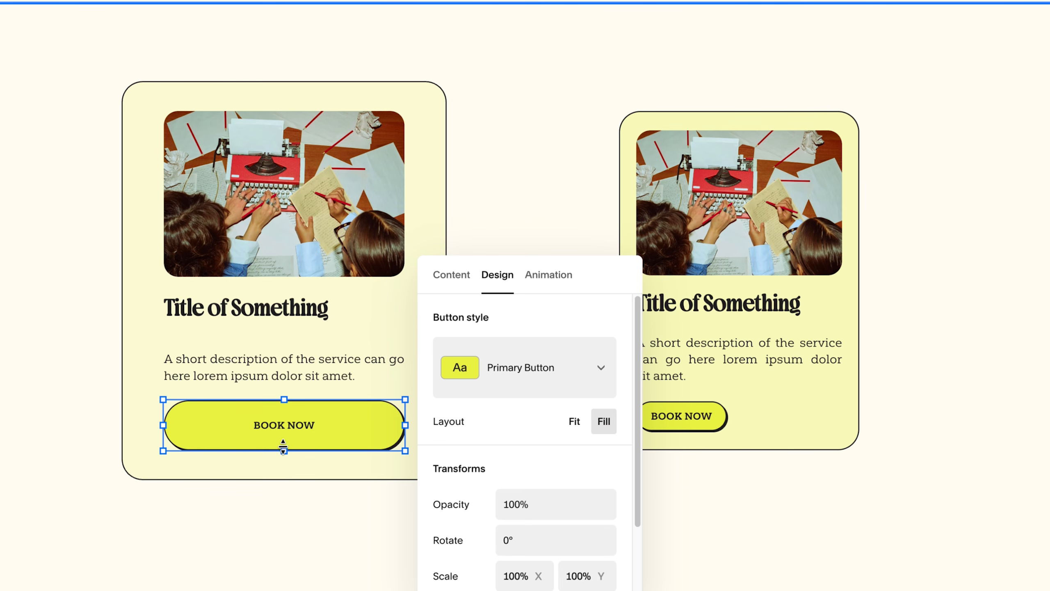
left_click(415, 446)
left_click(393, 445)
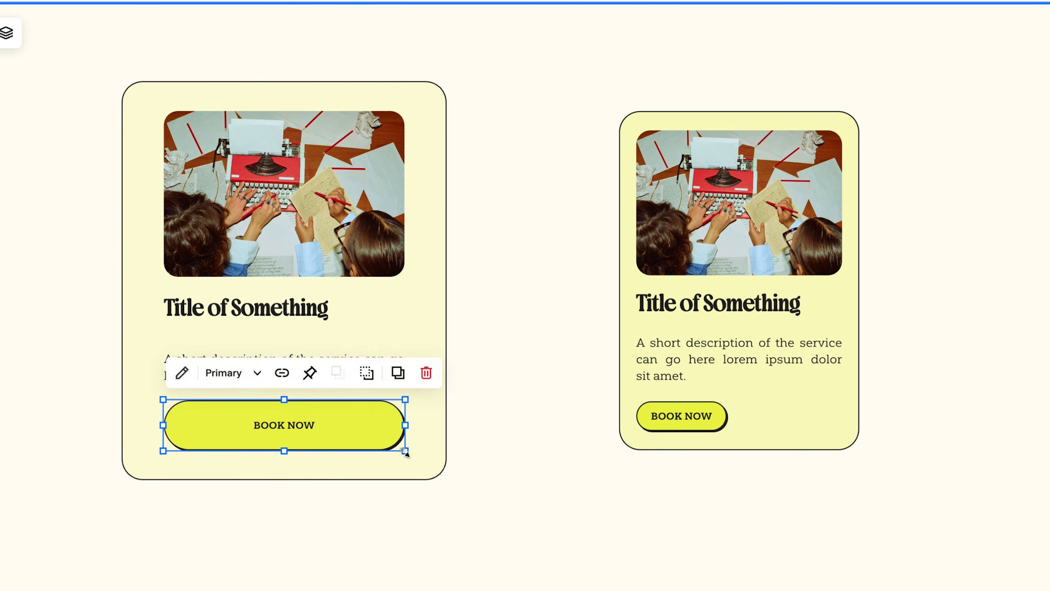
Try a much shorter height for the original card's Book Now button and restore its taller height
left_click_drag(406, 450, 452, 422)
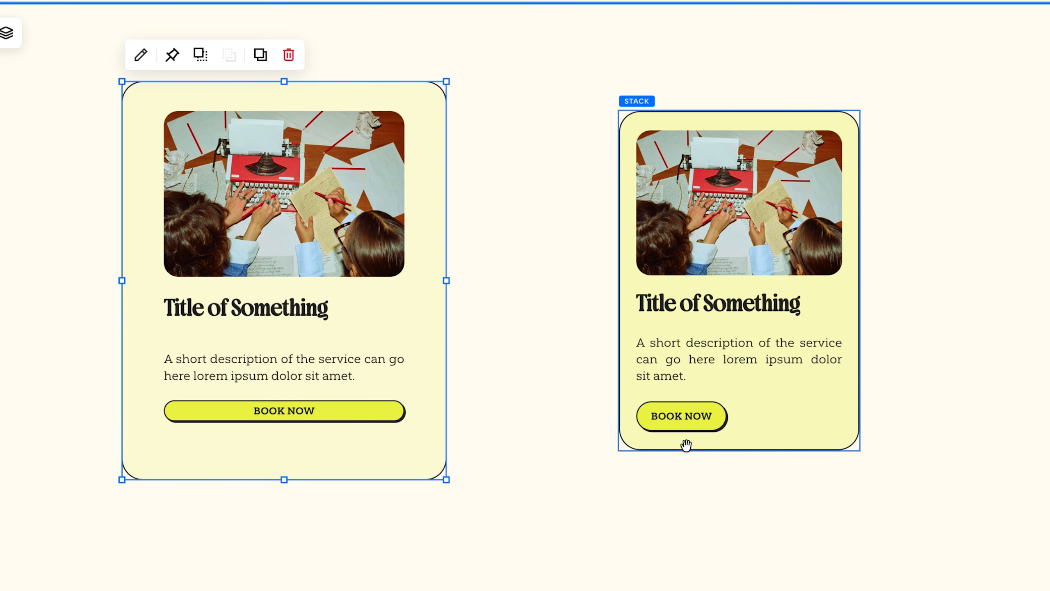
left_click(365, 417)
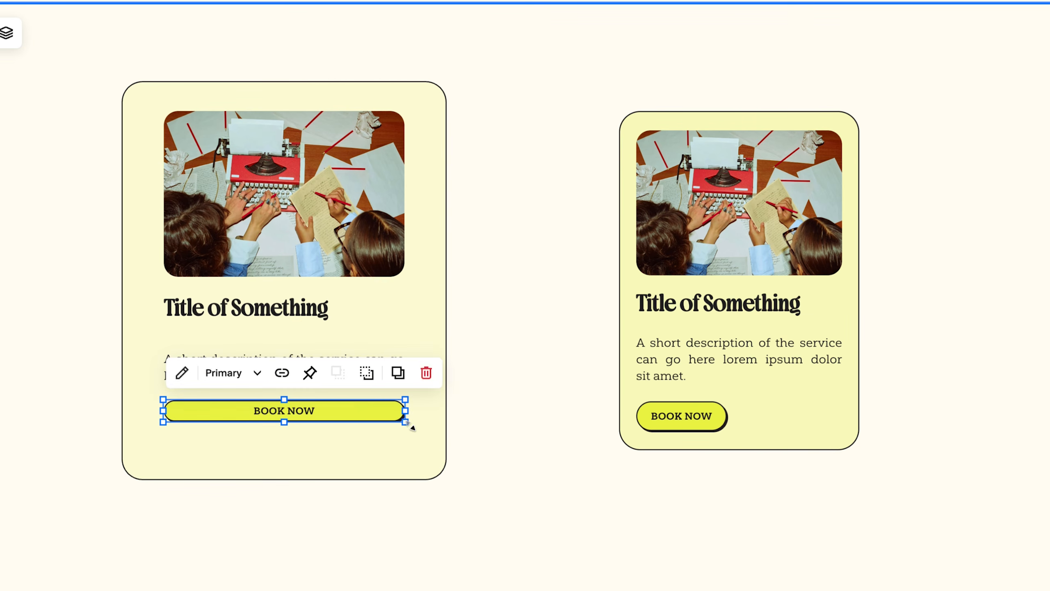
mouse_move(284, 423)
left_mouse_down()
mouse_move(287, 438)
mouse_move(284, 421)
left_mouse_up()
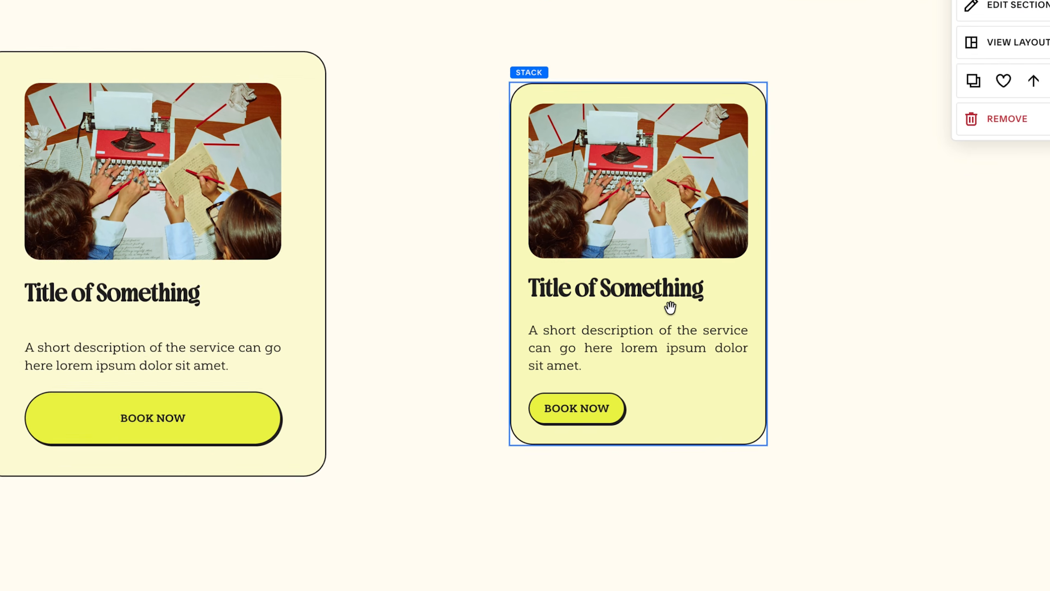
Set the layout of the stacked card's Book Now button to Fill
left_click(489, 401)
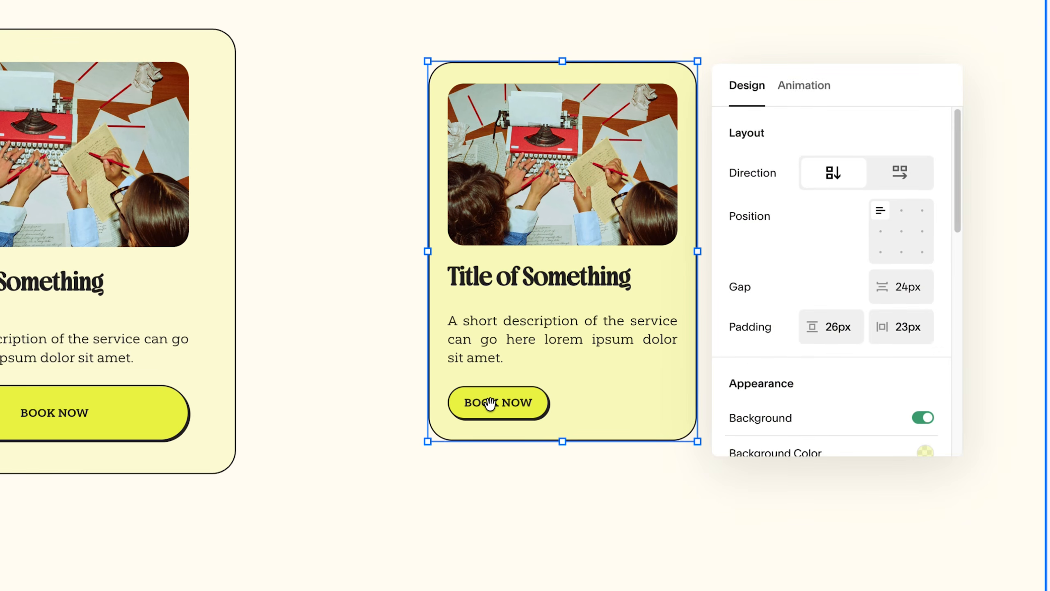
left_click(489, 401)
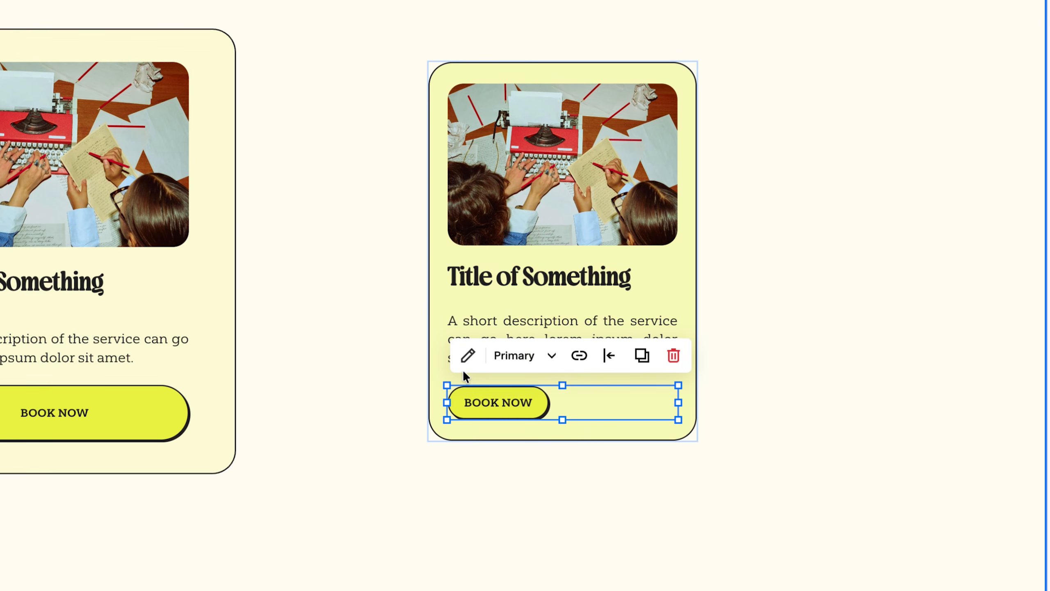
left_click(467, 356)
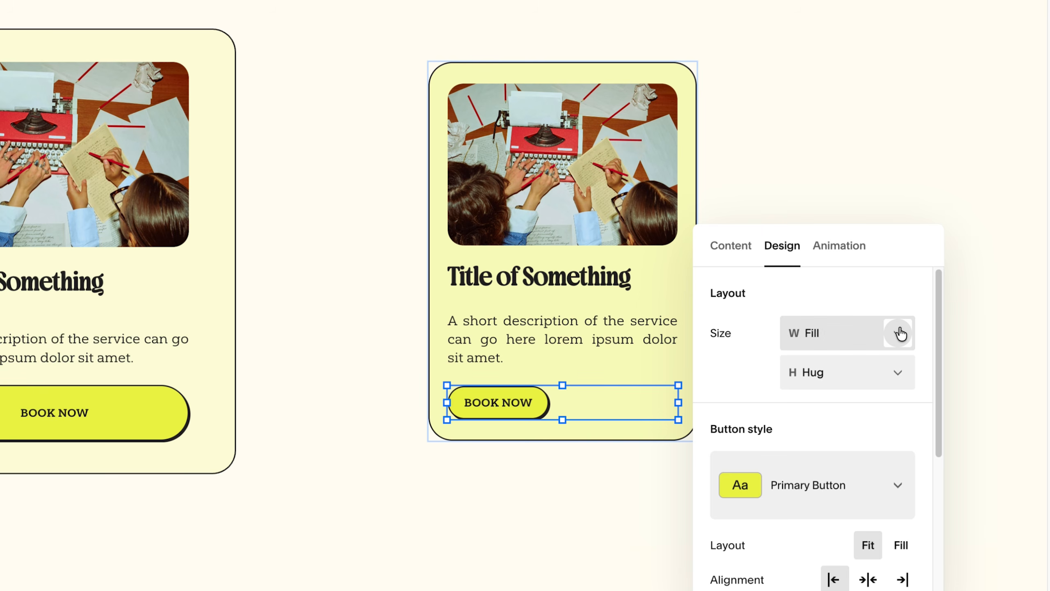
scroll(909, 343, "down", 2)
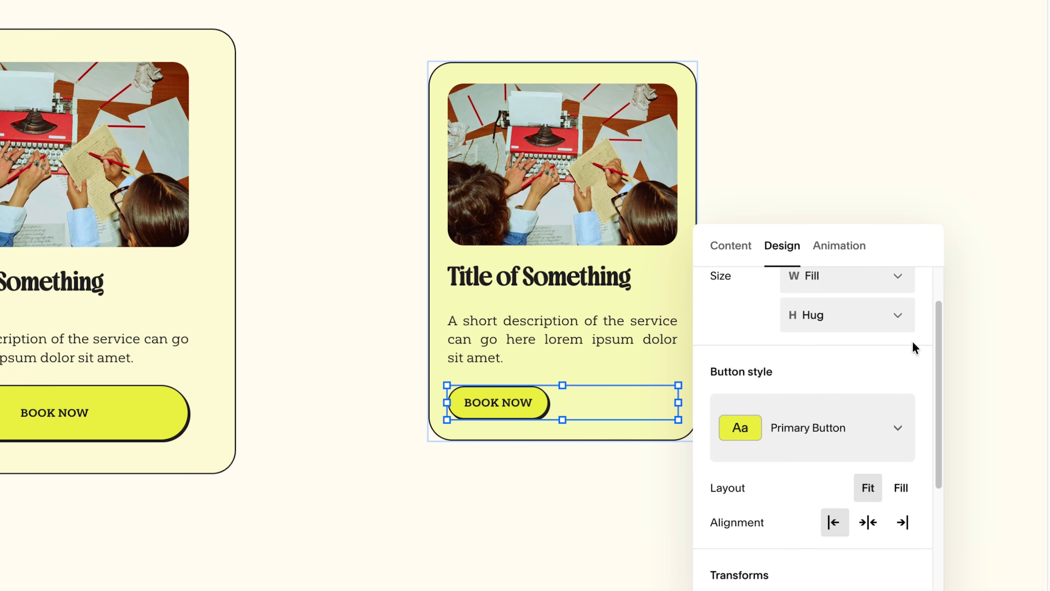
left_click(901, 481)
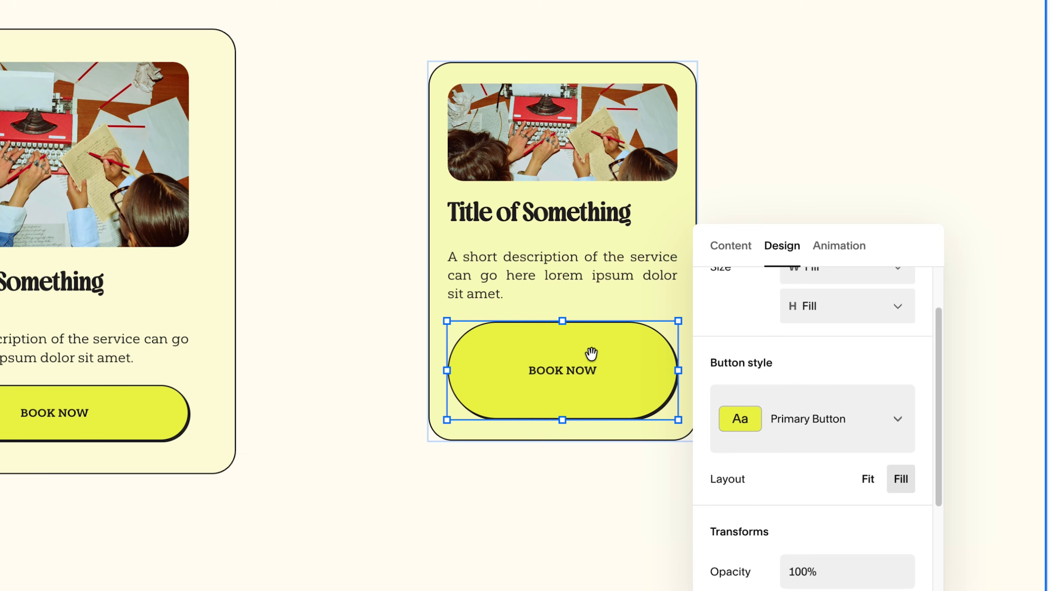
Give the stacked card's Book Now button a fixed height of 50 px
left_click(884, 313)
left_click(868, 347)
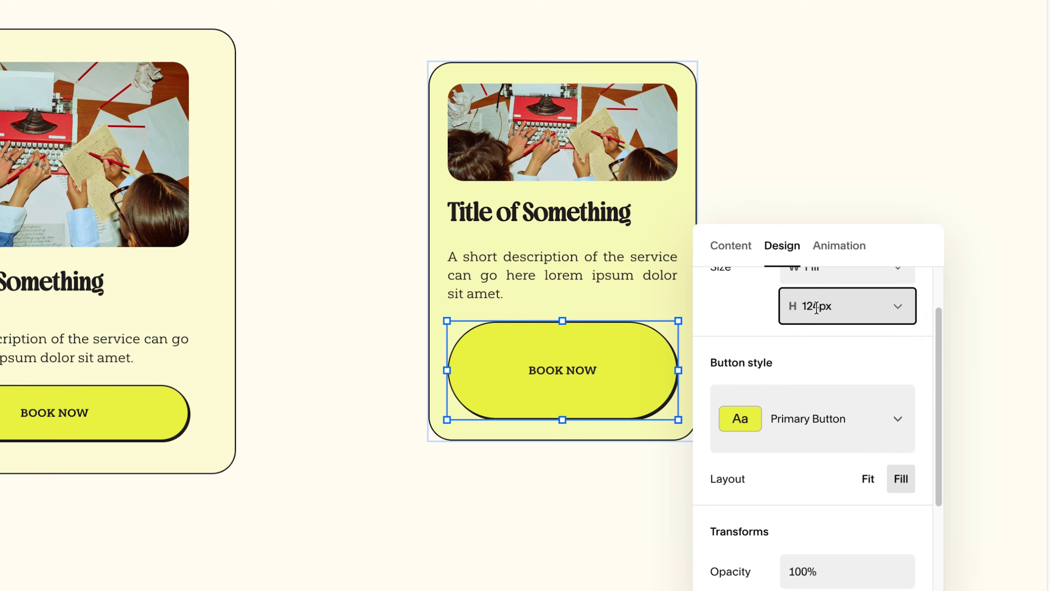
left_click_drag(819, 306, 798, 308)
type("56")
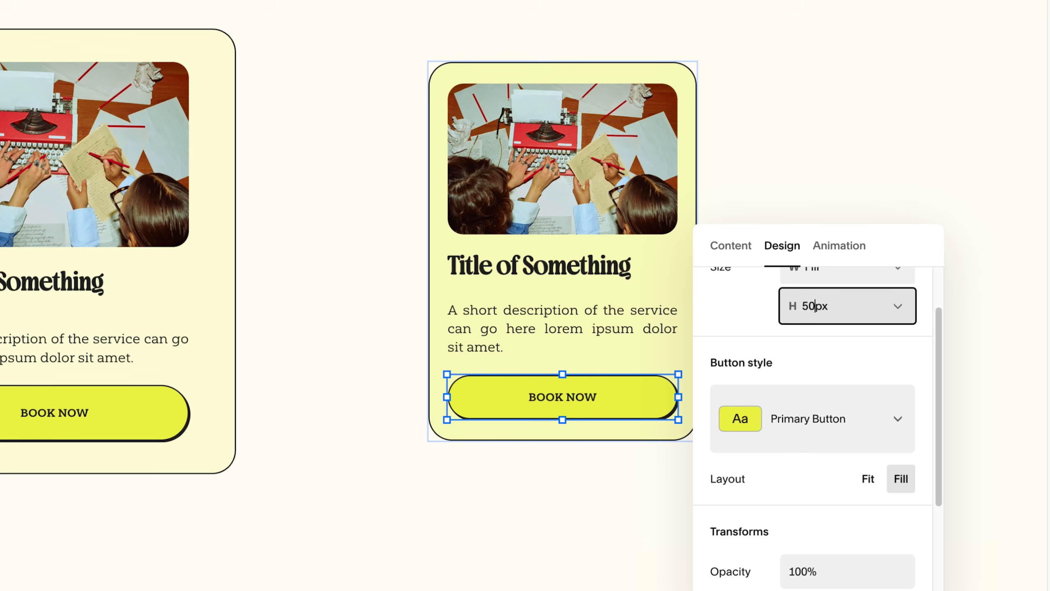
left_click(681, 444)
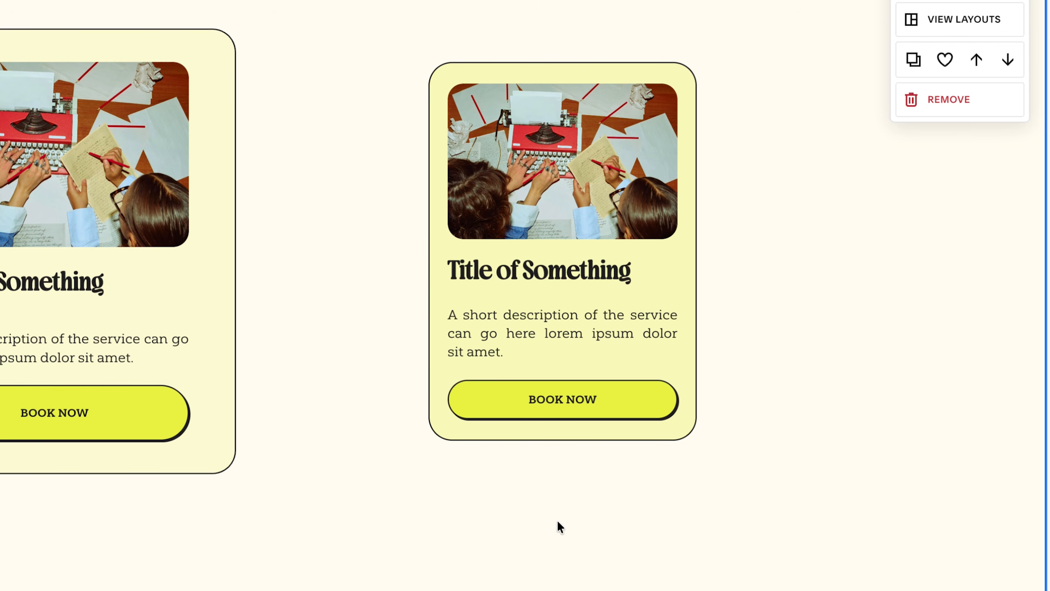
Slightly reduce the gap between the stacked card's blocks directly on the canvas
left_click(565, 278)
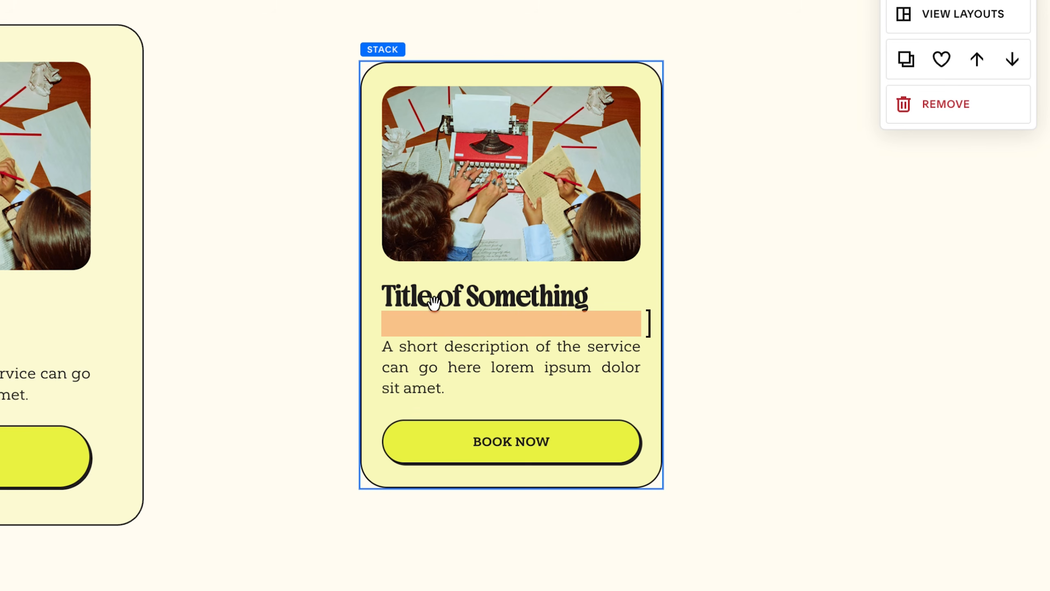
left_click_drag(436, 336, 518, 286)
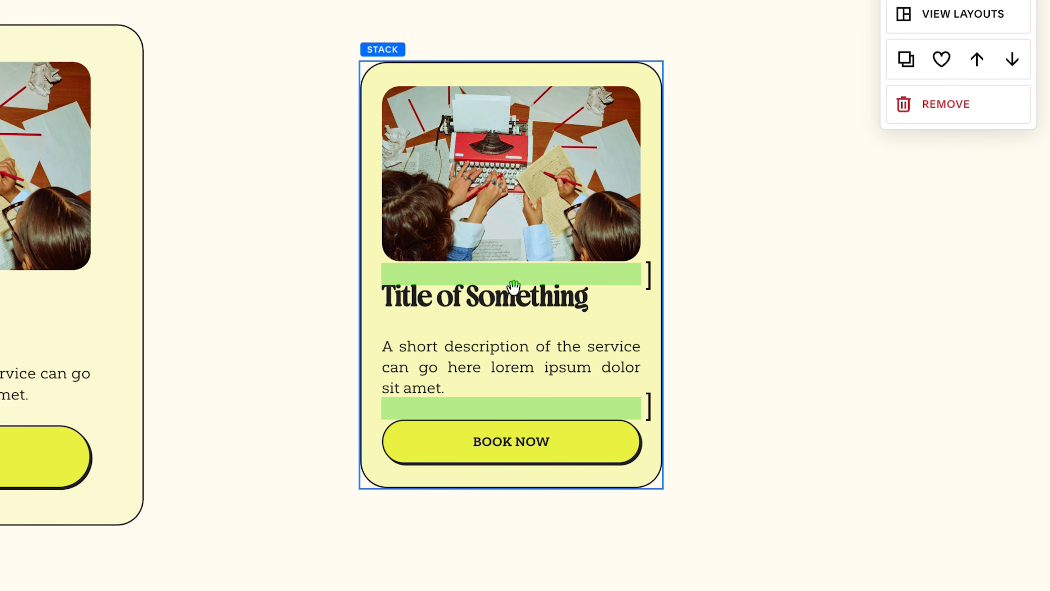
left_click_drag(455, 424, 448, 401)
left_click_drag(426, 278, 403, 330)
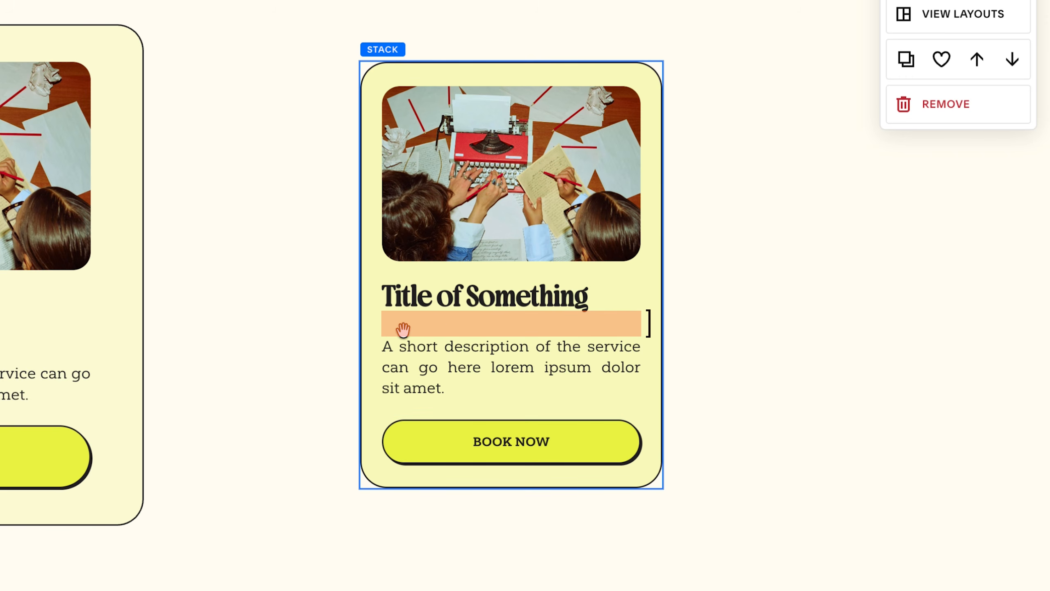
left_click(471, 337)
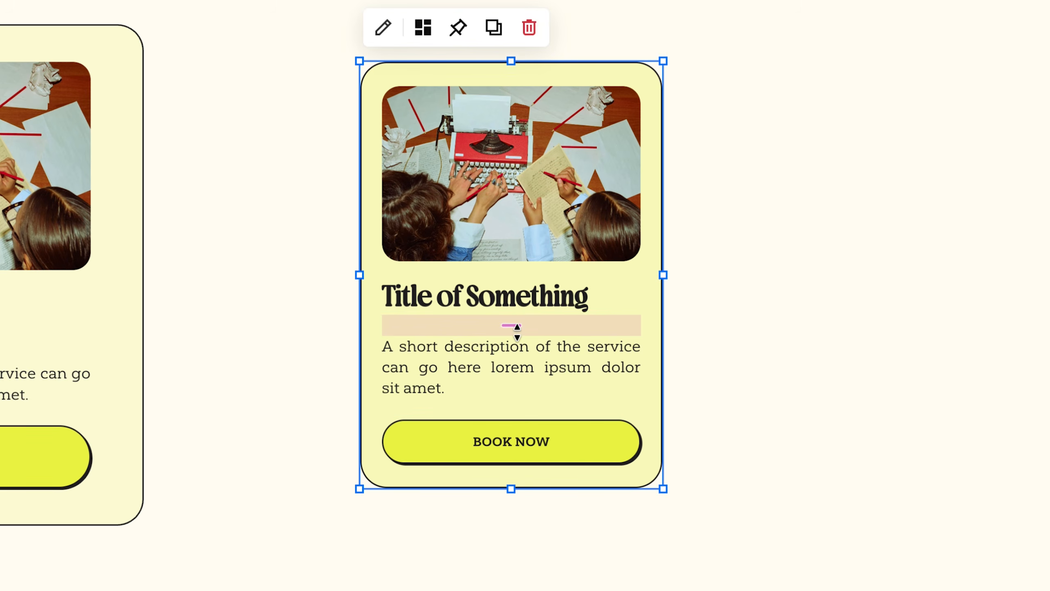
left_click_drag(518, 330, 514, 325)
left_click(781, 332)
left_click(595, 323)
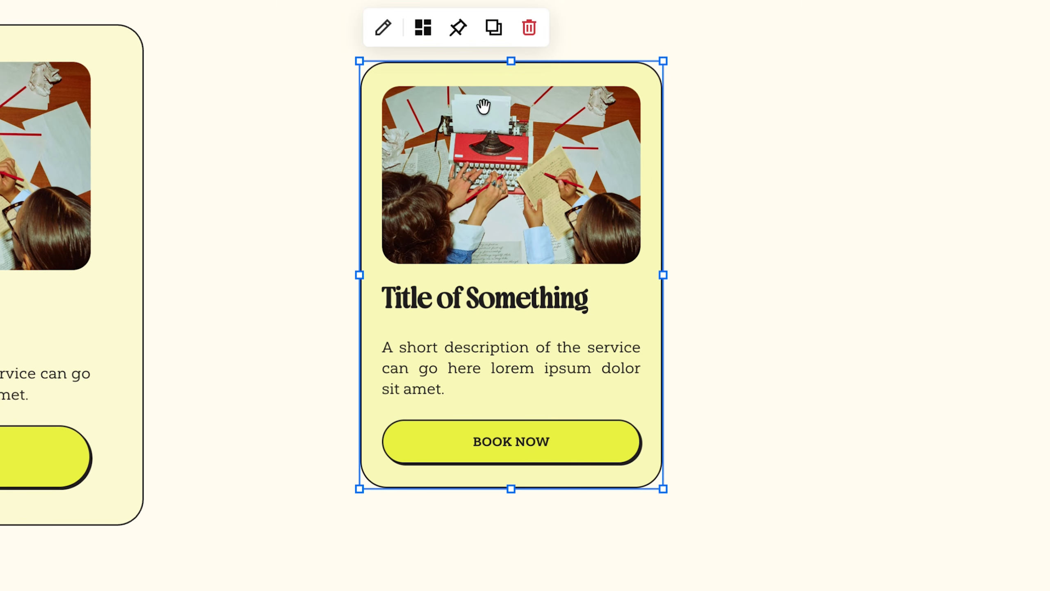
Dissolve the card's stack and combine only its title and description into a stack of their own
left_click(424, 32)
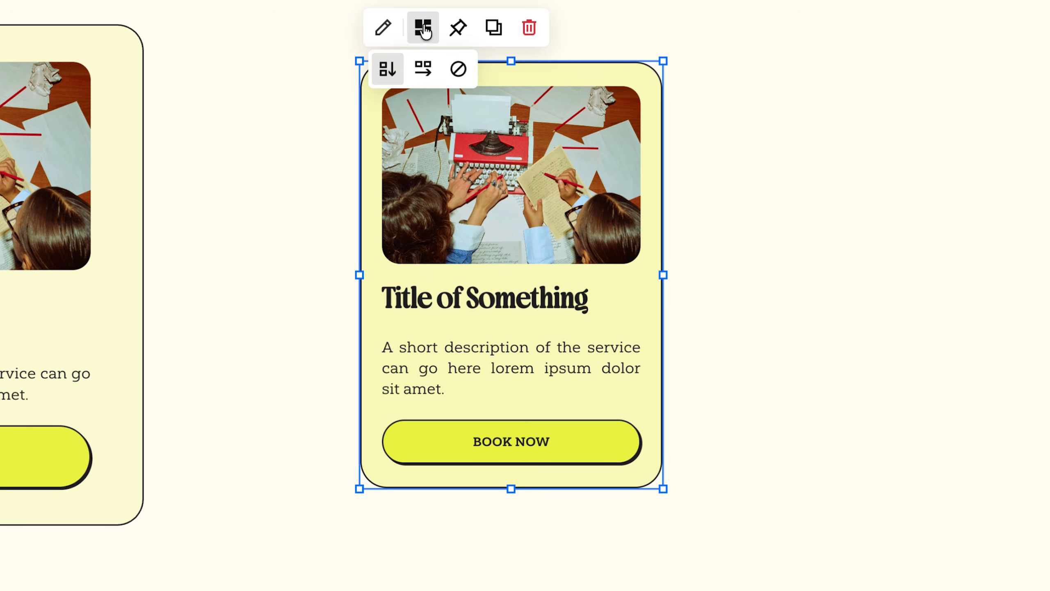
left_click(459, 69)
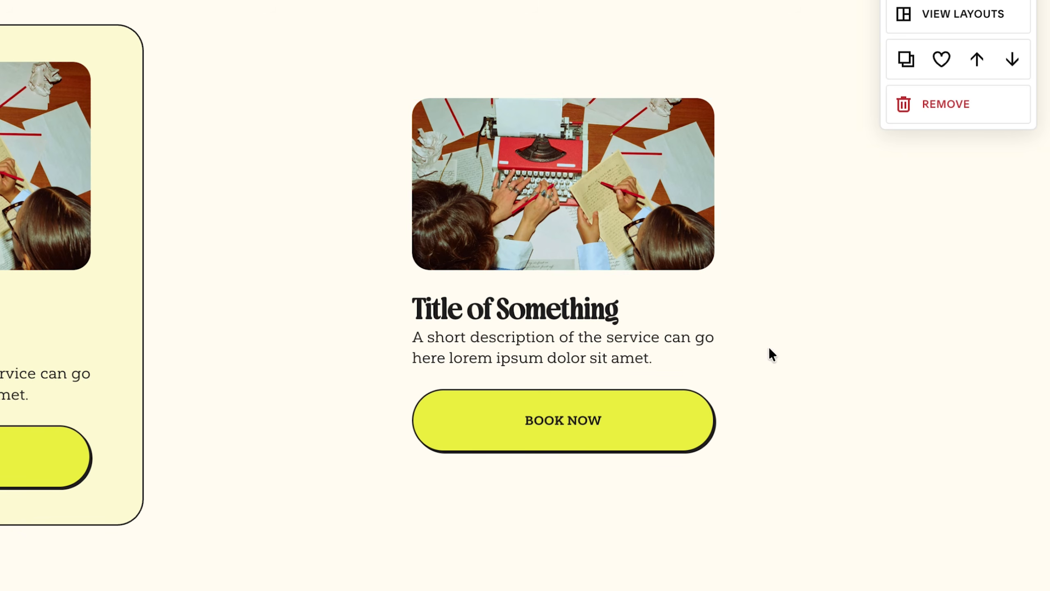
left_click_drag(771, 349, 629, 307)
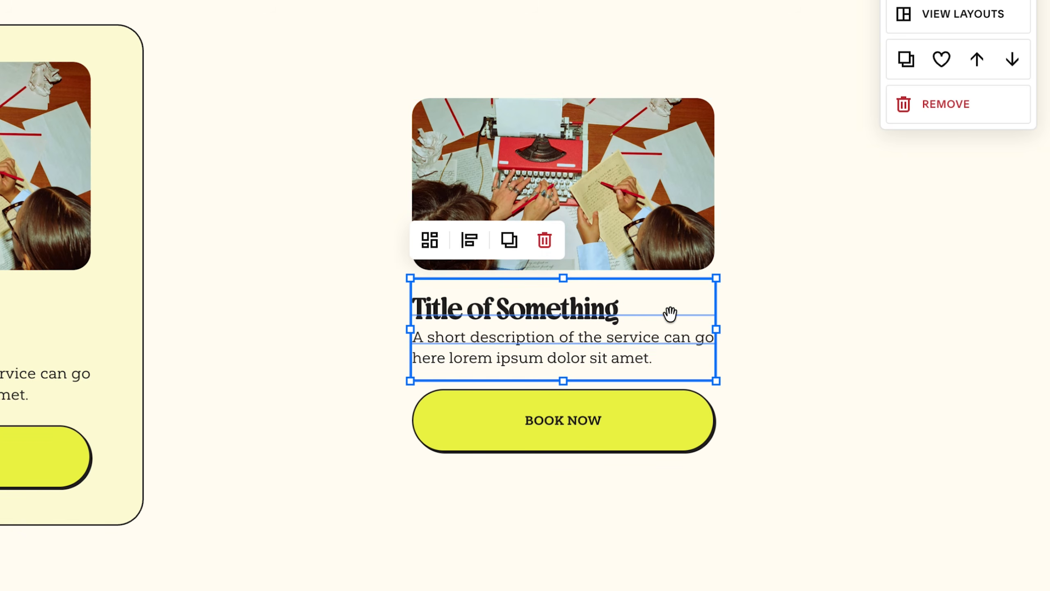
left_click(429, 245)
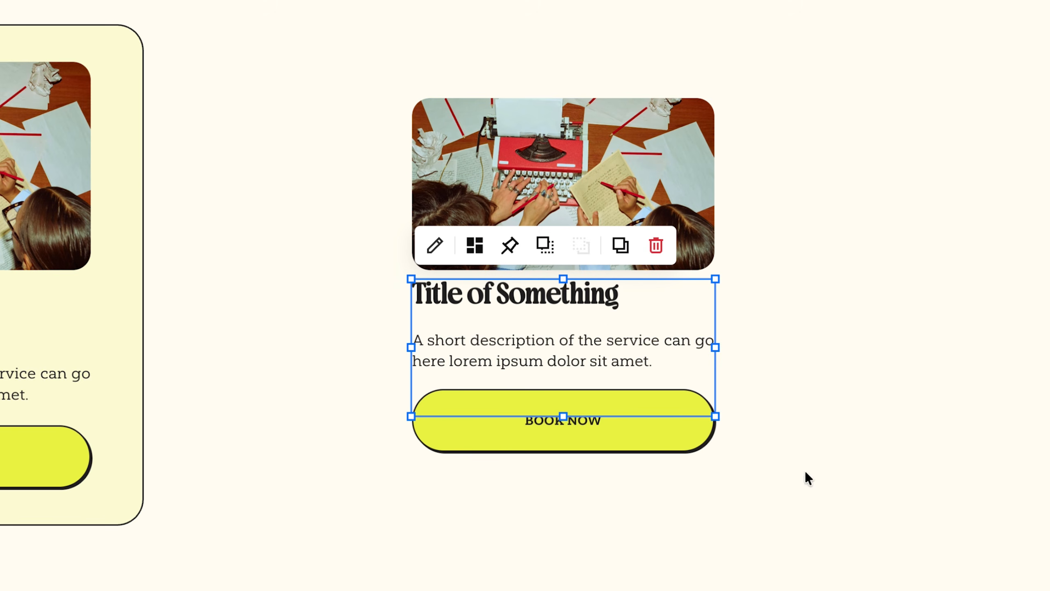
Shorten the title-and-description stack and tighten the gap between its two texts
left_click_drag(561, 411, 562, 288)
left_click_drag(565, 377, 565, 359)
Combine the image, the title-and-description stack and the Book Now button into one outer vertical stack
left_click_drag(786, 497, 624, 253)
left_click_drag(592, 190, 592, 190)
left_click(766, 374)
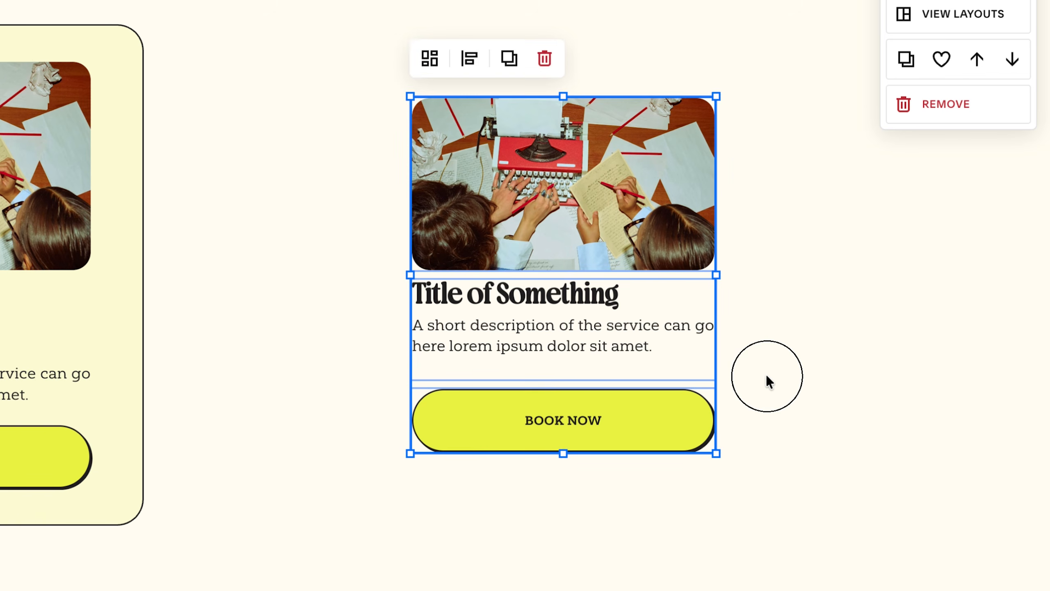
left_click(555, 315)
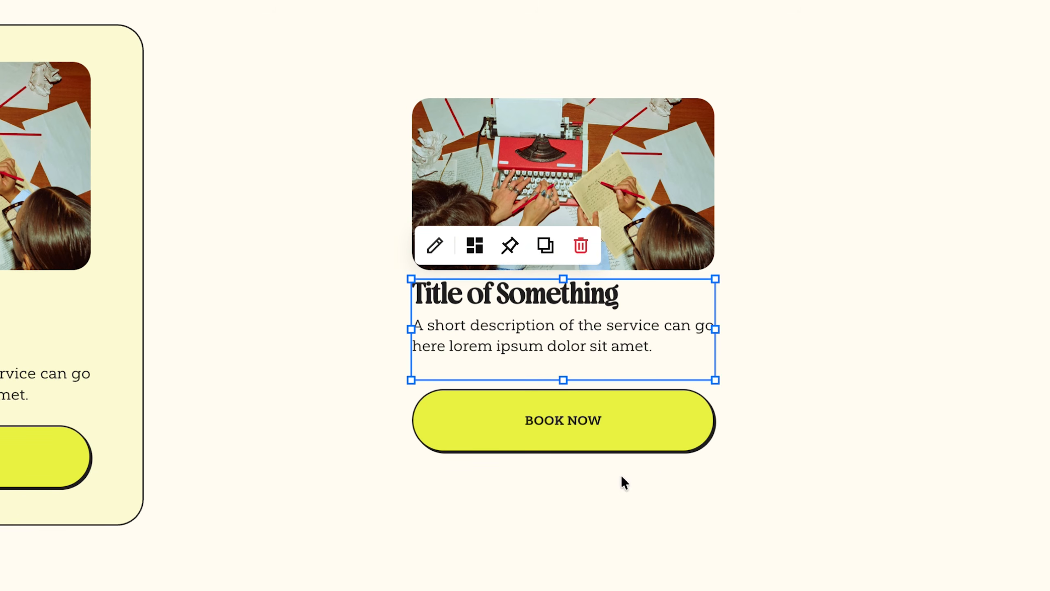
left_click(616, 425, "shift")
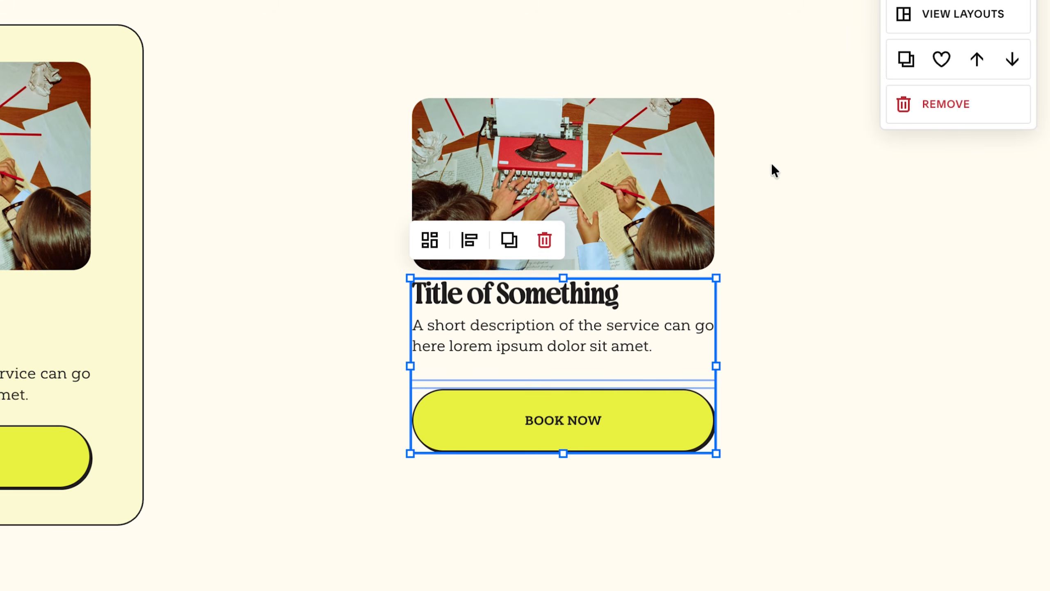
left_click(623, 178, "shift")
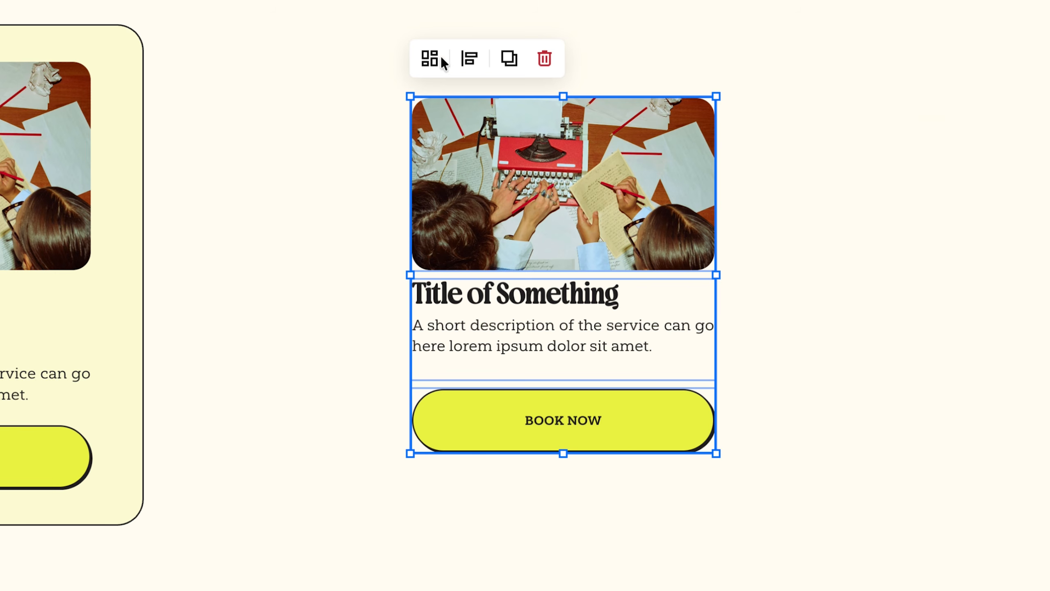
left_click(426, 62)
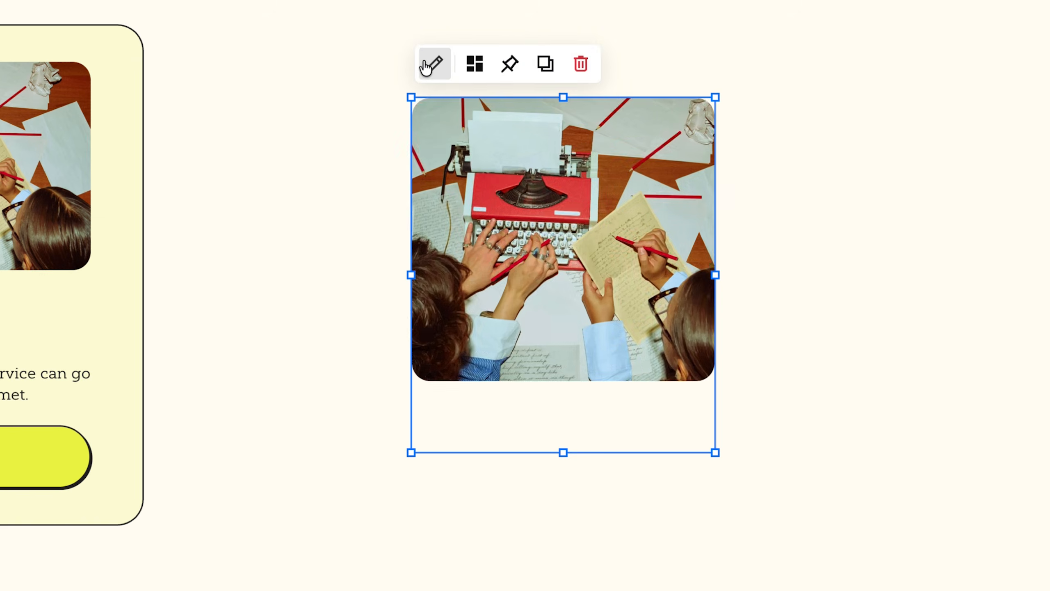
Examine the separate gaps of the inner text stack and the outer card stack
left_click(573, 358)
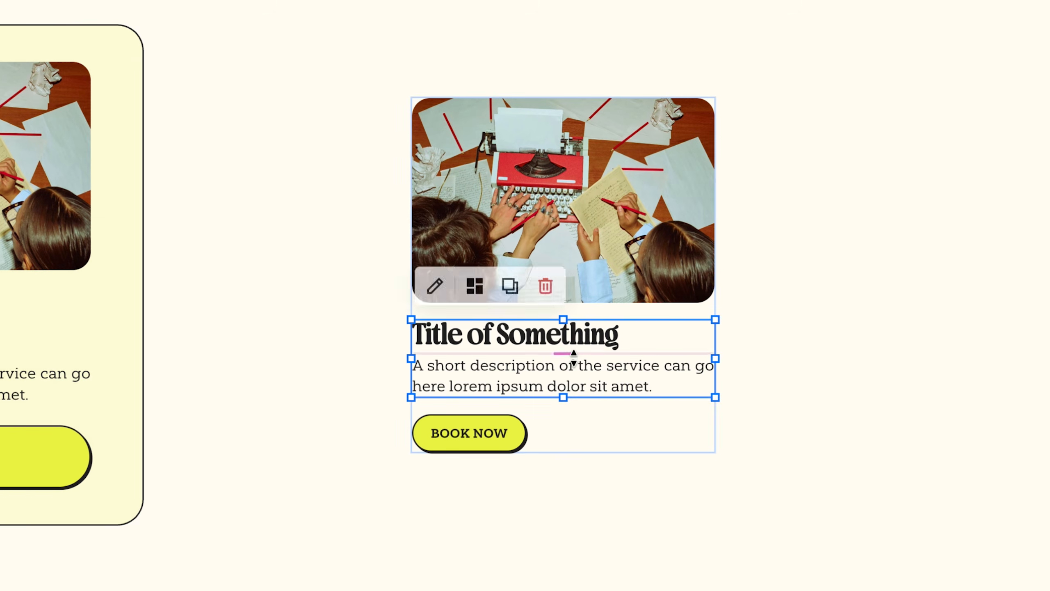
left_click(561, 307)
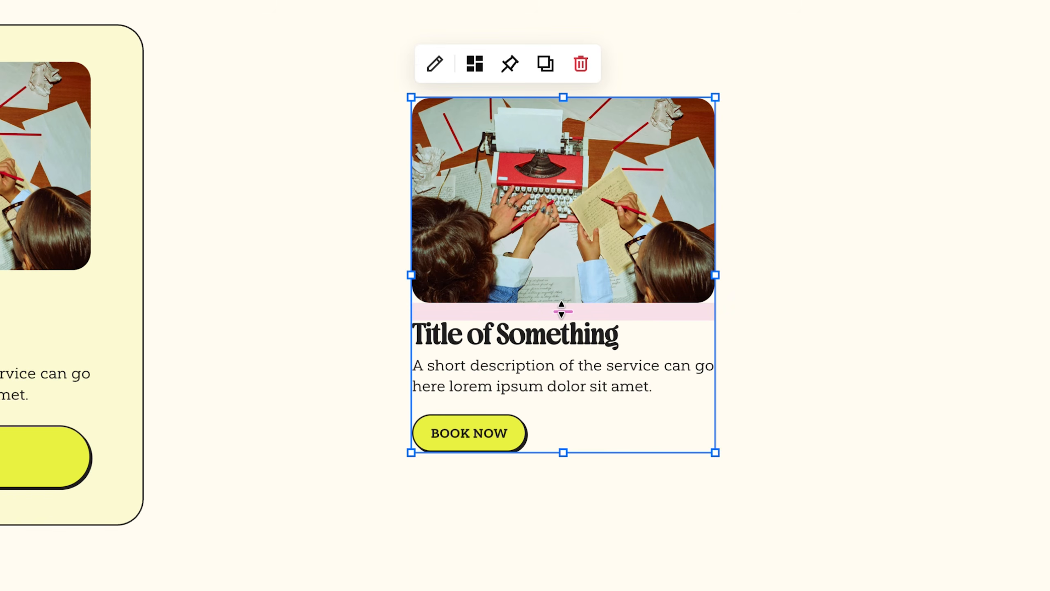
mouse_move(560, 307)
left_mouse_down()
mouse_move(560, 345)
mouse_move(573, 284)
left_mouse_up()
left_click(555, 343)
Turn on the outer stack's background and add a solid stroke around it
double_click(553, 215)
scroll(967, 380, "down", 3)
left_click(969, 380)
left_click(928, 461)
scroll(909, 445, "down", 3)
scroll(892, 426, "down", 5)
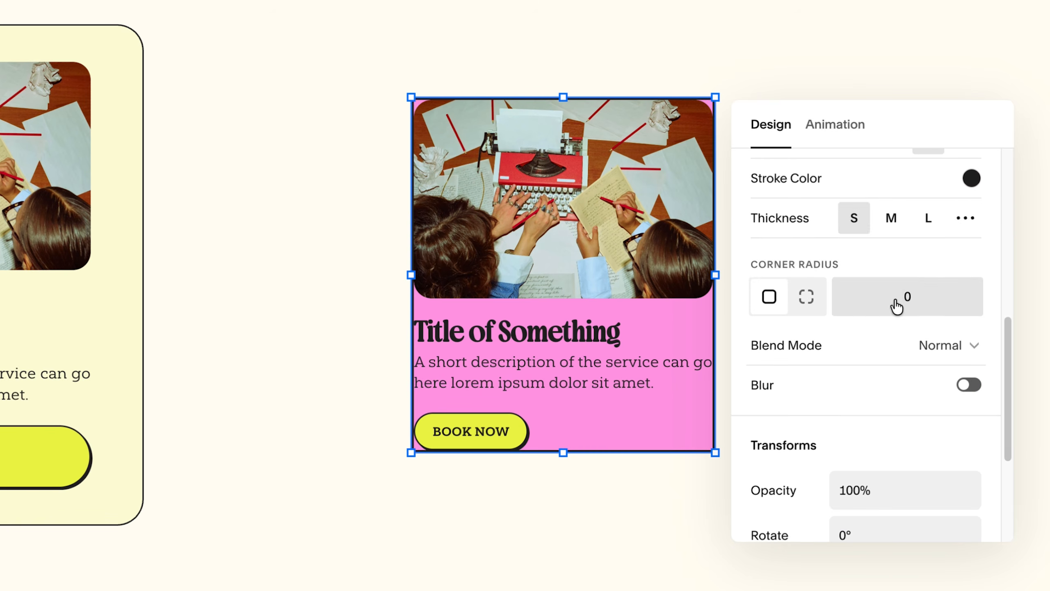
Set the outer stack's corner radius to 30 and its stroke to a custom thickness of 1.5 px
left_click(896, 305)
type("30")
left_click(965, 219)
left_click(958, 259)
type("1.5")
key("Return")
Set the outer stack's background color to the palette's yellow with partial transparency
scroll(967, 248, "up", 3)
left_click(969, 231)
left_click(927, 190)
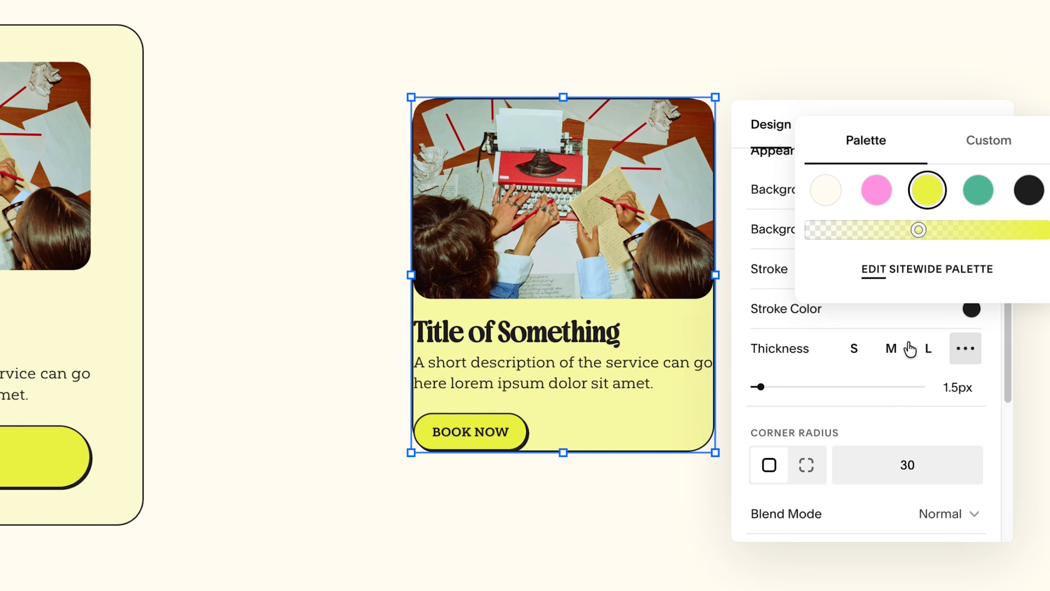
left_click(751, 235)
Set the outer stack's vertical and horizontal padding to 20 px each
scroll(750, 237, "up", 4)
left_click(869, 245)
type("20")
left_click(942, 242)
type("20")
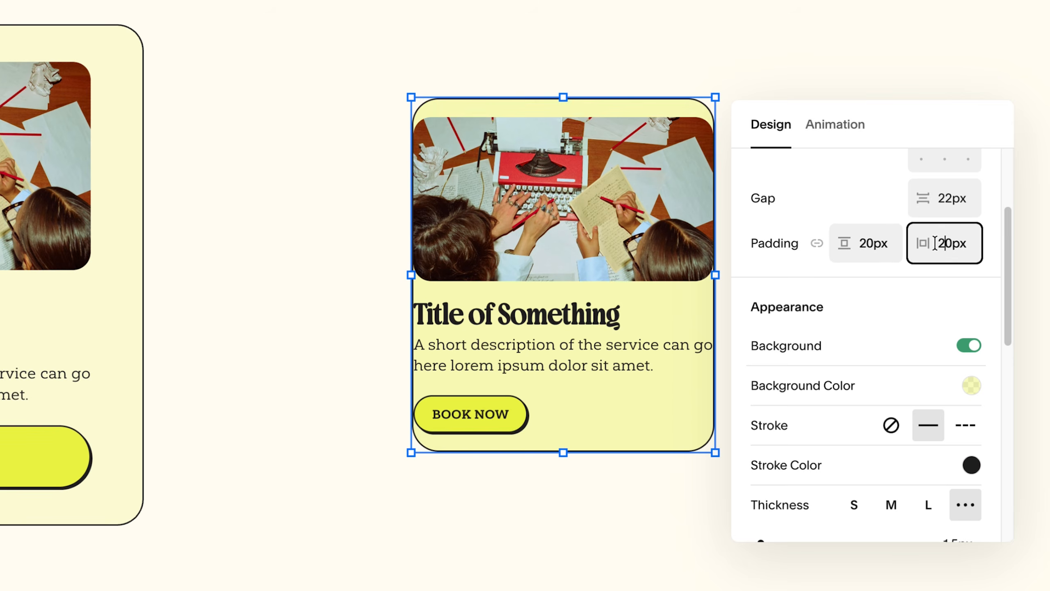
left_click(584, 507)
Set the rebuilt card's Book Now button to the Fill layout with a height of 50 px
left_click(530, 413)
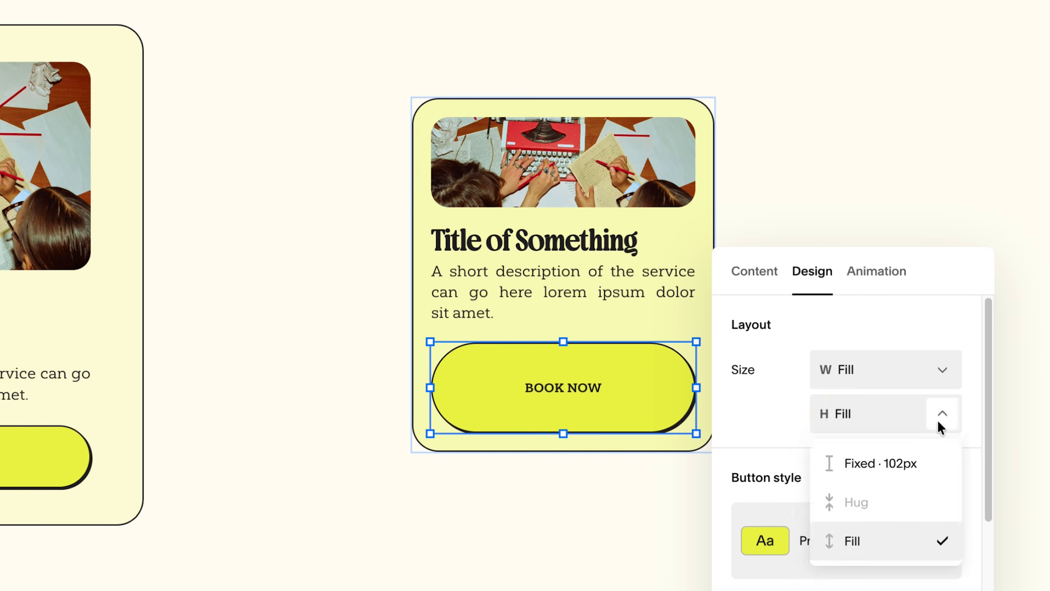
left_click(860, 434)
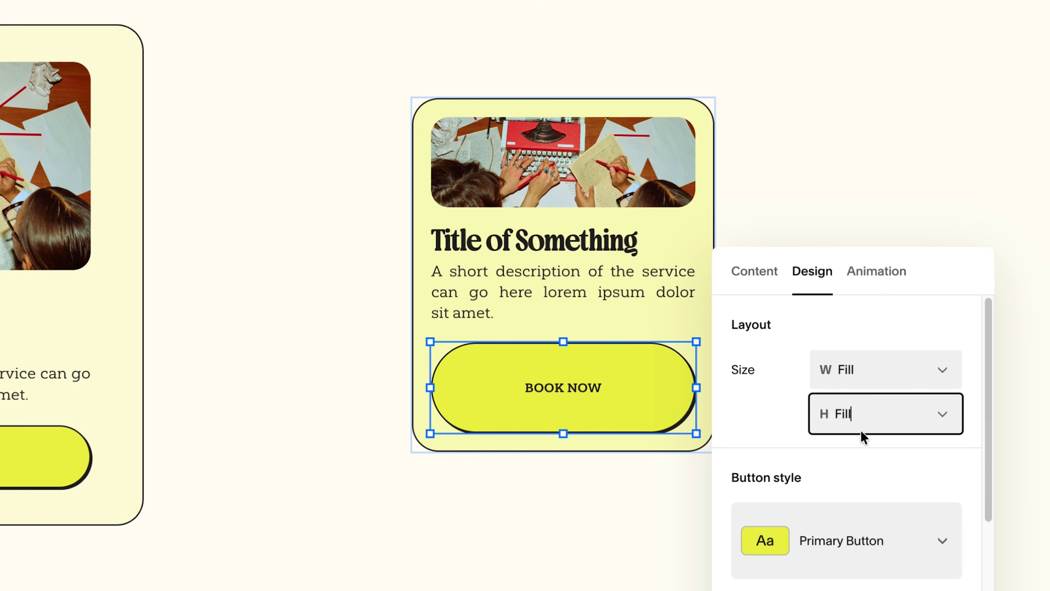
left_click(808, 416)
type("50")
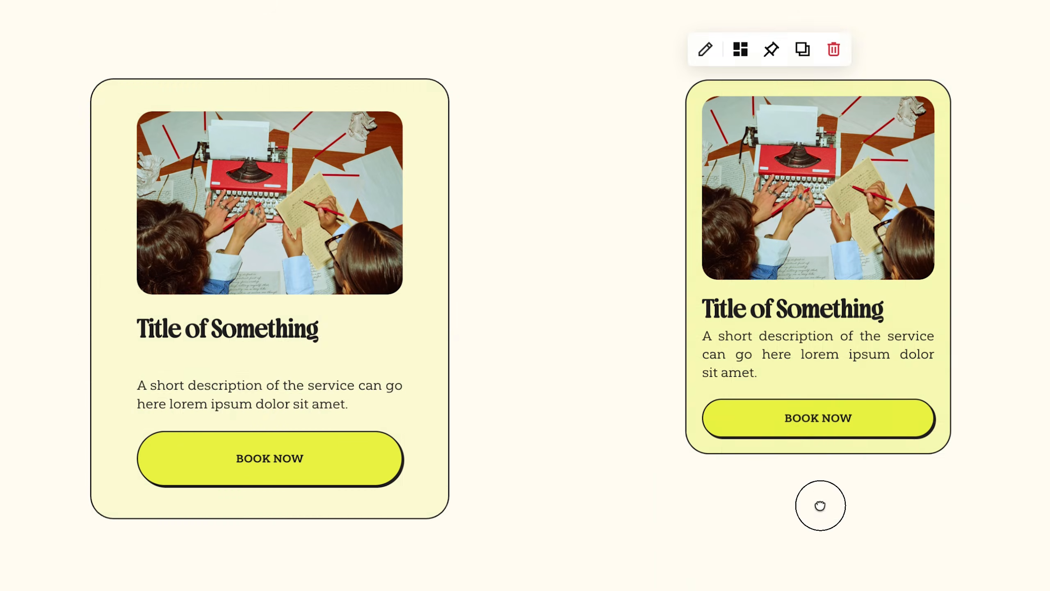
Move the finished card closer to the original and copy it below to form a row of three cards
left_click_drag(861, 311, 770, 308)
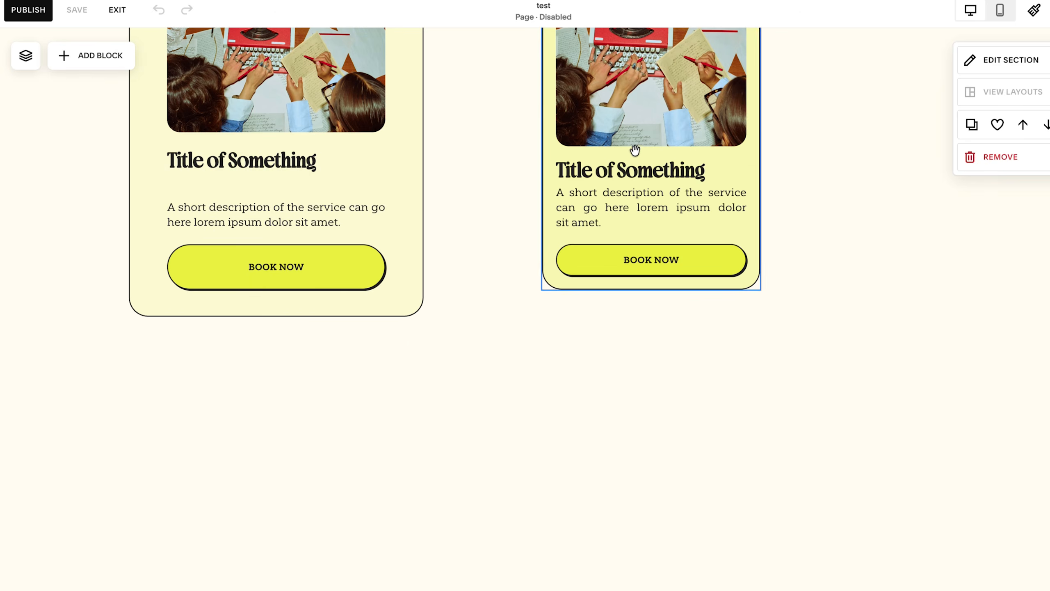
left_click_drag(635, 149, 191, 306)
left_click_drag(278, 300, 880, 312)
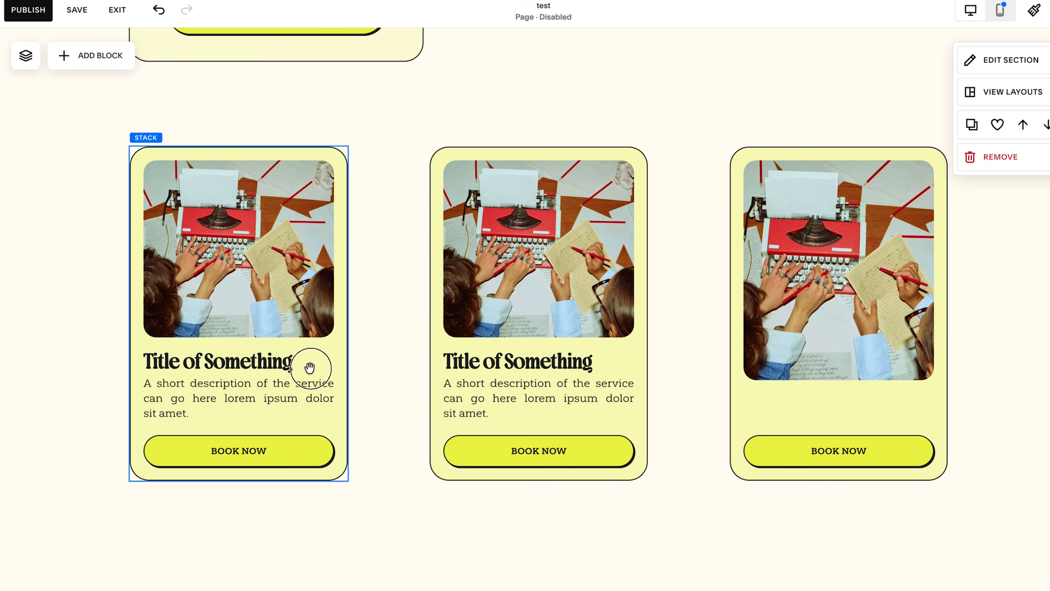
Move the two outer cards inward to even the spacing and combine all three cards into one horizontal stack
left_click_drag(310, 368, 346, 366)
left_click_drag(774, 357, 740, 357)
left_click(696, 563)
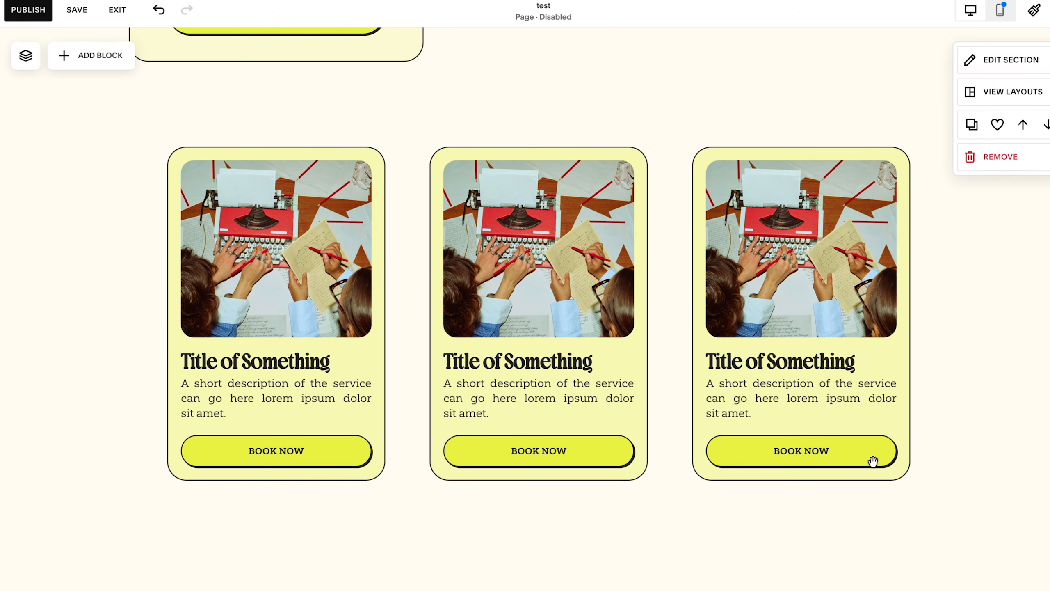
left_click_drag(994, 401, 258, 300)
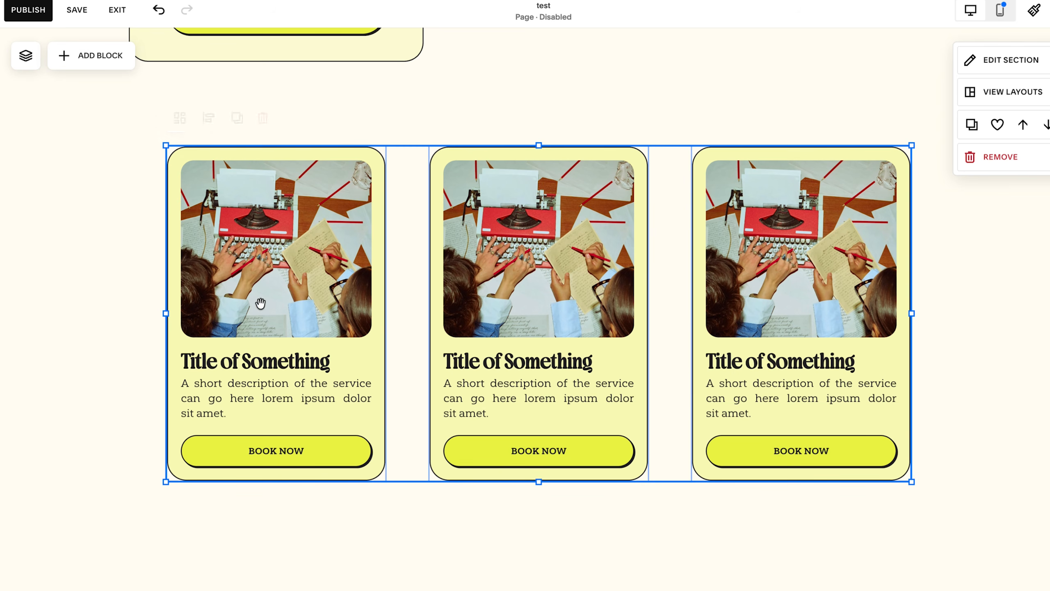
left_click(180, 119)
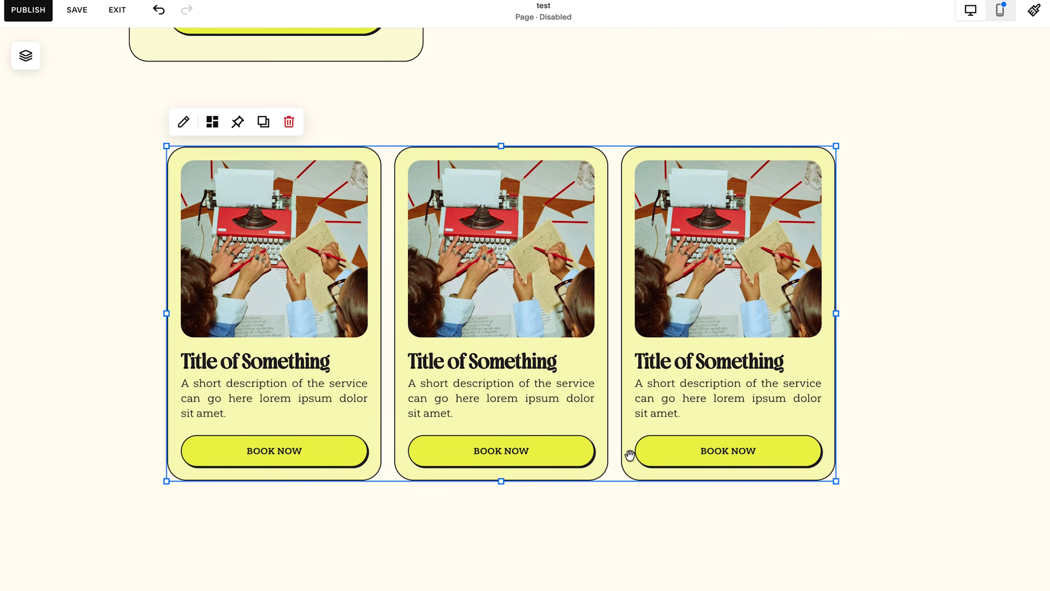
Widen the horizontal stack of three cards so that the cards spread across more of the section
left_click_drag(615, 315, 619, 316)
left_click_drag(835, 310, 911, 308)
mouse_move(561, 352)
left_mouse_down()
mouse_move(581, 351)
mouse_move(550, 351)
left_mouse_up()
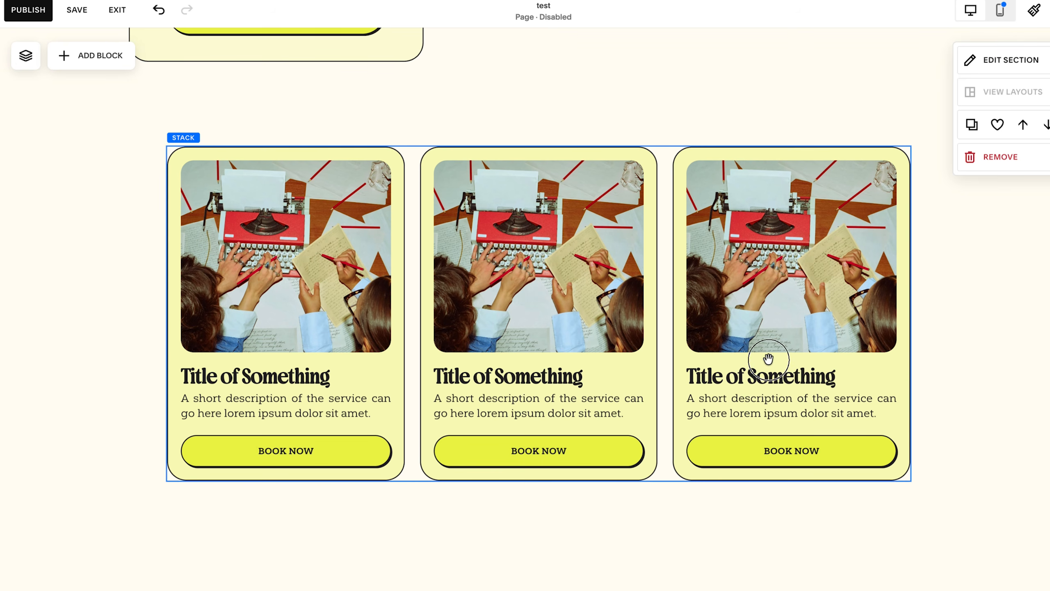
Drill down through the third card's nested stacks to its title, select the title text, and leave the block
left_click(744, 377)
left_click(742, 377)
left_click(741, 376)
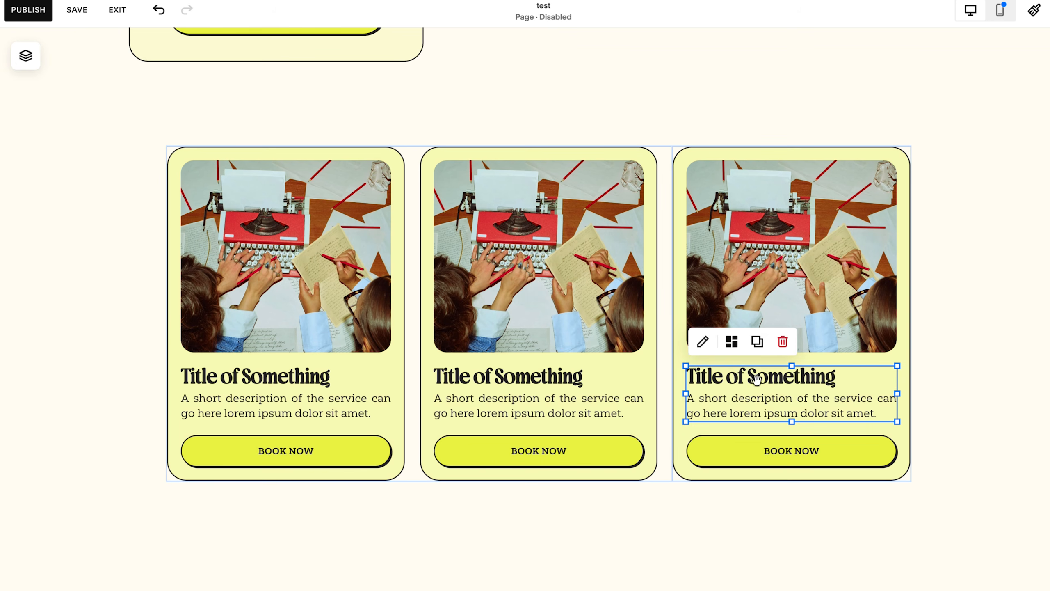
left_click(760, 388)
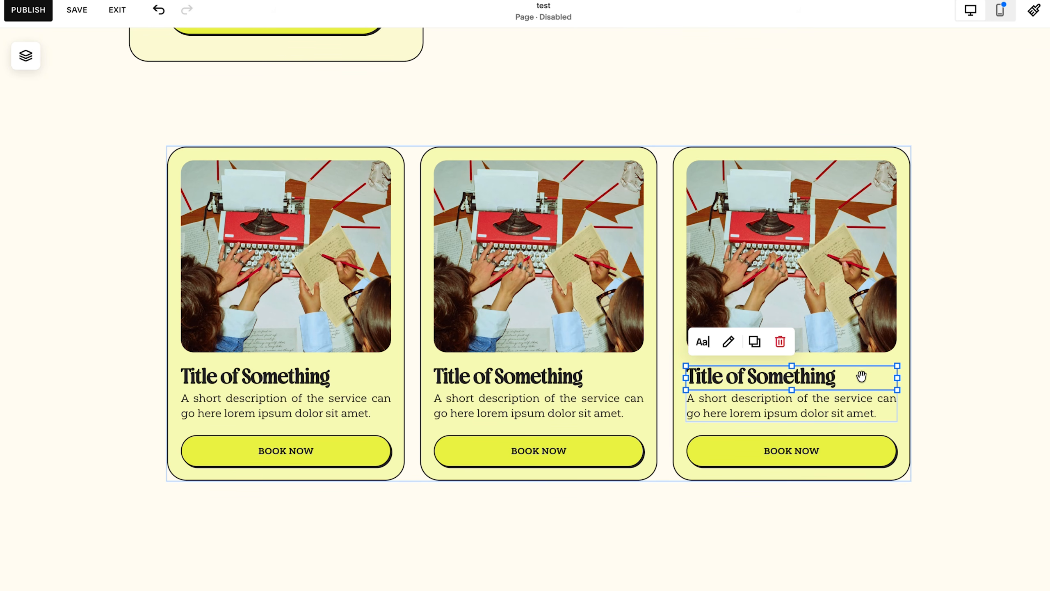
left_click(769, 375)
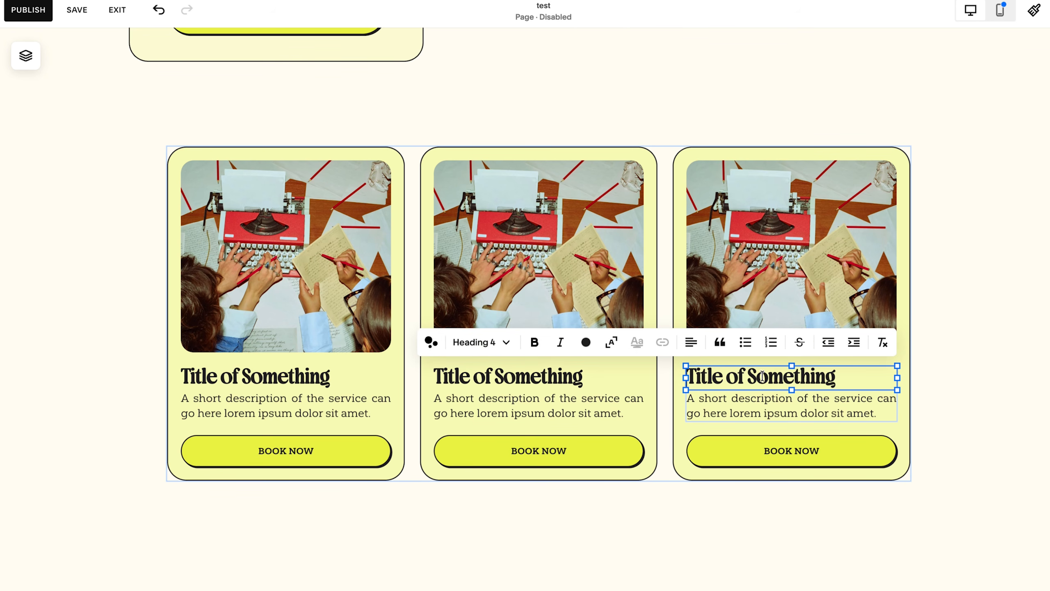
triple_click(750, 376)
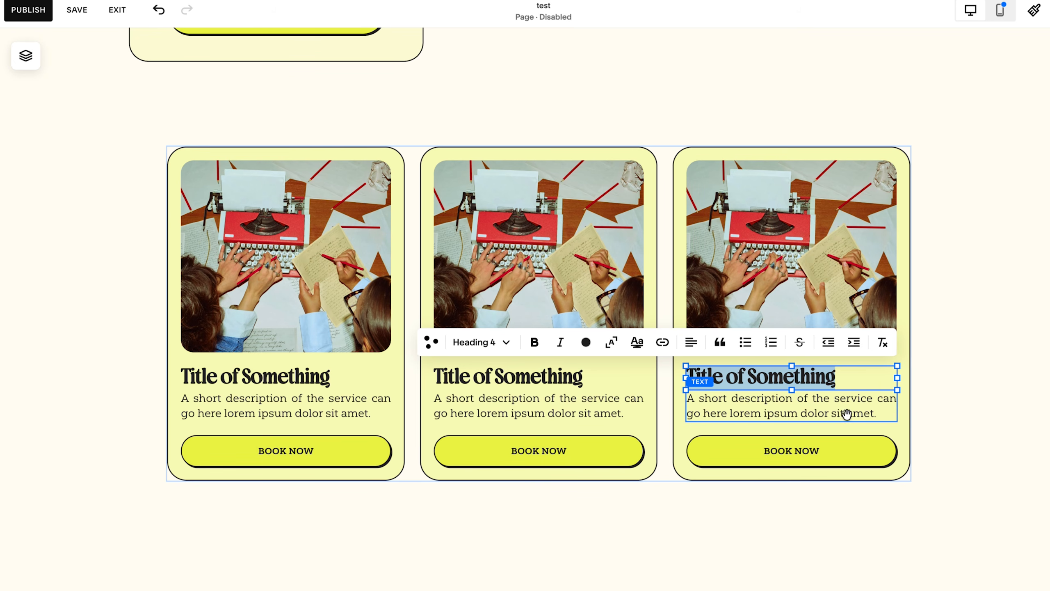
left_click(265, 505)
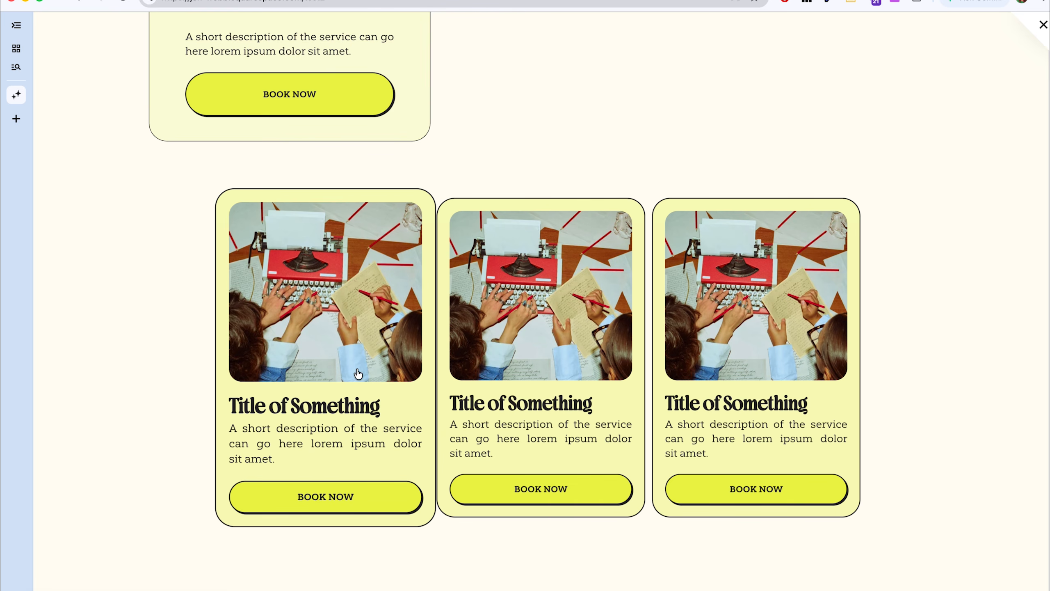
Test the first card's link in the page preview, return to the cards to check their hover effect, and close the preview
left_click(350, 403)
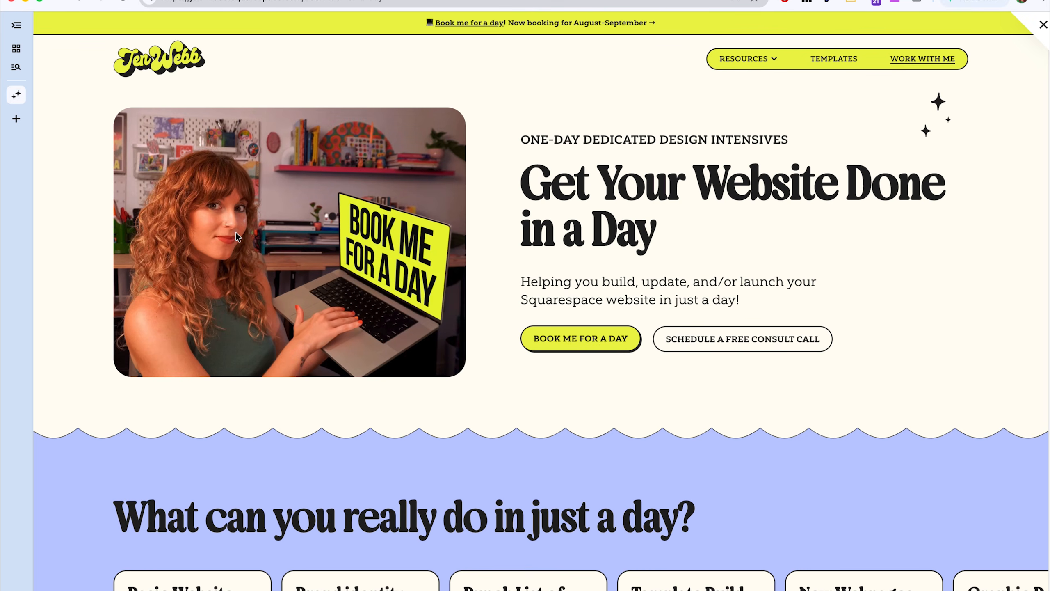
key("super+Left")
scroll(281, 278, "down", 14)
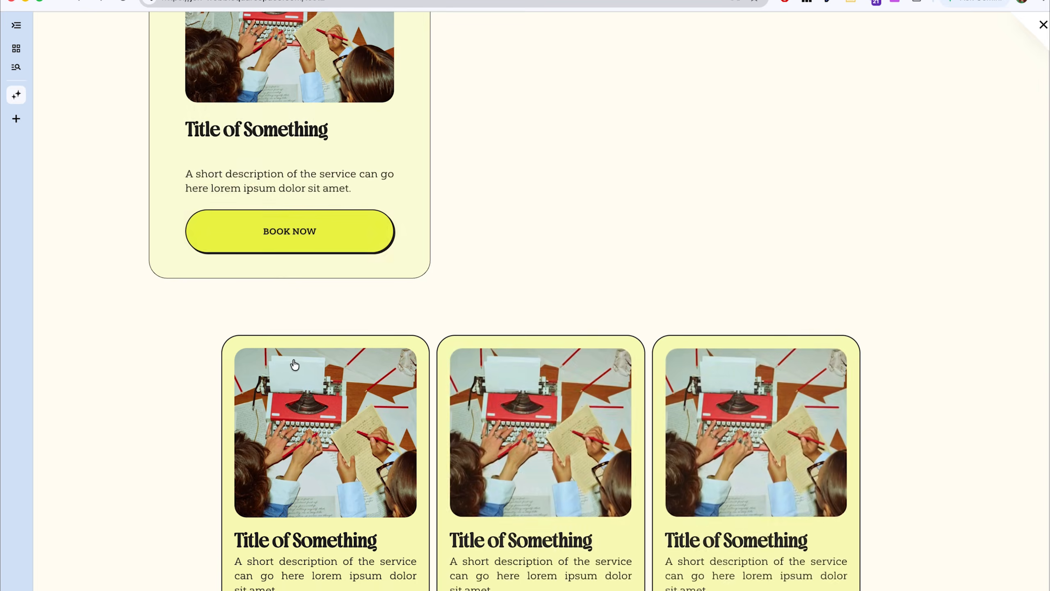
scroll(294, 364, "down", 1)
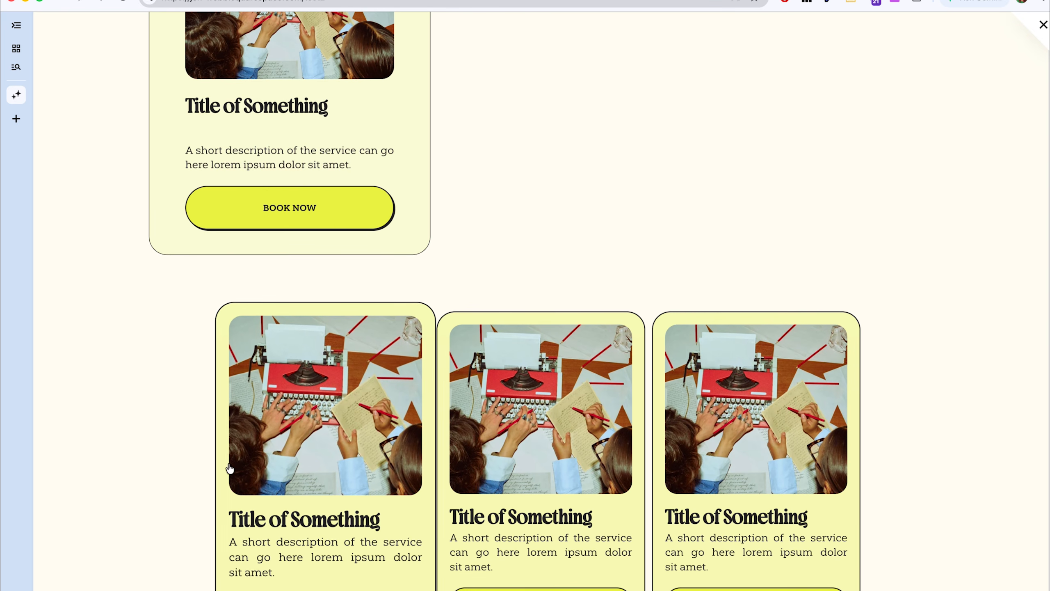
scroll(218, 442, "up", 10)
left_click(1042, 26)
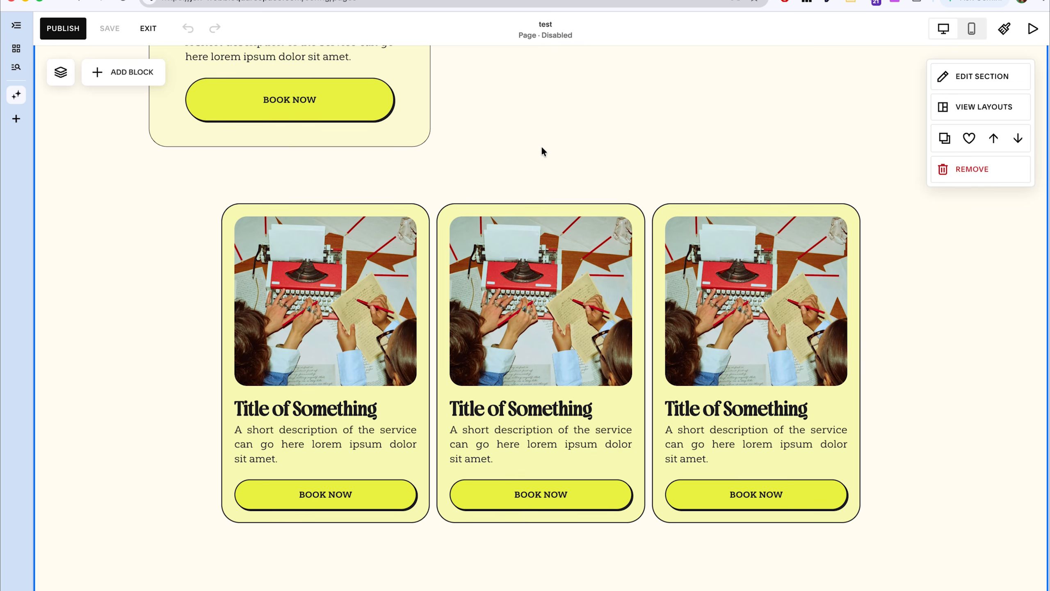
Link the middle card's stack to the /website-content-planning-guide page
left_click(542, 305)
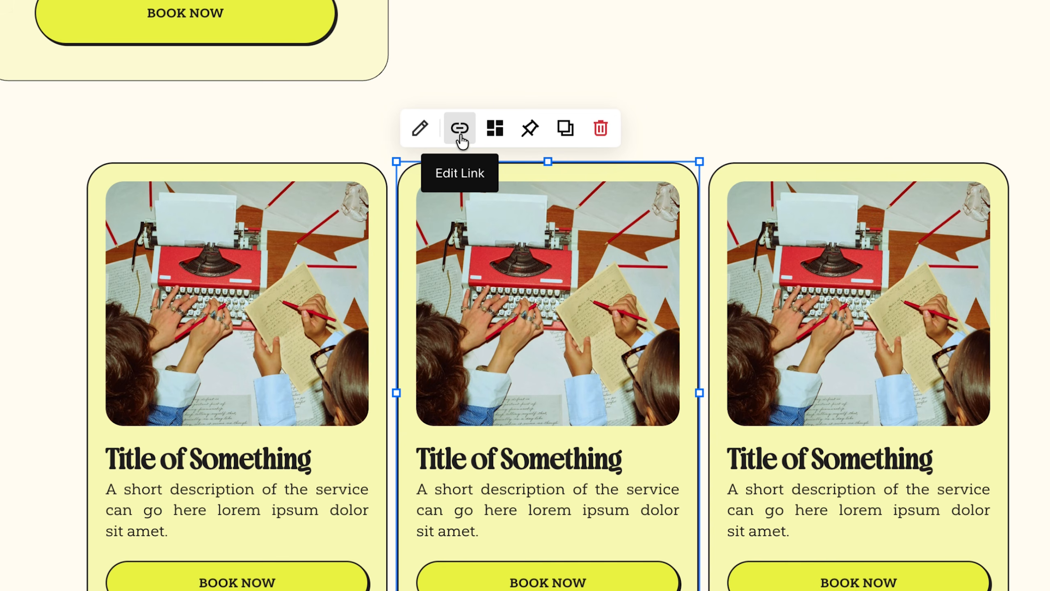
left_click(460, 129)
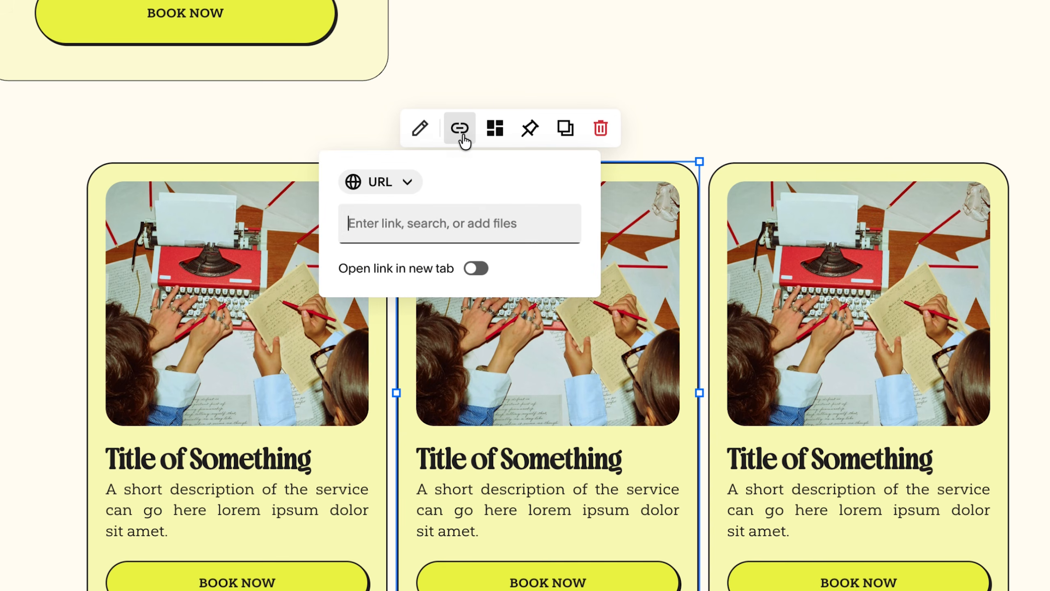
left_click(408, 219)
left_click(459, 358)
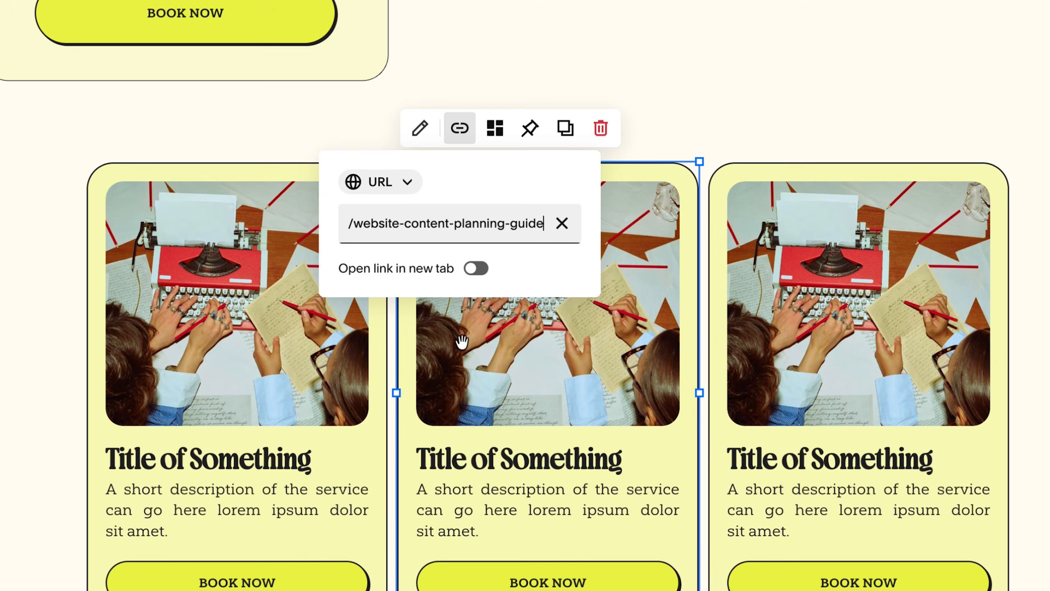
left_click(754, 96)
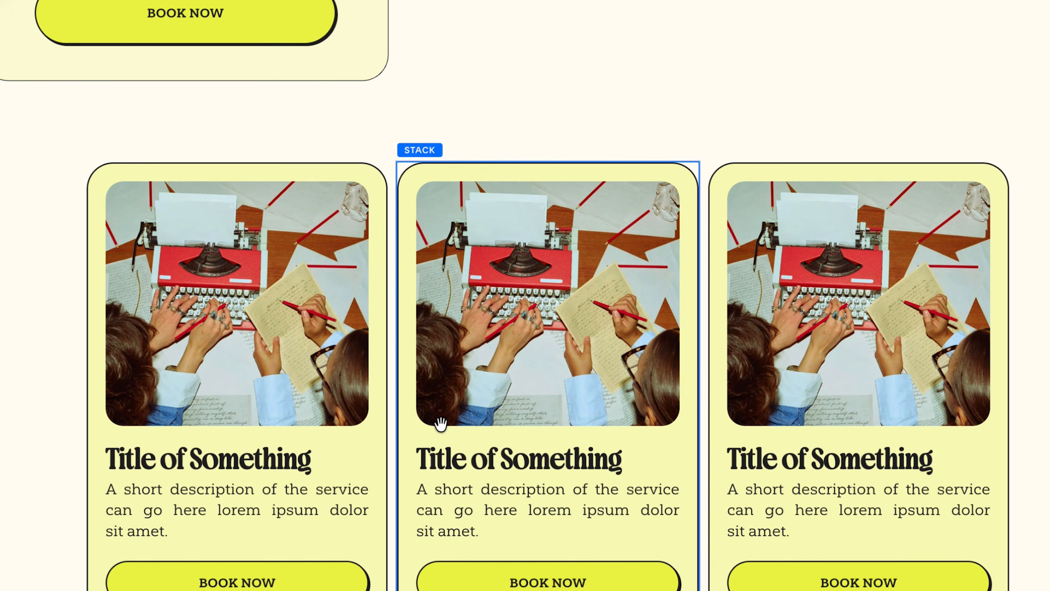
Look at the video thumbnail images in the YouTube section
left_click(631, 276)
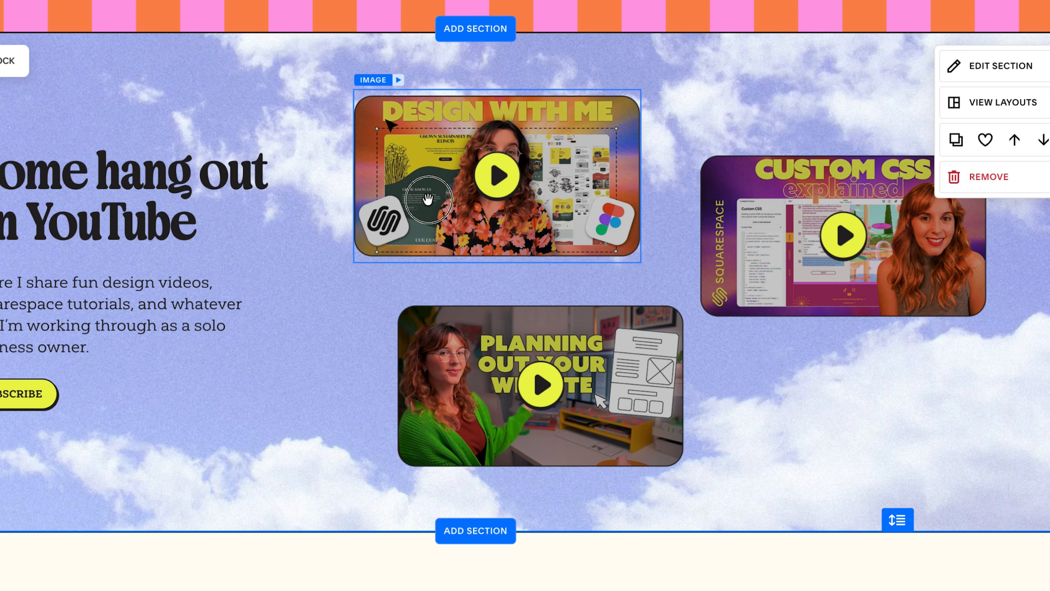
left_click(428, 198)
left_click(724, 221)
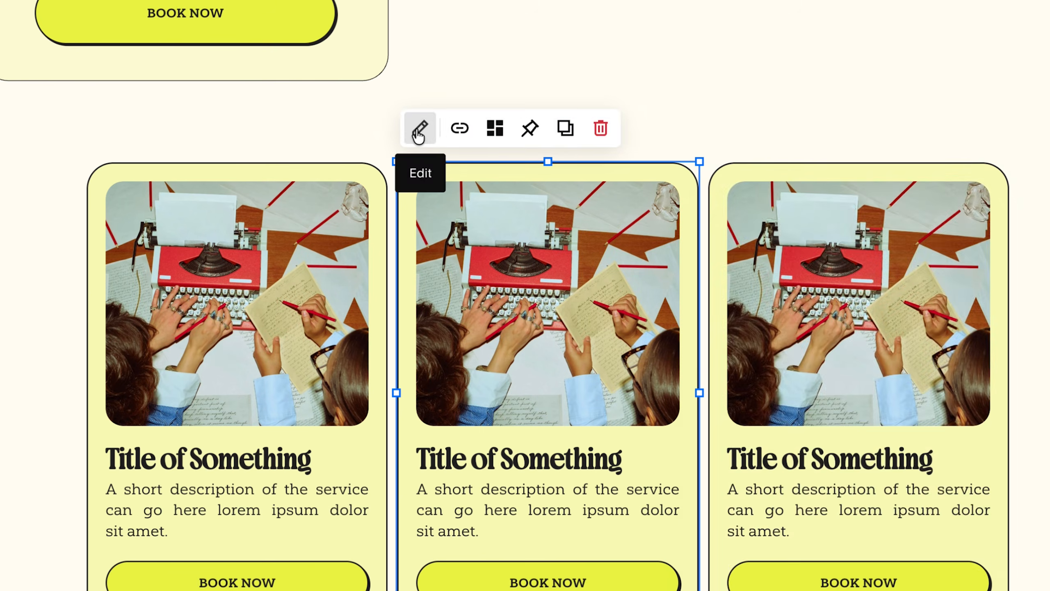
Add an On Hover animation trigger with the Grow preset to the middle card's stack
left_click(418, 132)
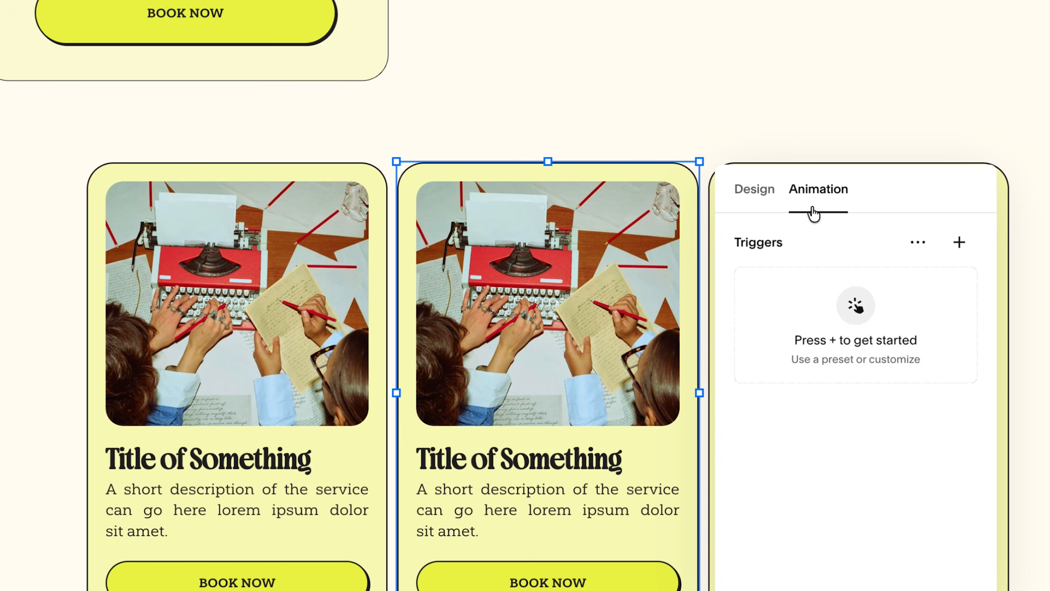
left_click(959, 243)
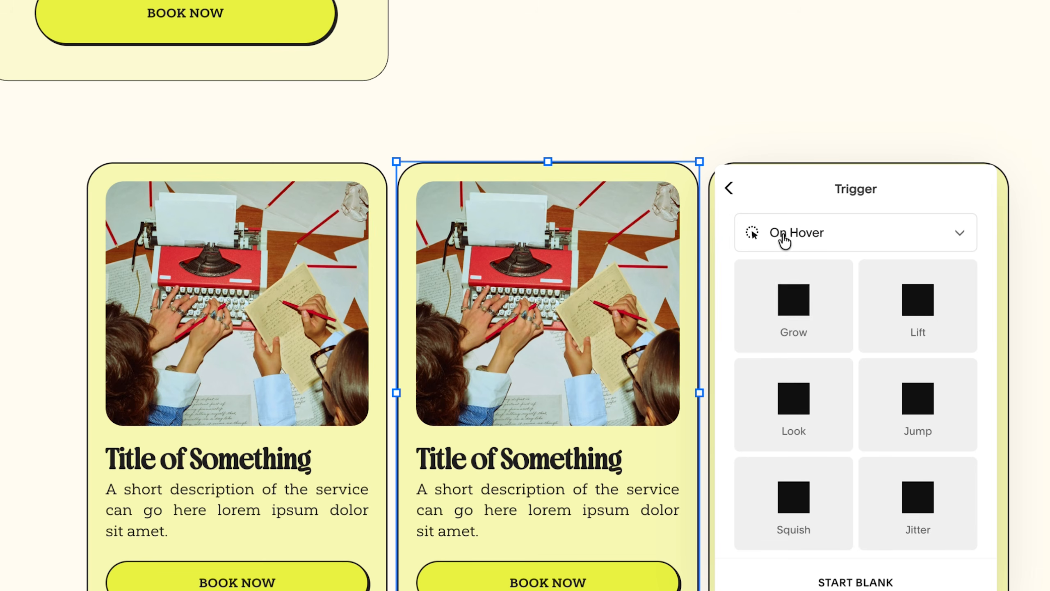
left_click(956, 238)
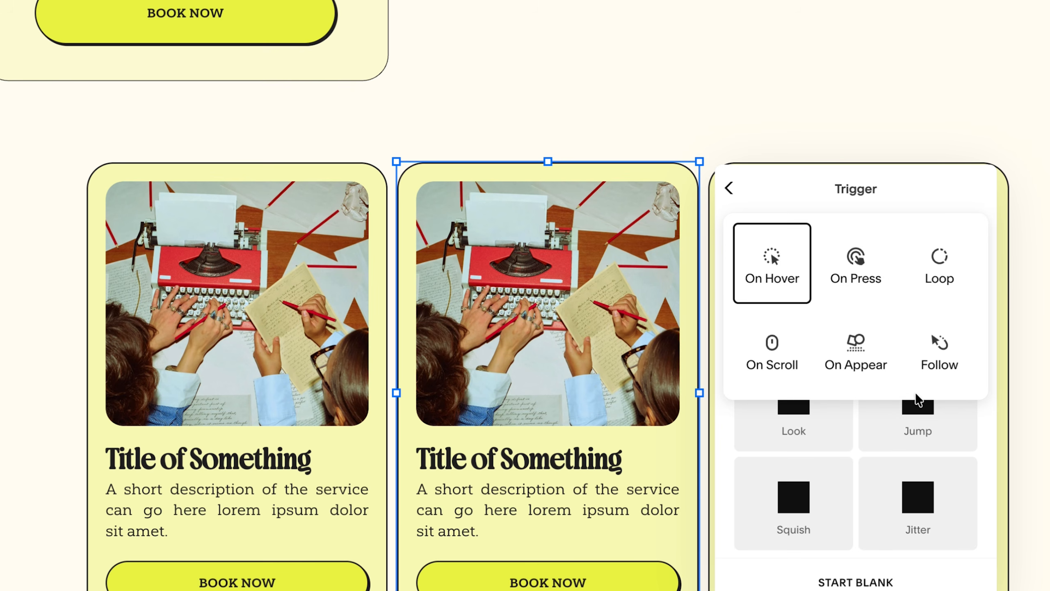
left_click(933, 183)
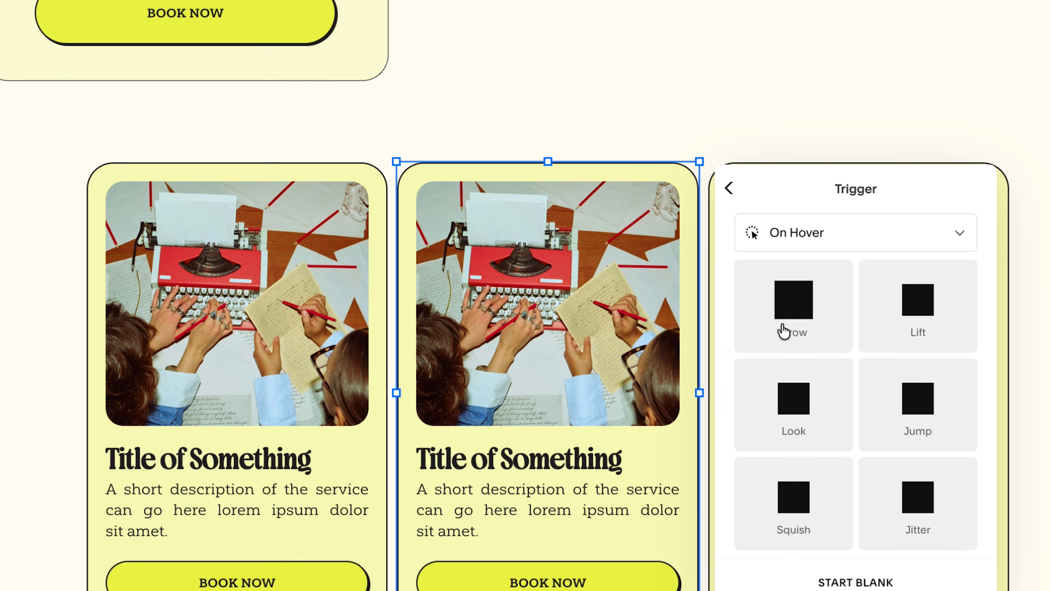
left_click(793, 318)
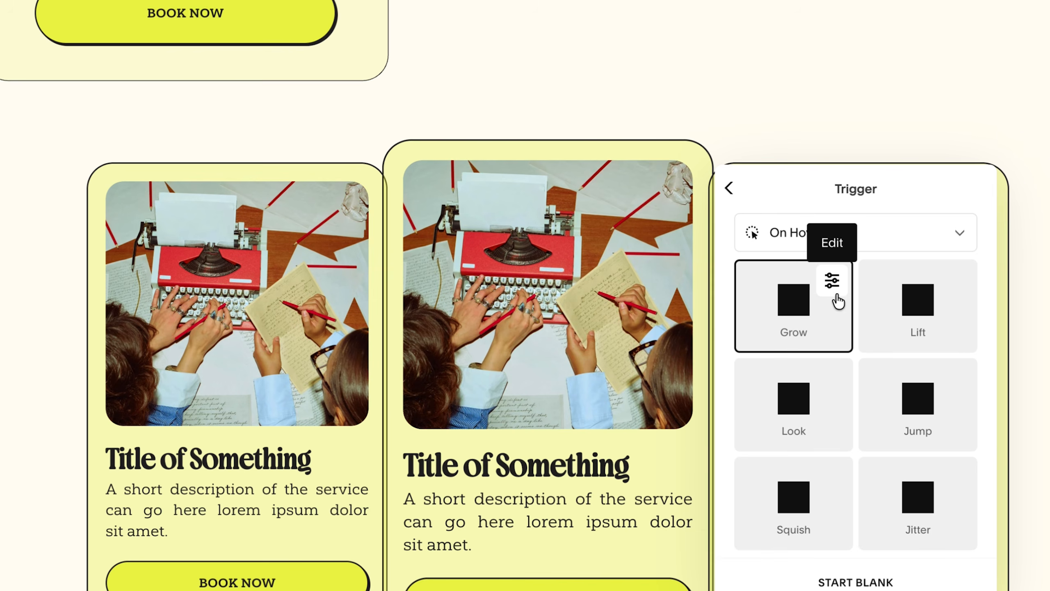
mouse_move(786, 326)
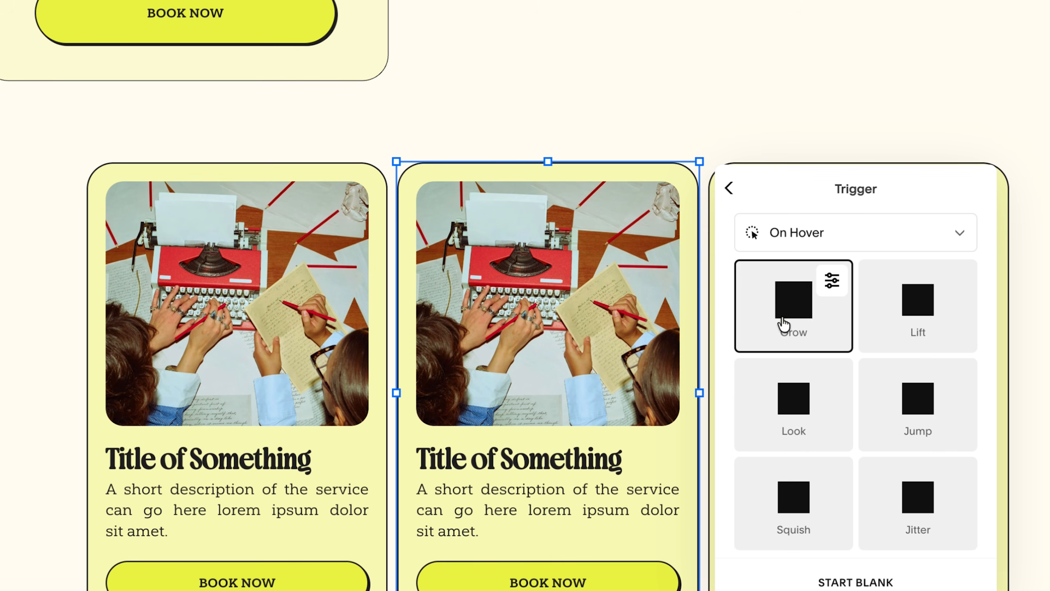
Set the Grow animation's end scale to 106% on both X and Y and preview it
left_click(834, 281)
left_click(843, 434)
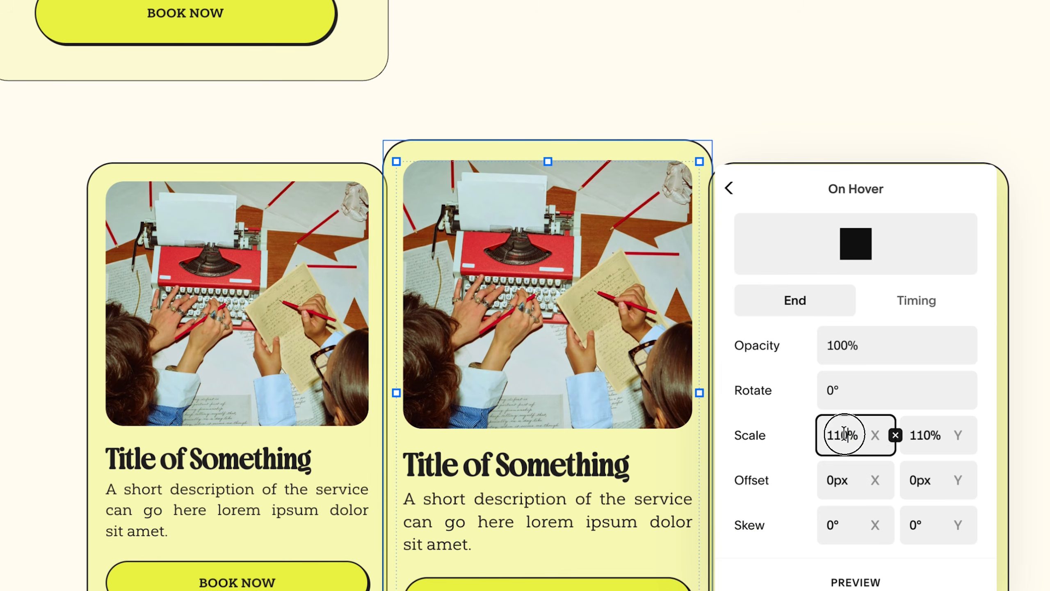
left_click_drag(843, 435, 832, 437)
left_click_drag(931, 435, 916, 433)
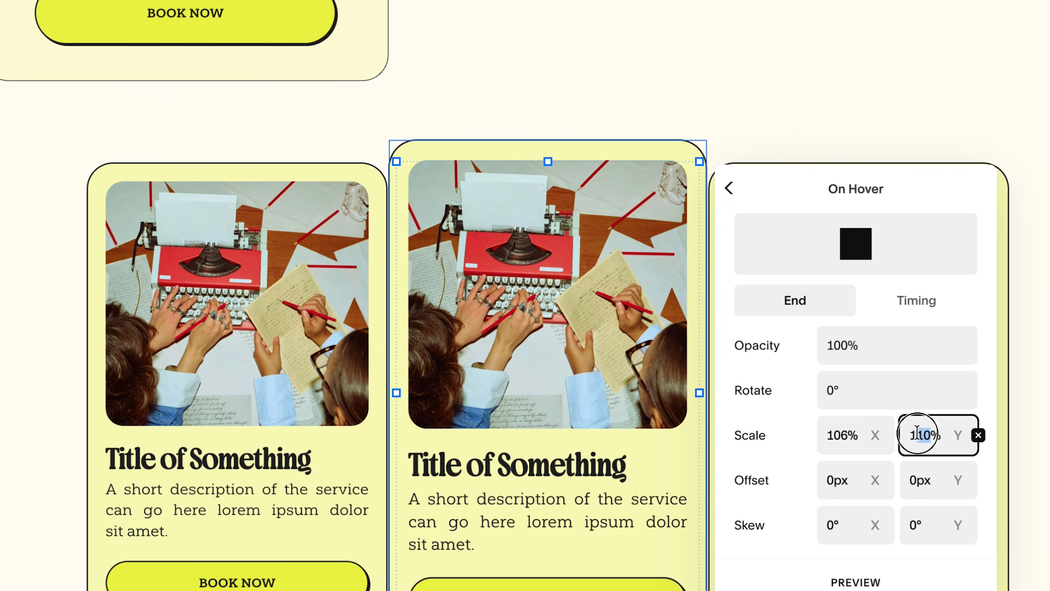
scroll(901, 434, "down", 2)
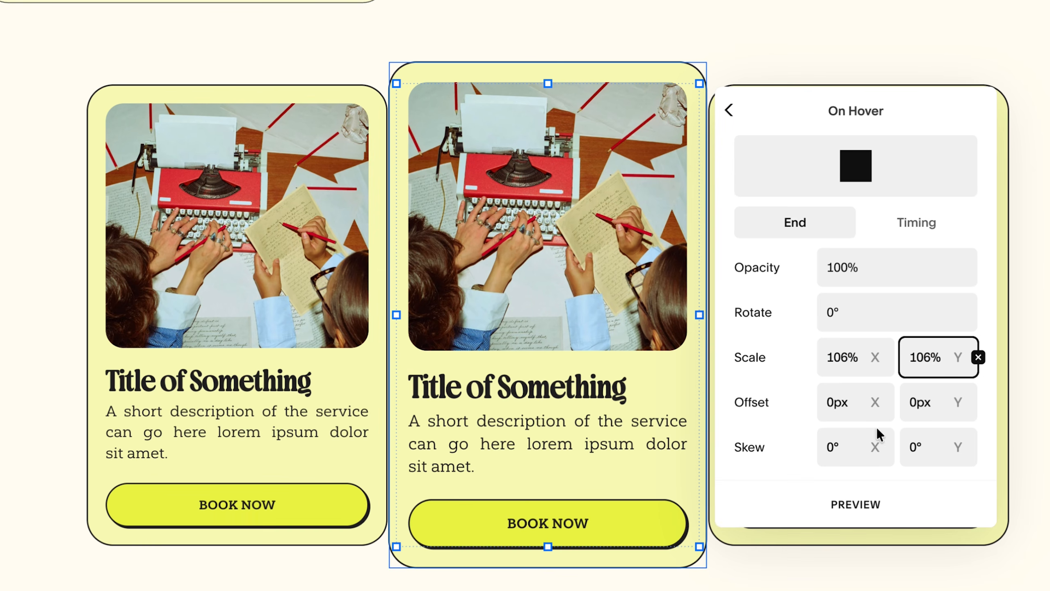
left_click(876, 512)
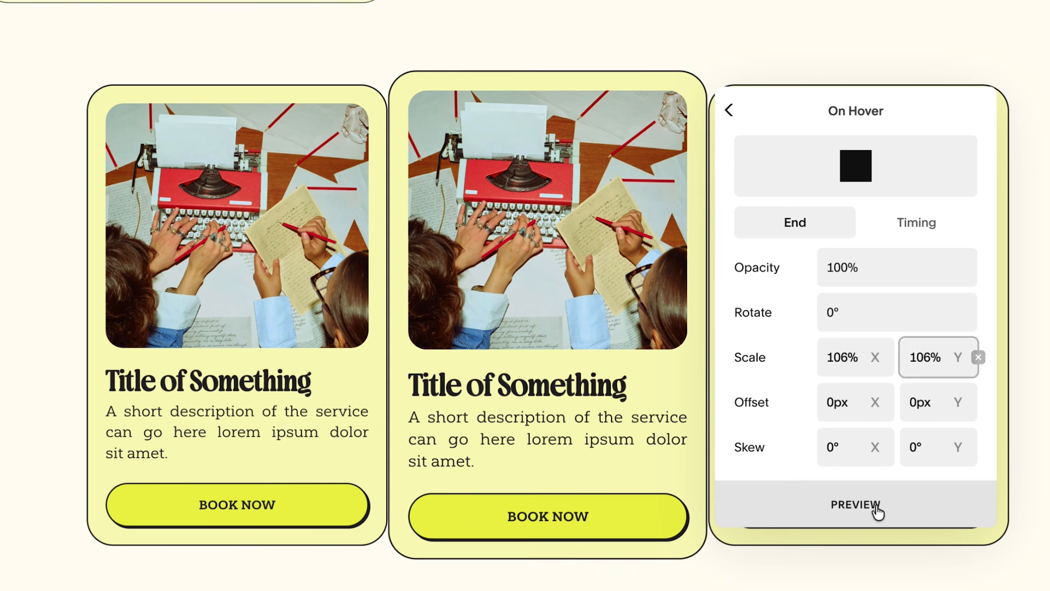
Review the hover animation's timing and ease options, close its settings, and save the page
left_click(906, 219)
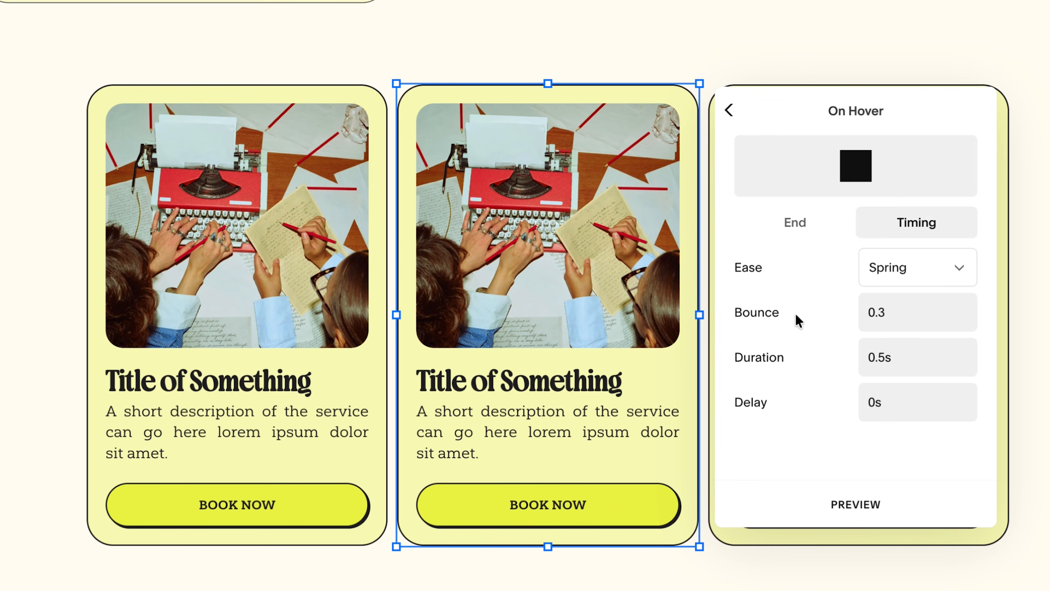
left_click(890, 520)
left_click(943, 272)
left_click(790, 310)
left_click(751, 2)
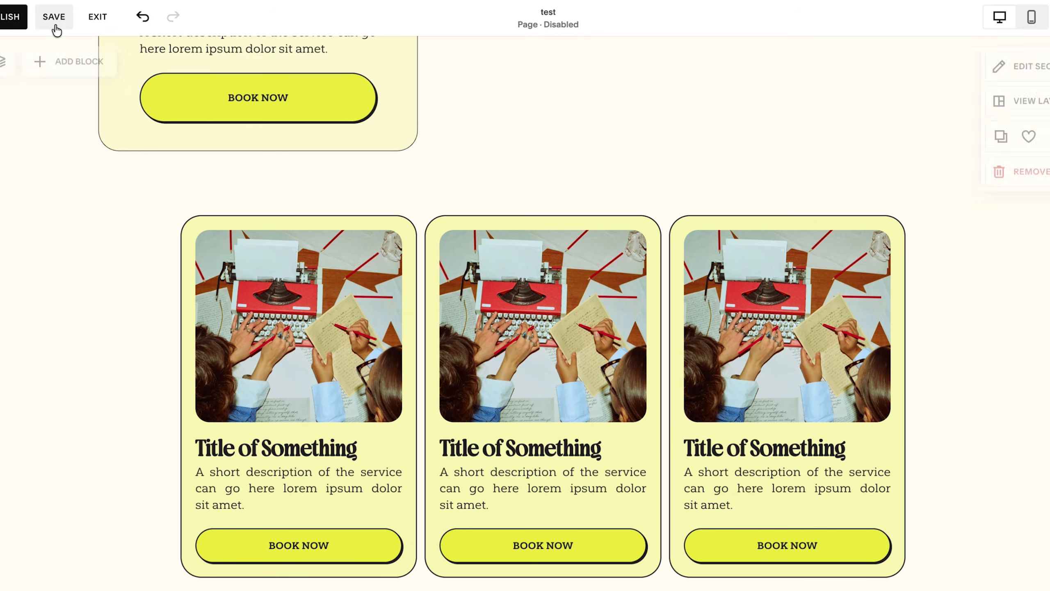
left_click(54, 24)
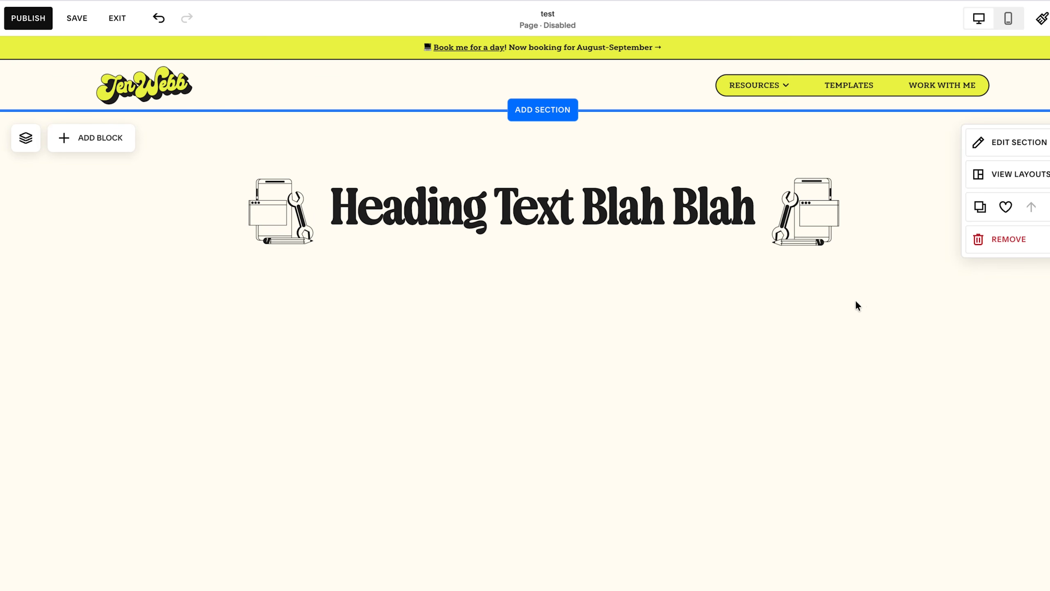
Narrow the browser window to check how the heading and its two icons respond, and restore the full width
left_click_drag(1048, 281, 839, 297)
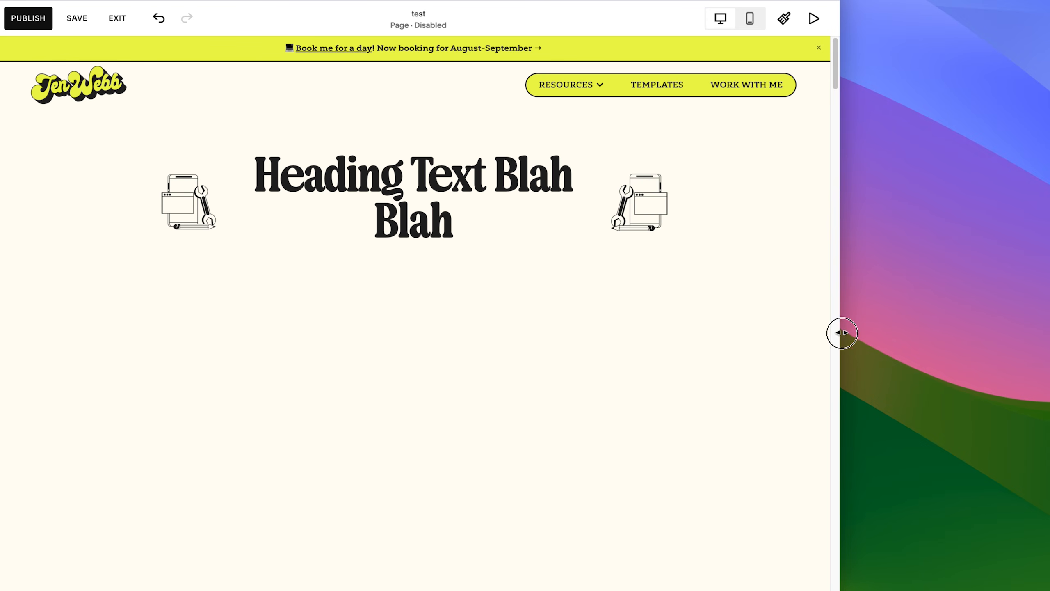
left_click_drag(842, 332, 1049, 332)
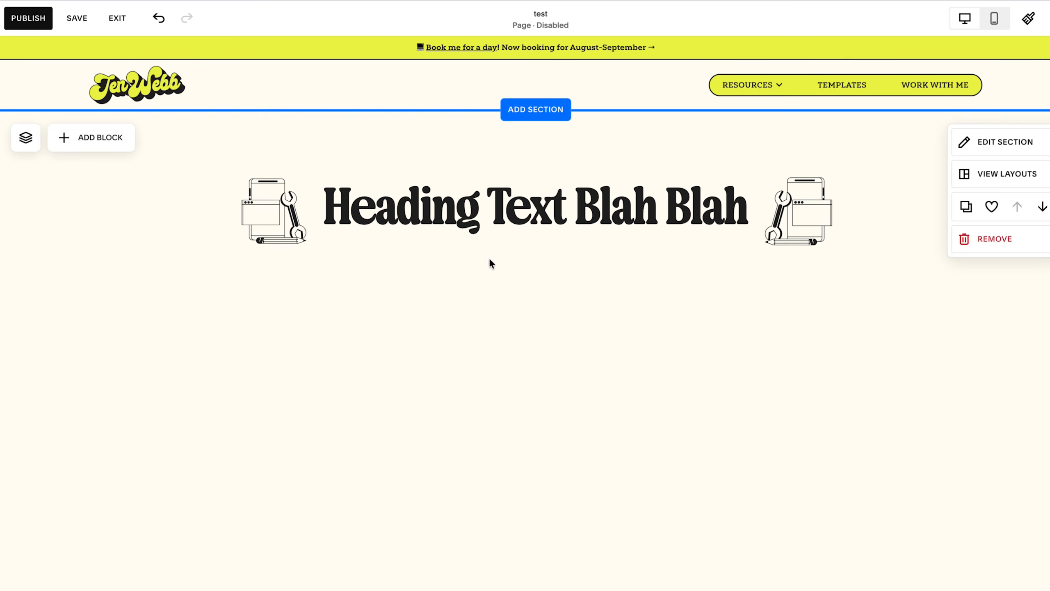
Move the two icons outward from the heading and widen the heading's text block on both sides
left_click_drag(272, 223, 186, 223)
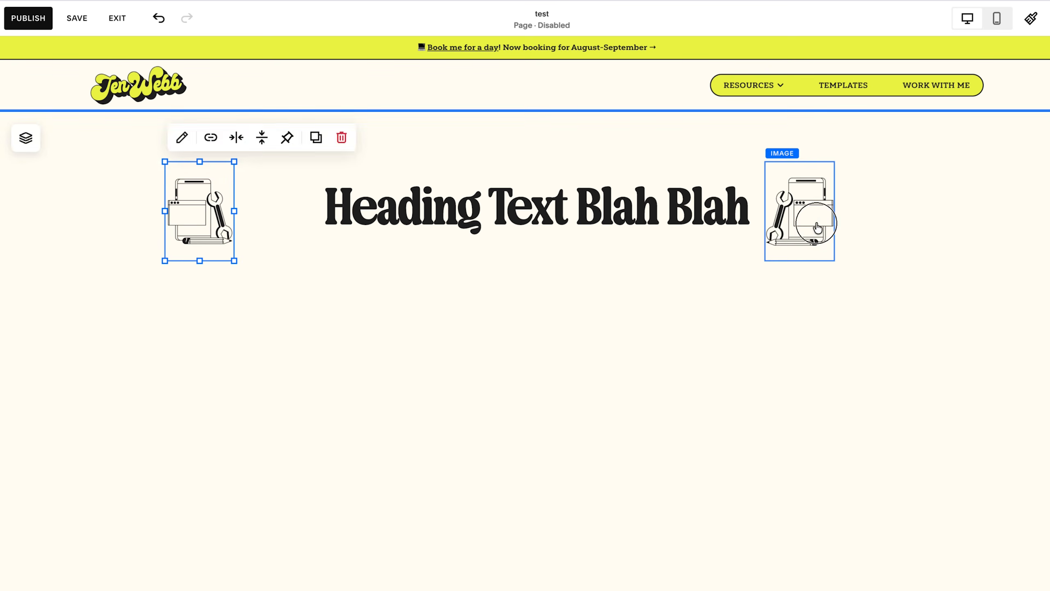
left_click_drag(817, 227, 891, 227)
left_click(314, 211)
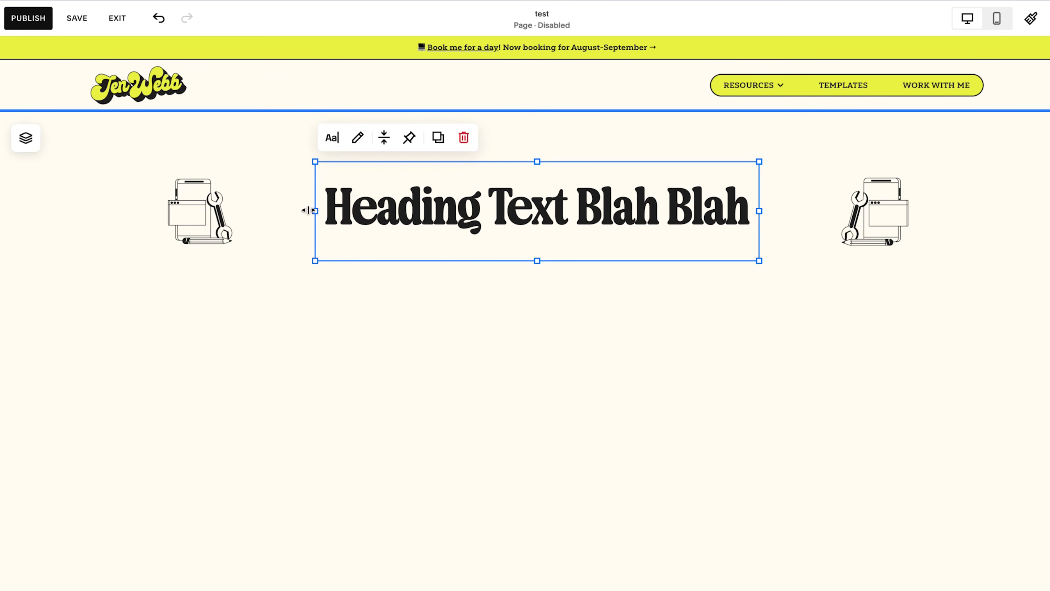
left_click_drag(308, 210, 240, 210)
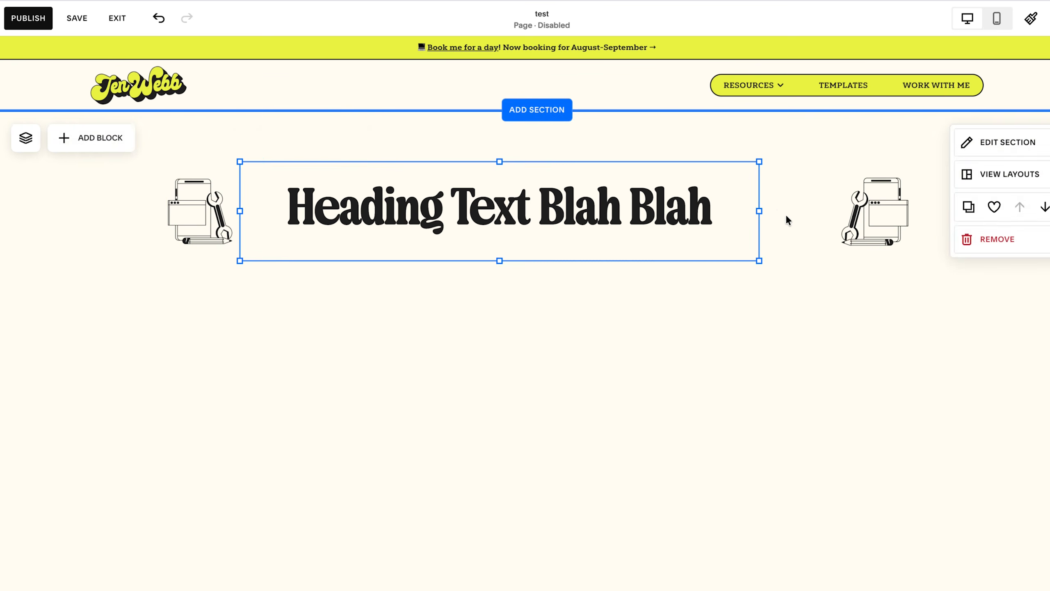
left_click(756, 210)
left_click_drag(756, 209, 852, 242)
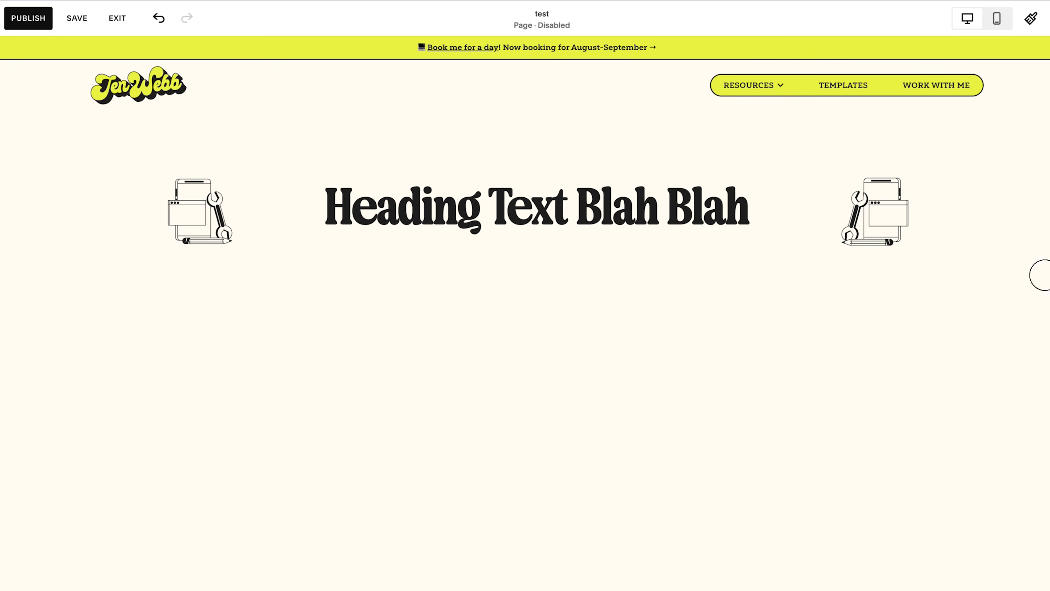
Check the heading and icons in a narrower browser window, then combine the heading and both icons into one horizontal stack
left_click_drag(1040, 276, 1049, 299)
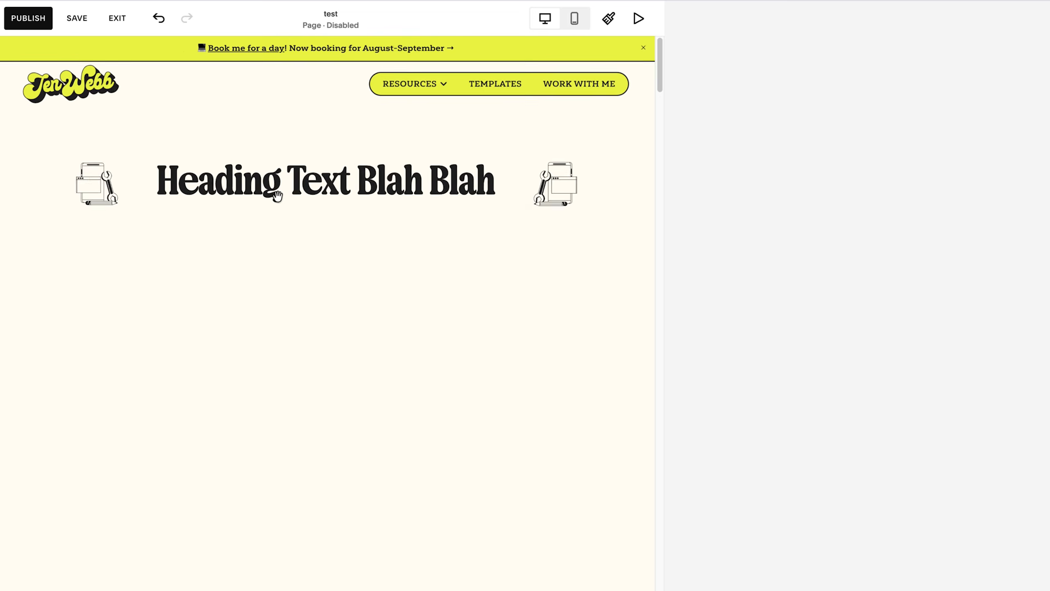
left_click_drag(96, 203, 897, 242)
left_click(181, 135)
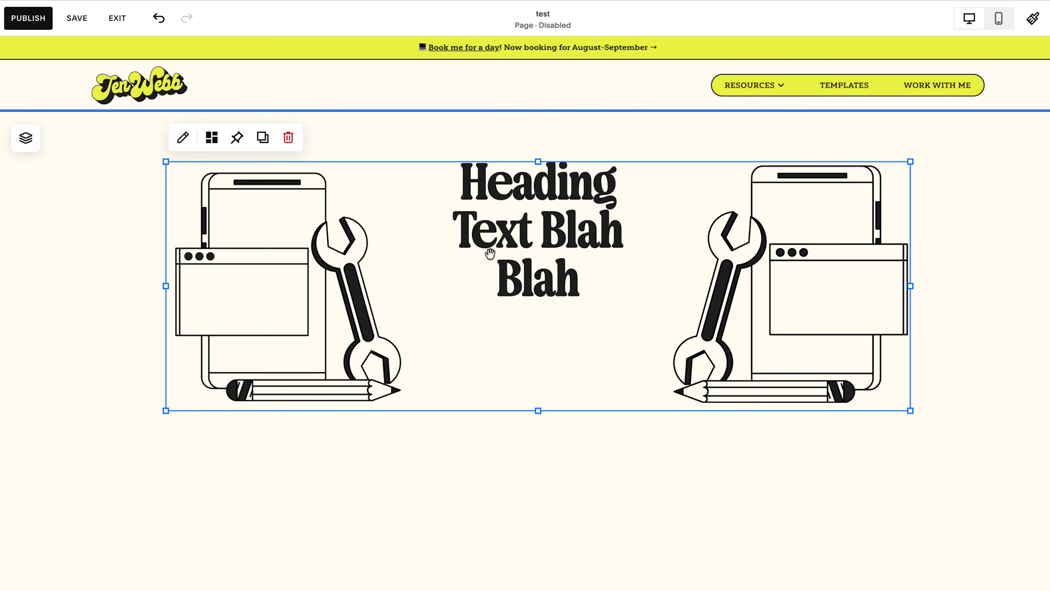
Set the width of the icon before the heading to 100px in its layout size settings
left_click(273, 251)
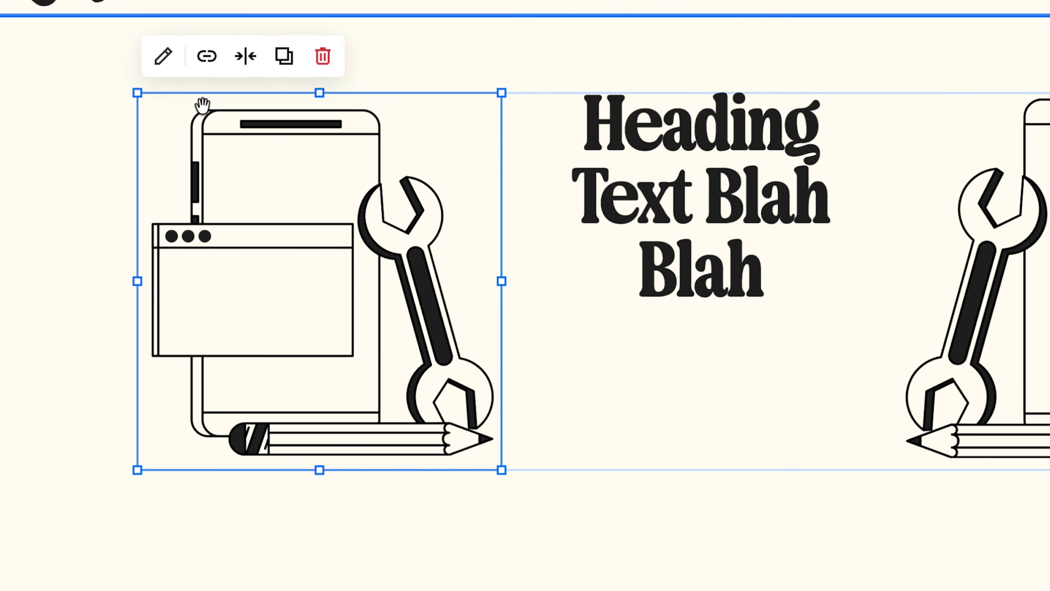
left_click(167, 62)
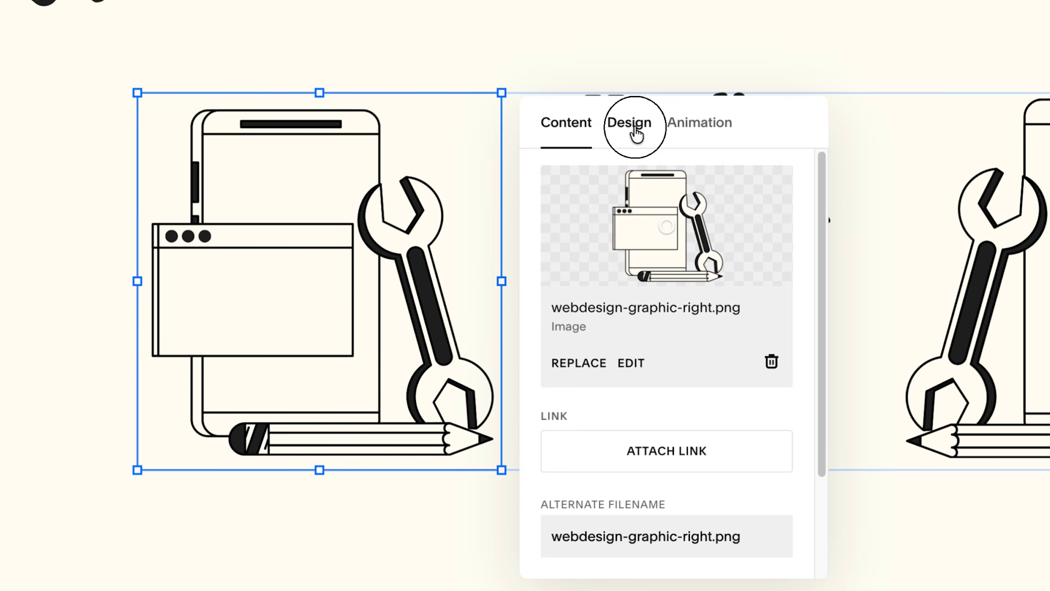
left_click(635, 124)
left_click(678, 230)
type("100px")
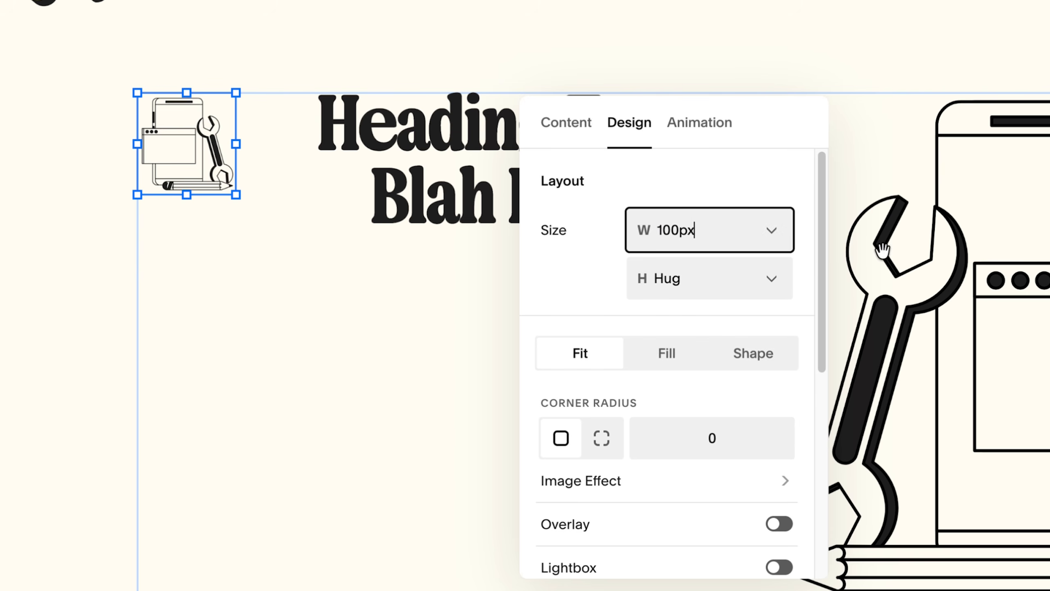
Set the width of the icon after the heading to 100px and close its settings
double_click(978, 282)
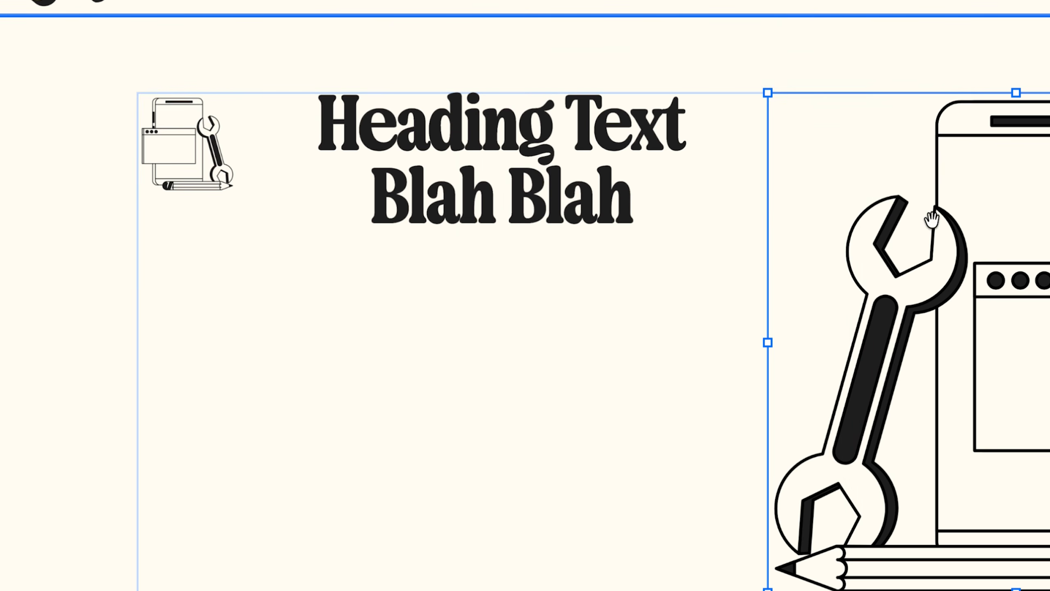
left_click(878, 232)
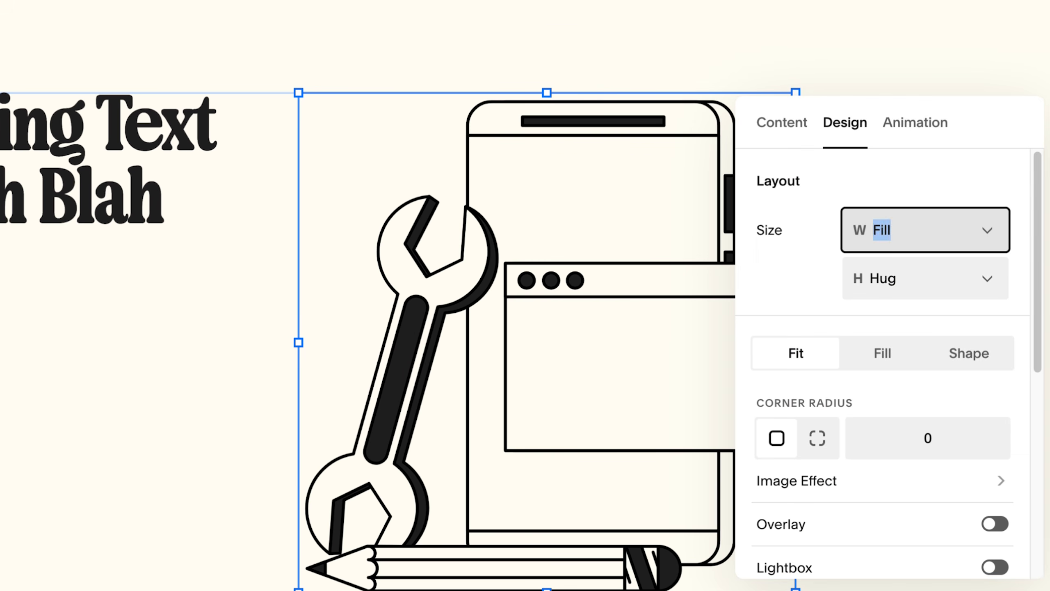
type("100px")
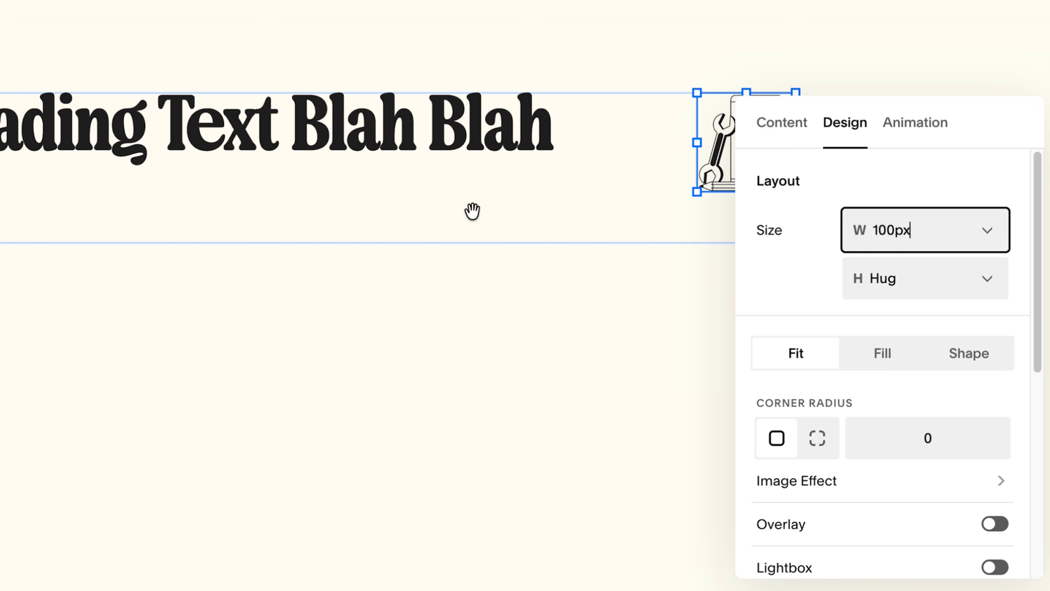
left_click(471, 211)
Set the heading text block's width within the stack to Hug
left_click(351, 125)
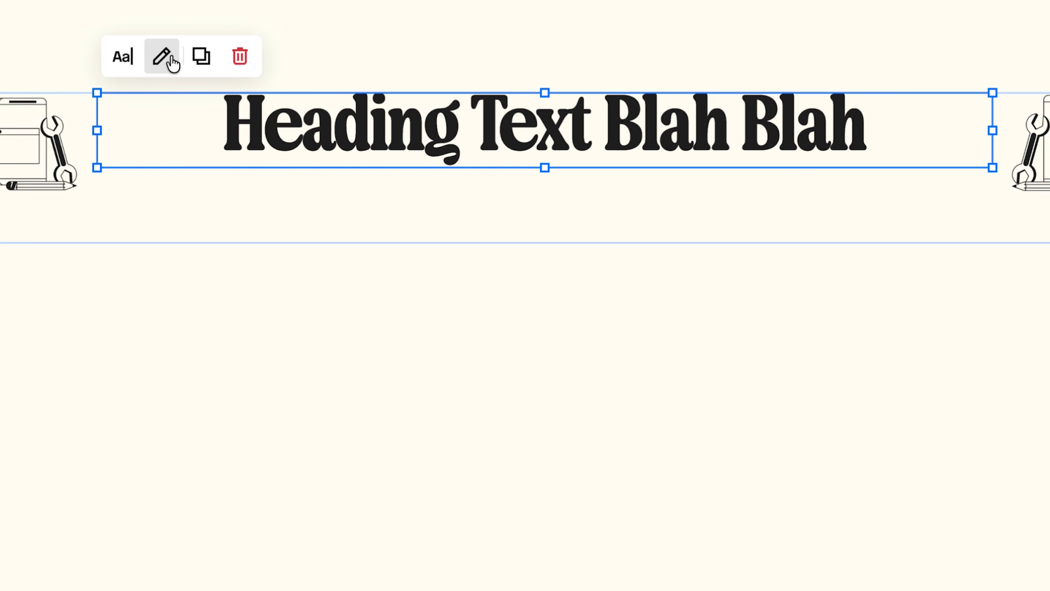
left_click(161, 66)
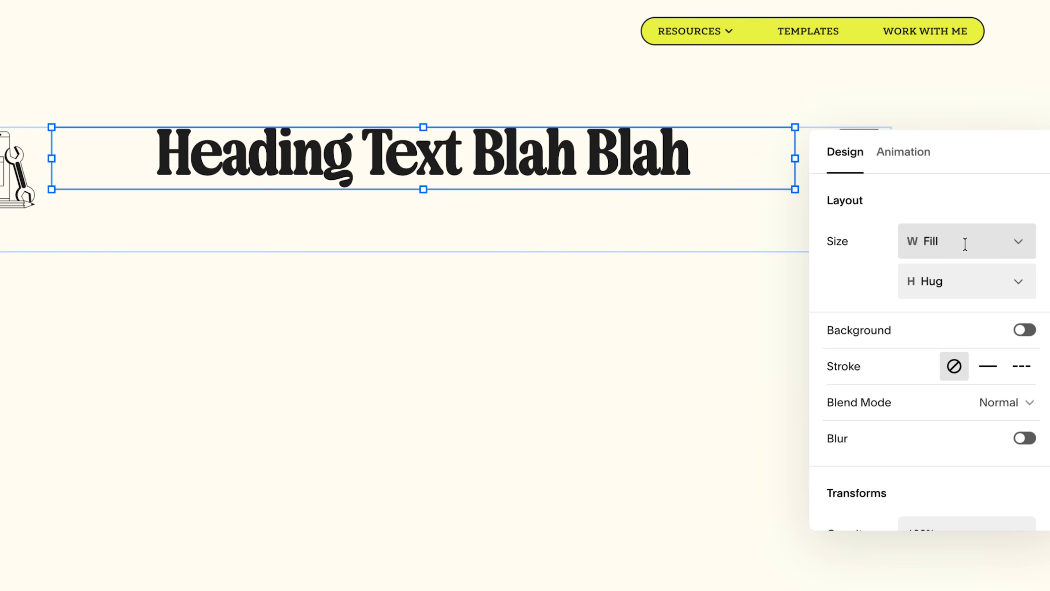
left_click(1015, 240)
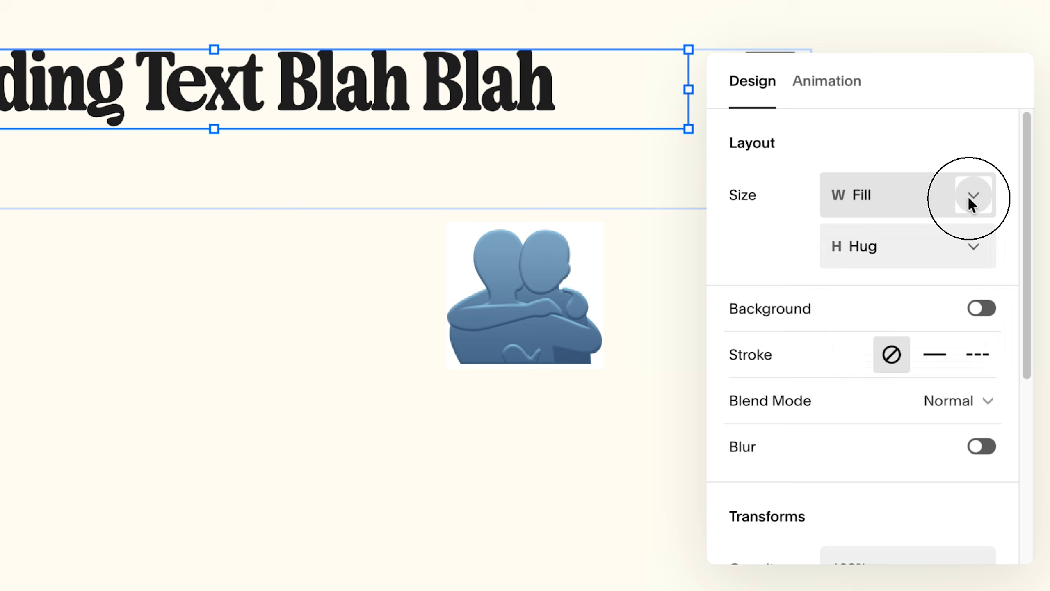
left_click(954, 323)
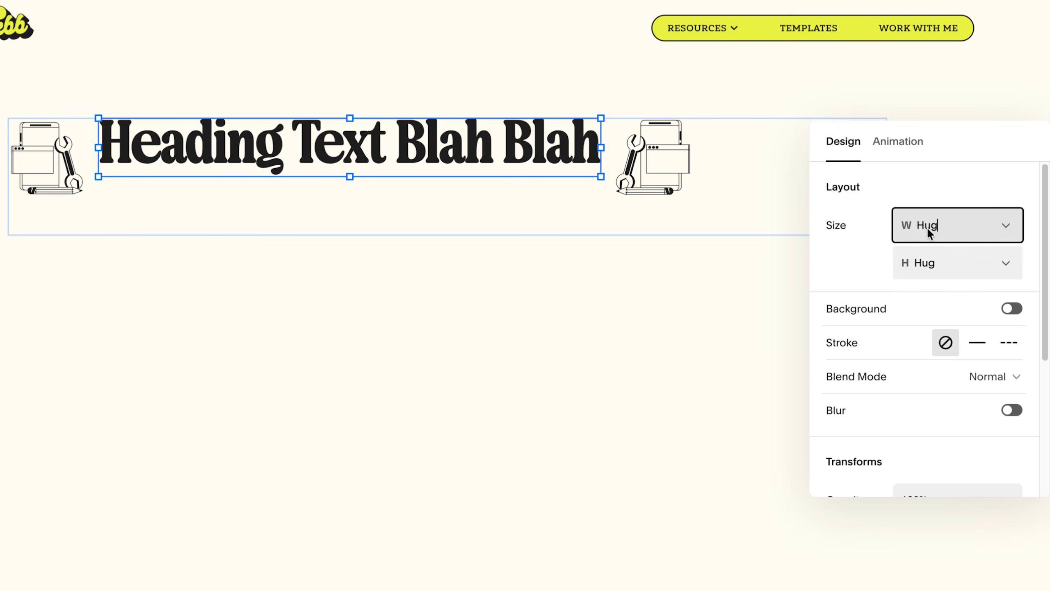
Center the stack's contents horizontally and vertically, reduce its gap to 0px, and close its settings
left_click(625, 159)
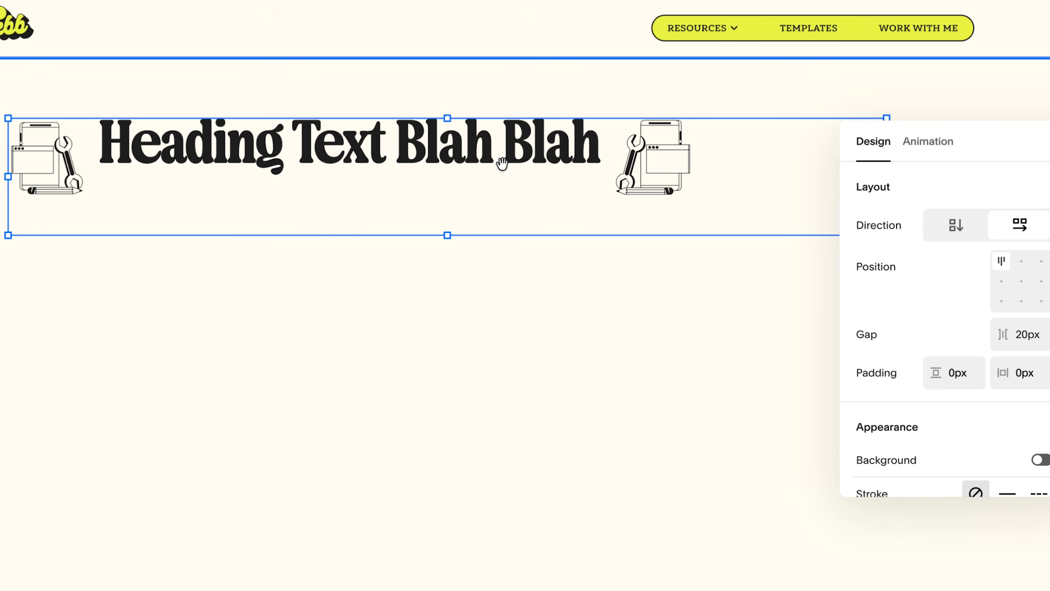
left_click(1021, 281)
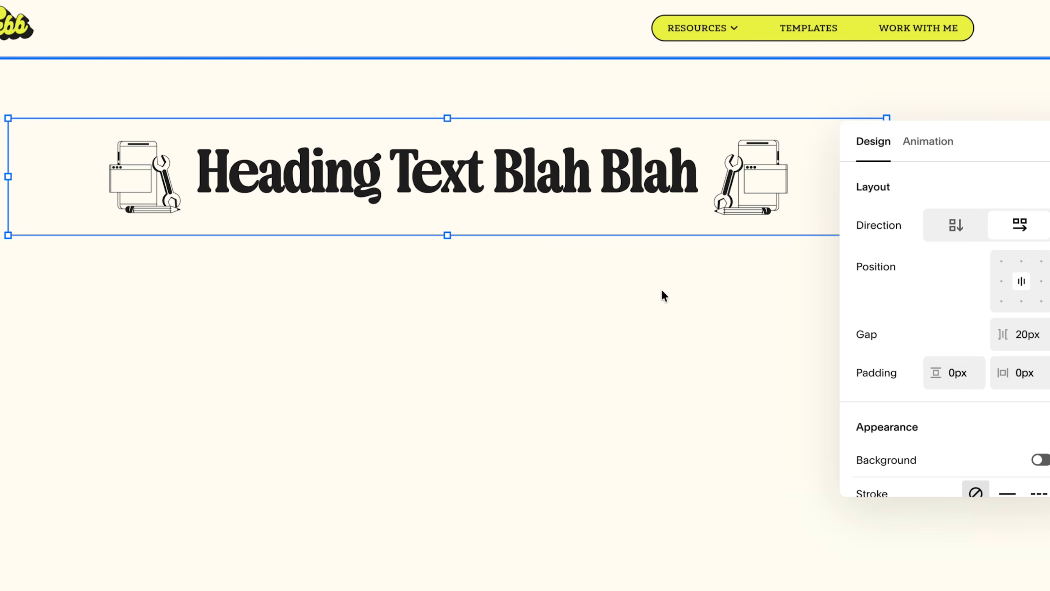
left_click_drag(704, 185, 629, 193)
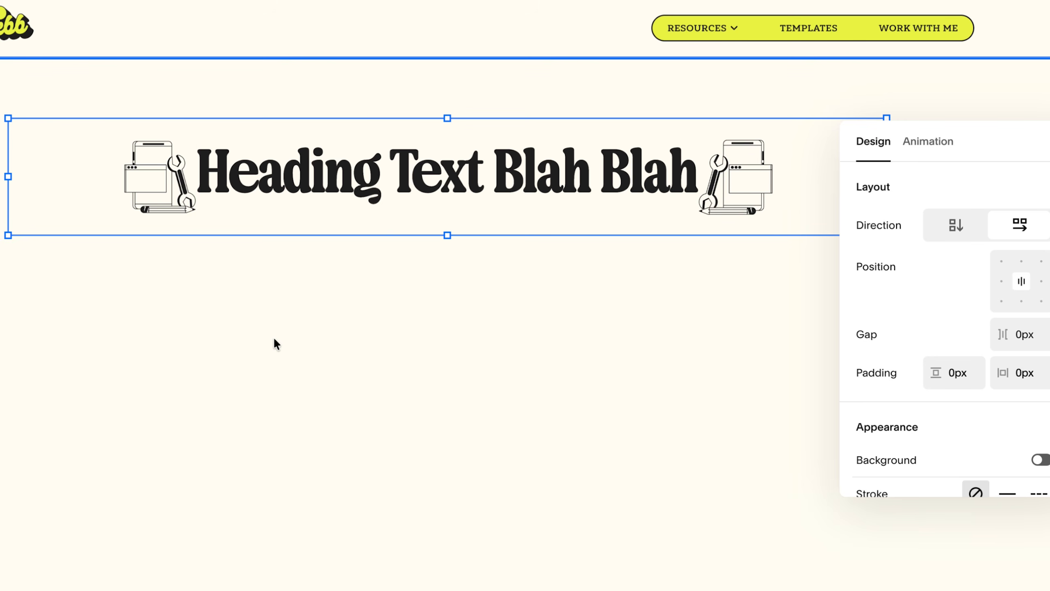
left_click(663, 313)
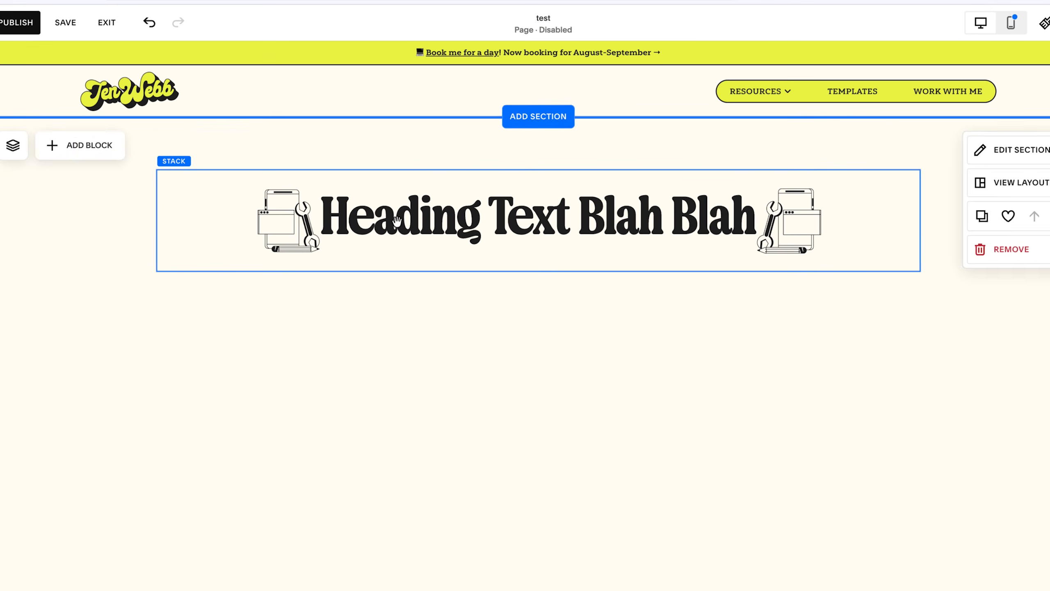
Widen the heading stack on both sides to line up with the site header's logo and navigation
left_click(292, 175)
left_click_drag(154, 219, 77, 226)
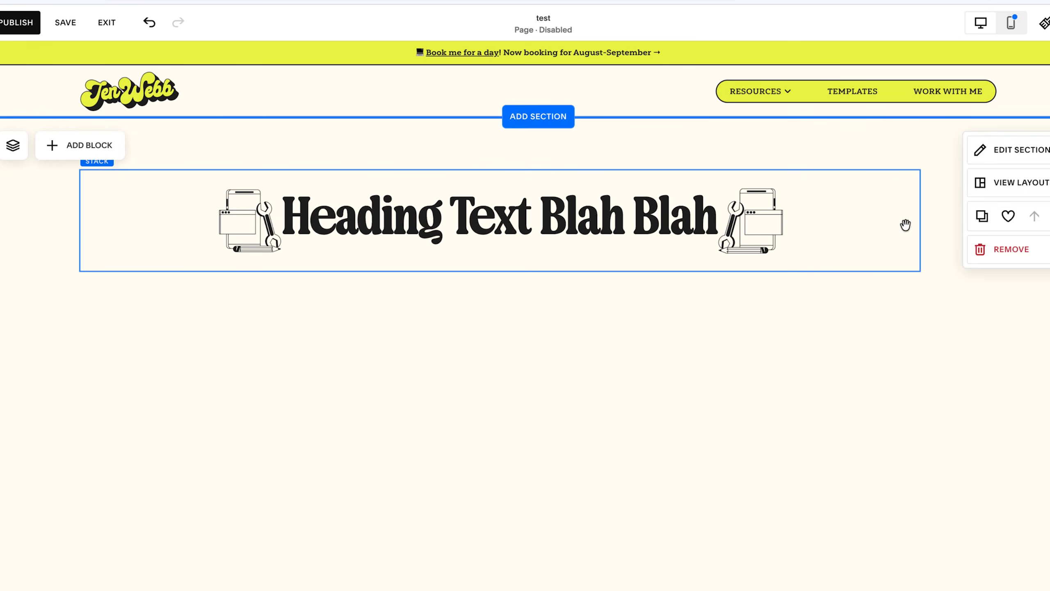
left_click_drag(918, 225, 1023, 219)
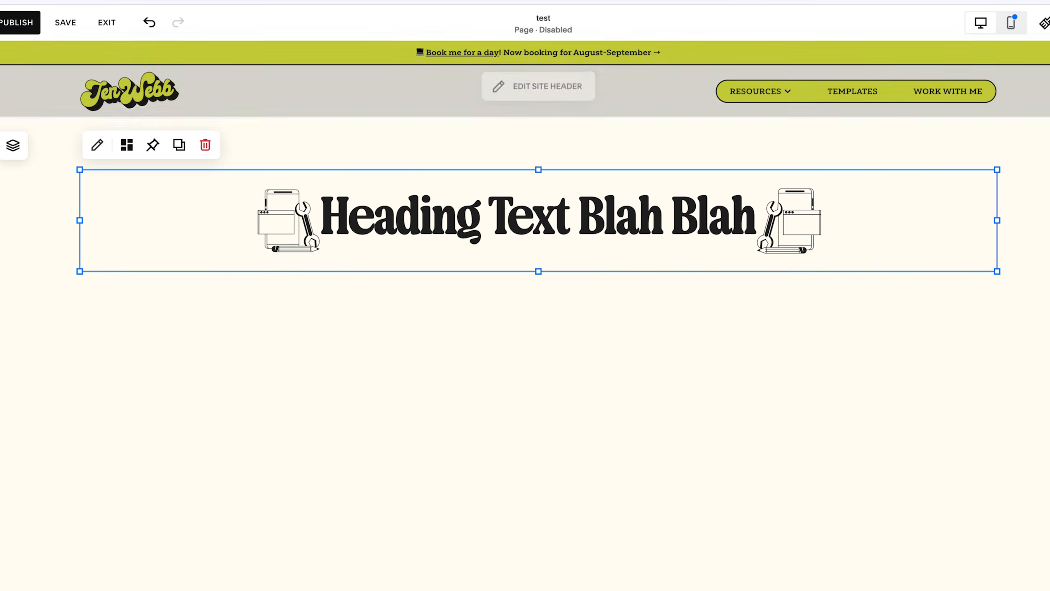
Save the page, exit editing, and resize the browser window to check how the heading stack responds
left_click(73, 27)
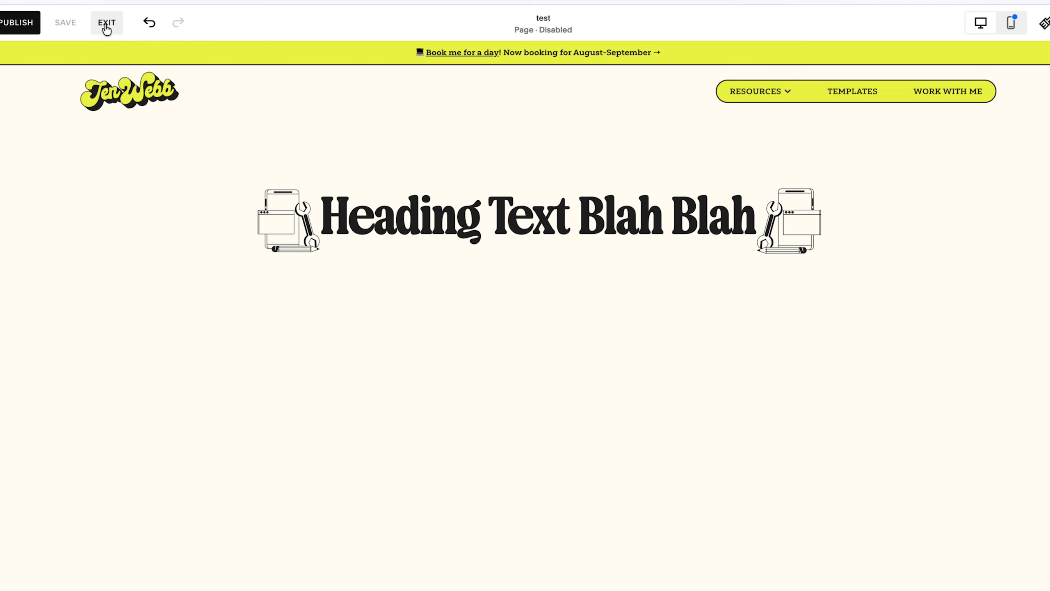
left_click(106, 25)
left_click_drag(1048, 265, 1048, 290)
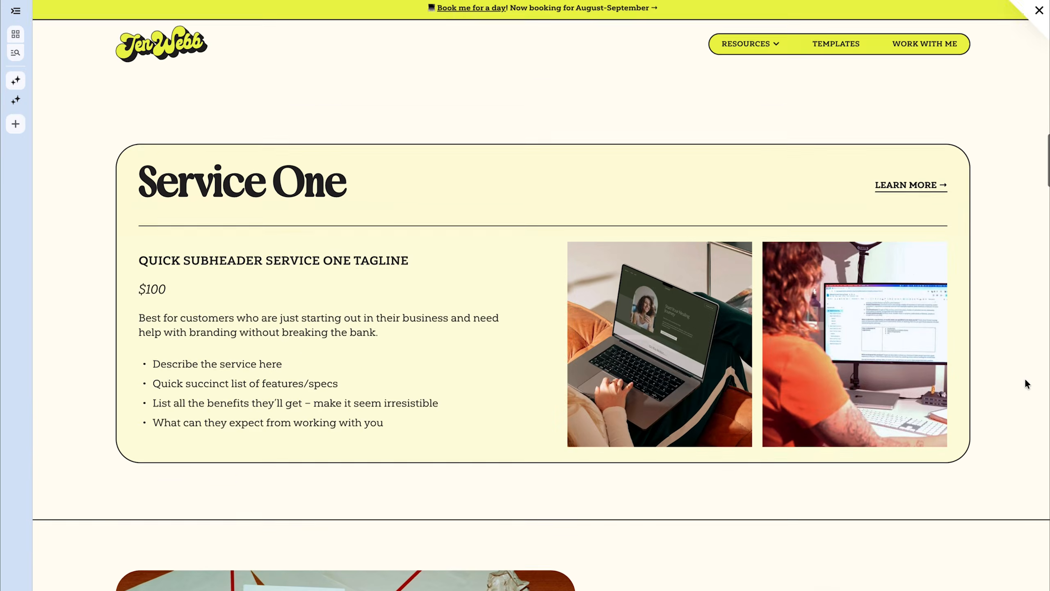
Preview the Service One card's scrolling behavior and apply the Bright 2 color theme to its section in the editor
scroll(1025, 381, "down", 8)
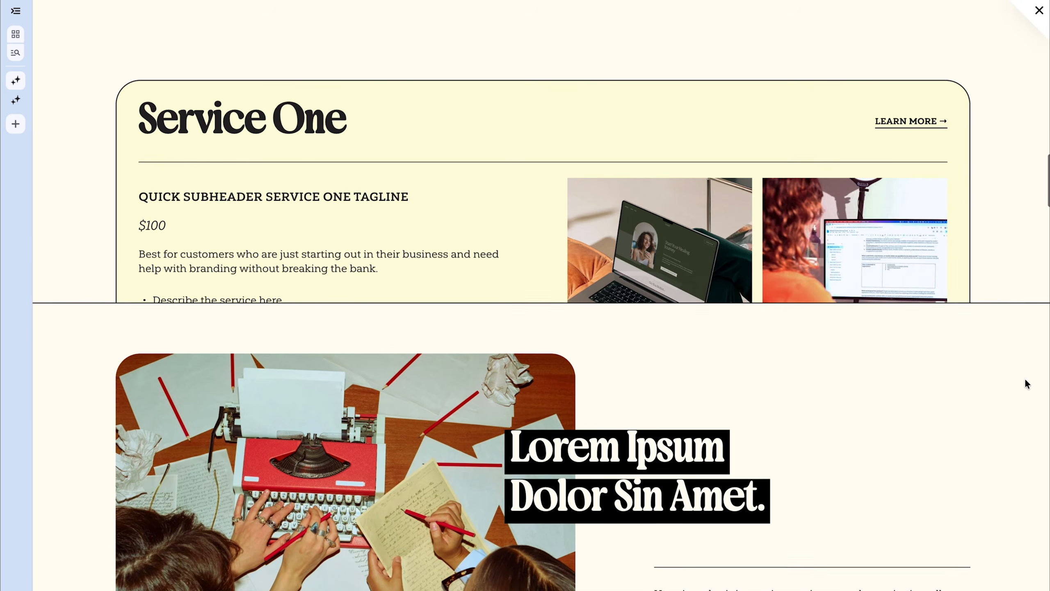
scroll(1026, 383, "down", 4)
scroll(1026, 383, "up", 10)
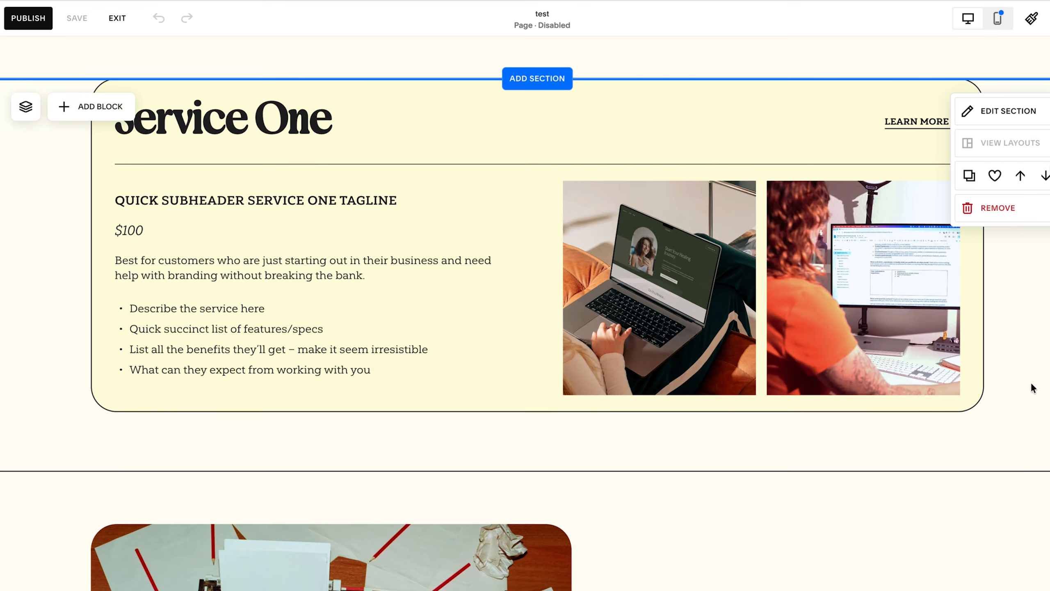
left_click(992, 110)
left_click(997, 146)
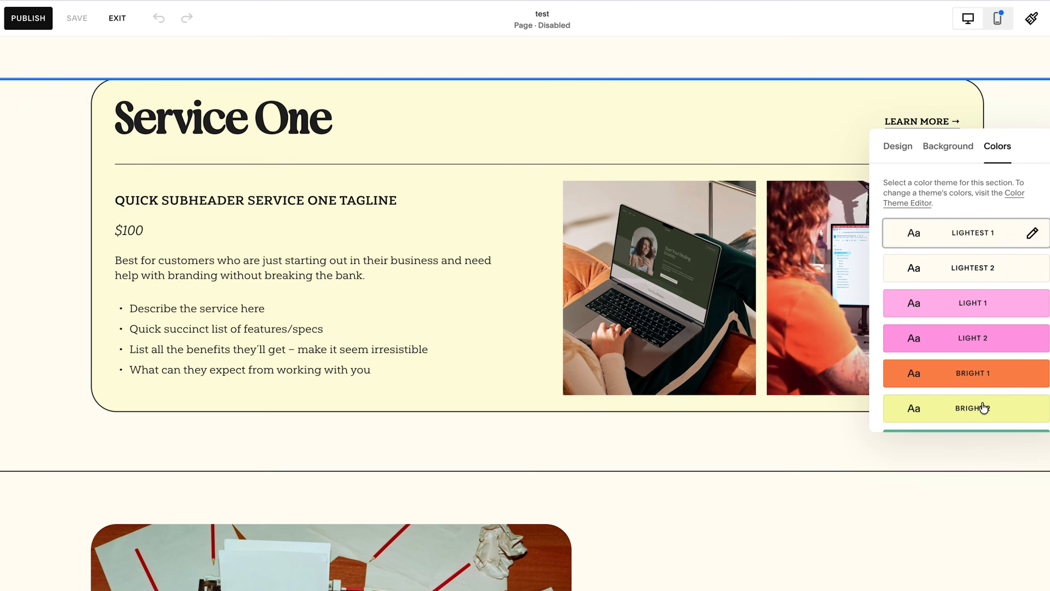
left_click(983, 408)
left_click(479, 257)
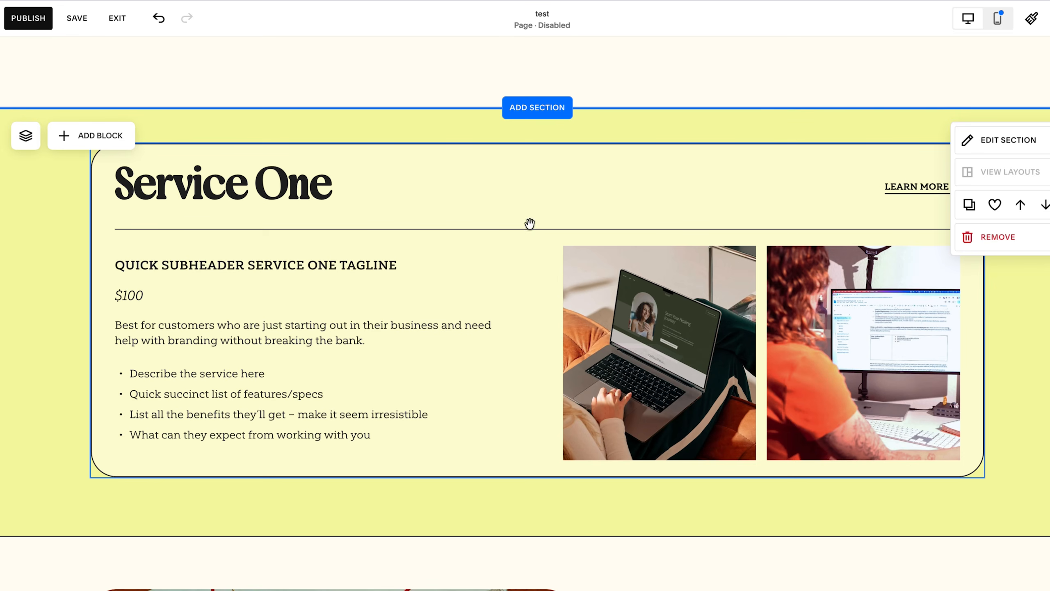
Inspect the nested stacks inside the Service One card and review the outer stack's pin position and offset settings
left_click(220, 283)
left_click(225, 300)
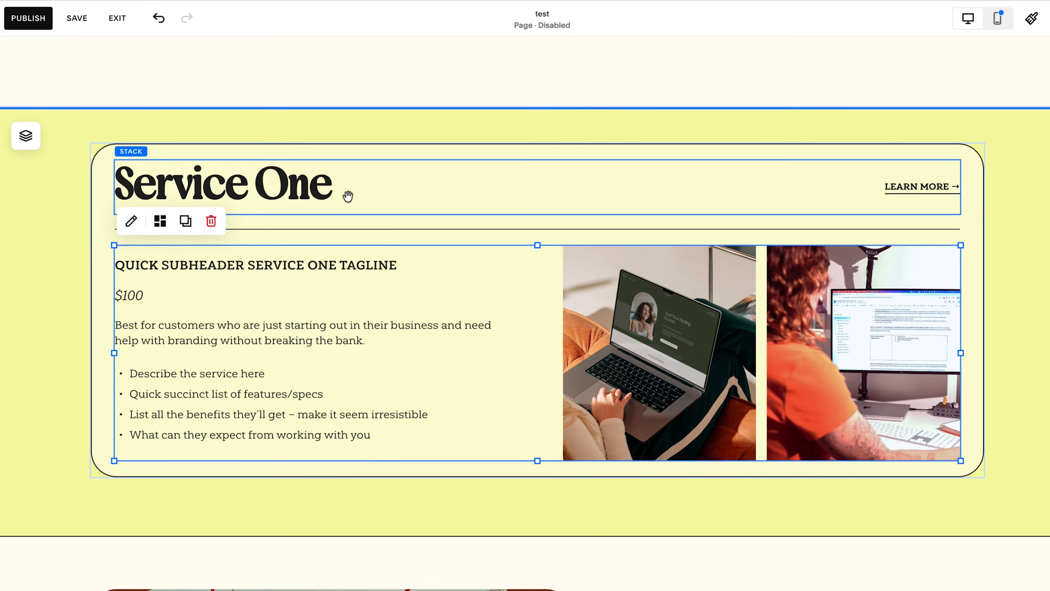
left_click(904, 328)
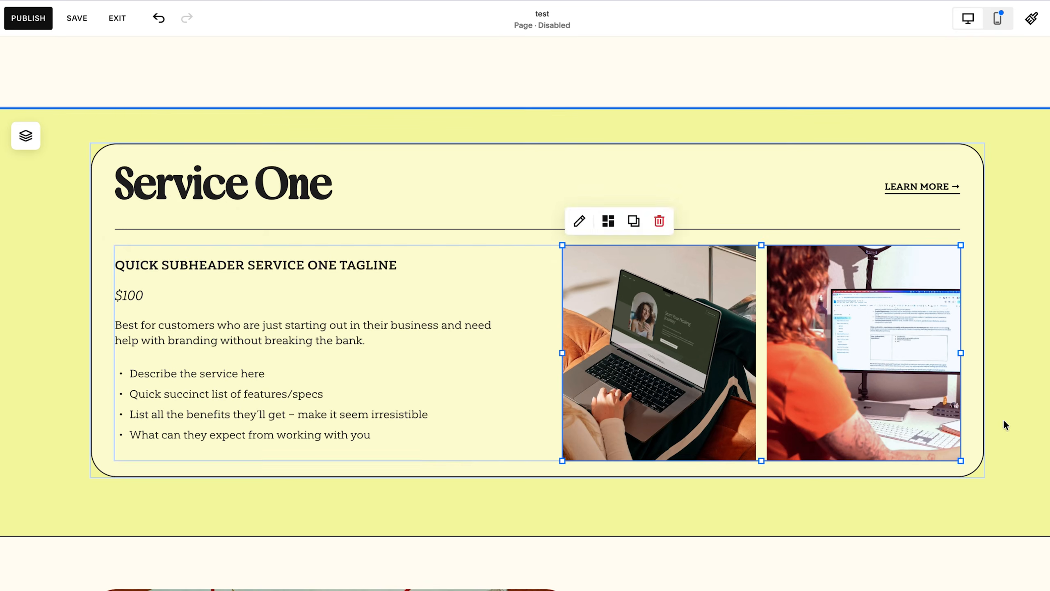
left_click(1008, 424)
left_click(394, 295)
left_click(162, 119)
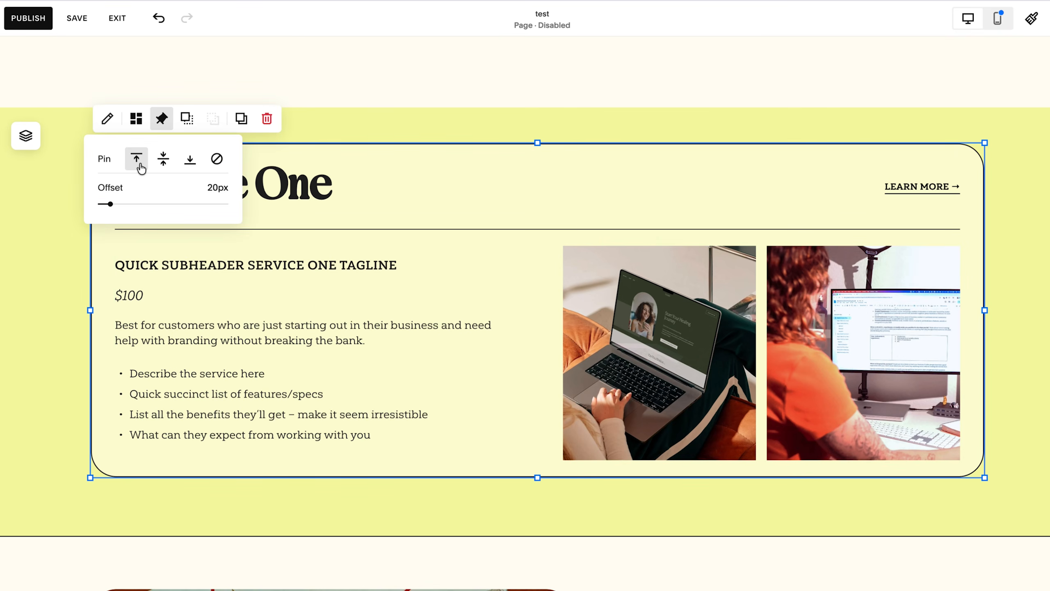
left_click(1029, 400)
Examine how the pinned Service One card, the background shape, and the typewriter image interact while moving through the section
scroll(1027, 399, "down", 3)
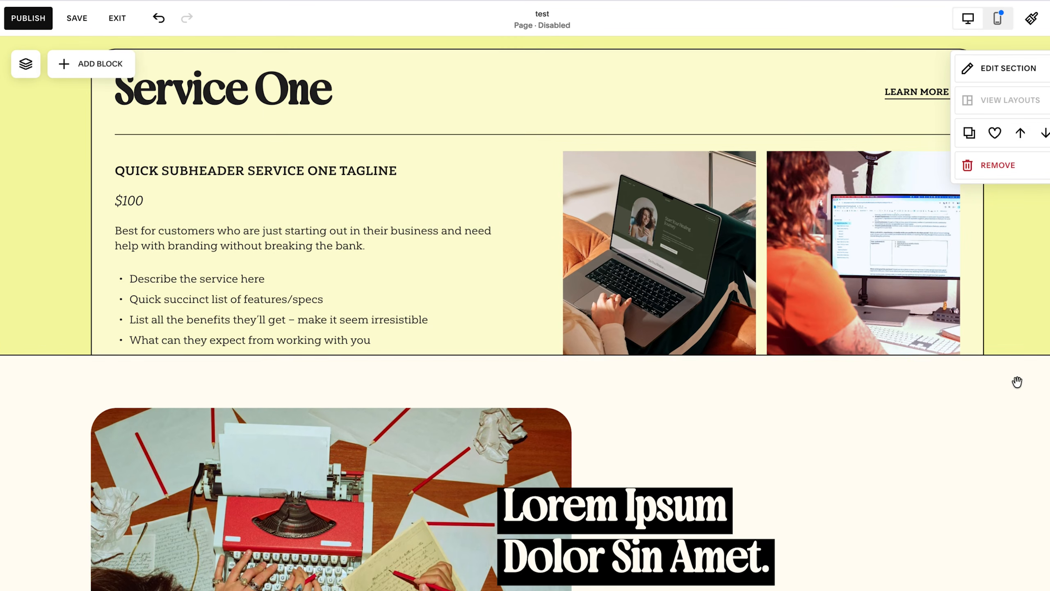
scroll(1017, 382, "up", 3)
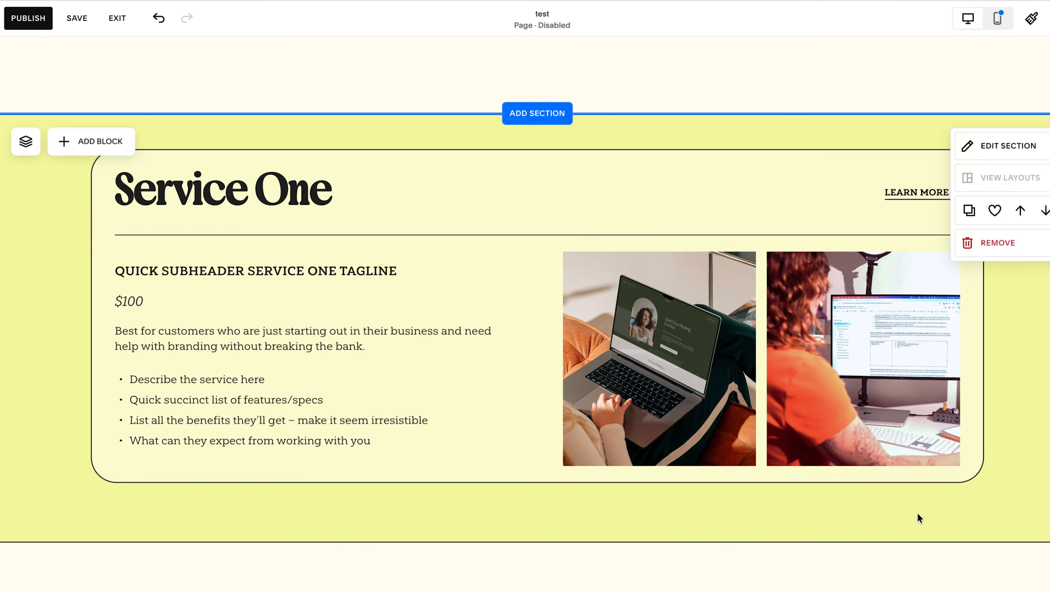
scroll(918, 518, "down", 3)
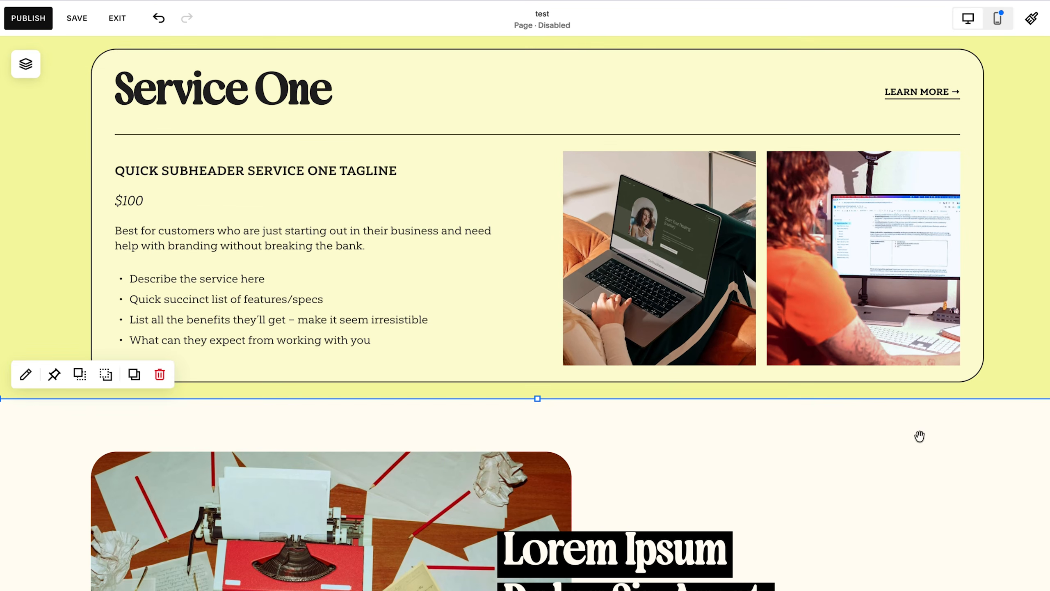
scroll(451, 521, "down", 5)
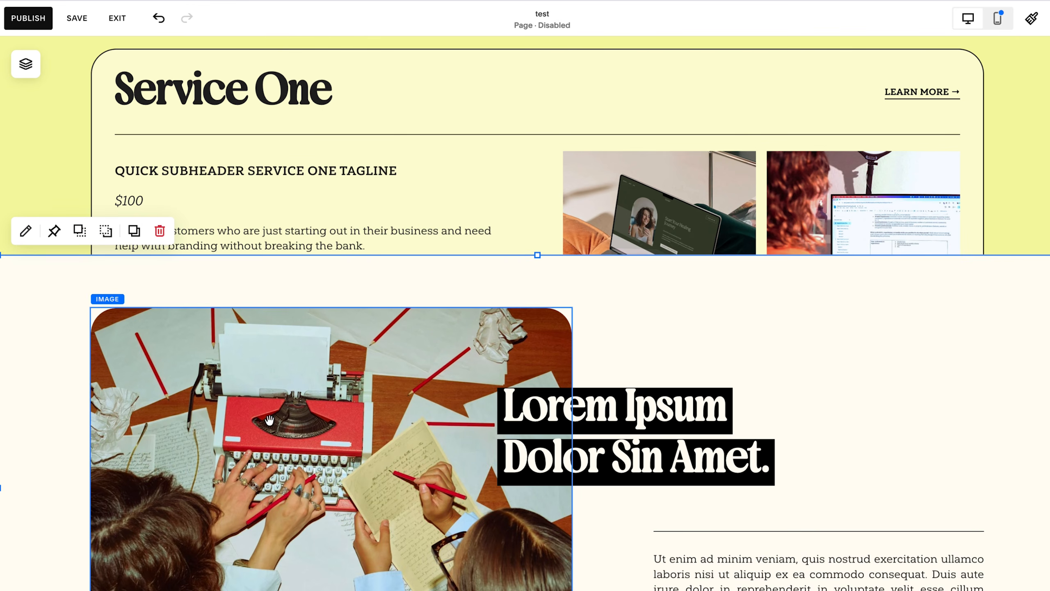
left_click(269, 420)
scroll(612, 246, "down", 7)
scroll(1033, 347, "up", 10)
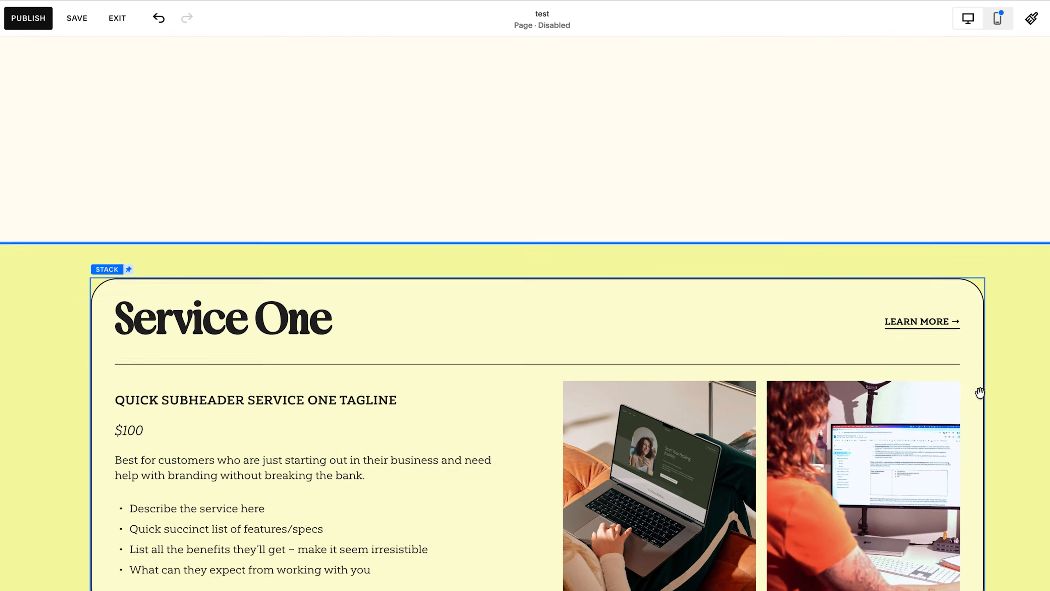
scroll(552, 301, "down", 2)
scroll(1026, 410, "down", 4)
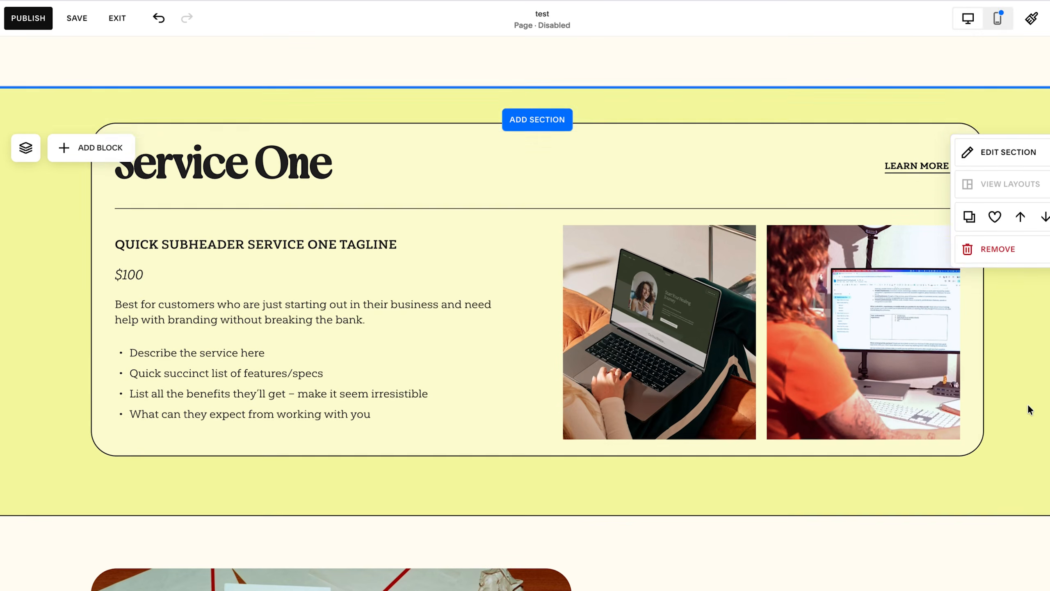
scroll(986, 371, "down", 6)
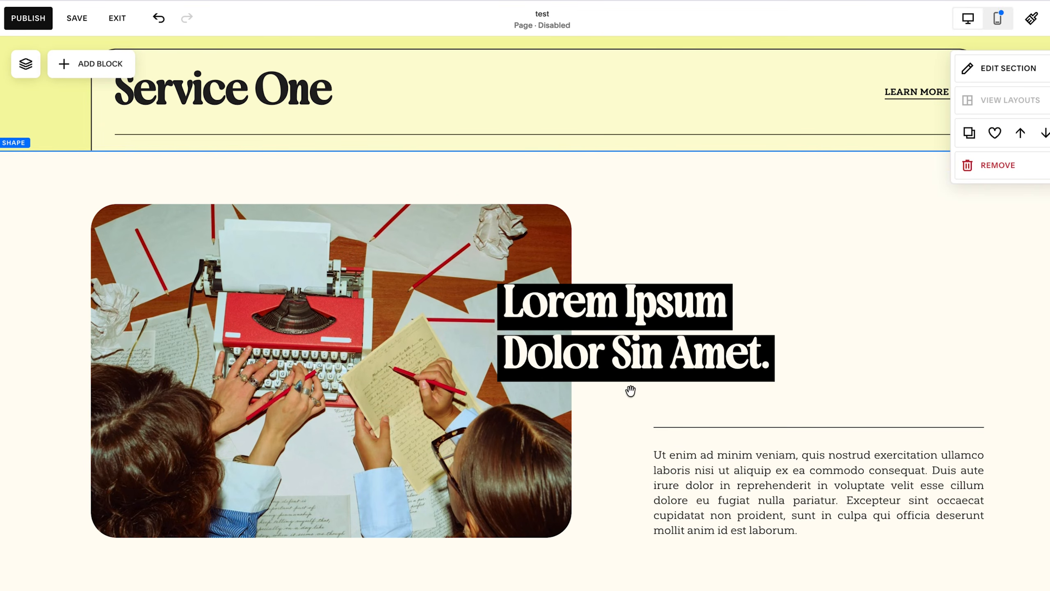
scroll(699, 491, "down", 1)
scroll(541, 472, "down", 3)
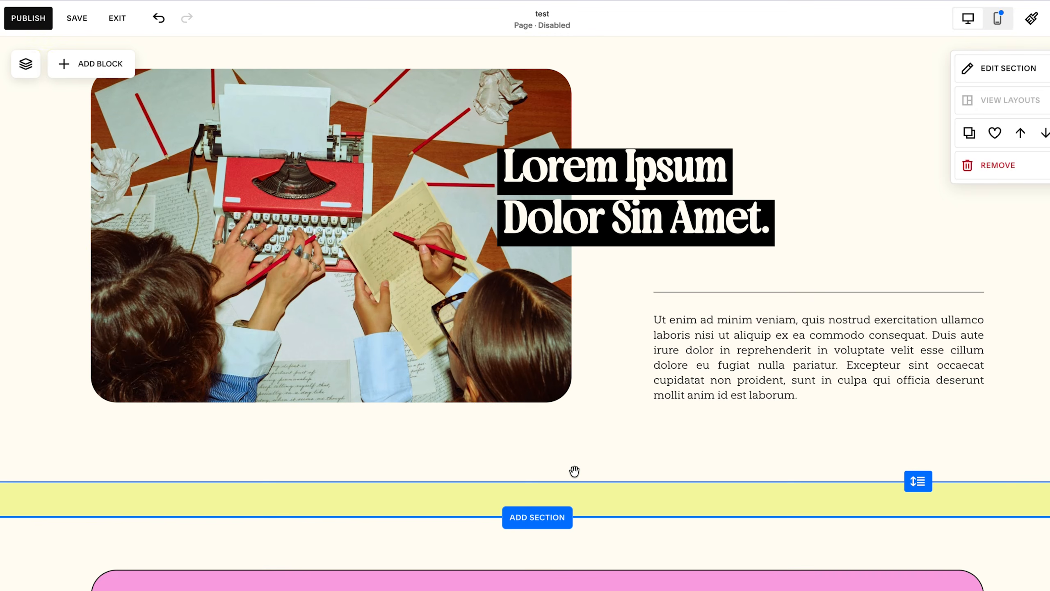
Pin the divider line under the Service One heading to the top with a 93 px offset
scroll(576, 475, "up", 2)
scroll(575, 474, "up", 7)
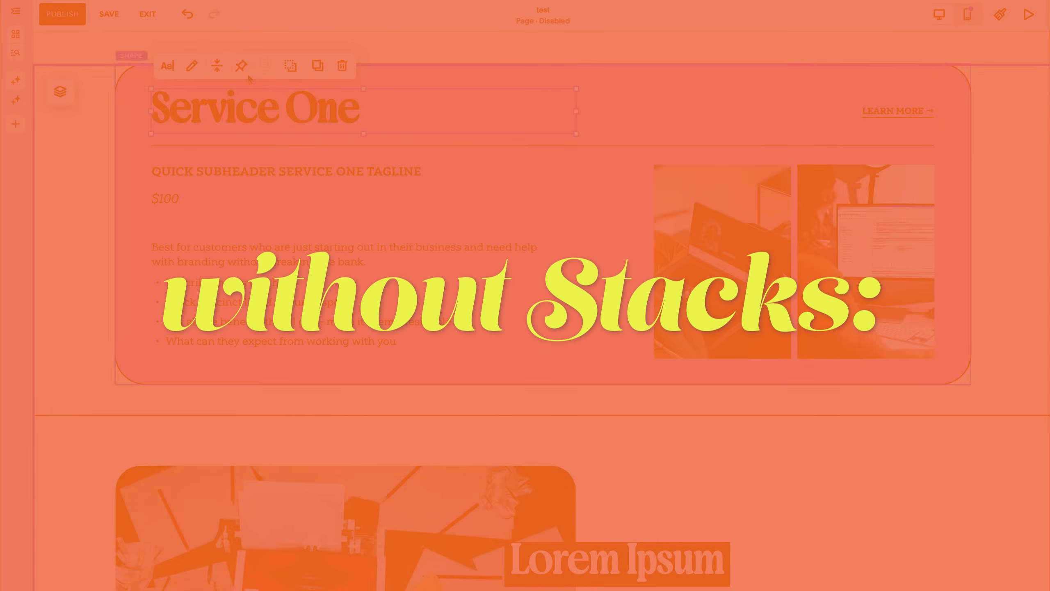
scroll(227, 108, "down", 1)
left_click(225, 109)
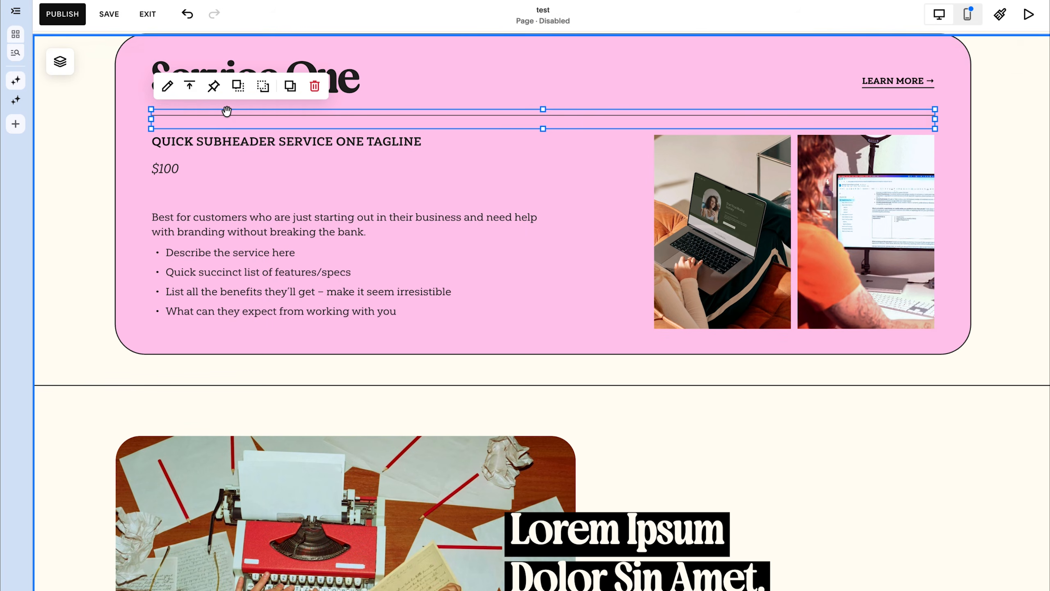
left_click(212, 88)
left_click(189, 125)
scroll(120, 159, "down", 2)
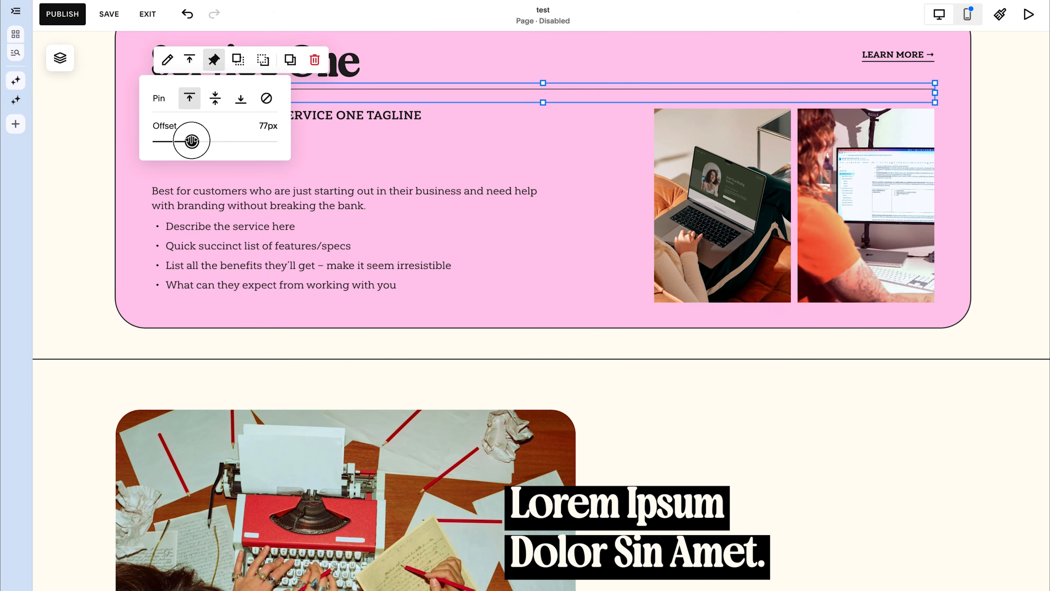
left_click_drag(192, 141, 200, 142)
scroll(137, 171, "down", 1)
scroll(136, 171, "up", 1)
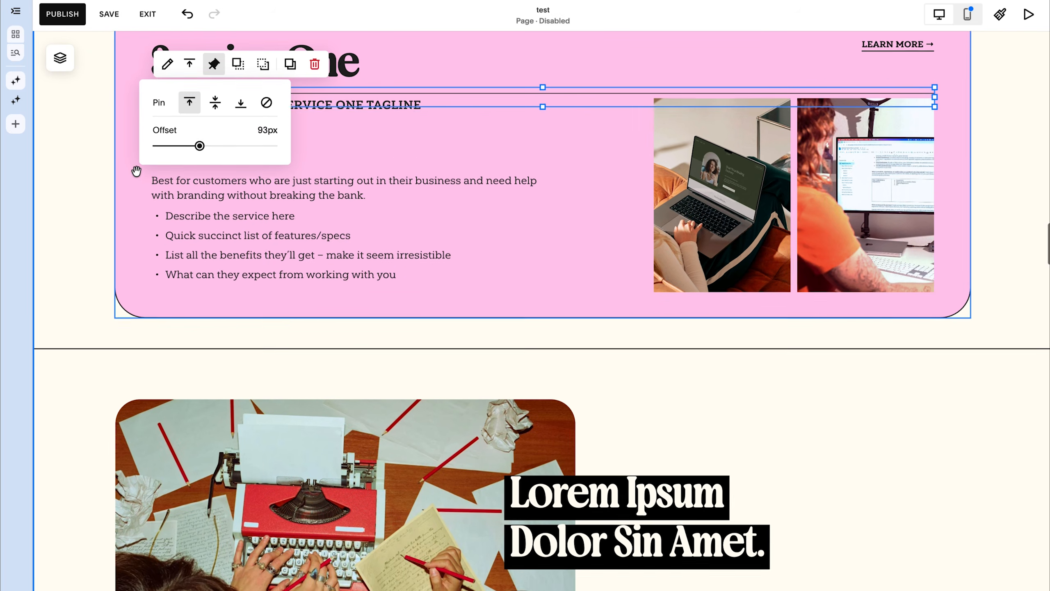
Pin the $100 price and the service description individually to the top, adjusting offsets to keep their spacing
left_click(169, 160)
left_click(240, 124)
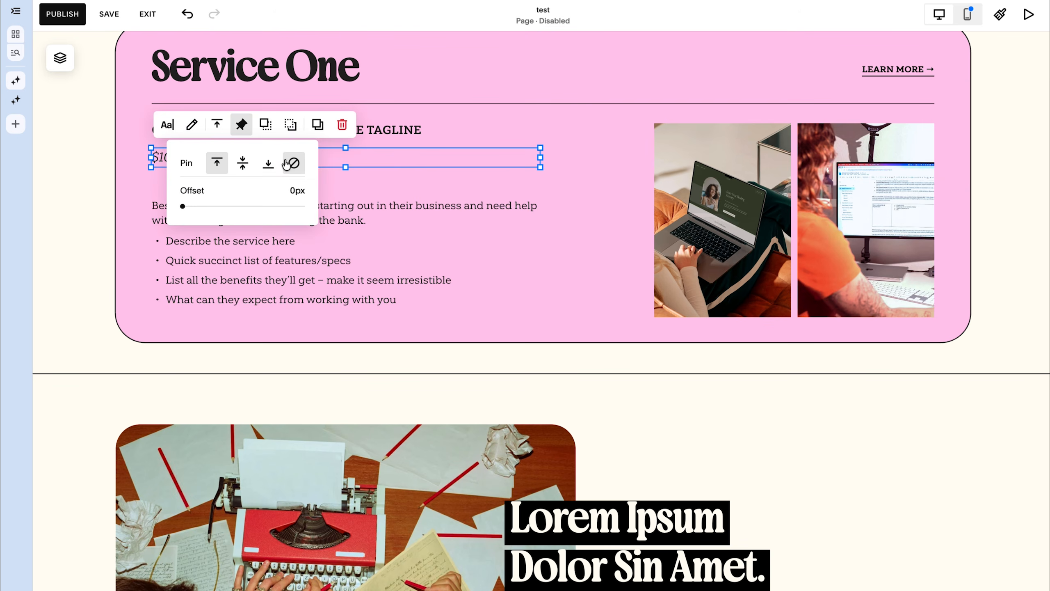
scroll(286, 166, "down", 1)
mouse_move(280, 207)
left_mouse_down()
mouse_move(267, 200)
mouse_move(287, 219)
left_mouse_up()
scroll(103, 195, "down", 2)
scroll(103, 194, "up", 2)
left_click(103, 195)
left_click(341, 207)
left_click(239, 167)
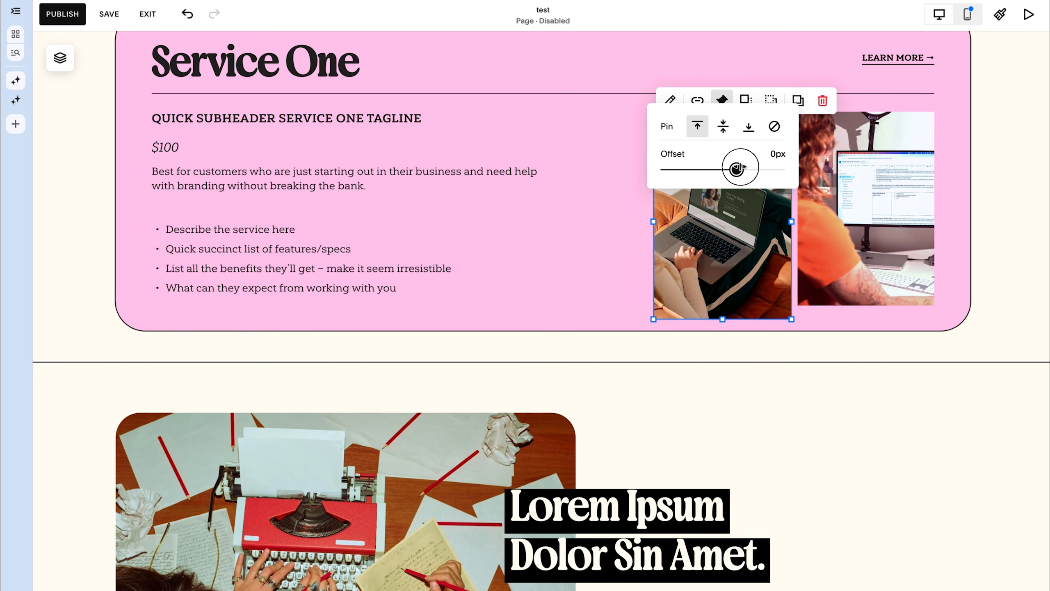
Set the laptop image's top pin offset to 123 px and check how the individually pinned blocks move
left_click_drag(738, 168, 722, 168)
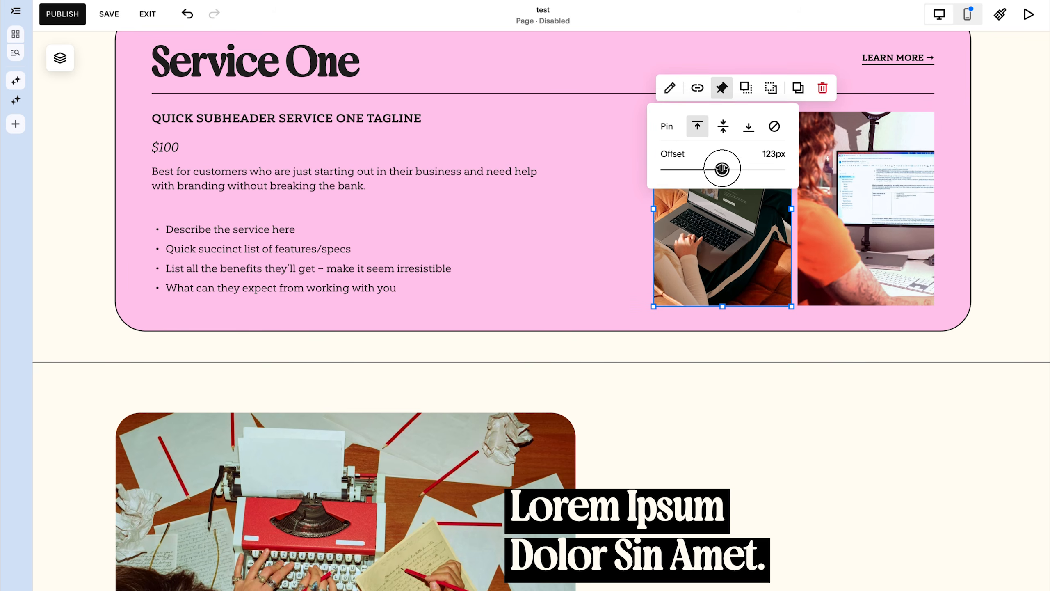
left_click(1009, 245)
scroll(1009, 246, "down", 2)
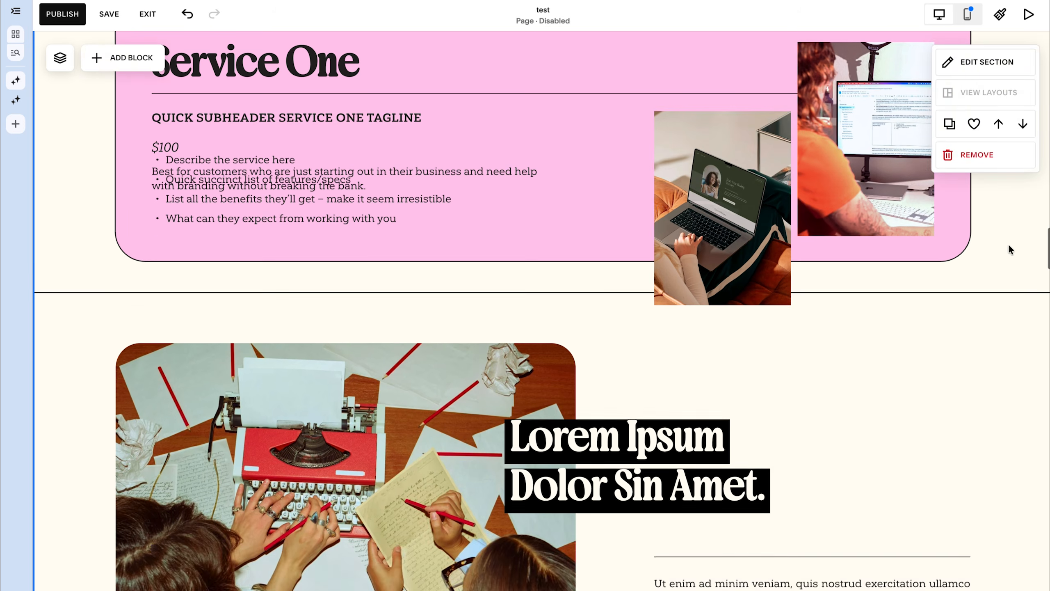
scroll(1008, 245, "up", 3)
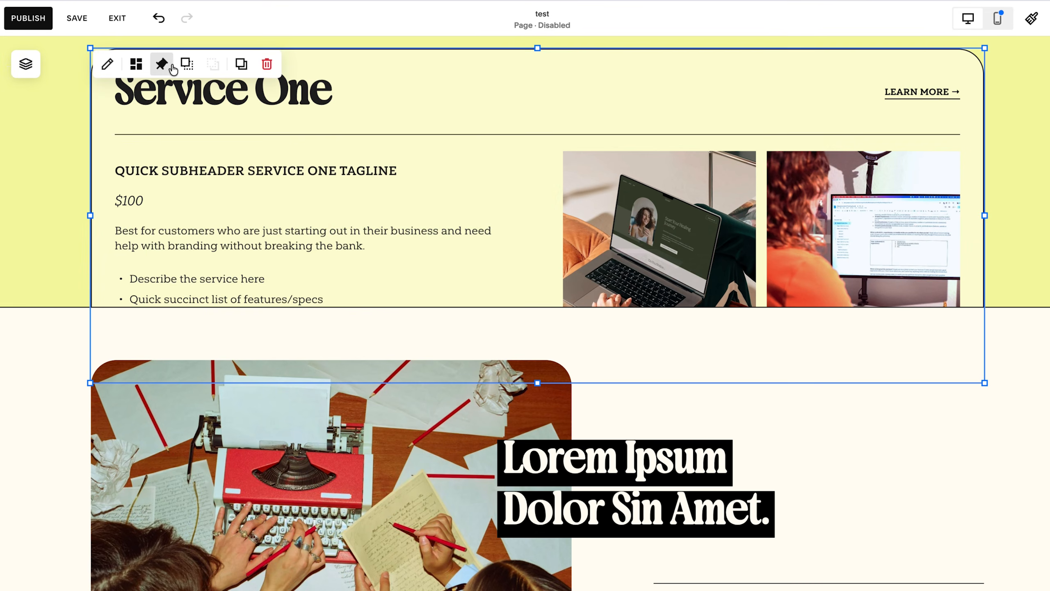
Review the outer Service One stack's pin settings and check how the whole card behaves through its section
left_click(162, 64)
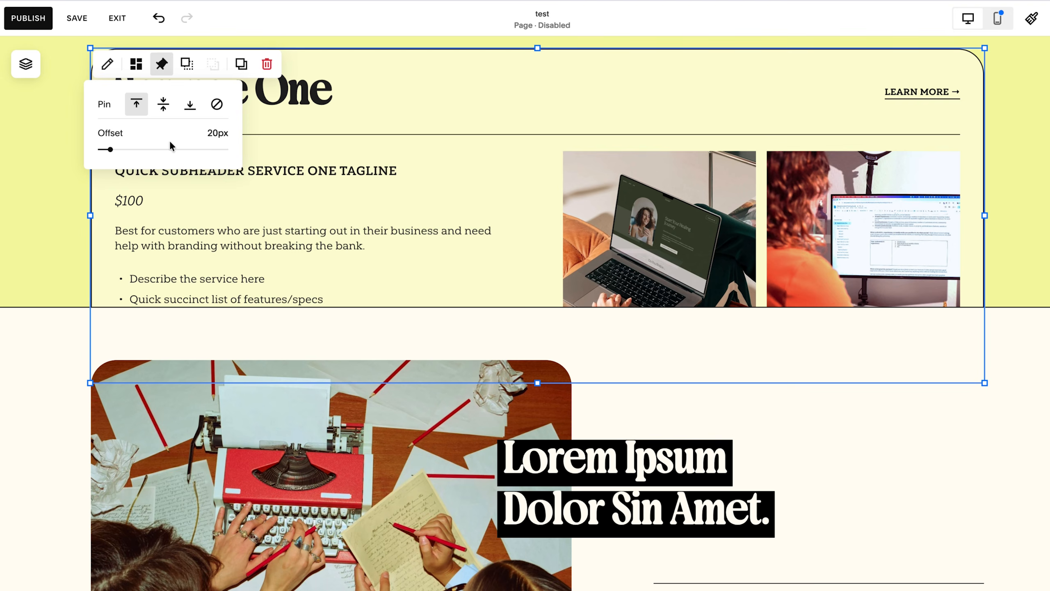
left_click(1008, 155)
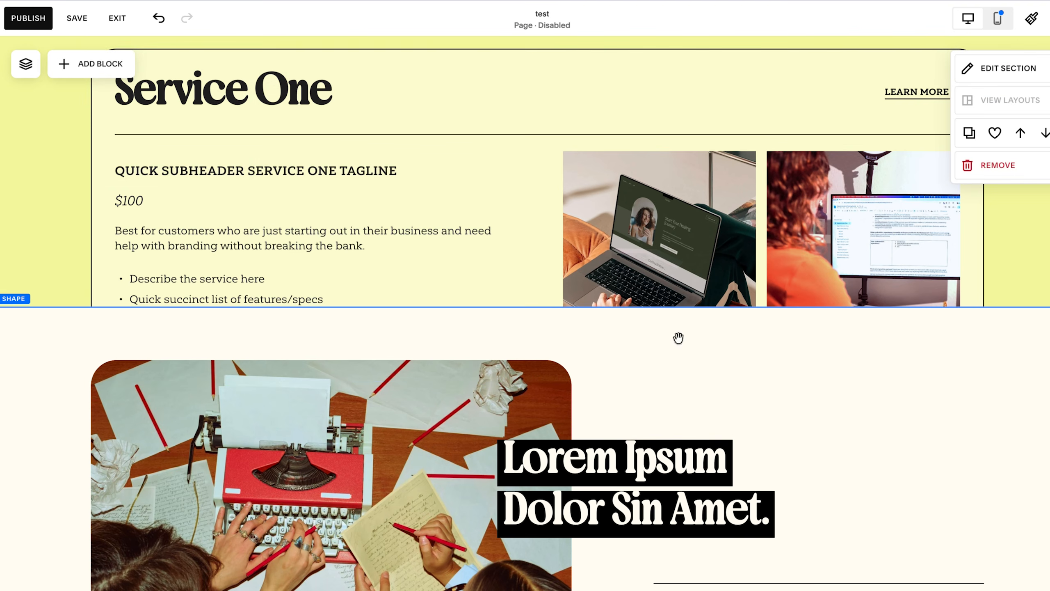
scroll(473, 418, "up", 4)
scroll(527, 419, "down", 3)
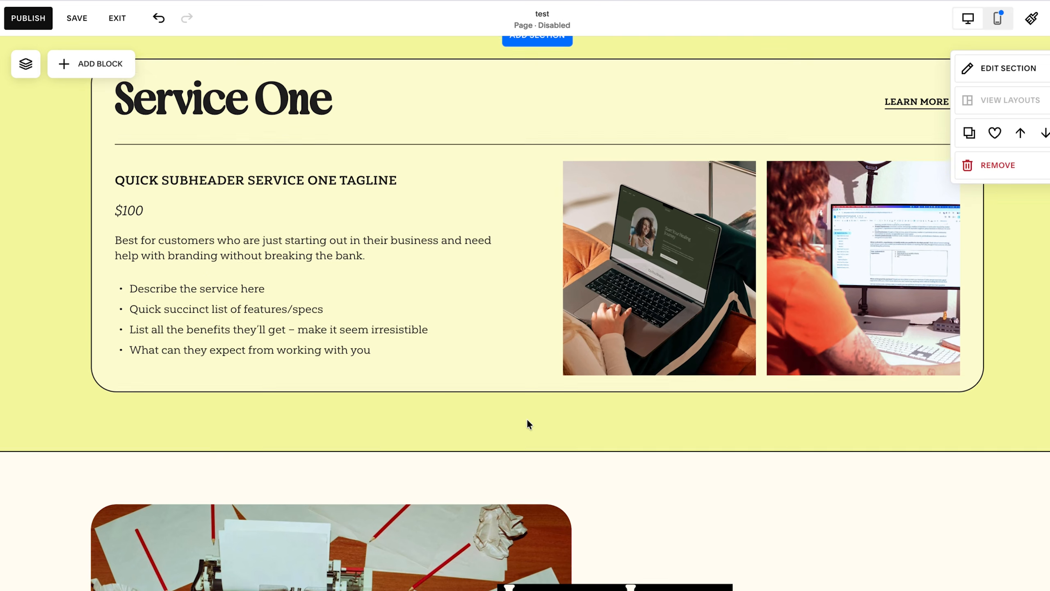
scroll(938, 421, "down", 1)
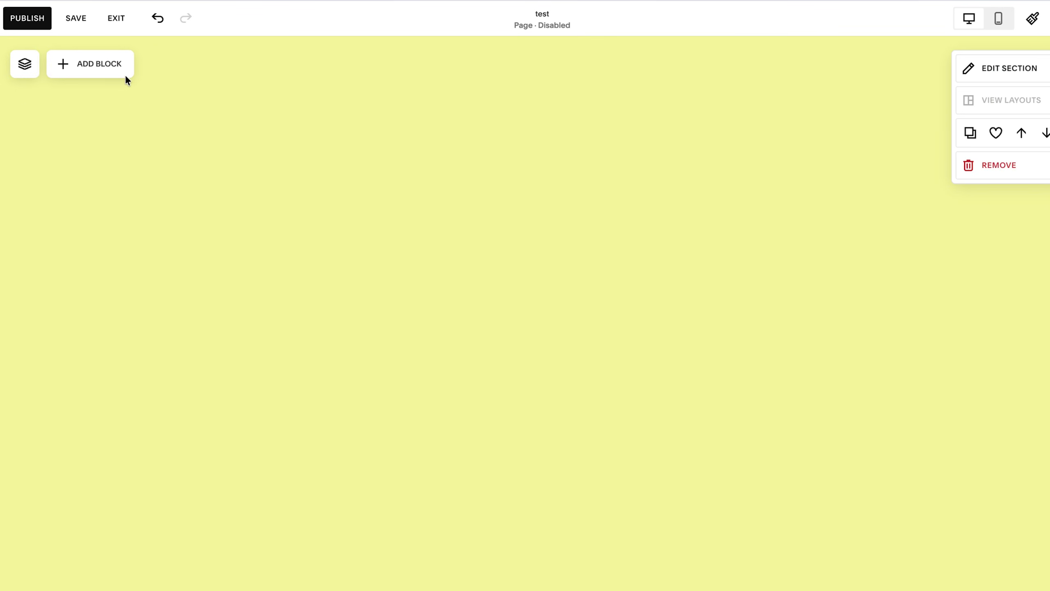
Add text blocks for the Service One heading, tagline, $100 price, description, and feature list, aligned in one column
left_click(118, 71)
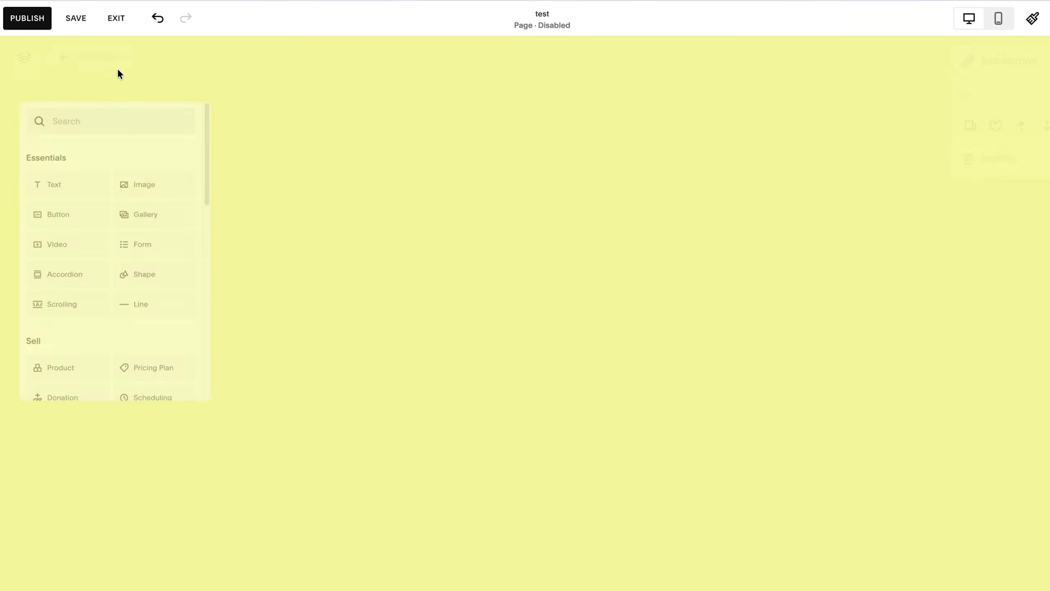
left_click(69, 180)
left_click_drag(165, 128, 333, 311)
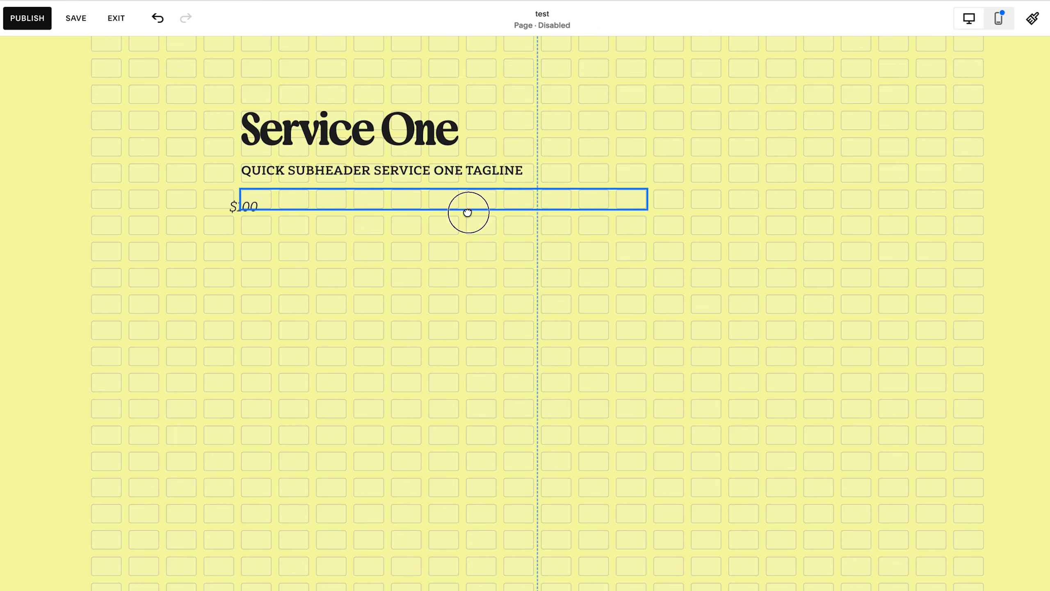
left_click_drag(466, 211, 481, 215)
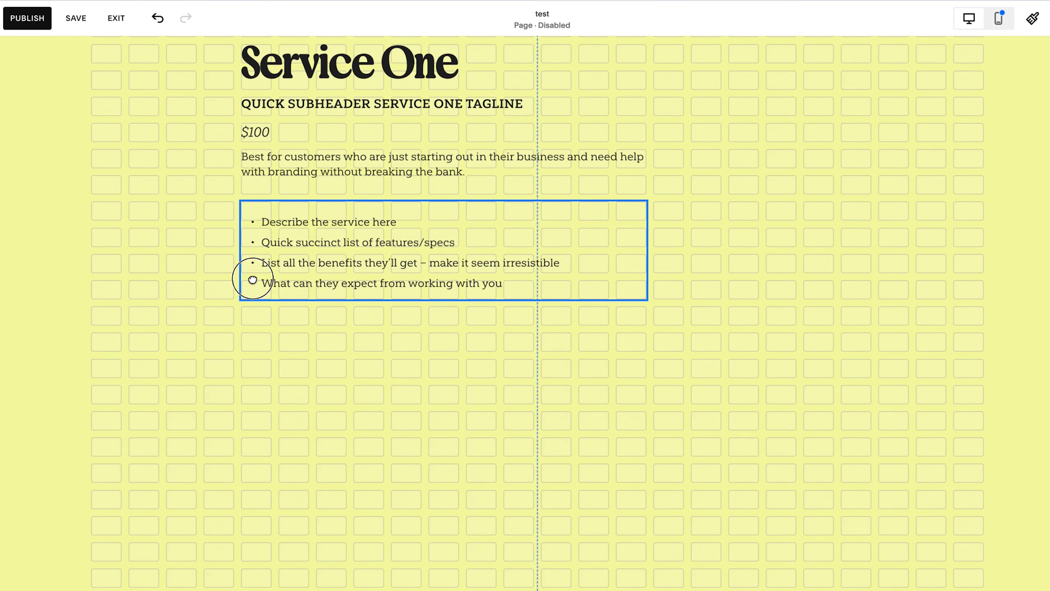
left_click_drag(251, 277, 256, 286)
Combine the tagline, price, description, and feature list into a stack, and shift it left together with the heading
left_click_drag(492, 521, 358, 206)
left_click(254, 172)
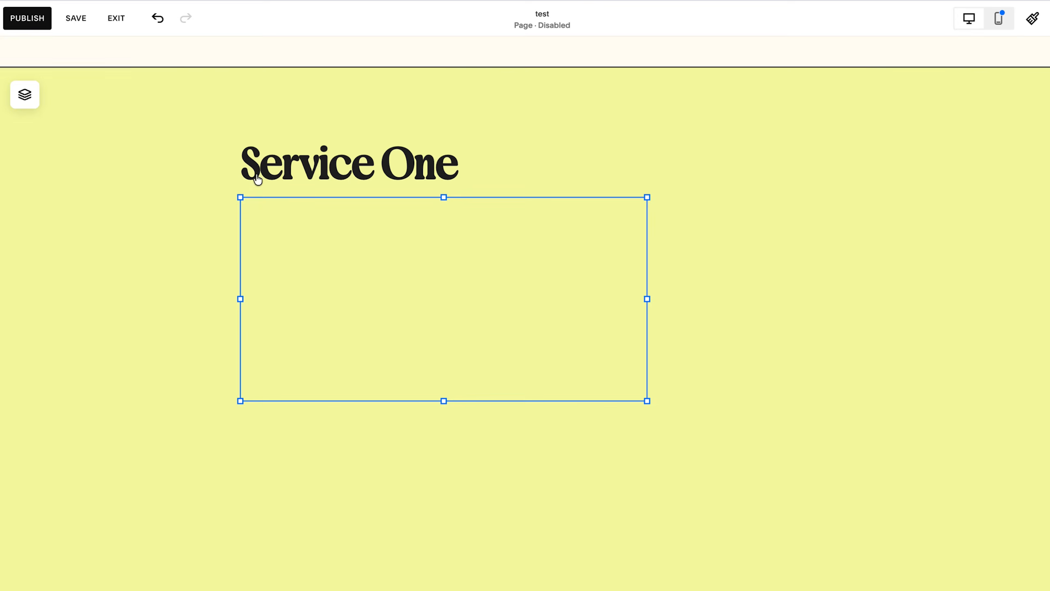
left_click_drag(430, 483, 368, 159)
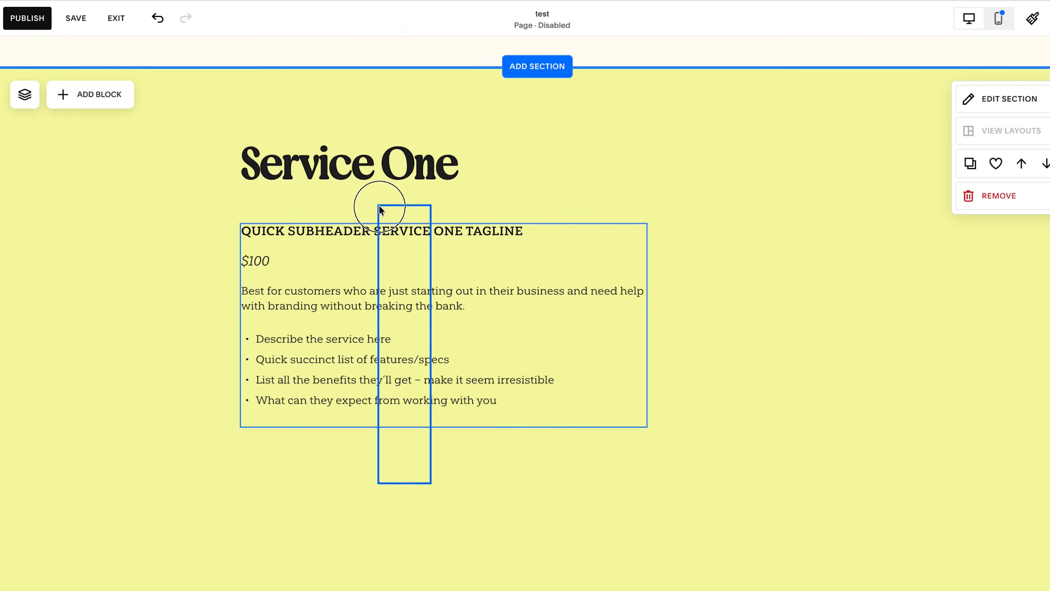
left_click_drag(356, 315, 241, 321)
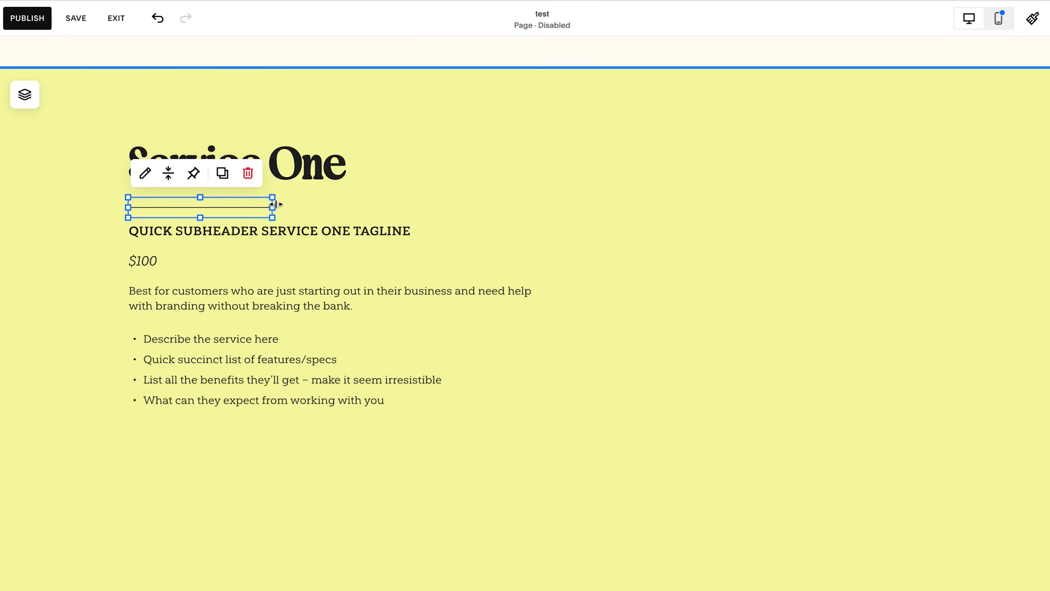
Stretch the divider line across the card's width and place two images side by side beside the text stack
left_click_drag(275, 204, 946, 214)
left_click(112, 94)
left_click(162, 182)
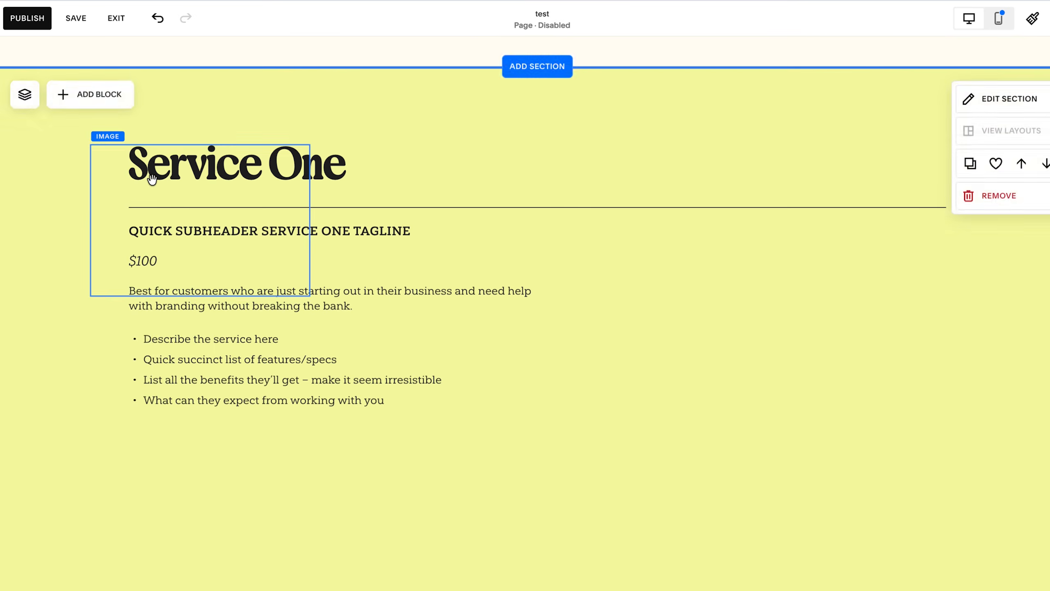
left_click_drag(794, 374, 767, 417)
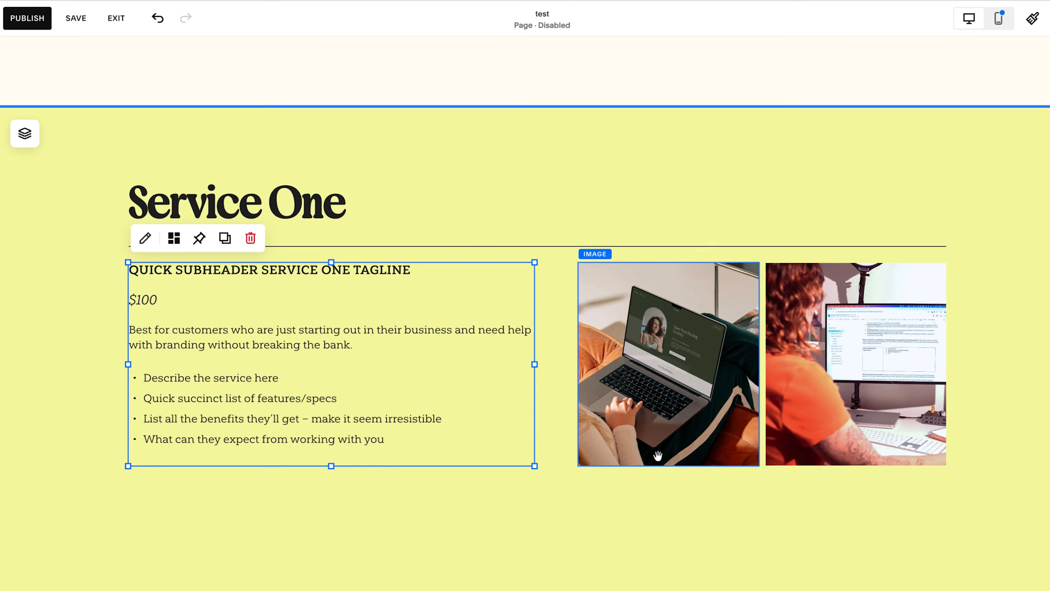
Combine the laptop image and the desk monitor image into a stack
left_click(659, 454)
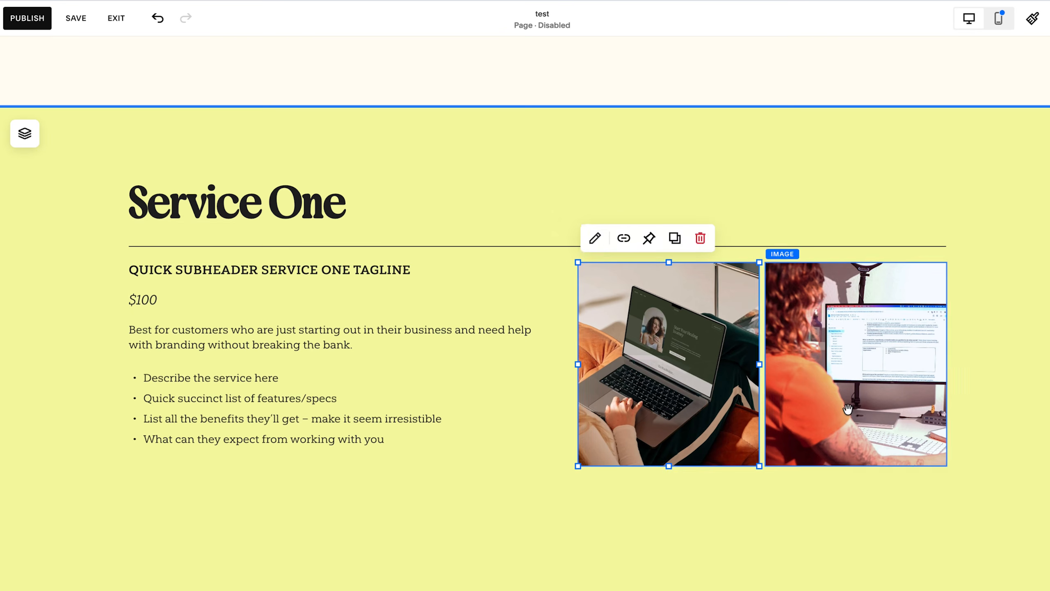
left_click(784, 399, "shift")
left_click(582, 236)
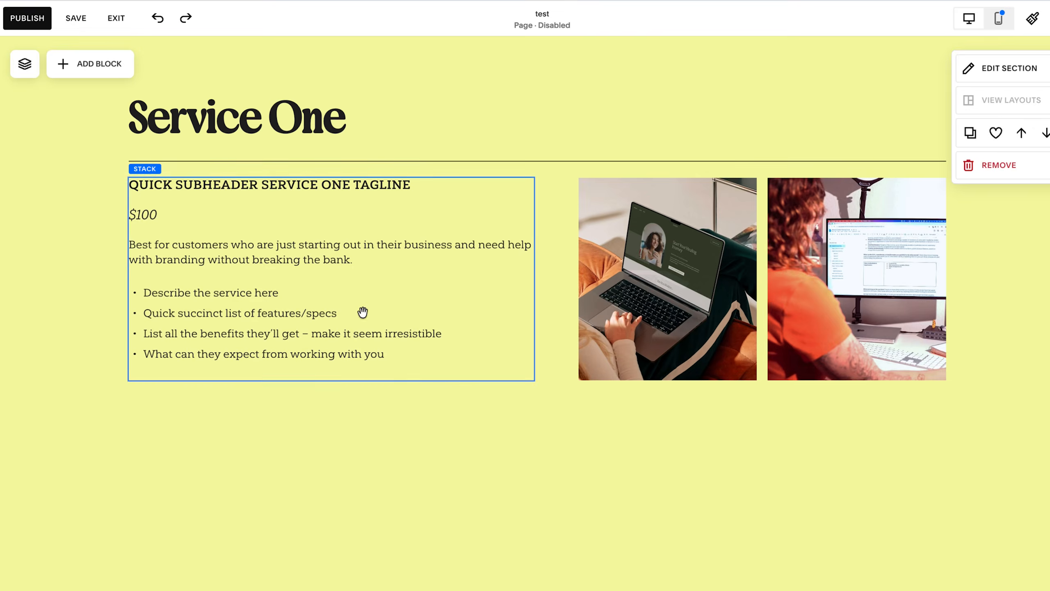
Combine the text stack with the images, adjust the space between them, and widen the new stack to the divider line's end
left_click(281, 285)
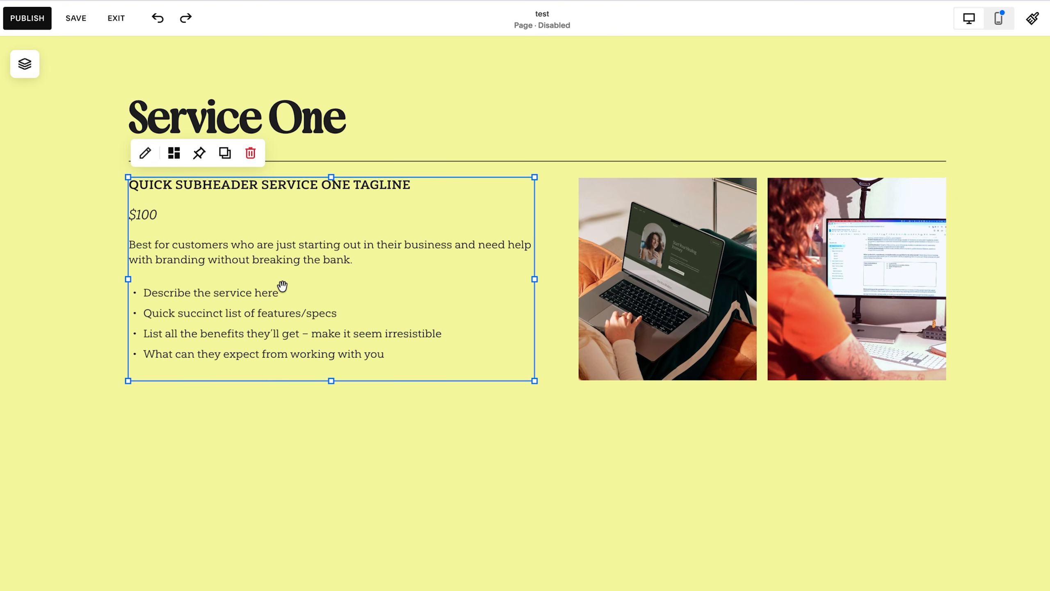
left_click(714, 244, "shift")
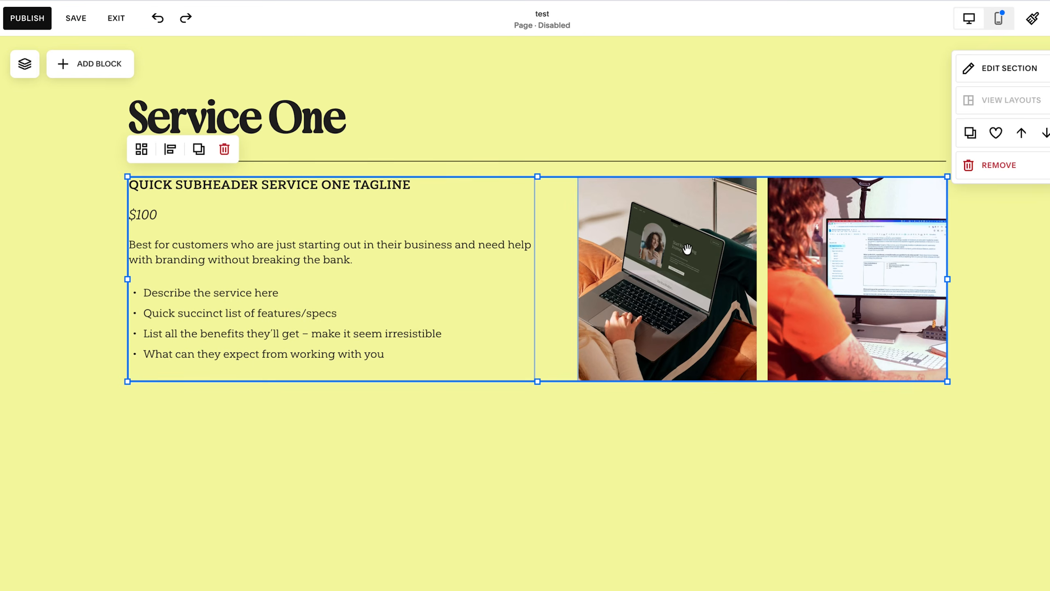
left_click(142, 150)
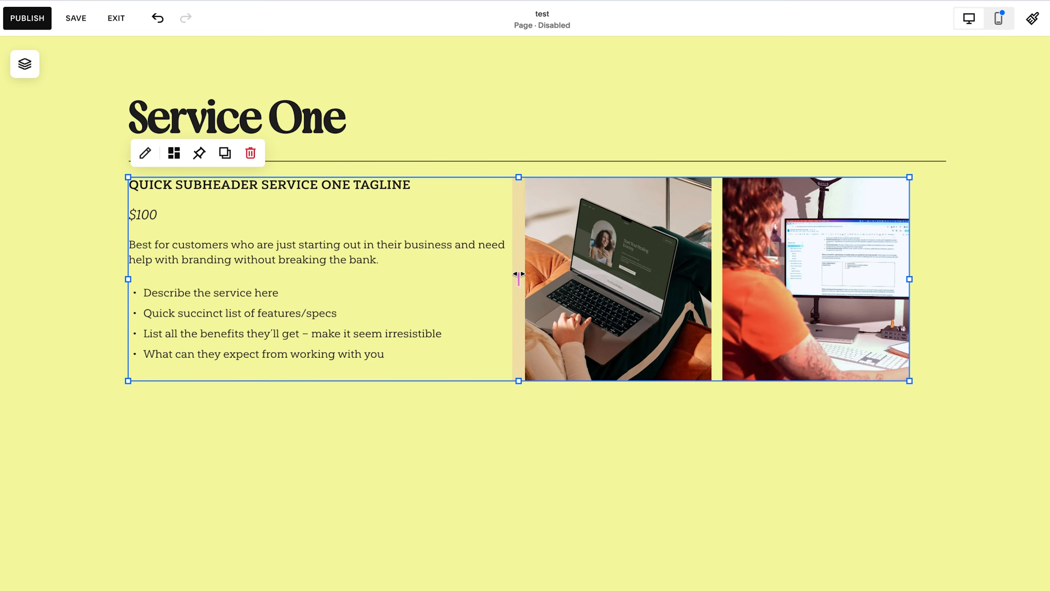
left_click_drag(518, 283, 605, 313)
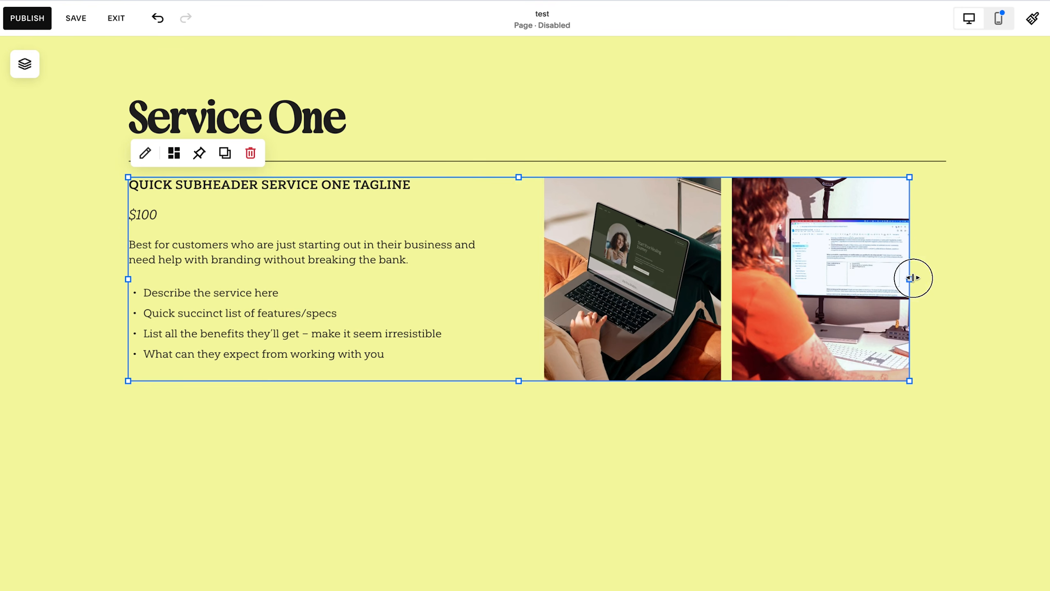
left_click_drag(910, 279, 944, 279)
Combine the Service One heading and a Learn More link into a horizontal stack, with its contents vertically centered
left_click(767, 461)
left_click_drag(870, 77, 847, 94)
left_click_drag(497, 121, 567, 116)
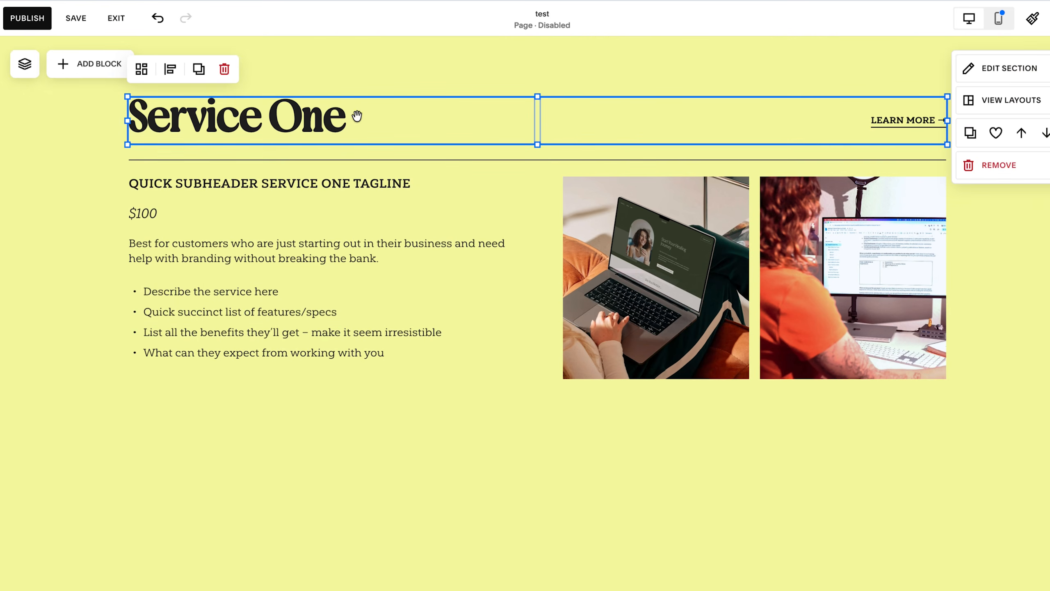
left_click(140, 73)
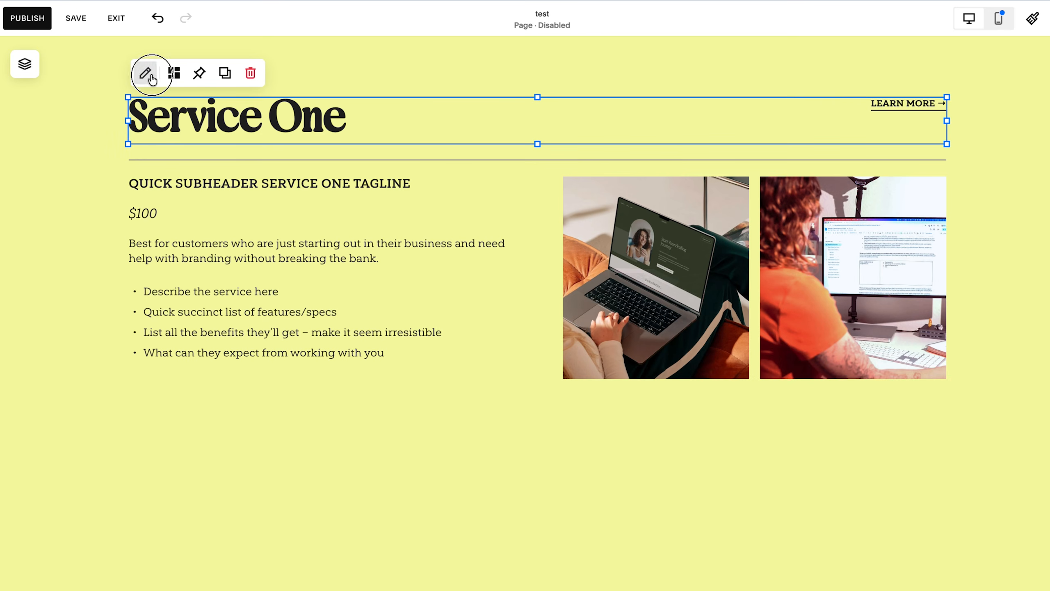
left_click(145, 74)
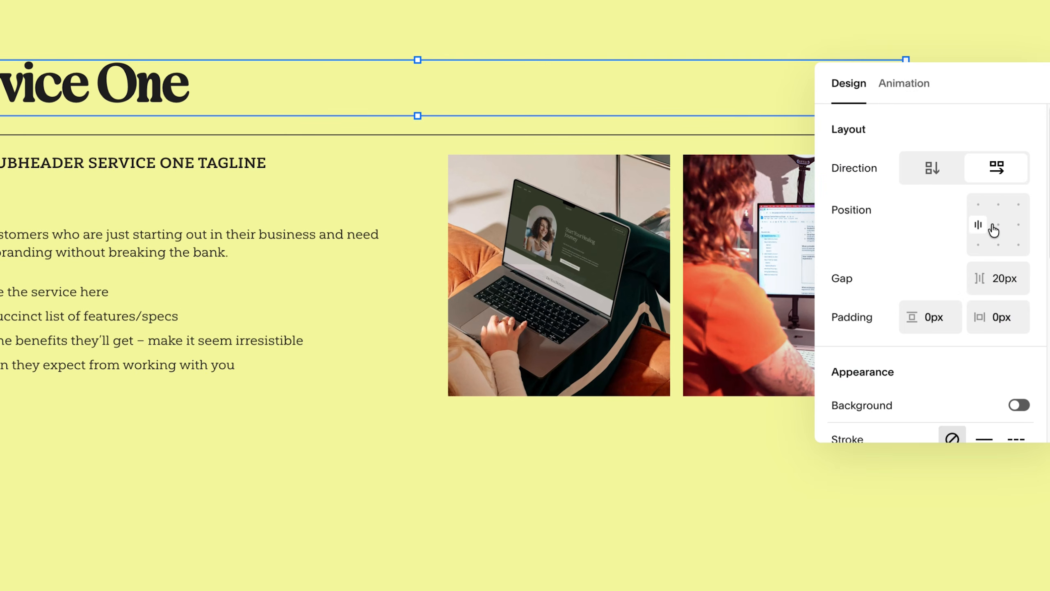
left_click(672, 50)
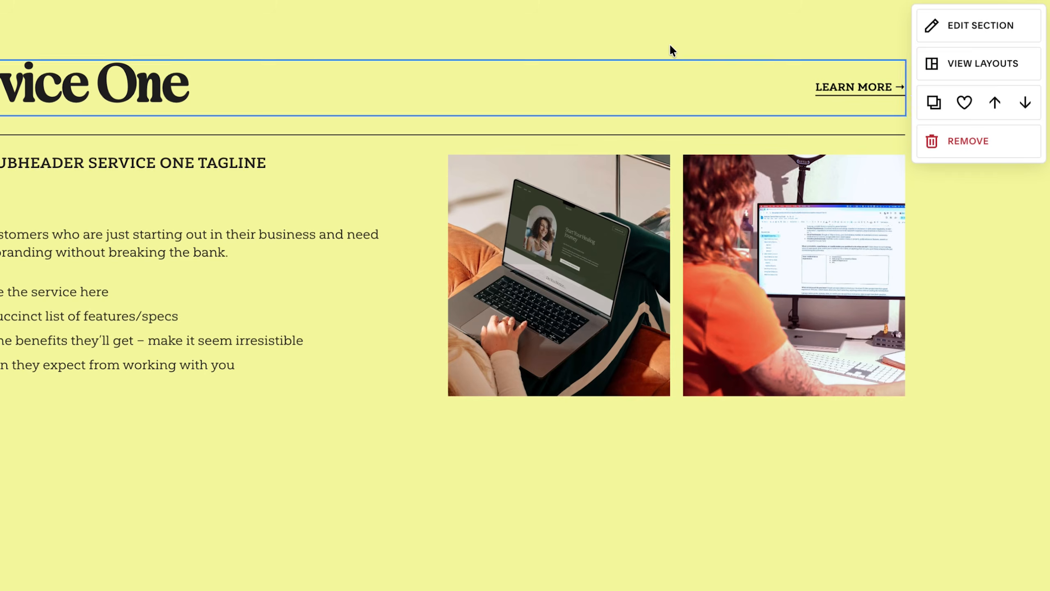
Combine the heading row, divider line, and content stack into one outer vertical stack and open its design settings
left_click(381, 191)
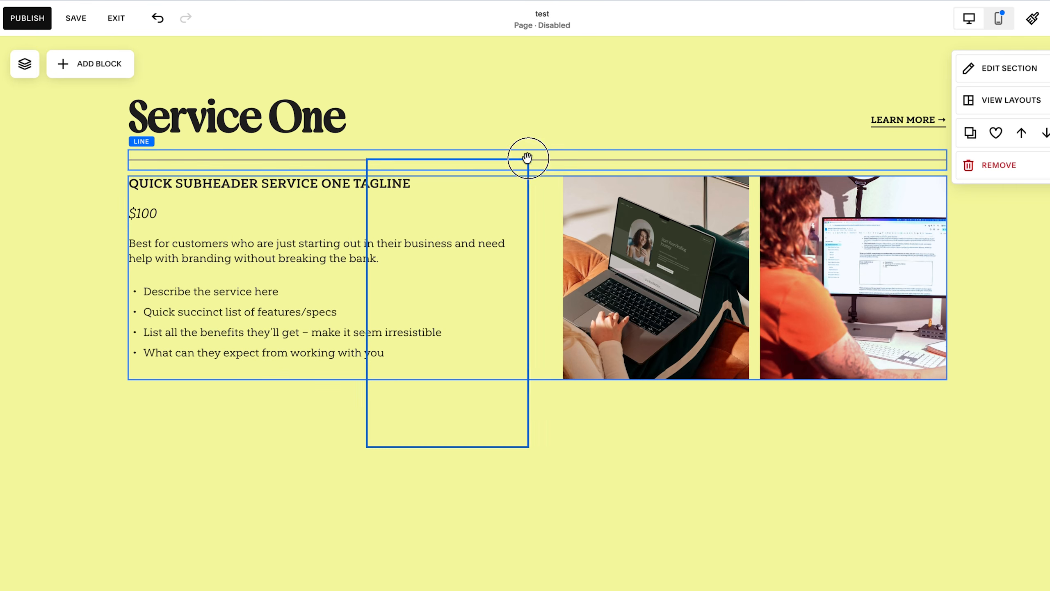
left_click_drag(527, 157, 539, 127)
left_click(142, 68)
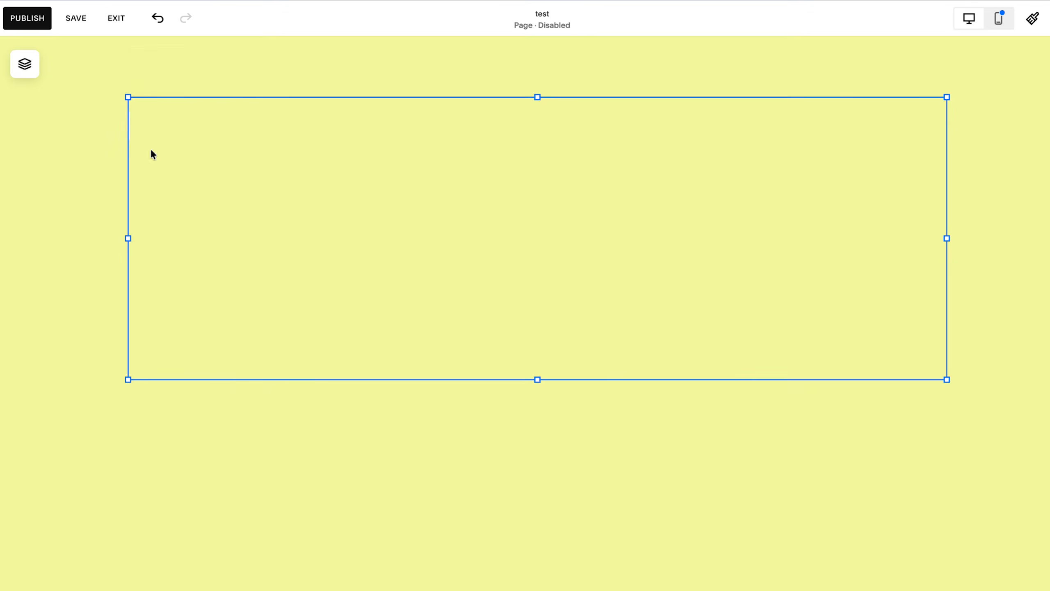
scroll(723, 406, "up", 2)
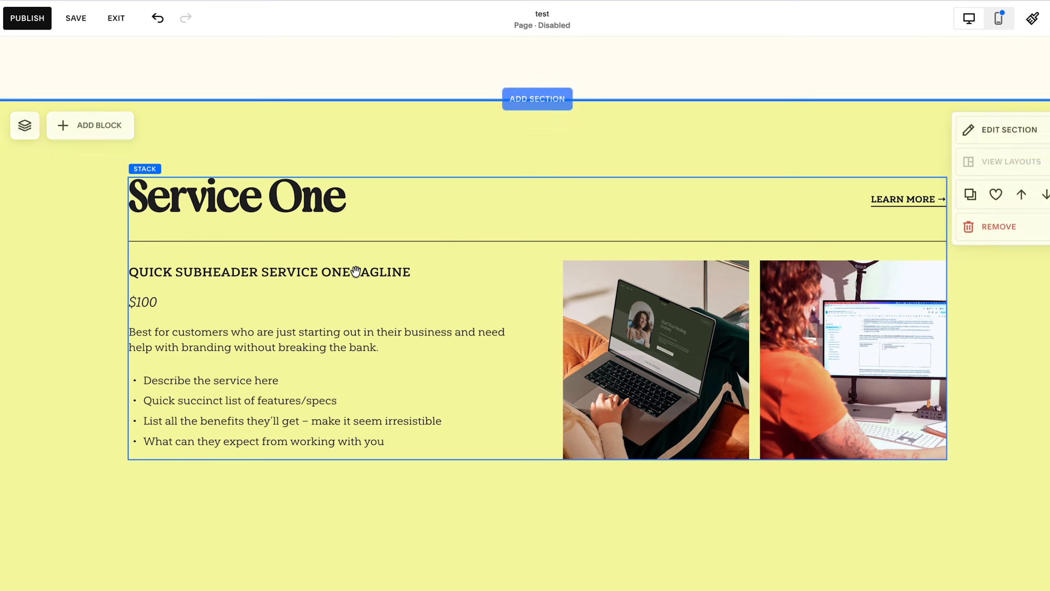
left_click(144, 157)
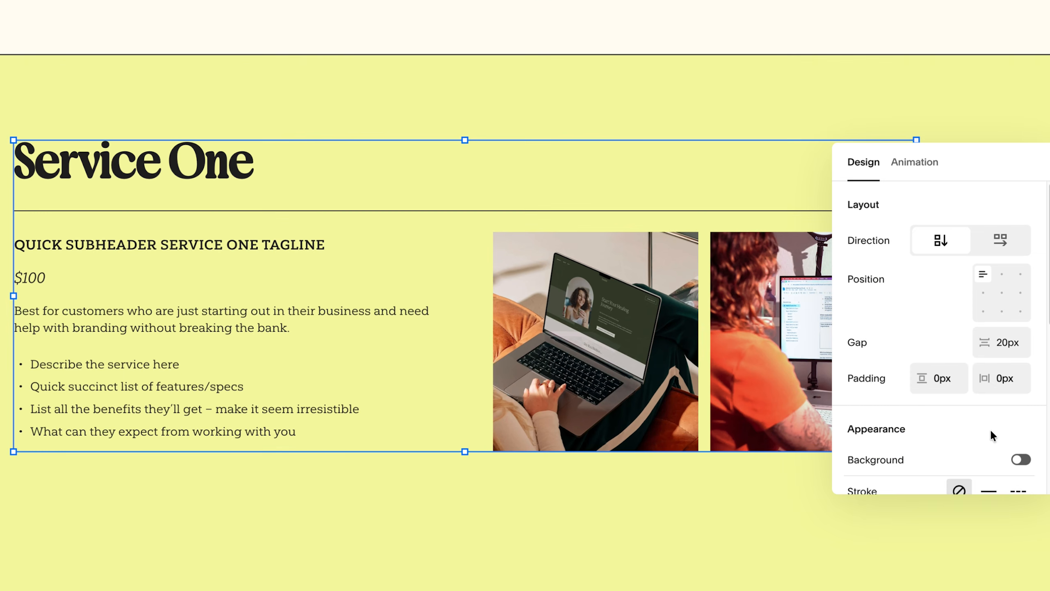
Give the outer Service One stack a cream background, a corner radius of 50, and a solid black 1.5px stroke
scroll(991, 434, "down", 5)
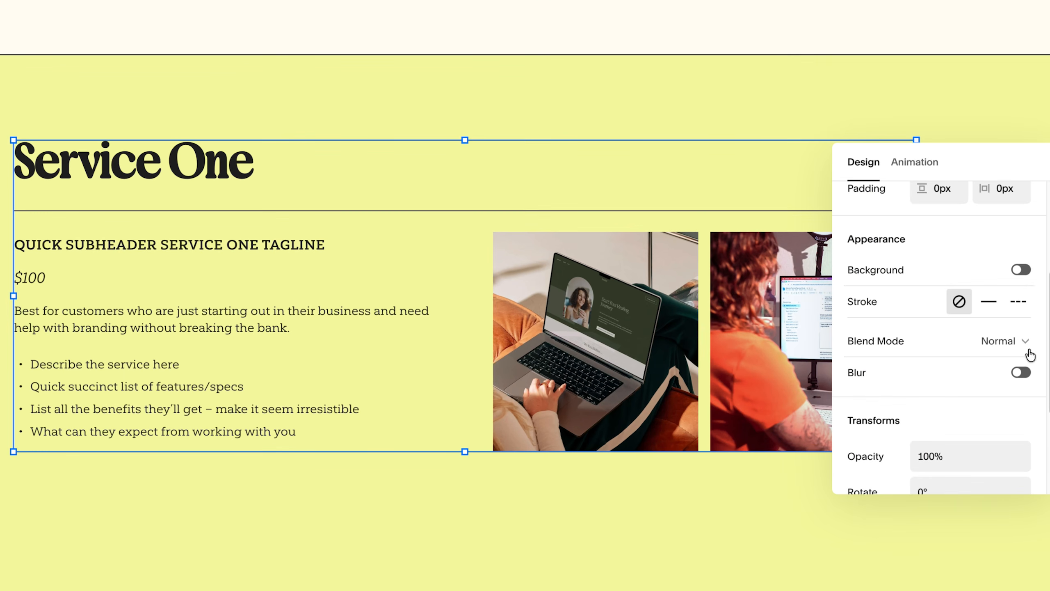
left_click(1020, 268)
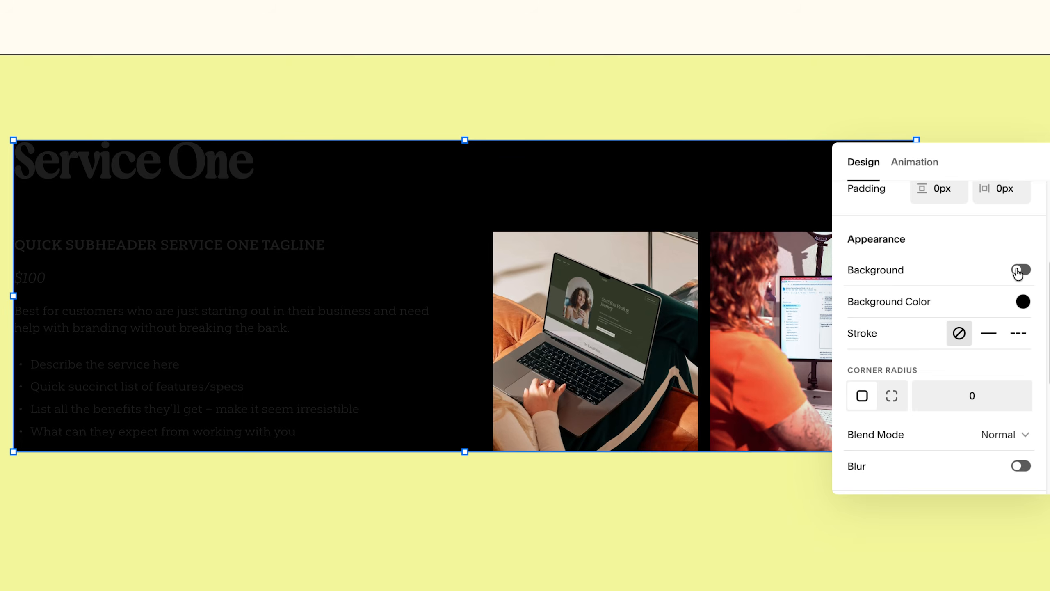
left_click(1020, 301)
left_click(878, 289)
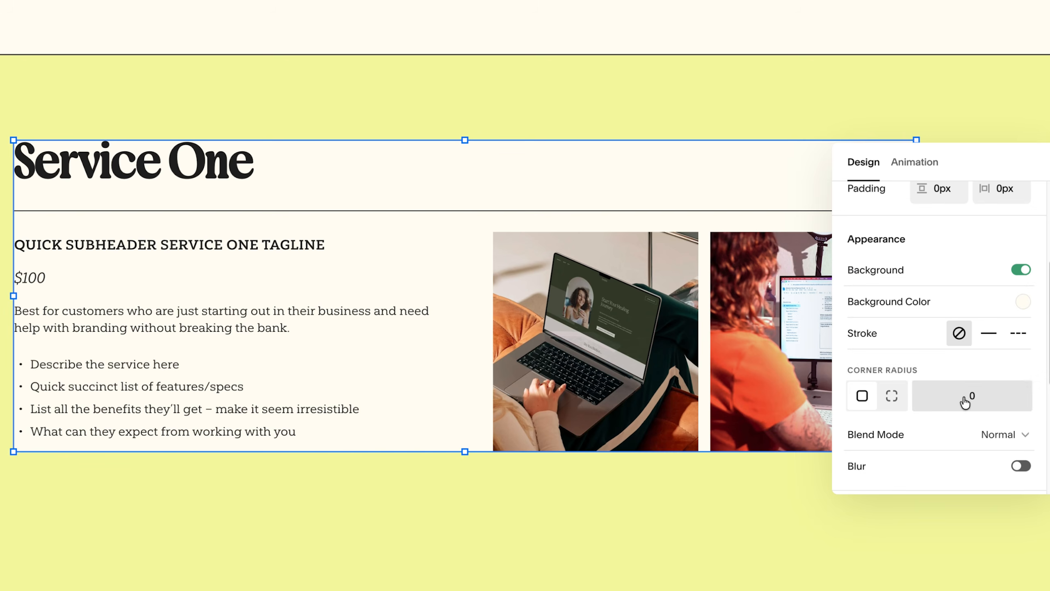
left_click(996, 337)
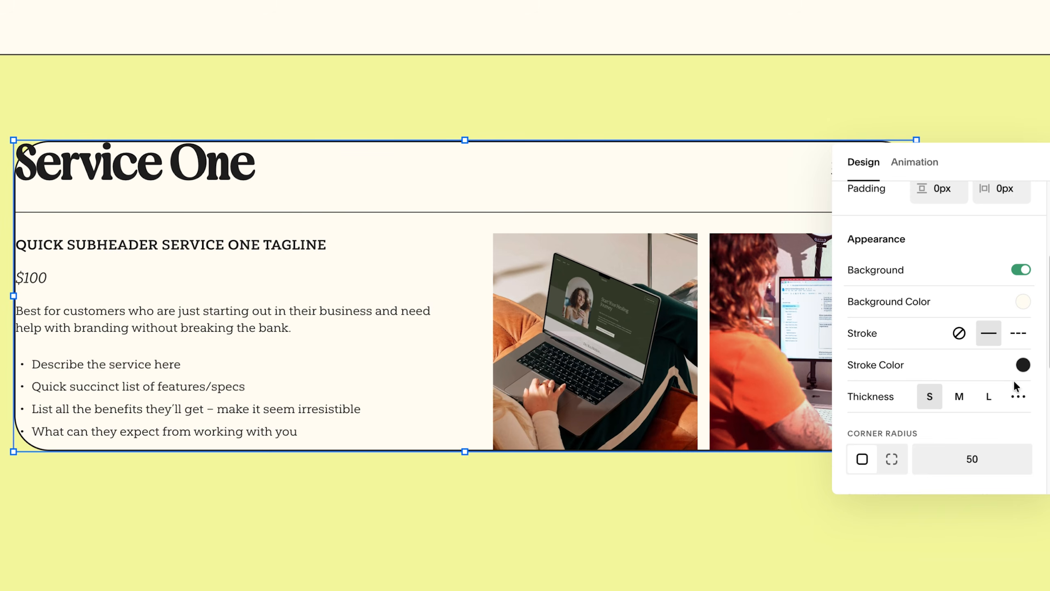
left_click(1023, 400)
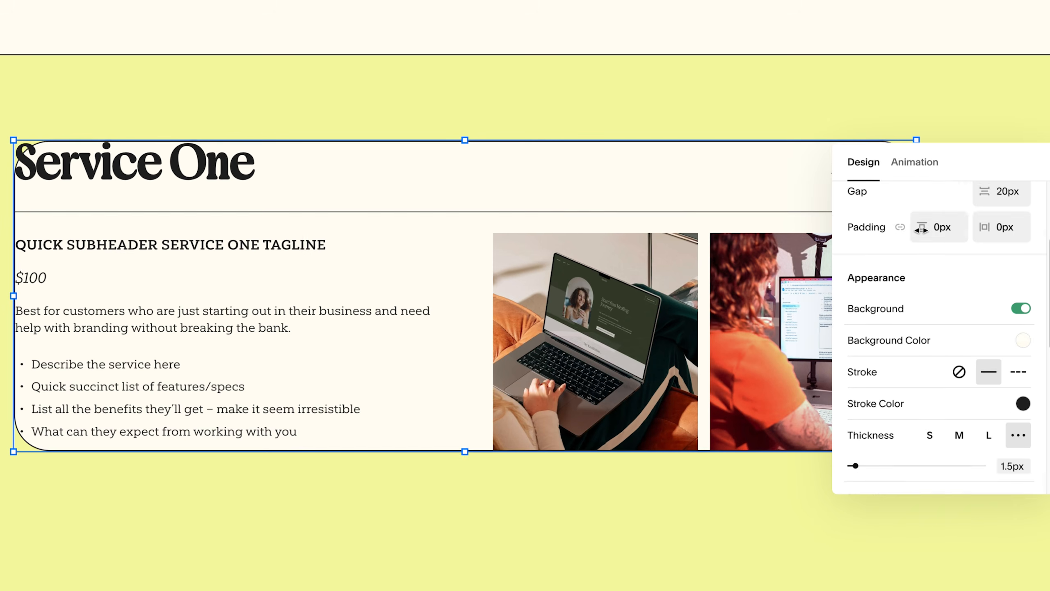
Set the outer stack's vertical and horizontal padding to 36px and widen the card to both edges of the grid
left_click_drag(923, 229, 1032, 223)
left_click_drag(1032, 223, 1037, 223)
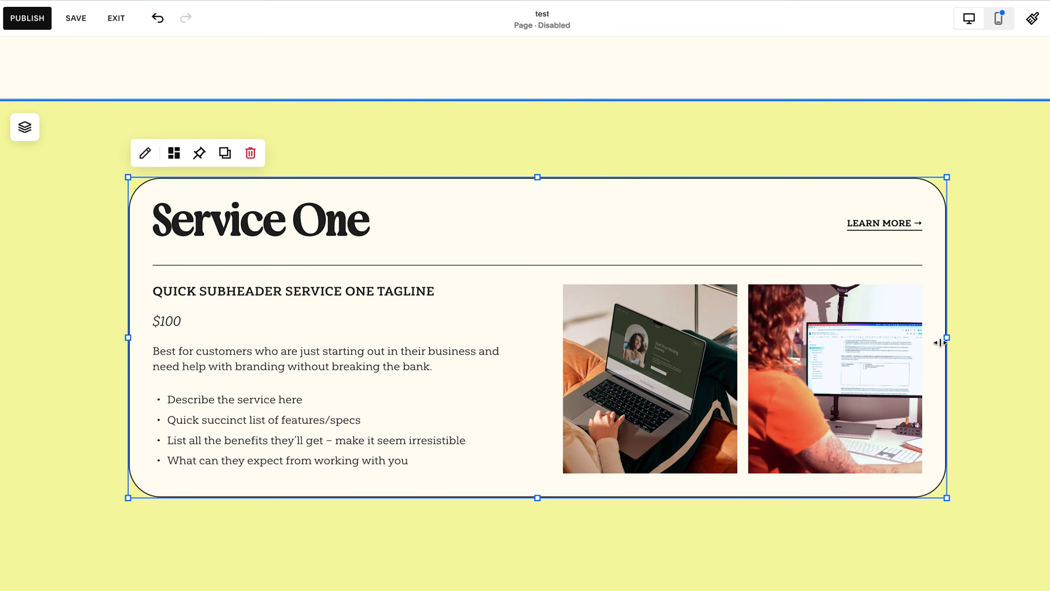
left_click_drag(949, 339, 987, 338)
left_click_drag(129, 348, 95, 346)
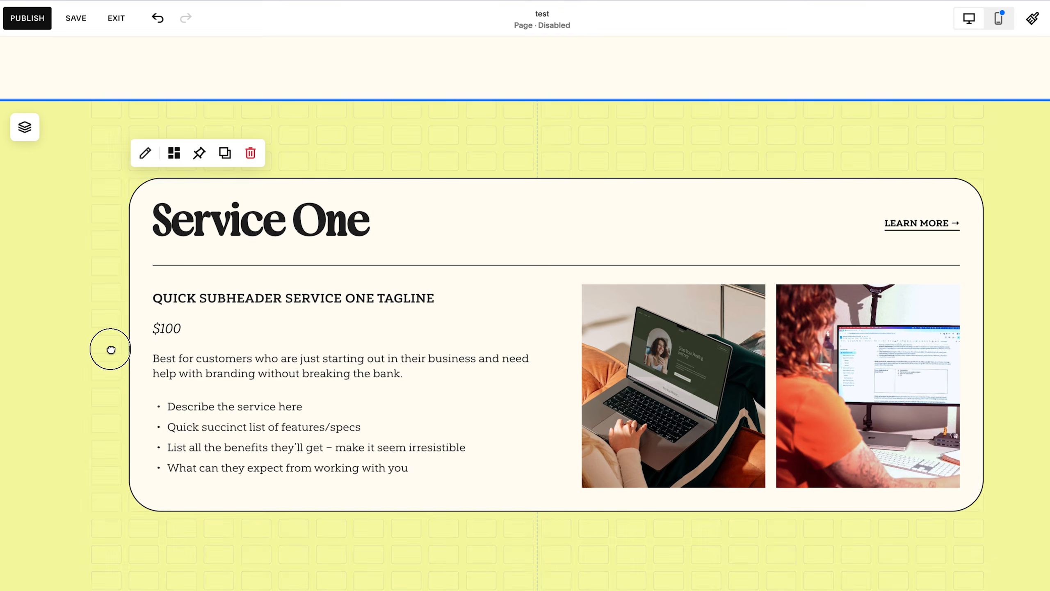
Change the Service One card's background to a pale yellow tint
scroll(108, 137, "down", 1)
double_click(612, 481)
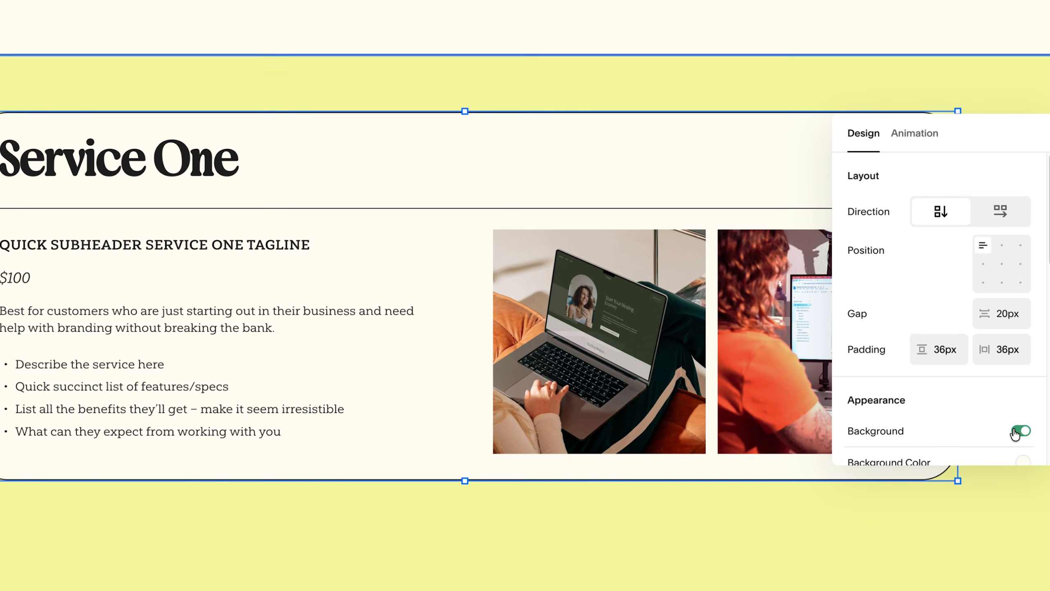
scroll(1012, 424, "down", 3)
left_click(1017, 373)
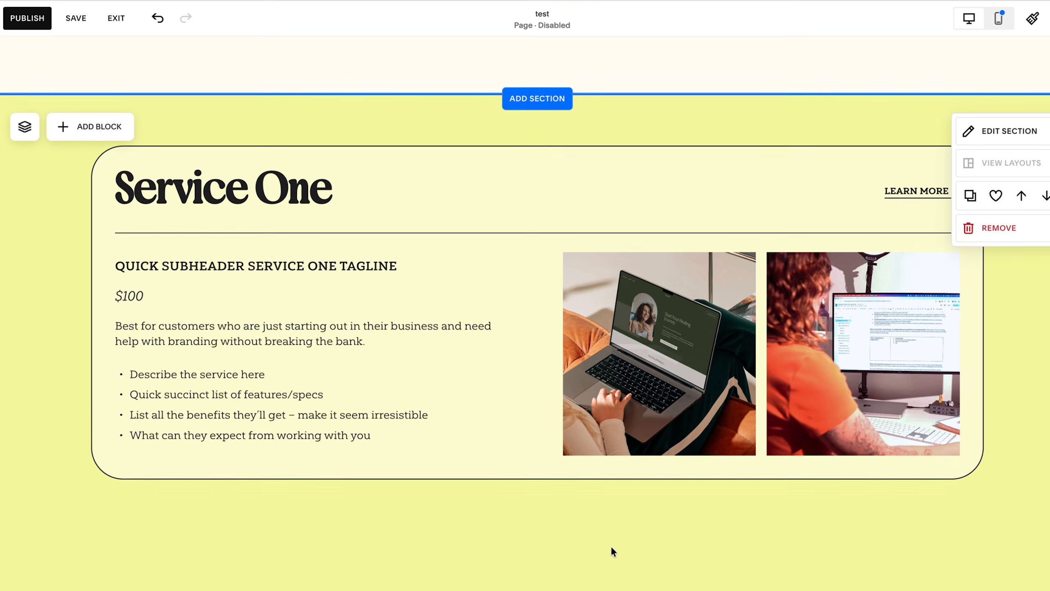
Add a Shape block in the empty area below the Service One card and extend it to the section's left edge
scroll(611, 546, "down", 2)
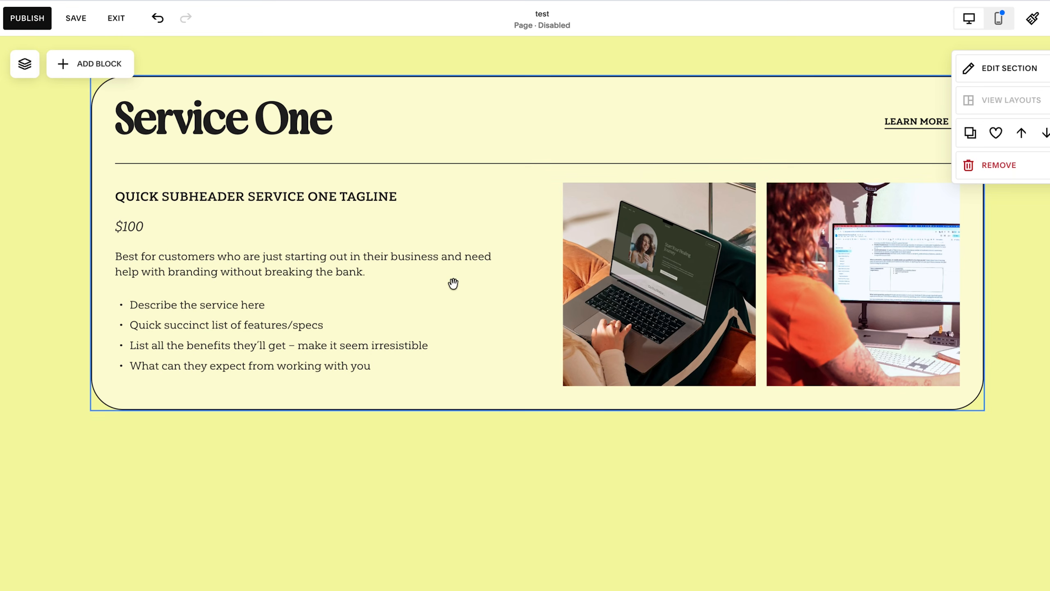
scroll(482, 346, "down", 8)
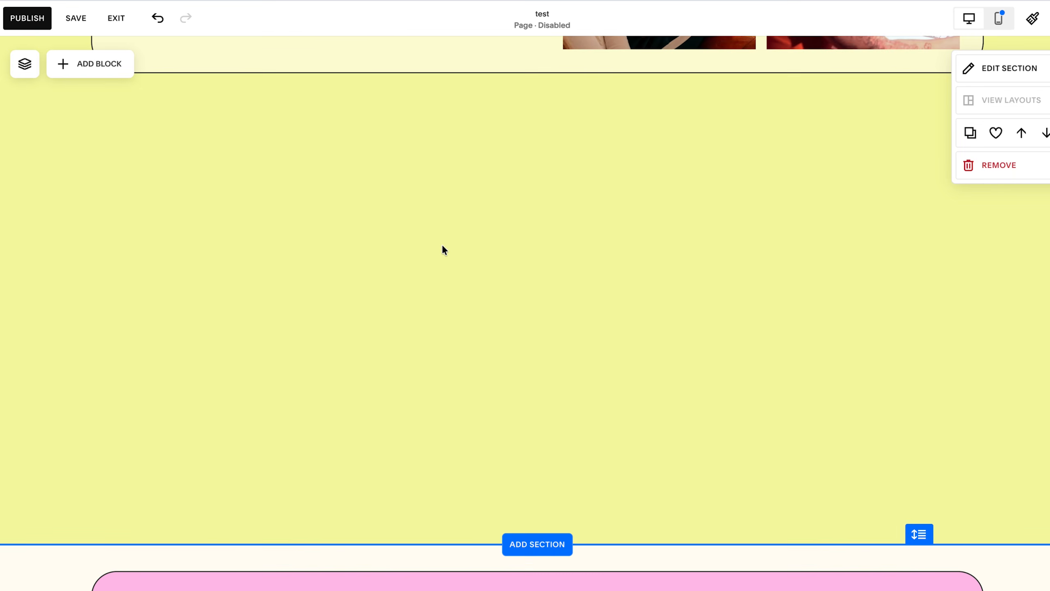
left_click(98, 64)
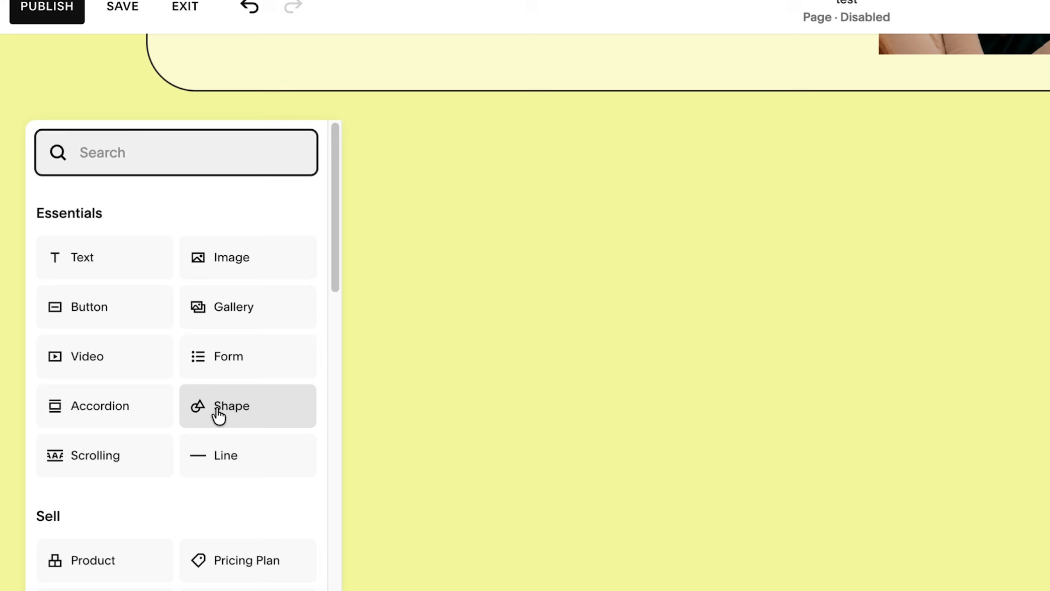
left_click(229, 413)
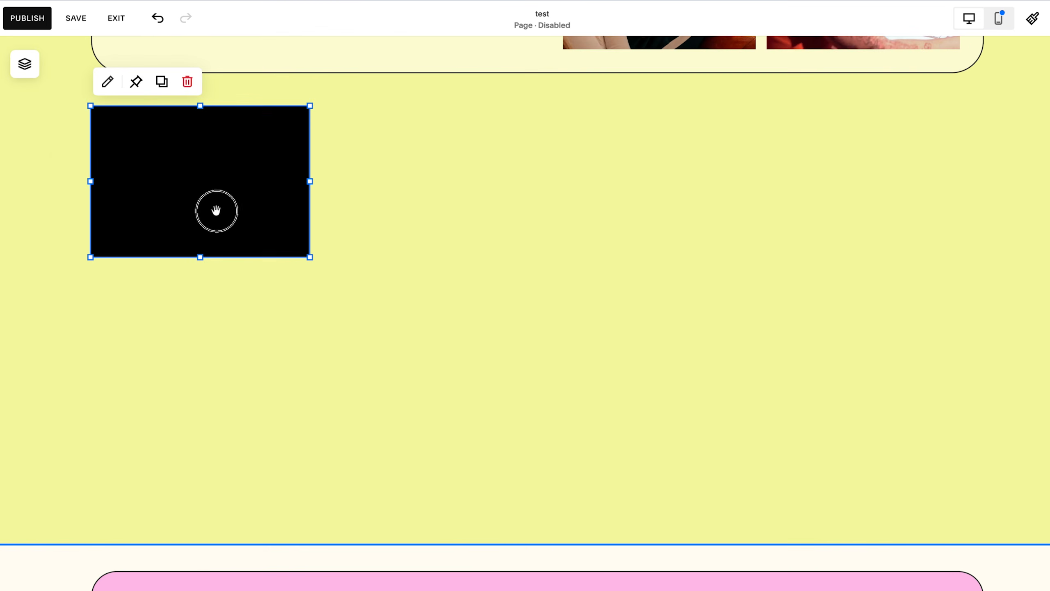
left_click_drag(339, 302, 208, 316)
left_click_drag(131, 217, 124, 240)
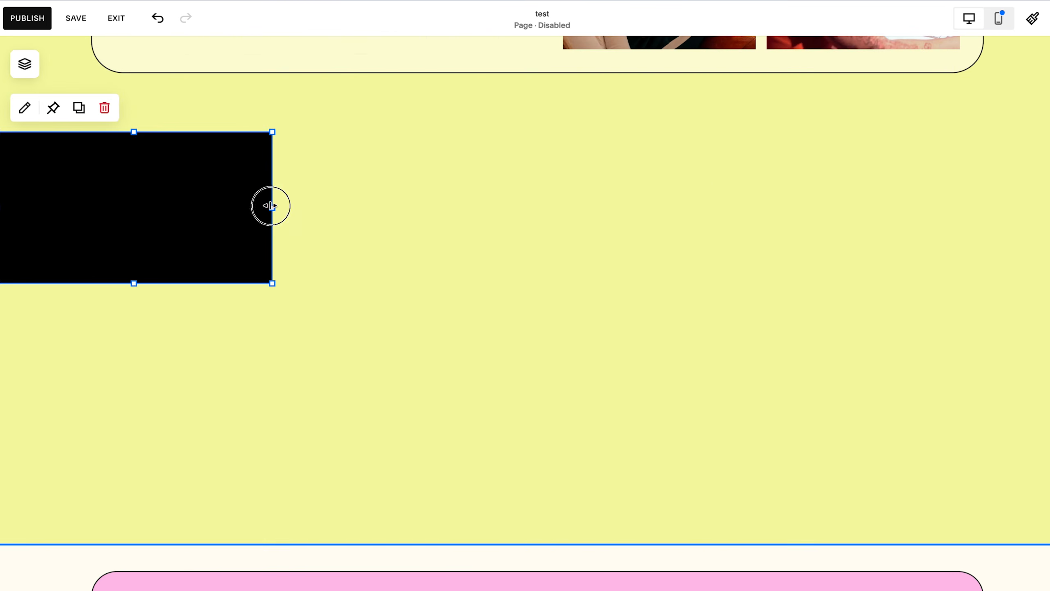
Stretch the shape across the full page width and extend its height down to the section's bottom edge
left_click_drag(269, 206, 1027, 212)
left_click_drag(913, 206, 989, 229)
left_click(537, 281)
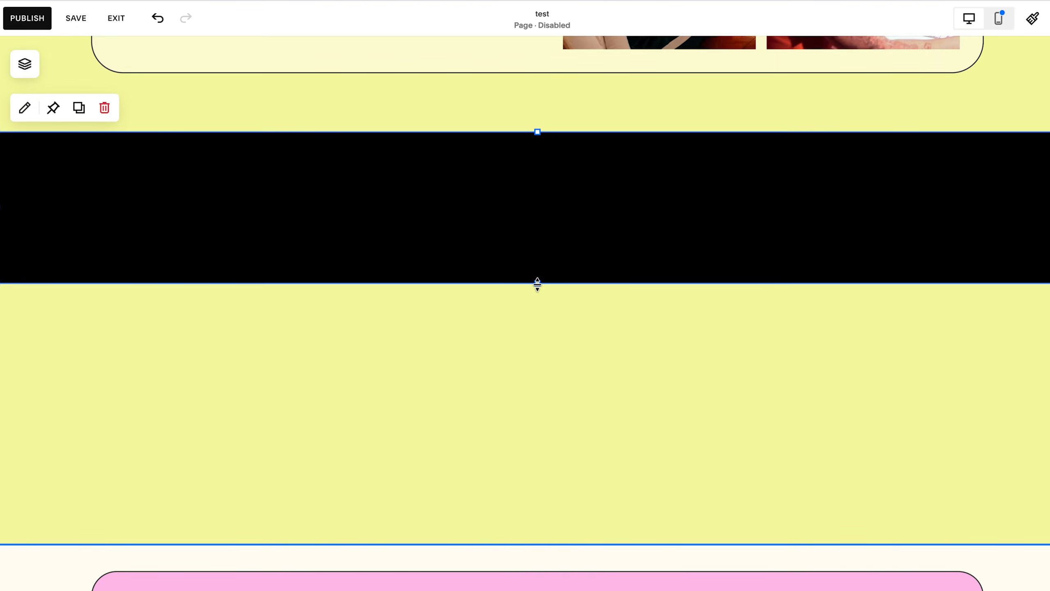
left_click_drag(537, 284, 411, 562)
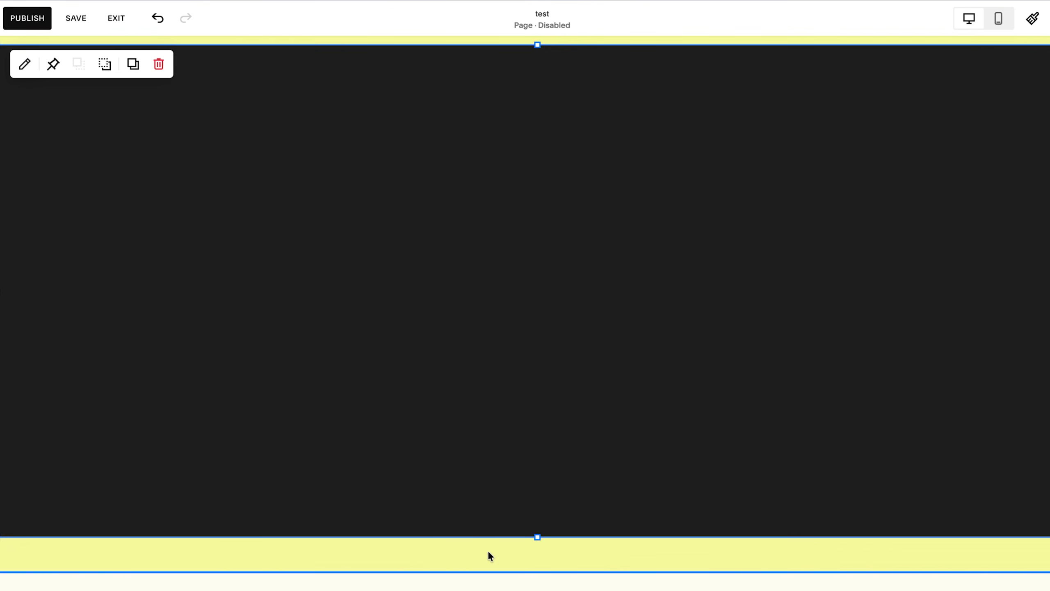
Try resizing the shape to close the gap beneath it, and turn off Fill Screen for its section
left_click_drag(535, 535, 579, 506)
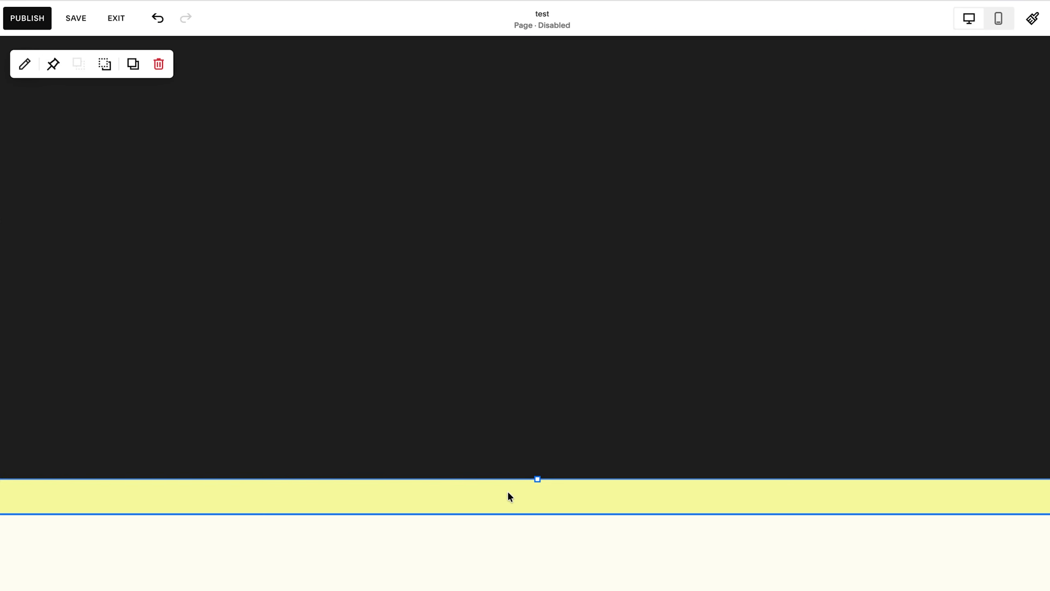
left_click(536, 480)
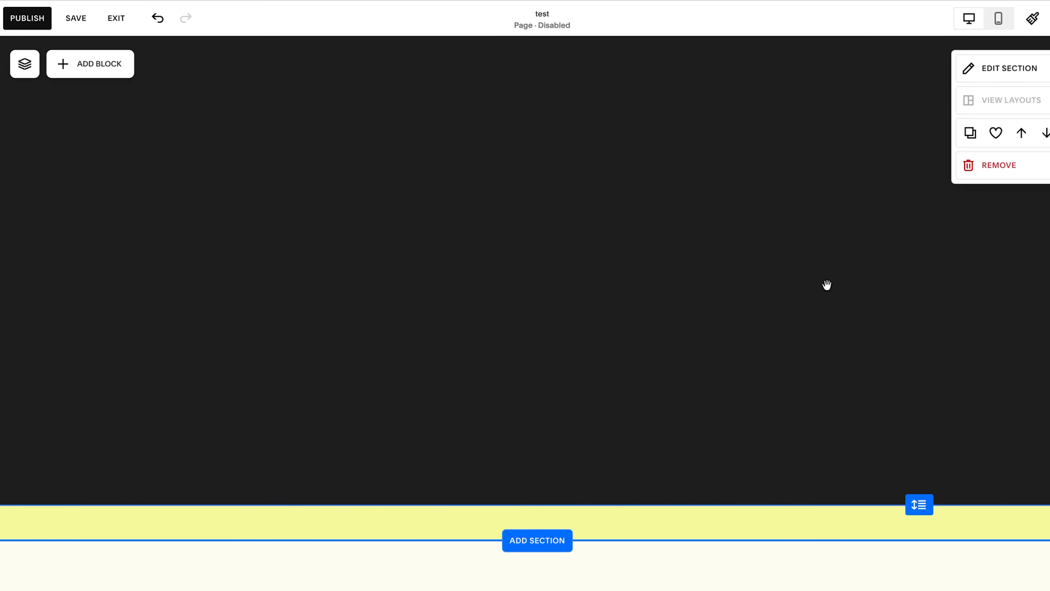
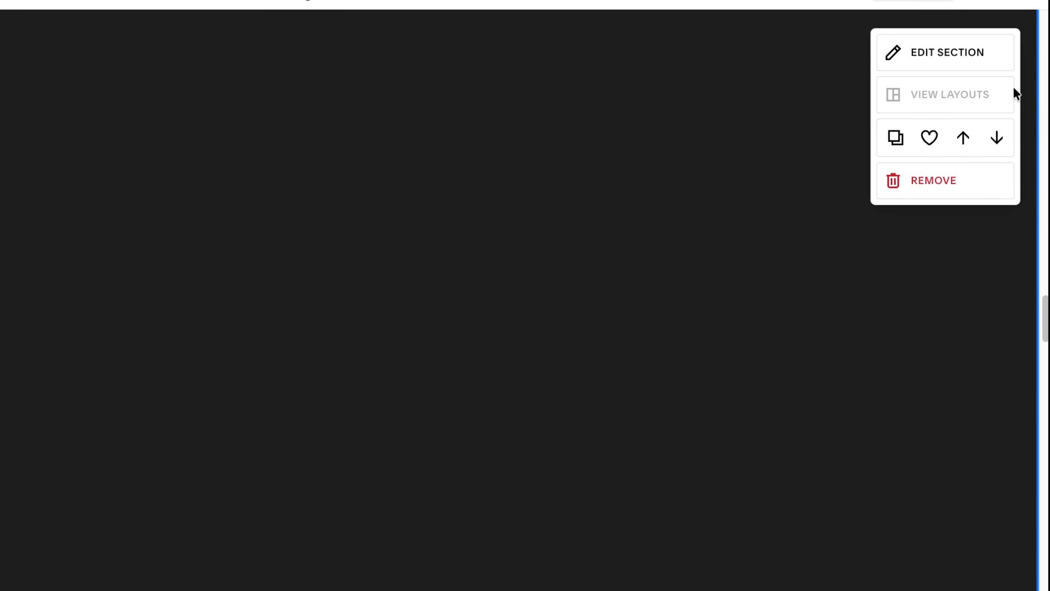
left_click(947, 53)
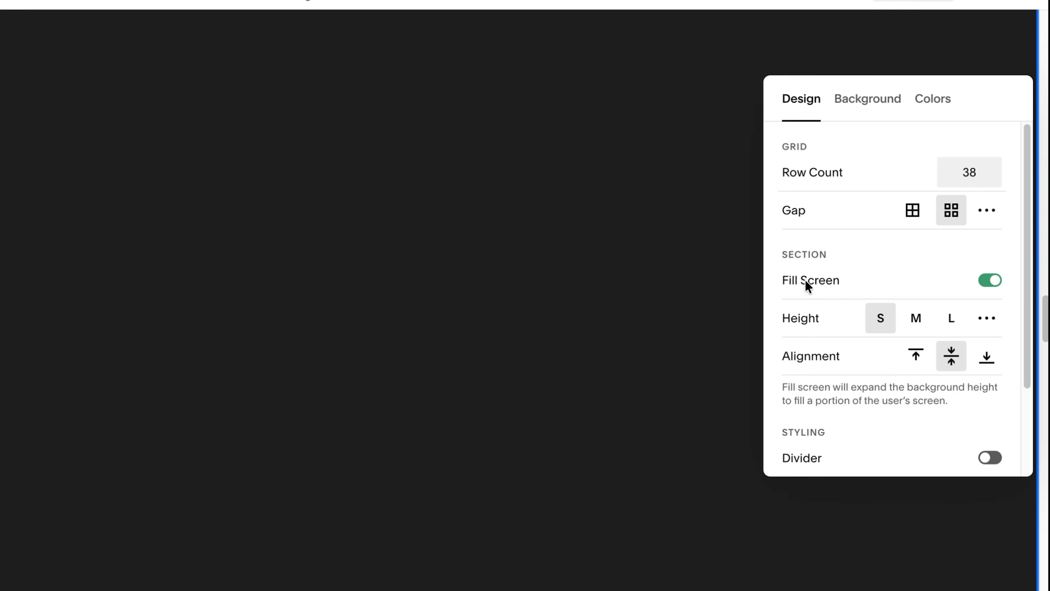
left_click(992, 282)
left_click_drag(537, 496, 496, 498)
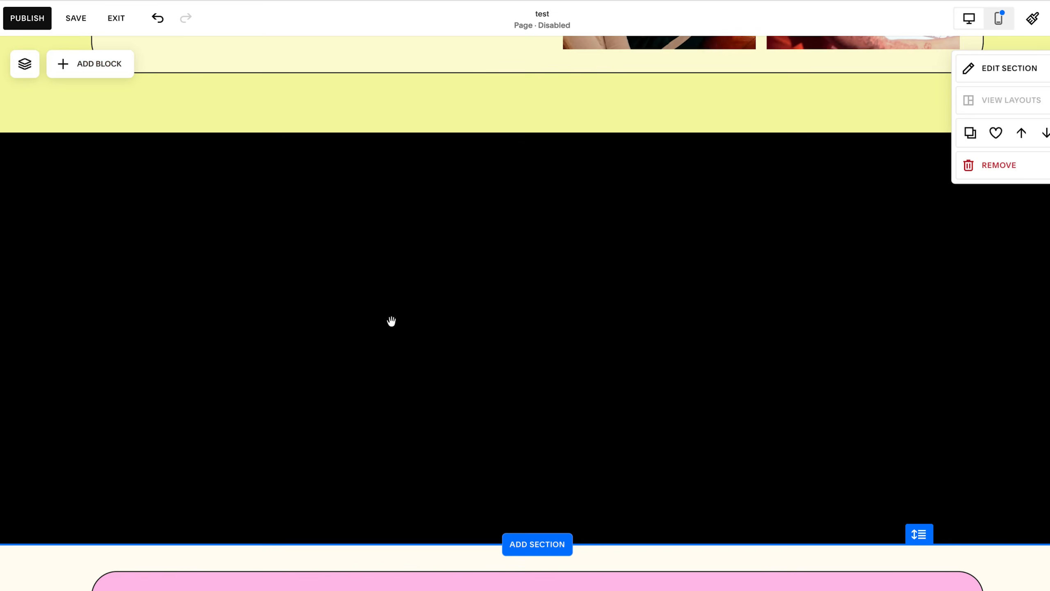
Recolor the full-width shape below the card with the palette's cream color
left_click(40, 136)
double_click(349, 295)
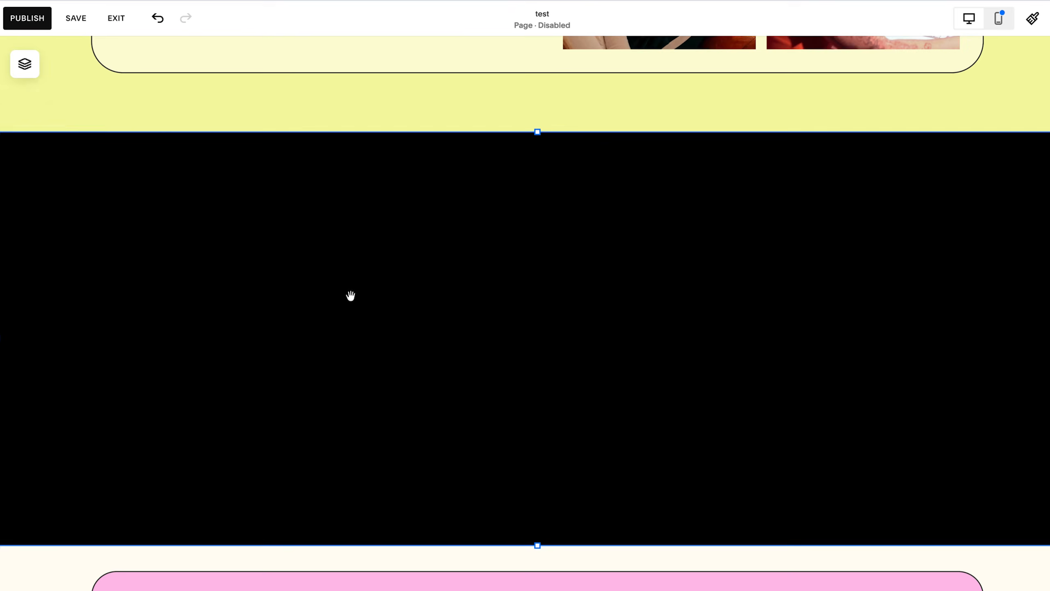
left_click(1020, 421)
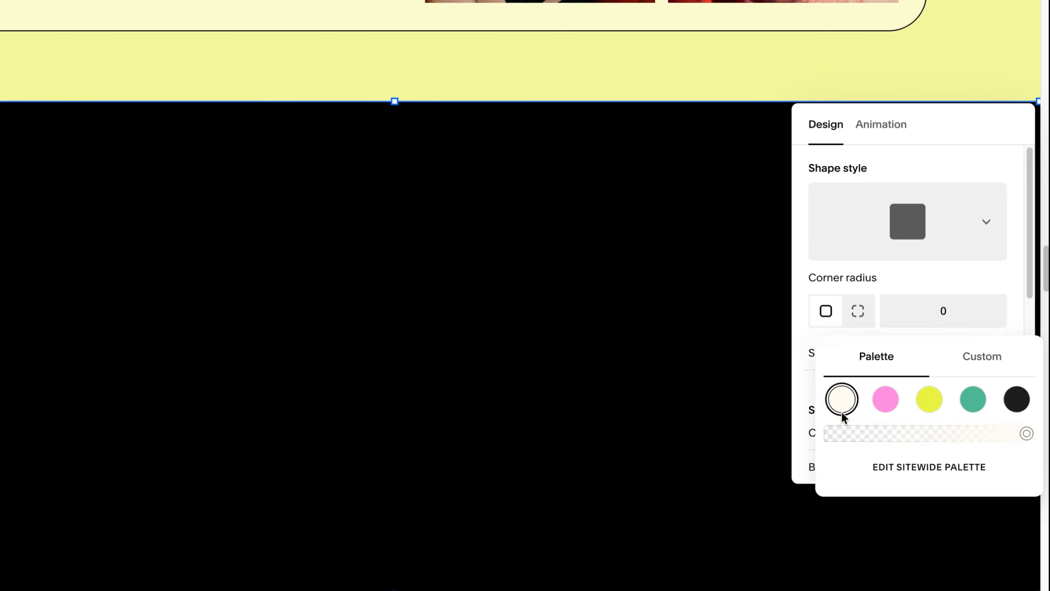
left_click(878, 390)
scroll(462, 331, "up", 1)
scroll(943, 405, "down", 5)
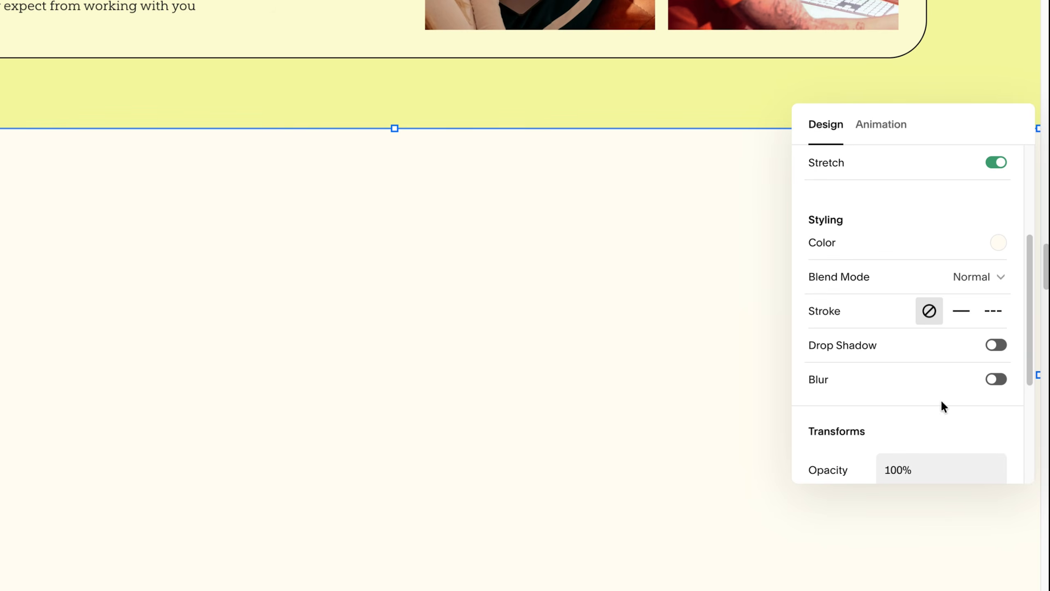
Add a solid stroke to the cream background shape and extend its lower edge to the section's bottom
left_click(962, 315)
left_click(992, 379)
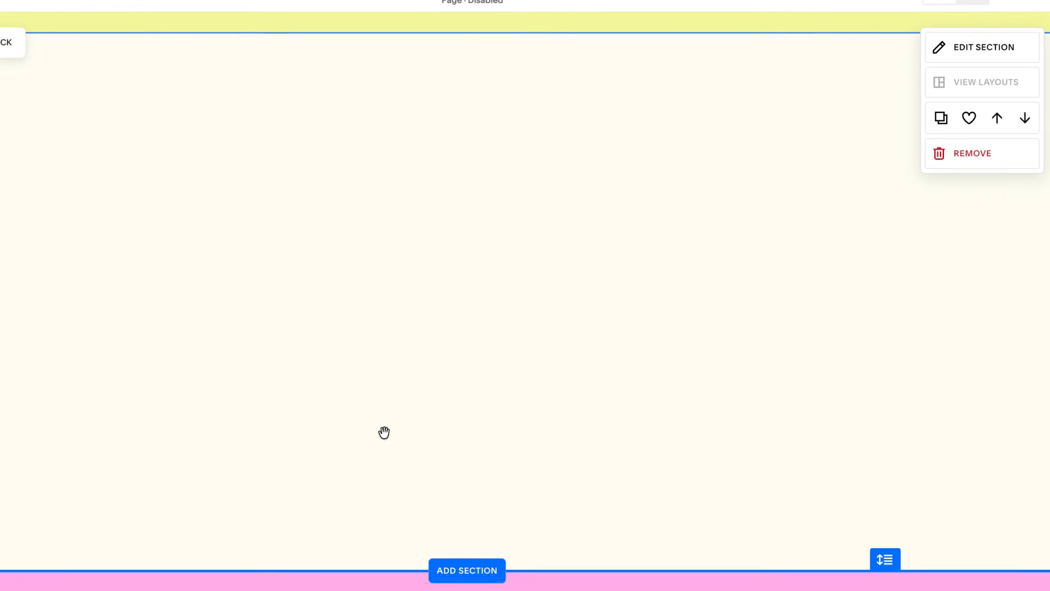
left_click(555, 497)
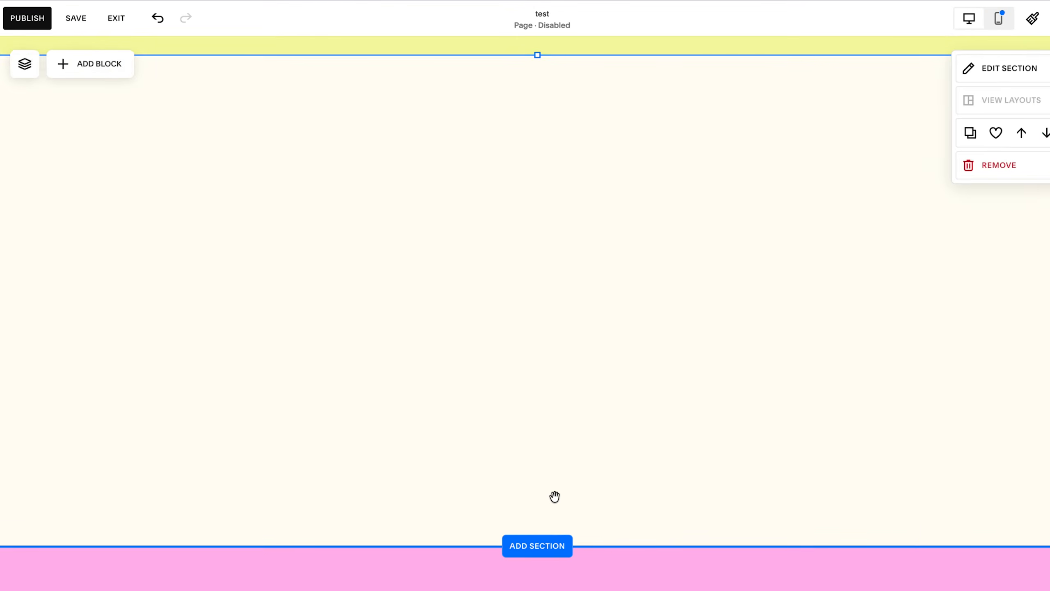
scroll(552, 494, "down", 2)
left_click_drag(535, 466, 537, 519)
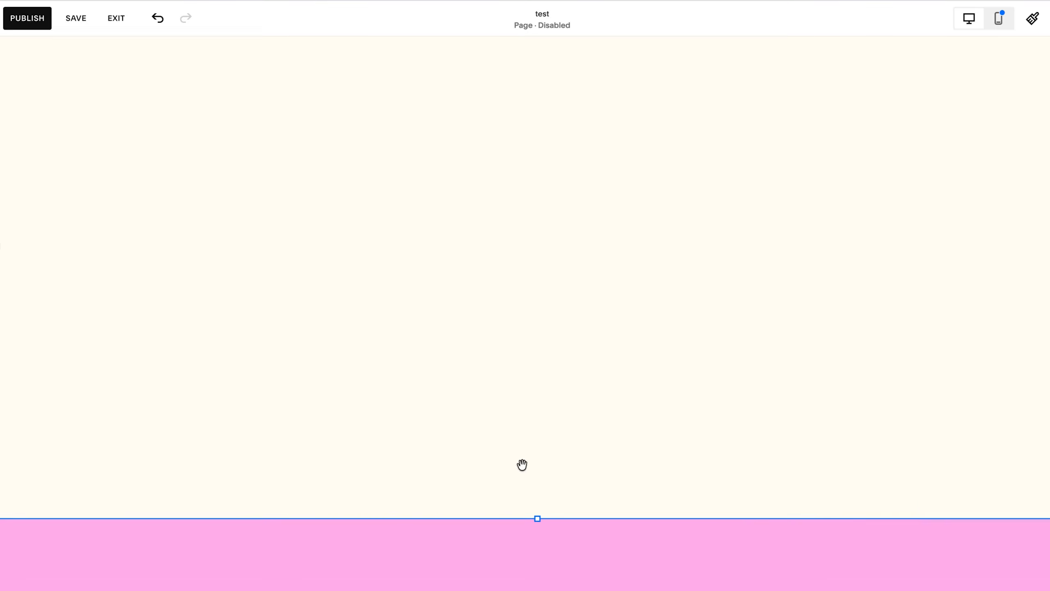
Arrange the image, headings, line and paragraph on the cream shape, bringing the Lorem Ipsum heading in front of the image
left_click_drag(325, 202, 340, 282)
left_click_drag(340, 283, 341, 291)
left_click_drag(724, 89, 724, 273)
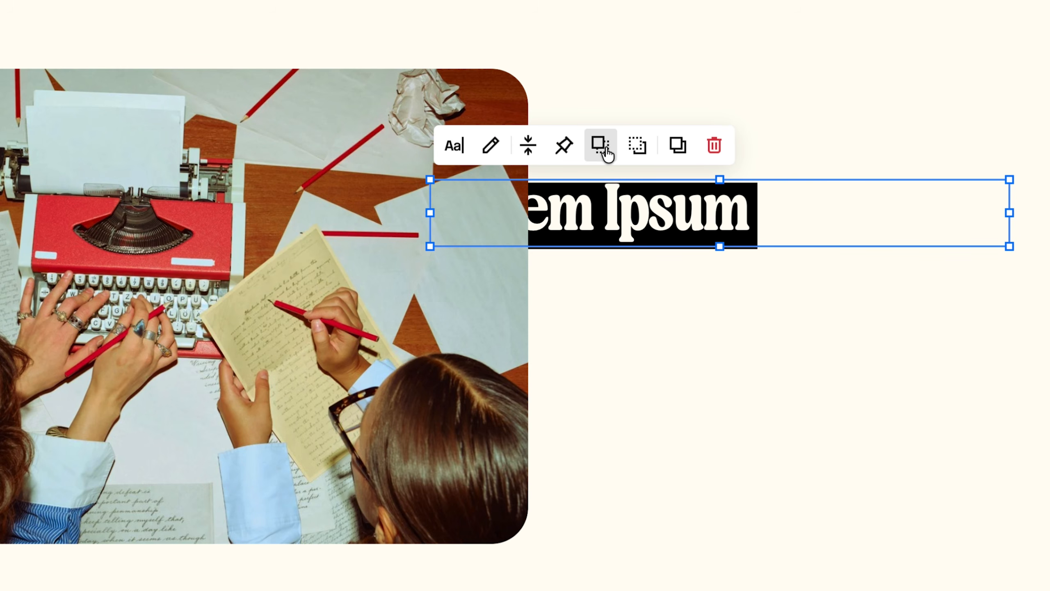
left_click(604, 147)
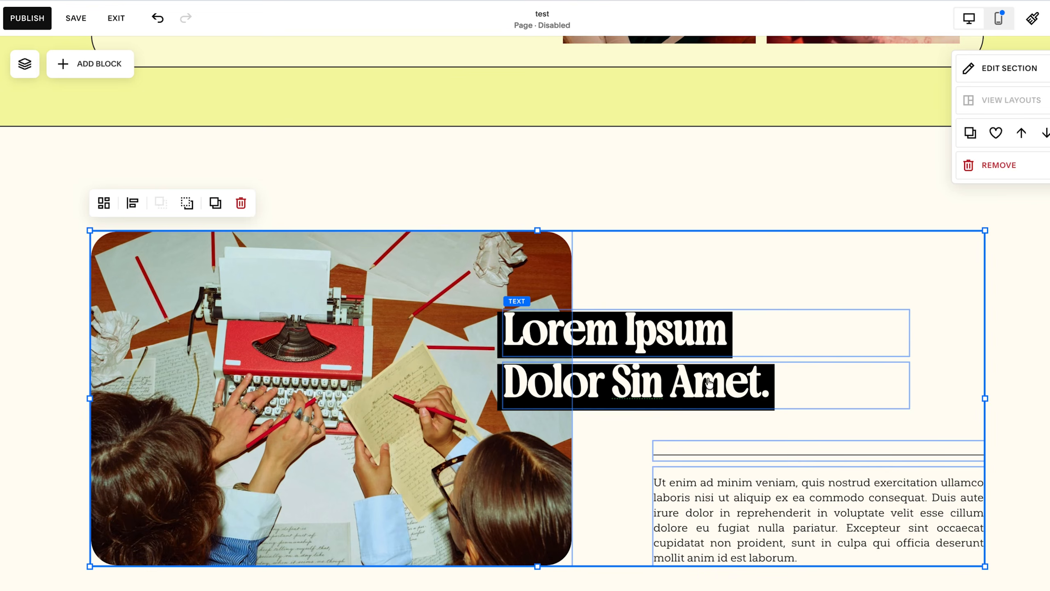
left_click(748, 485)
left_click_drag(749, 485, 750, 472)
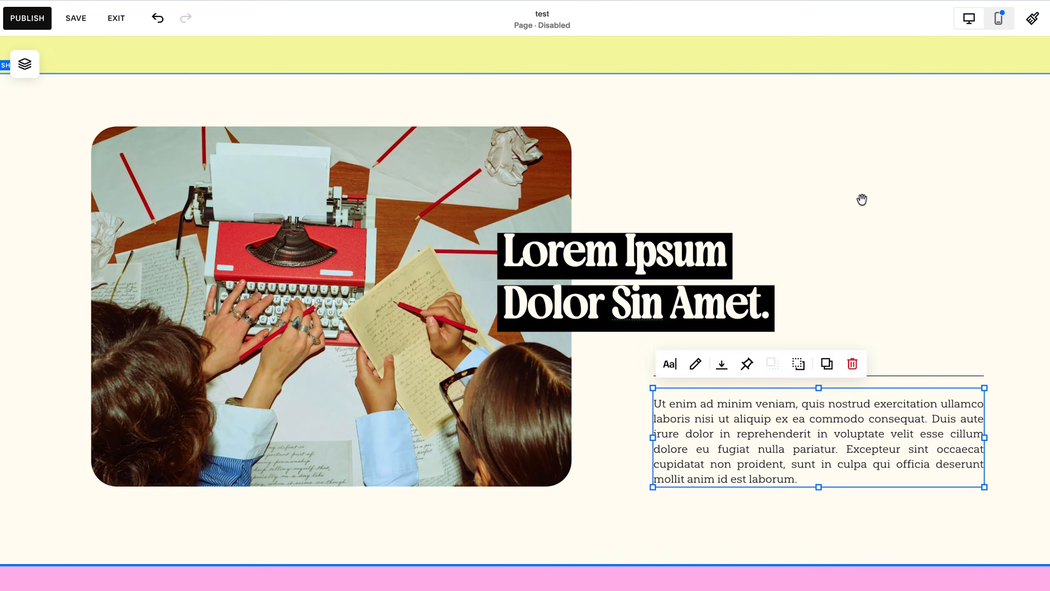
left_click(862, 201)
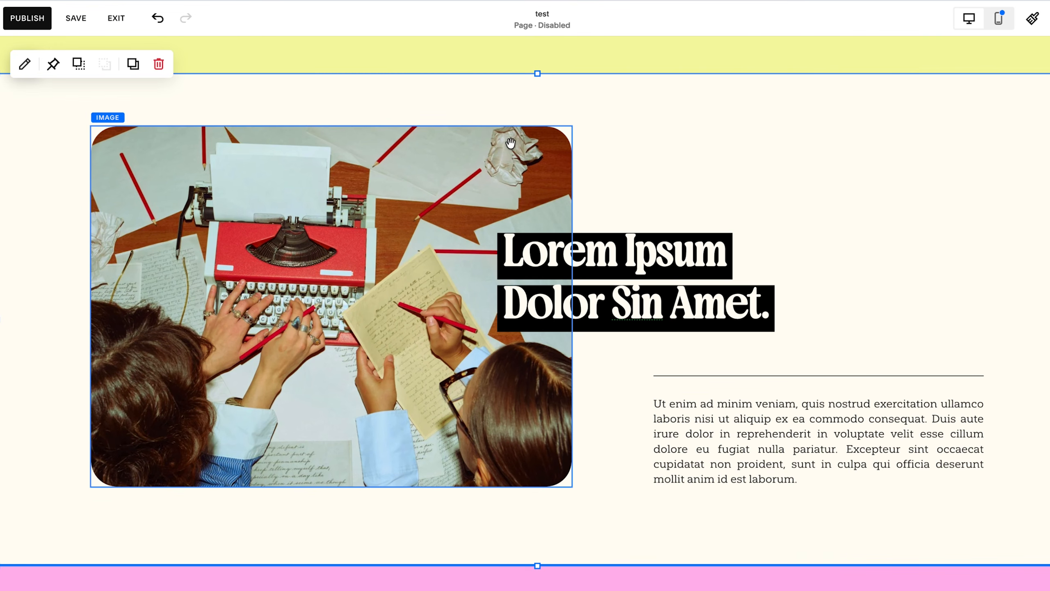
Pin the Service One stack to the top of the page so it stays in place during scrolling
scroll(872, 255, "up", 10)
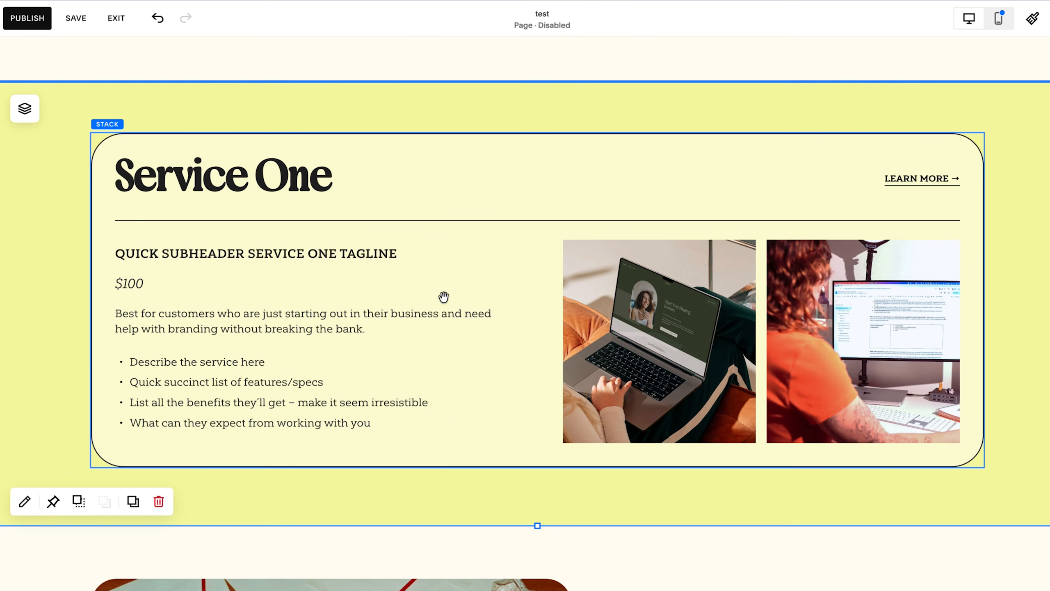
left_click(471, 294)
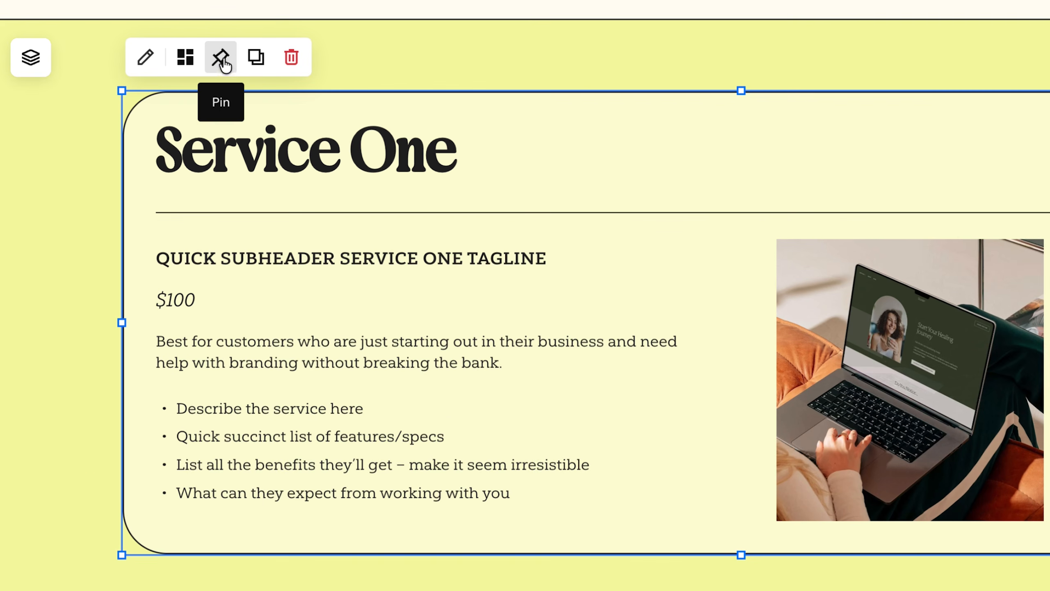
left_click(221, 58)
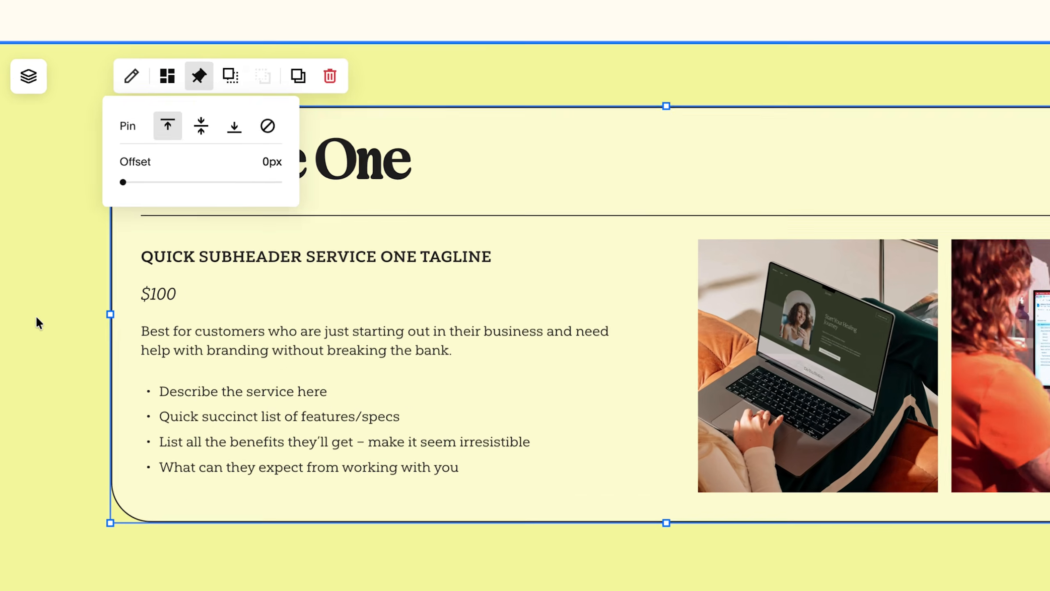
left_click(37, 316)
scroll(37, 306, "down", 2)
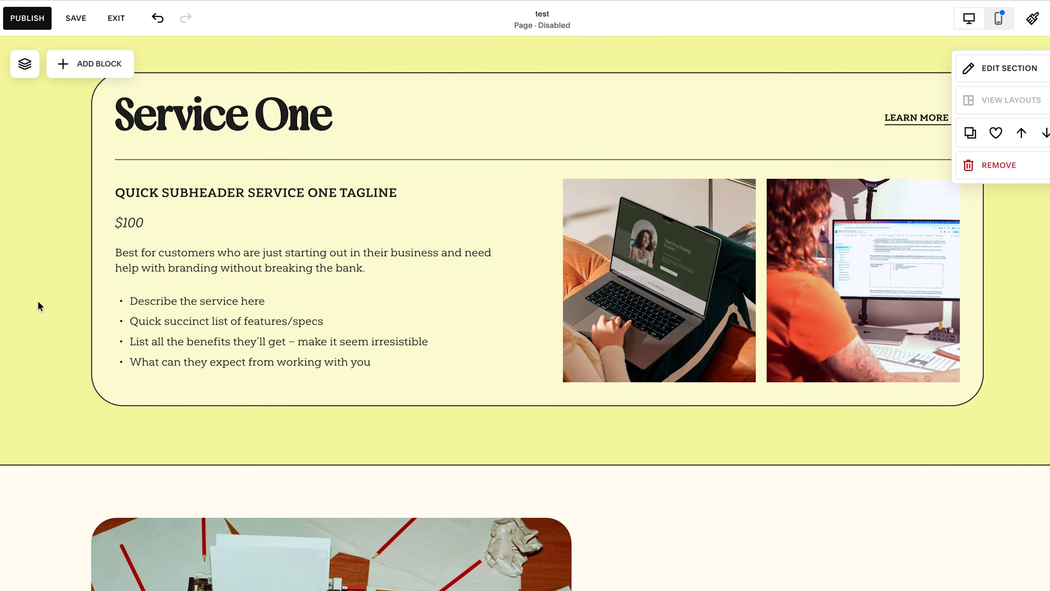
scroll(38, 306, "down", 1)
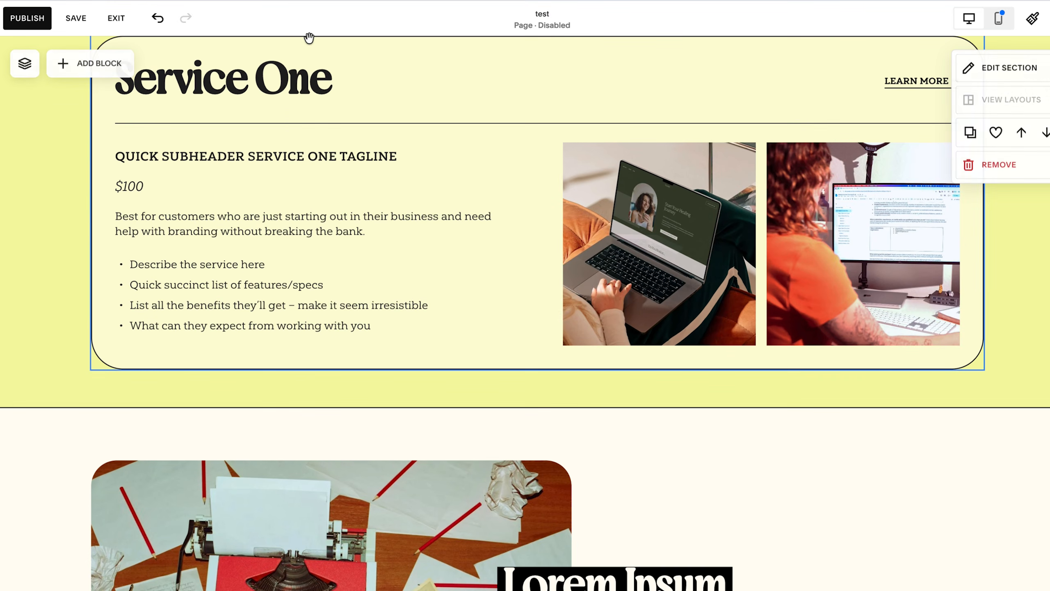
Set the top pin offset of the Service One stack to about 29px
scroll(80, 253, "up", 2)
left_click(323, 265)
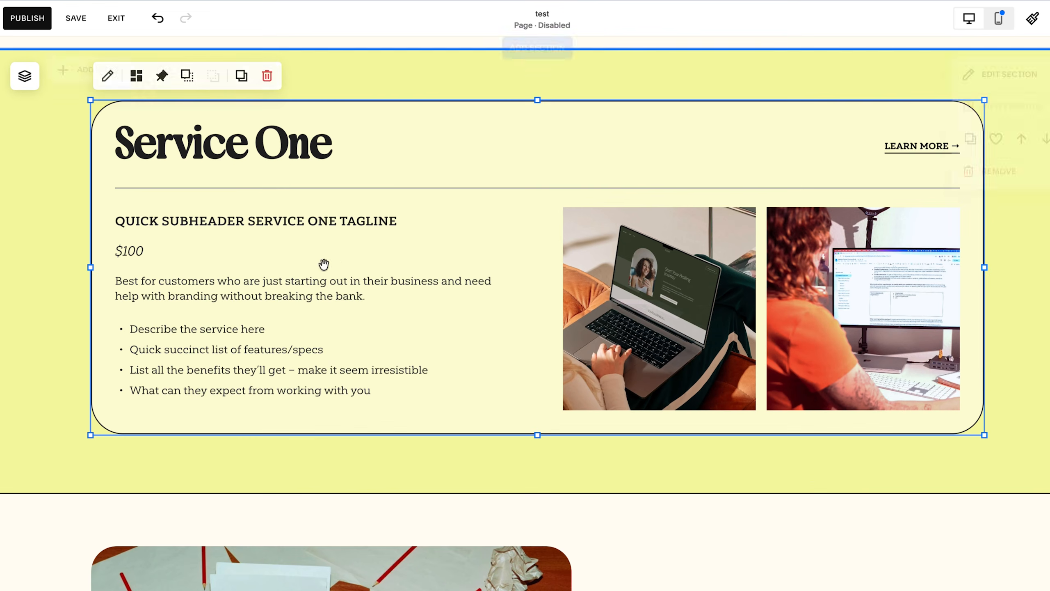
left_click(170, 81)
scroll(305, 197, "down", 2)
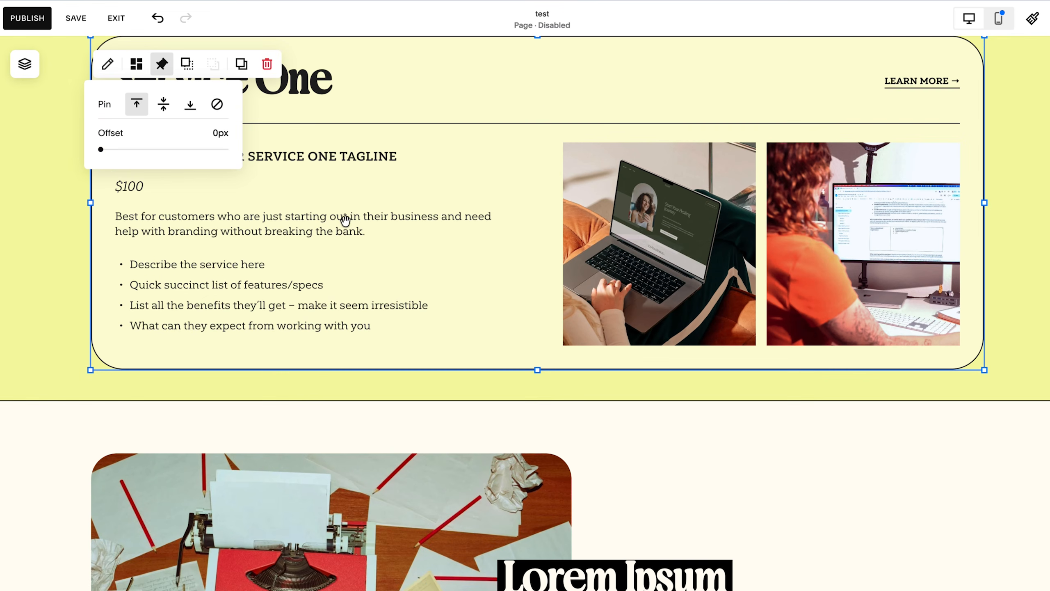
left_click_drag(101, 149, 114, 150)
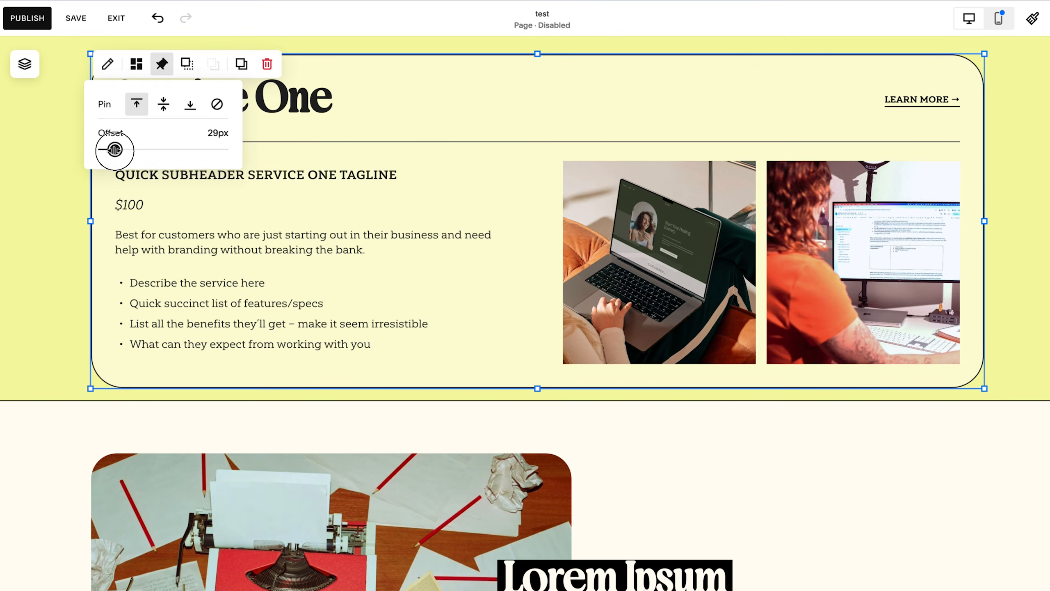
Check how the pinned Service One card behaves as the cream image area passes over it
scroll(1025, 300, "up", 3)
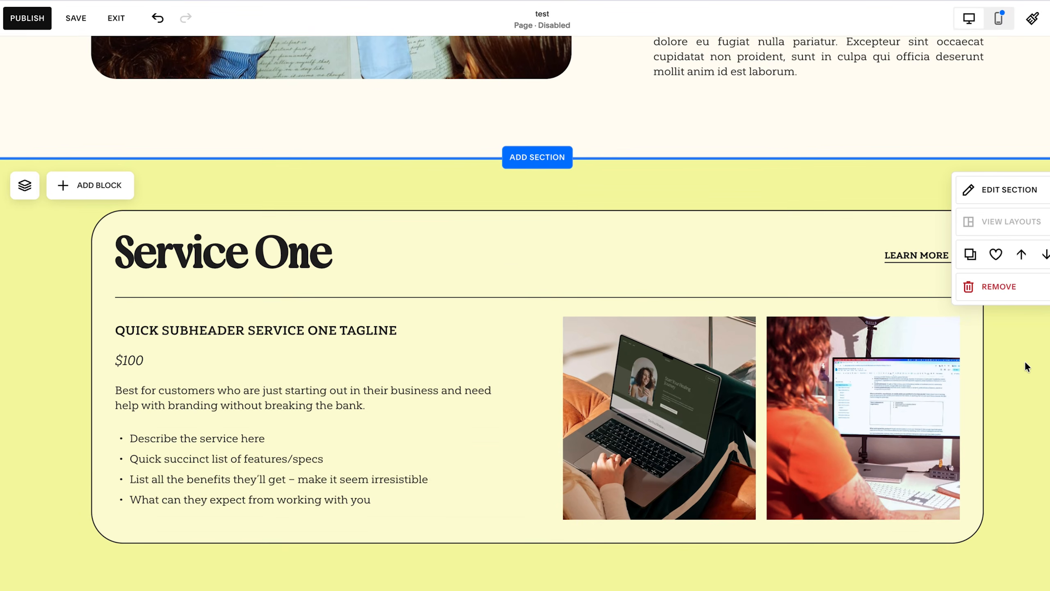
scroll(1025, 365, "down", 5)
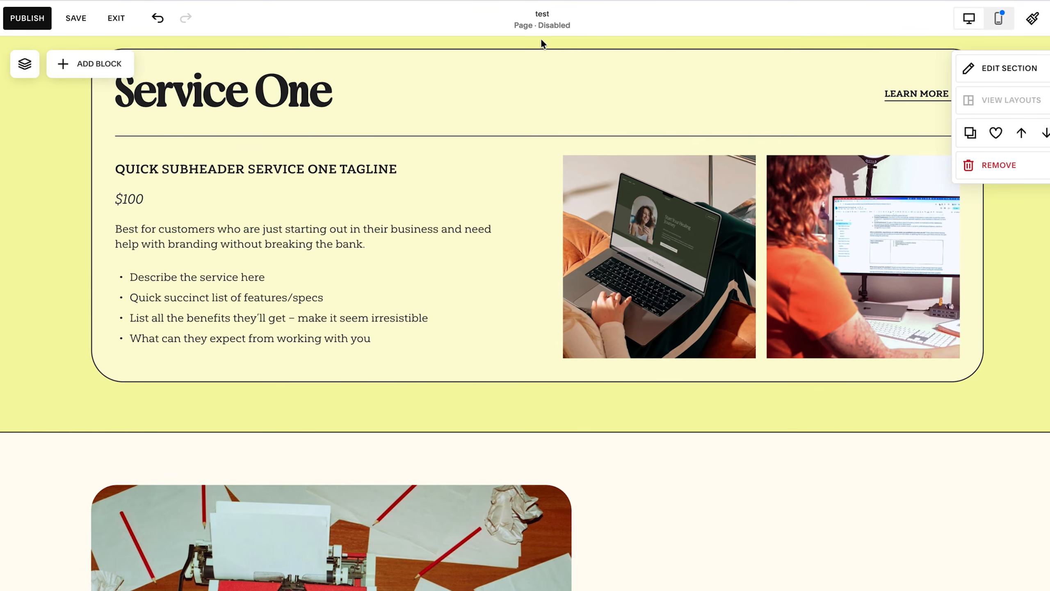
scroll(804, 84, "down", 2)
scroll(772, 170, "down", 5)
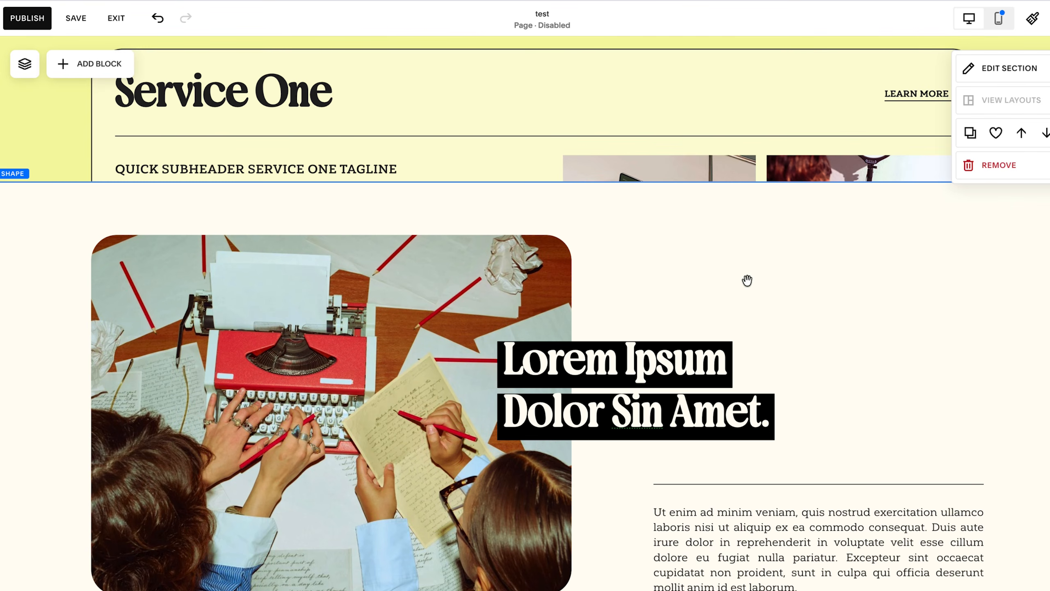
scroll(745, 281, "down", 2)
scroll(746, 281, "down", 2)
scroll(748, 288, "up", 10)
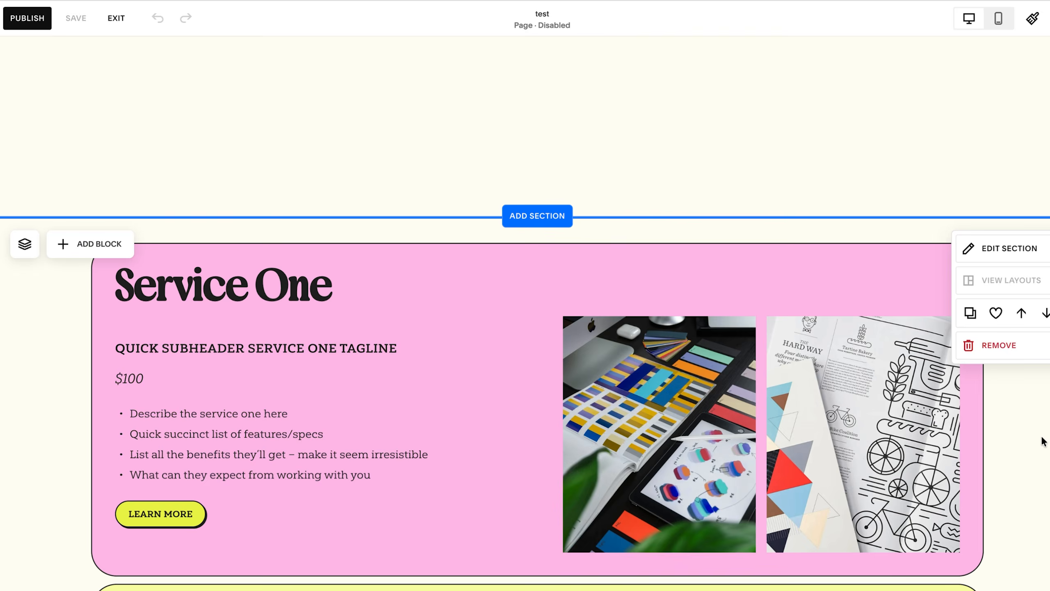
Examine how the four coloured service cards pin and overlap, and how the pink shape below passes over them
scroll(1043, 441, "down", 4)
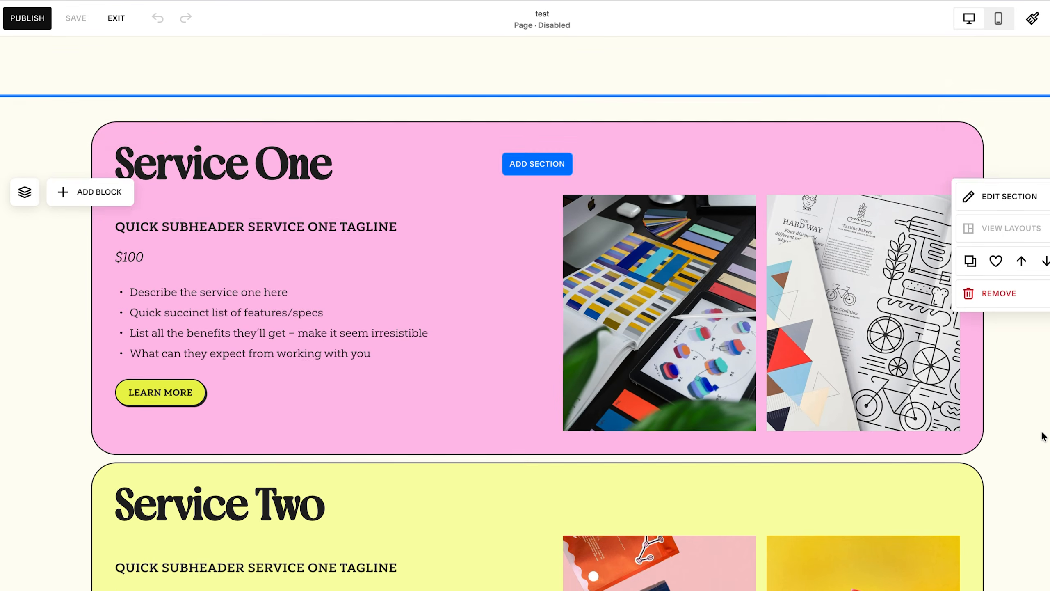
scroll(1042, 427, "down", 10)
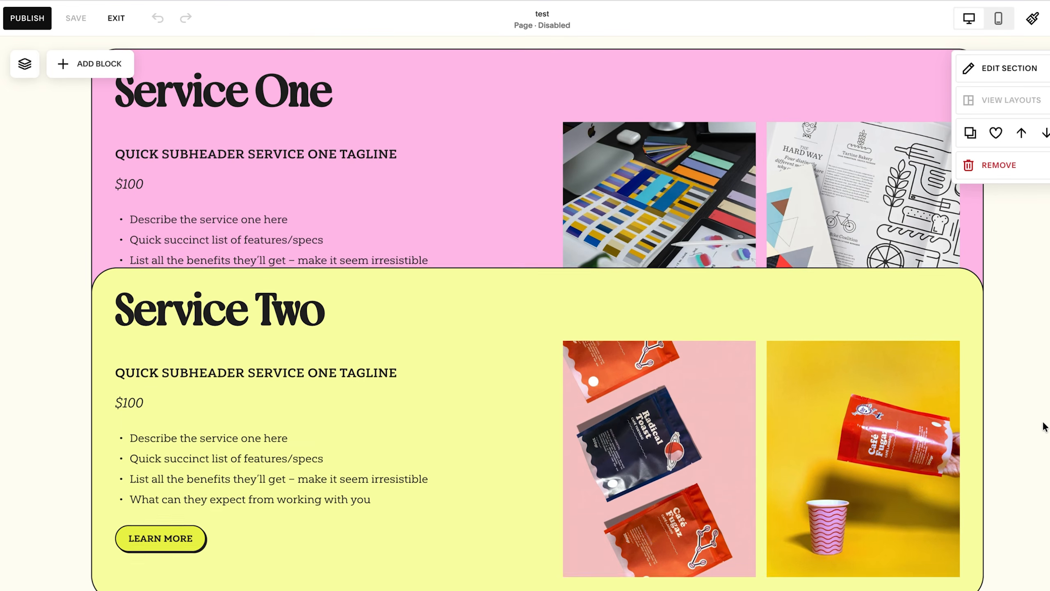
scroll(1043, 426, "down", 10)
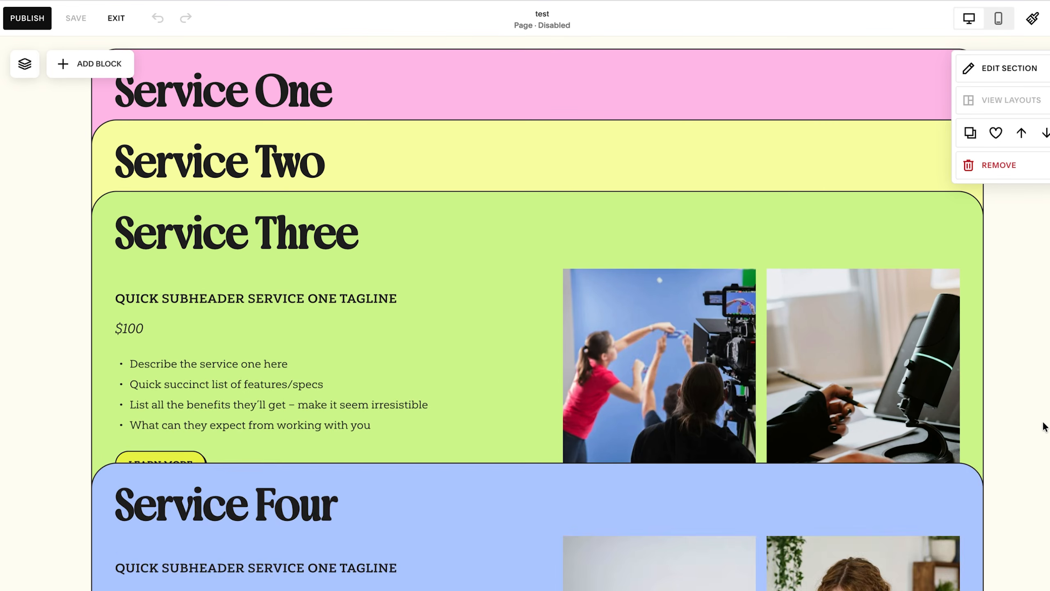
scroll(1043, 427, "down", 3)
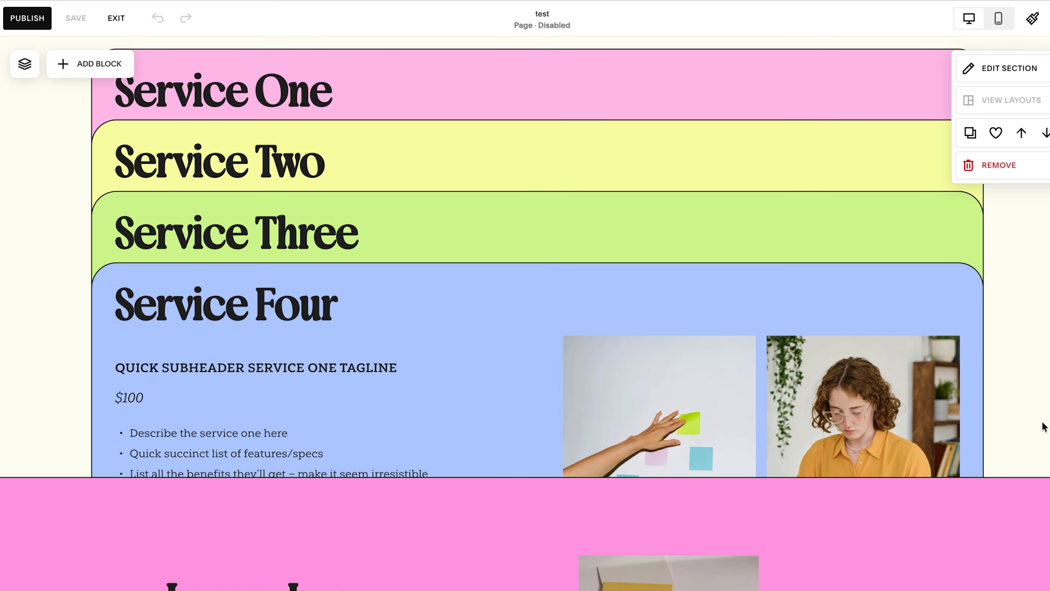
scroll(1010, 356, "up", 10)
scroll(1010, 357, "down", 6)
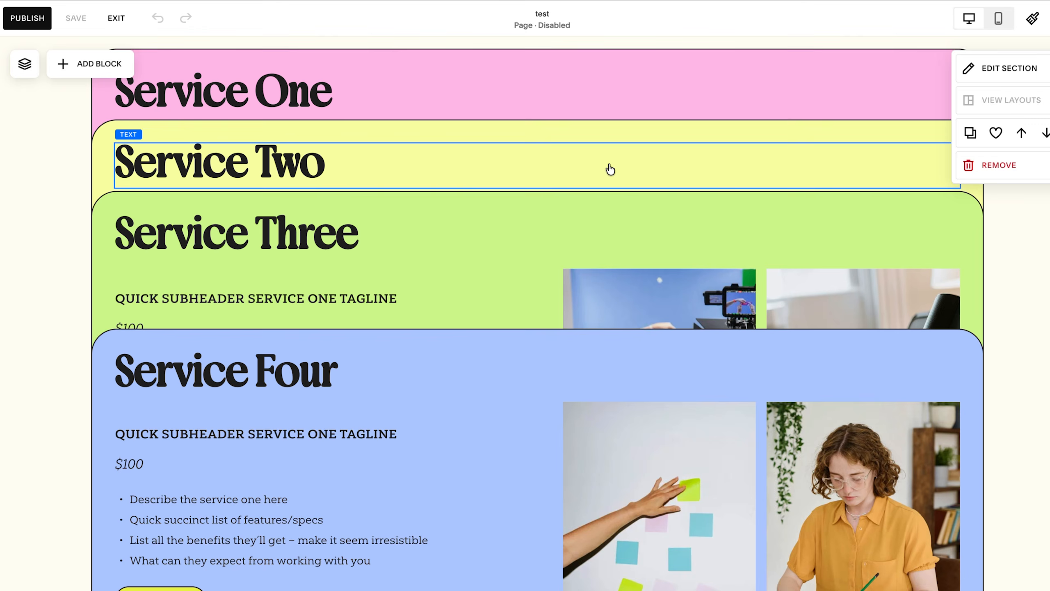
scroll(874, 239, "down", 2)
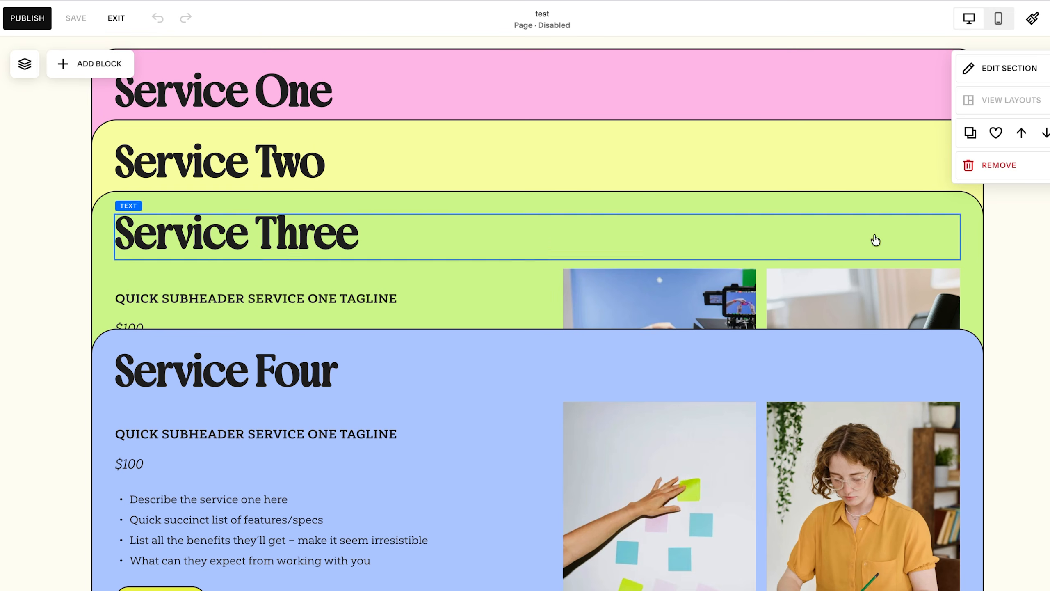
scroll(1017, 270, "down", 5)
scroll(1036, 304, "down", 2)
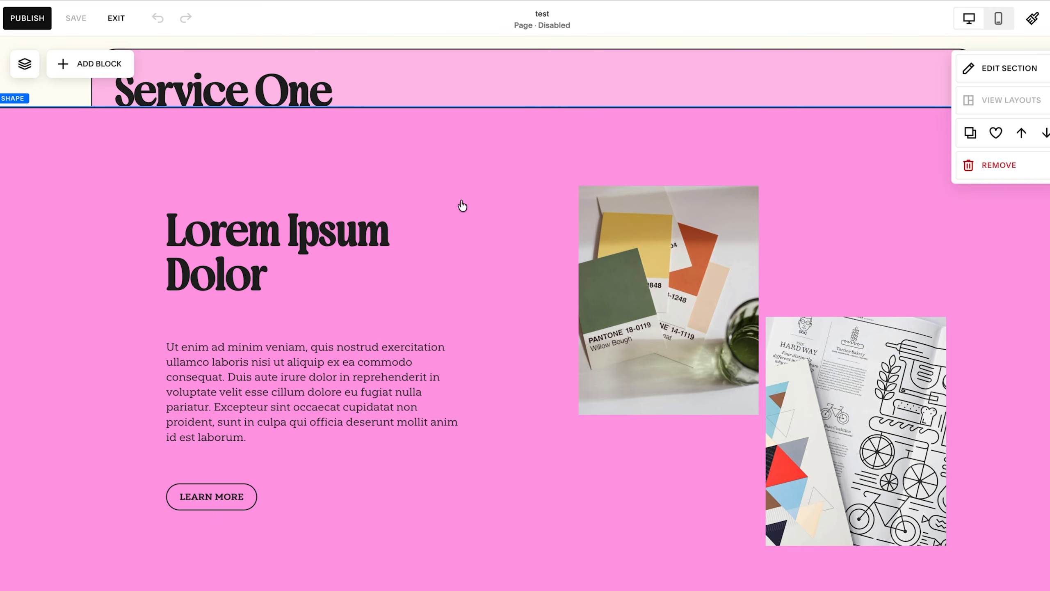
scroll(534, 366, "up", 5)
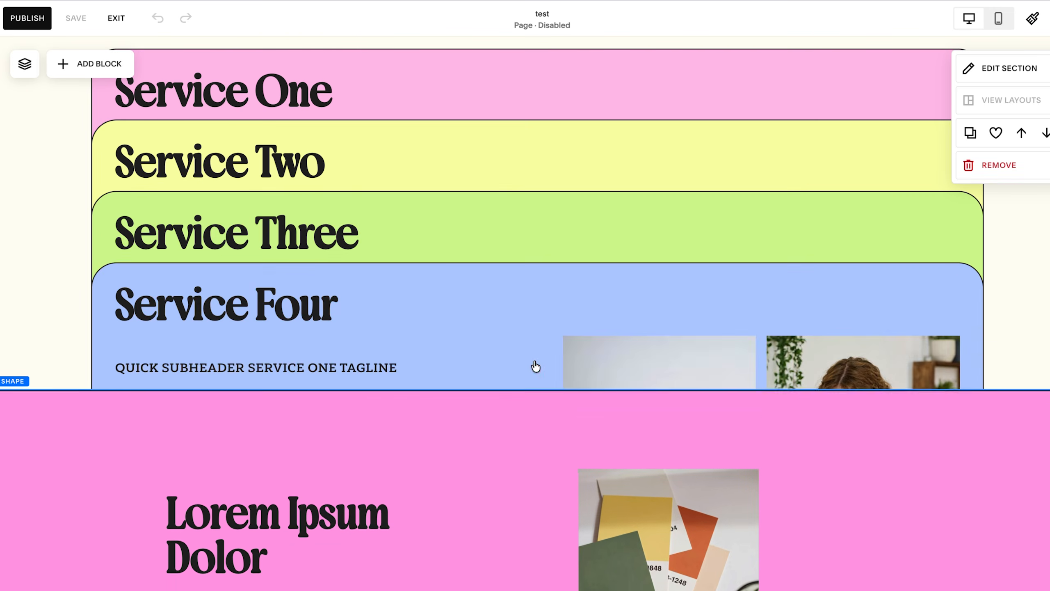
scroll(425, 351, "down", 5)
scroll(366, 365, "up", 5)
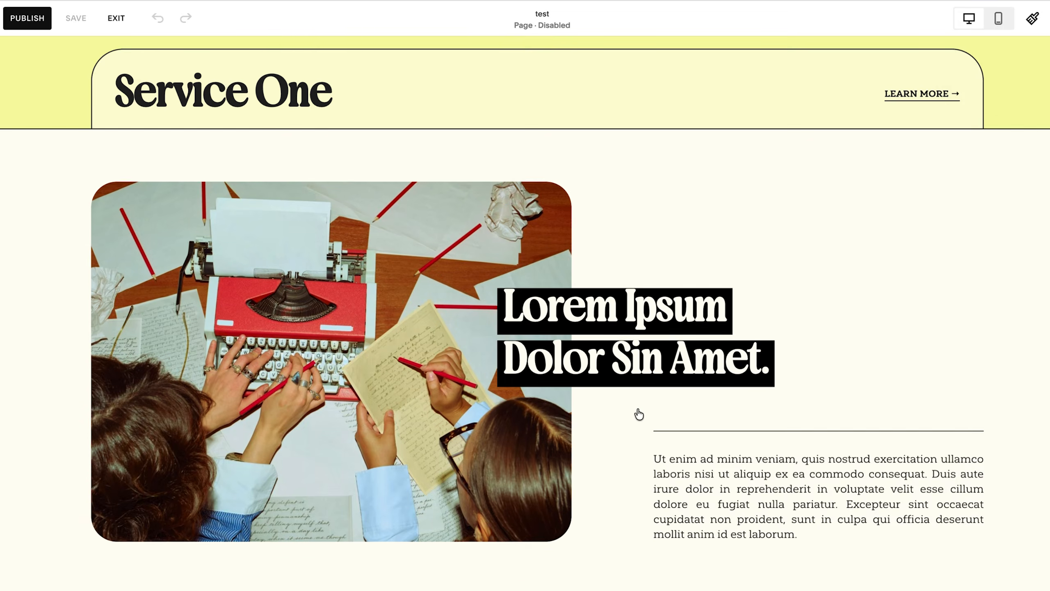
Duplicate the Service One section and check how its pinned stack behaves against the cream shape
scroll(639, 413, "up", 3)
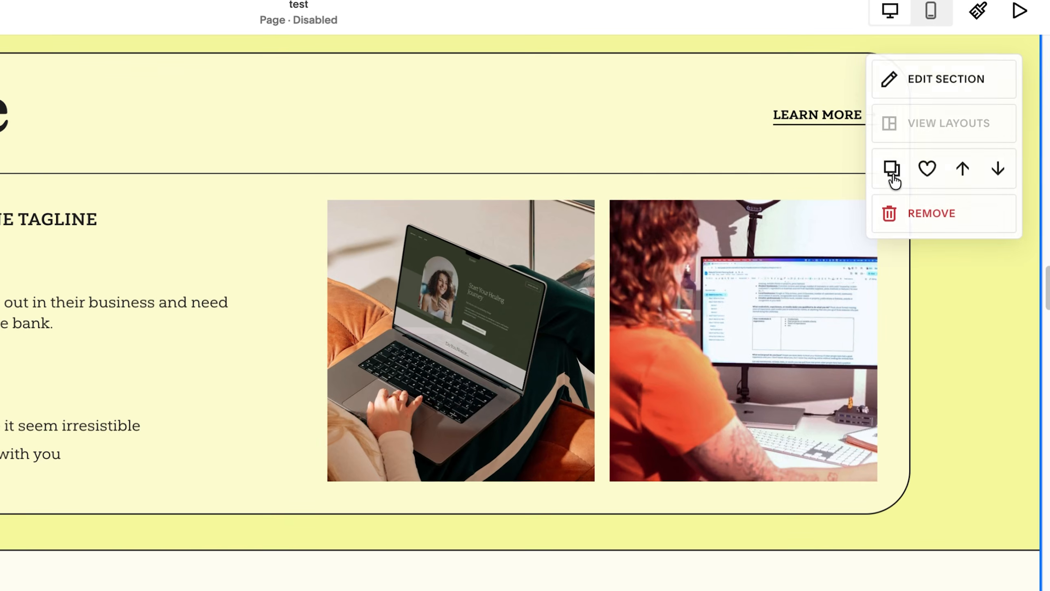
left_click(892, 178)
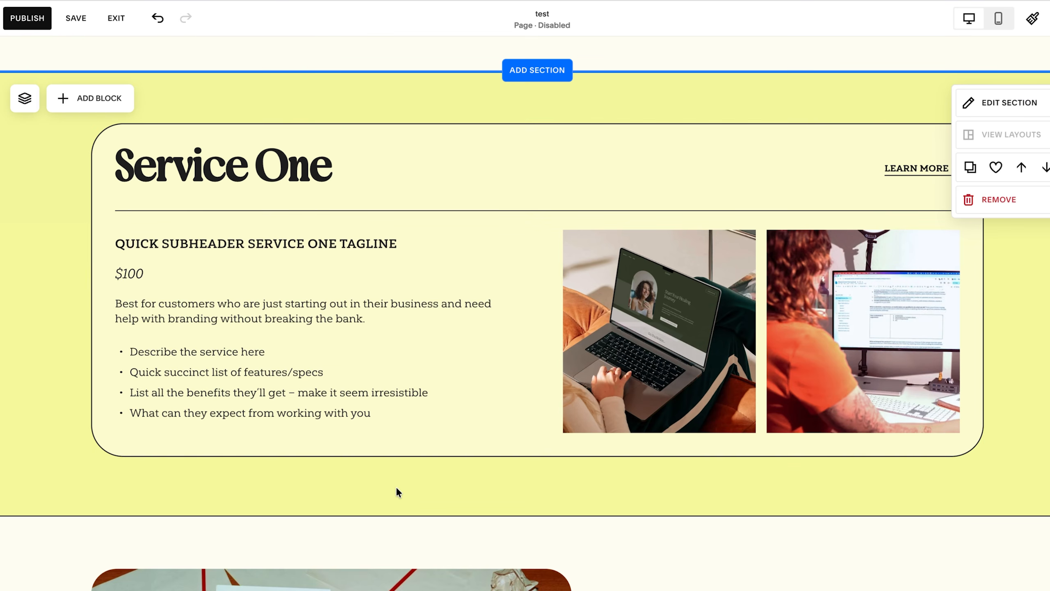
left_click(324, 307)
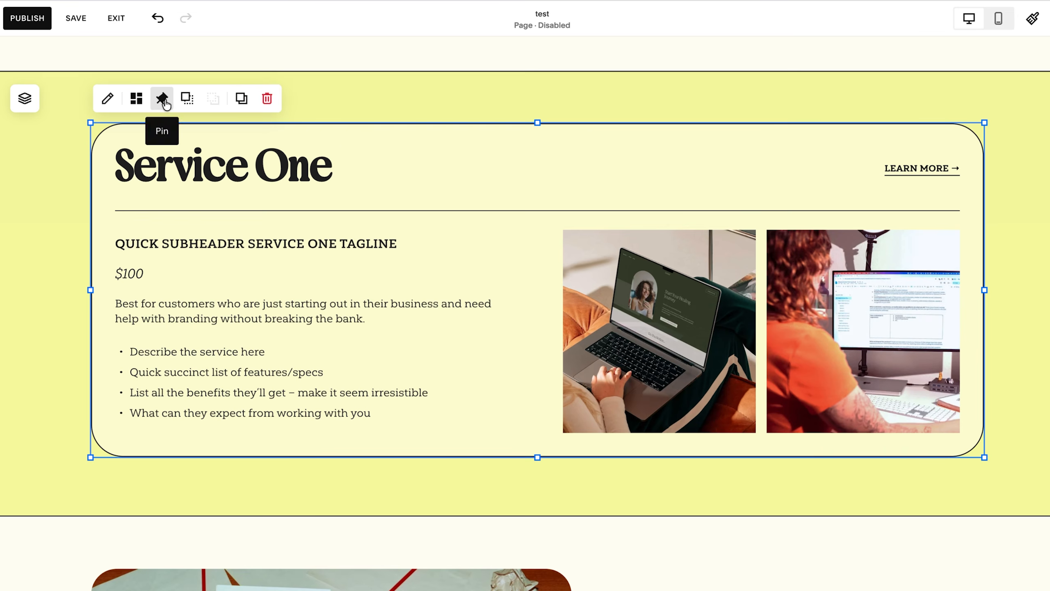
left_click(997, 324)
scroll(1008, 328, "down", 2)
scroll(502, 145, "down", 5)
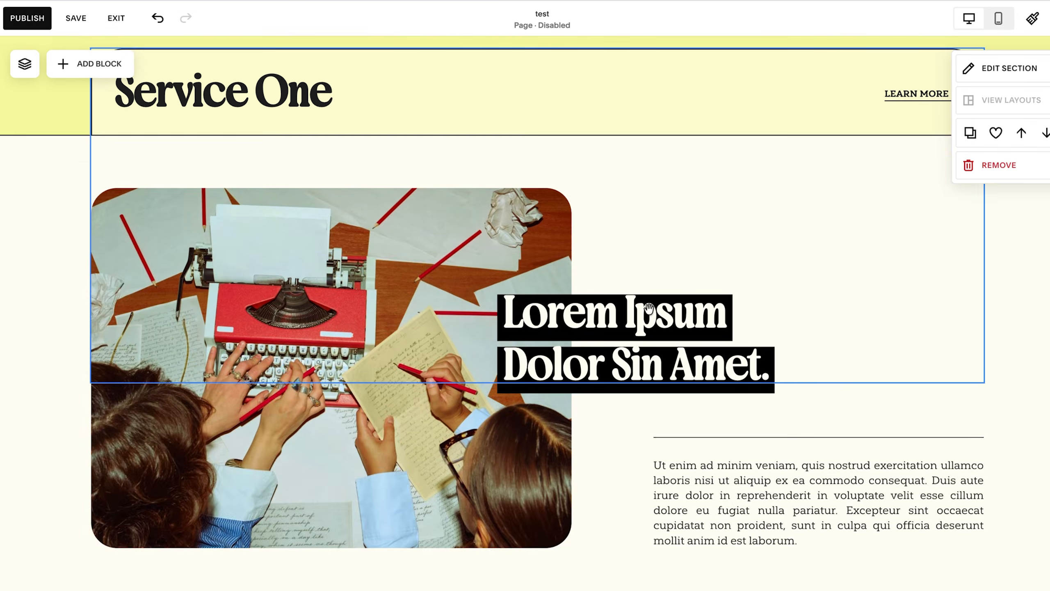
scroll(478, 235, "up", 5)
scroll(732, 357, "down", 4)
scroll(220, 166, "up", 6)
Remove the pin from the Service One stack in the duplicated section
left_click(219, 166)
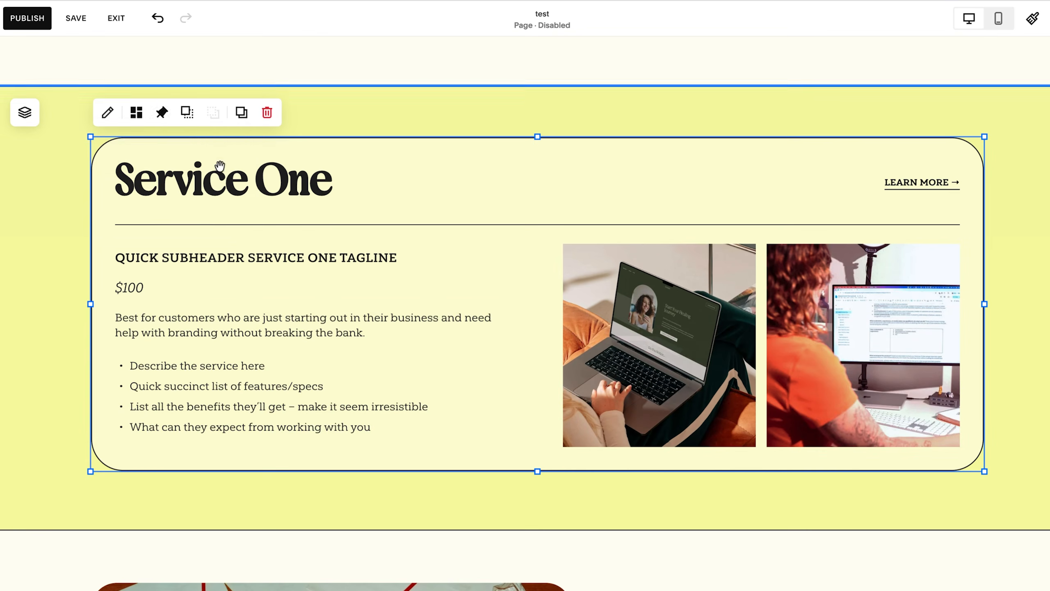
left_click(161, 112)
left_click(216, 154)
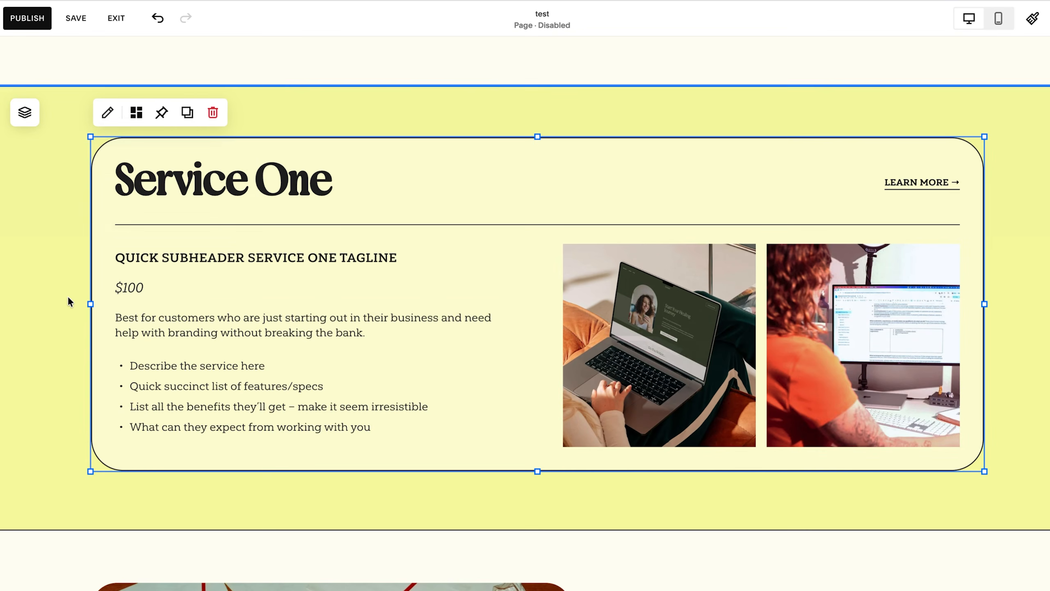
left_click(65, 273)
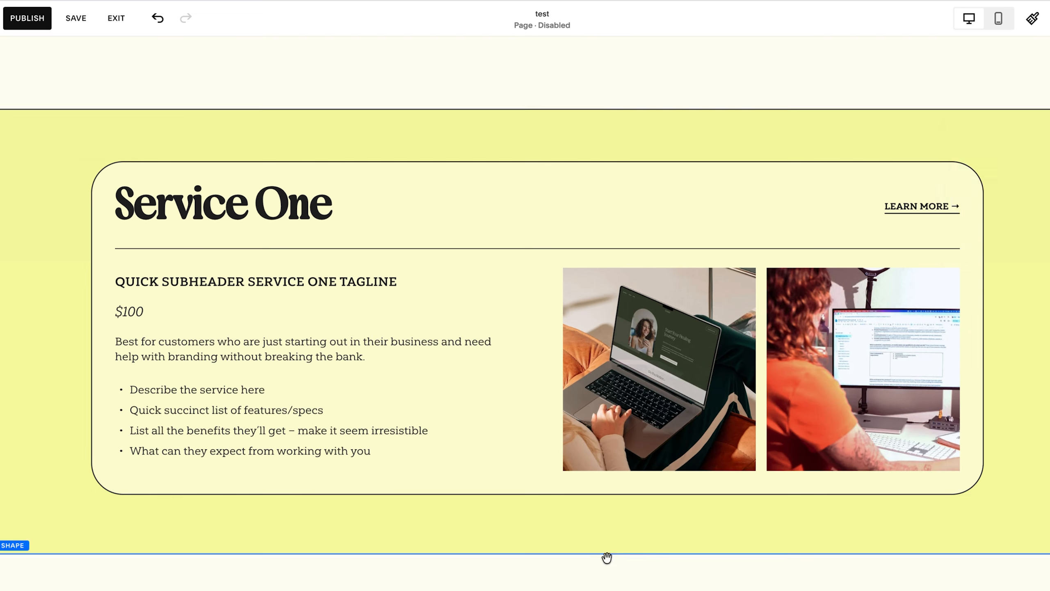
Move the bottom shape with its typewriter image and Lorem Ipsum text further down to free space below the Service One card
scroll(607, 556, "down", 5)
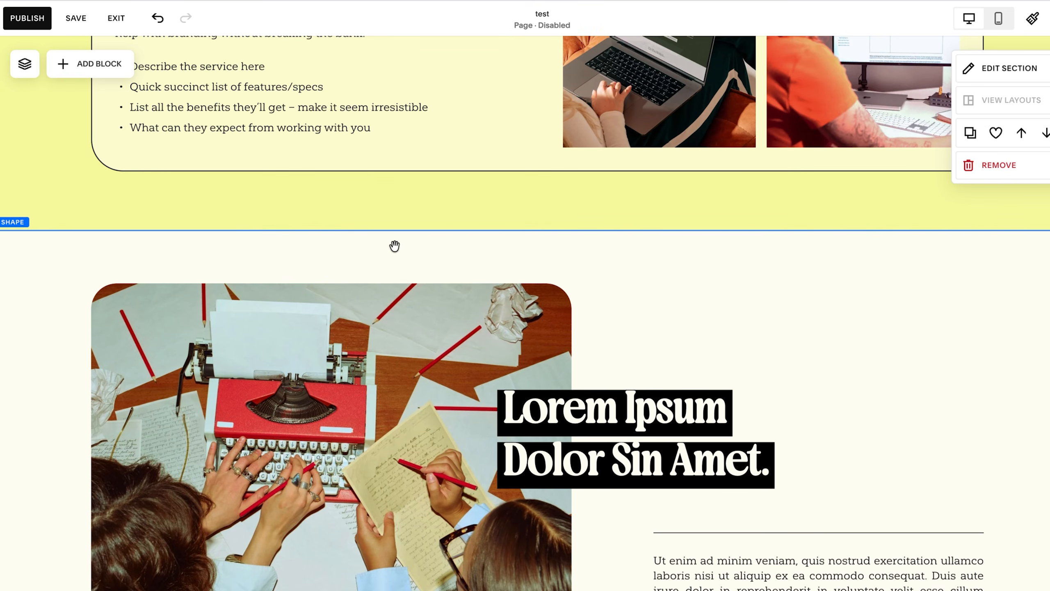
left_click_drag(315, 204, 900, 576)
scroll(545, 219, "up", 5)
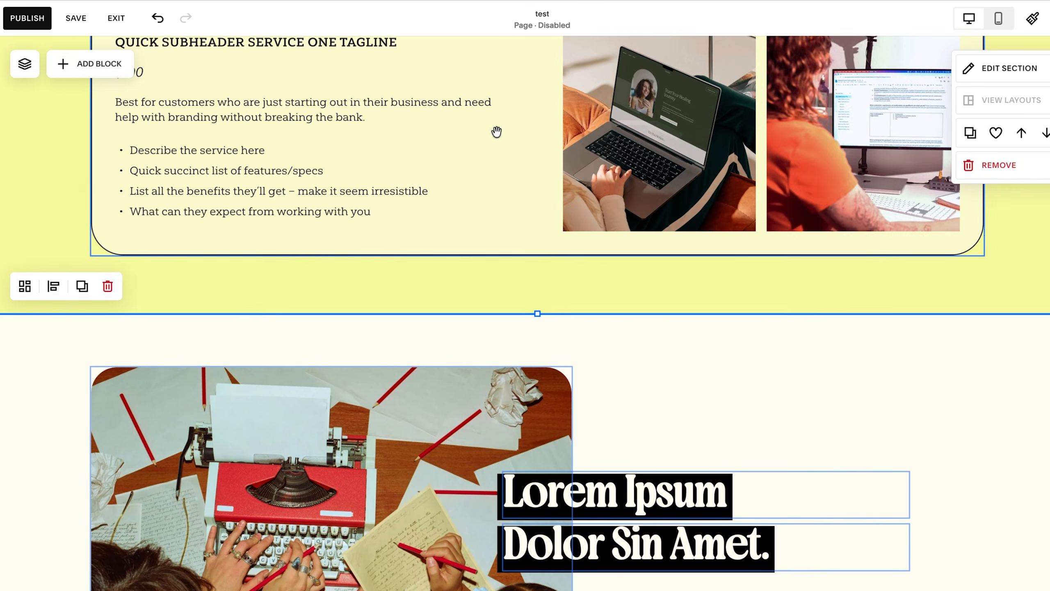
scroll(513, 224, "down", 10)
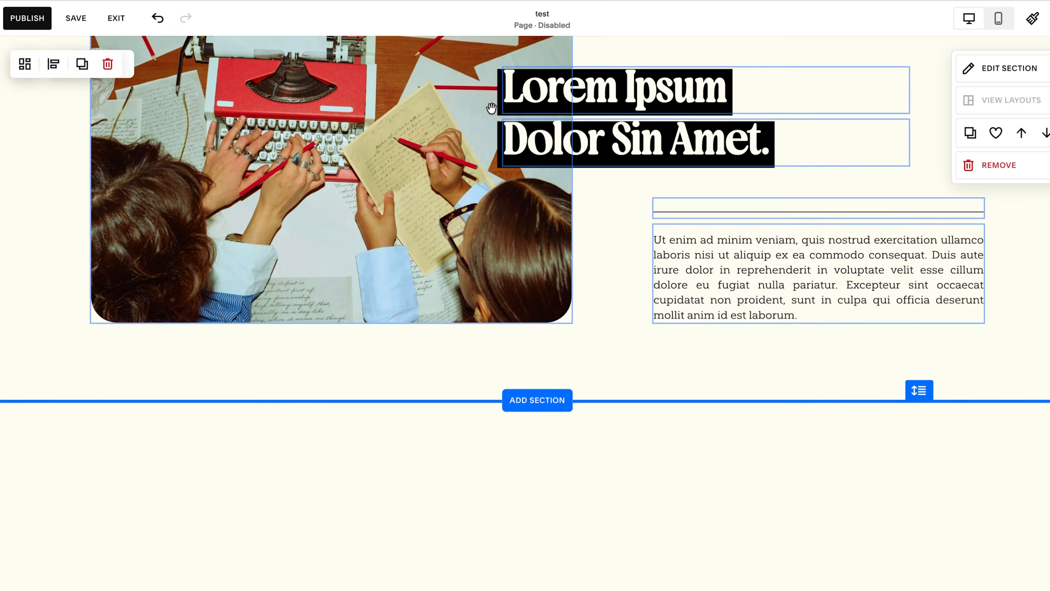
left_click_drag(492, 108, 517, 521)
scroll(552, 405, "down", 5)
left_click(579, 408)
scroll(578, 408, "up", 10)
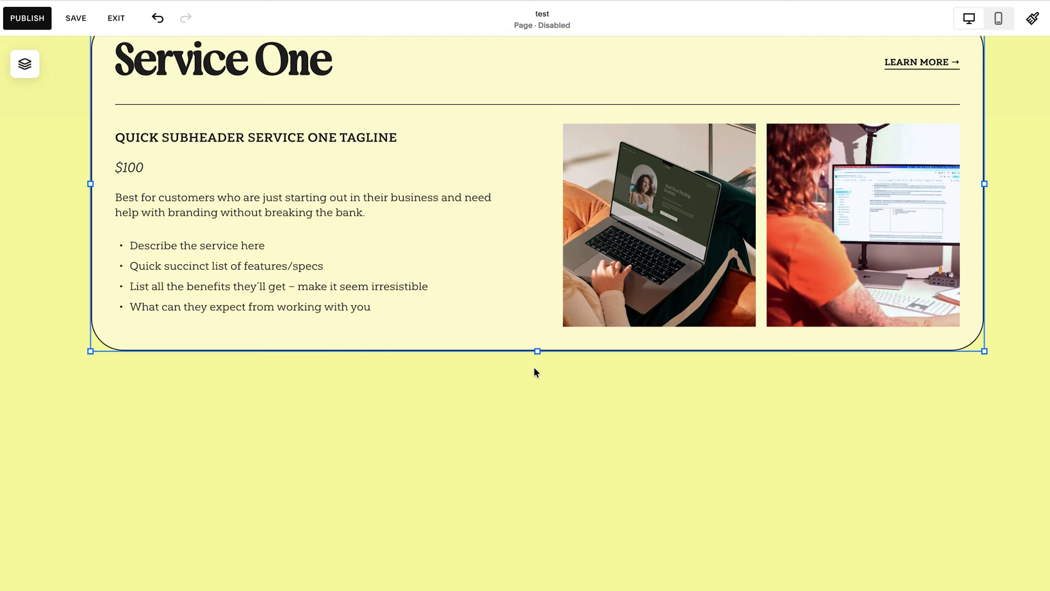
Duplicate the Service One stack and place the copy directly below the original, aligned with it
scroll(464, 312, "up", 2)
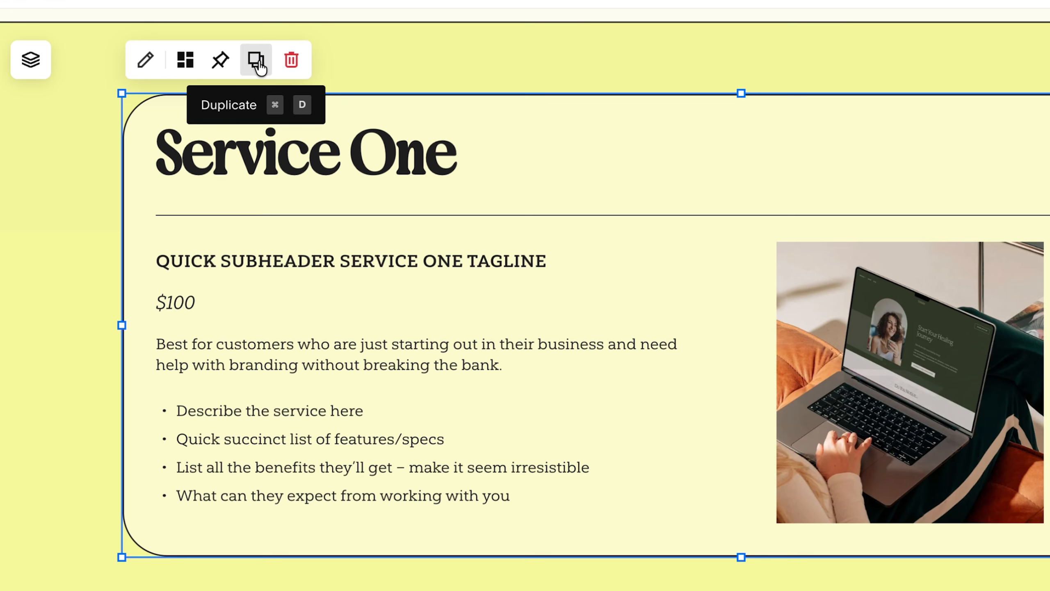
left_click(260, 65)
scroll(513, 248, "down", 2)
left_click_drag(547, 281, 559, 515)
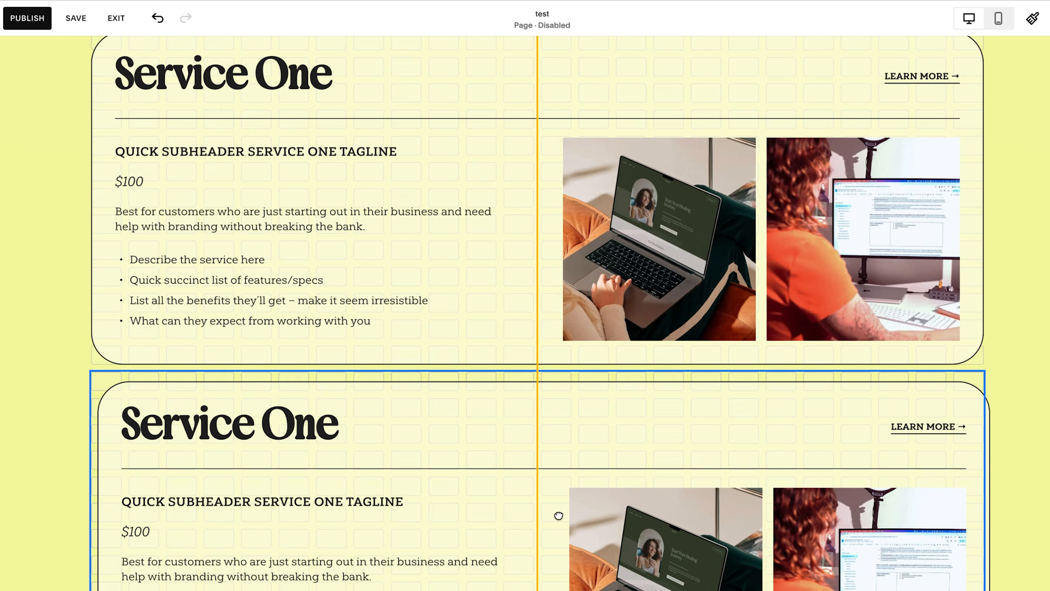
Duplicate the second service stack and place the third card below it
scroll(1034, 366, "down", 8)
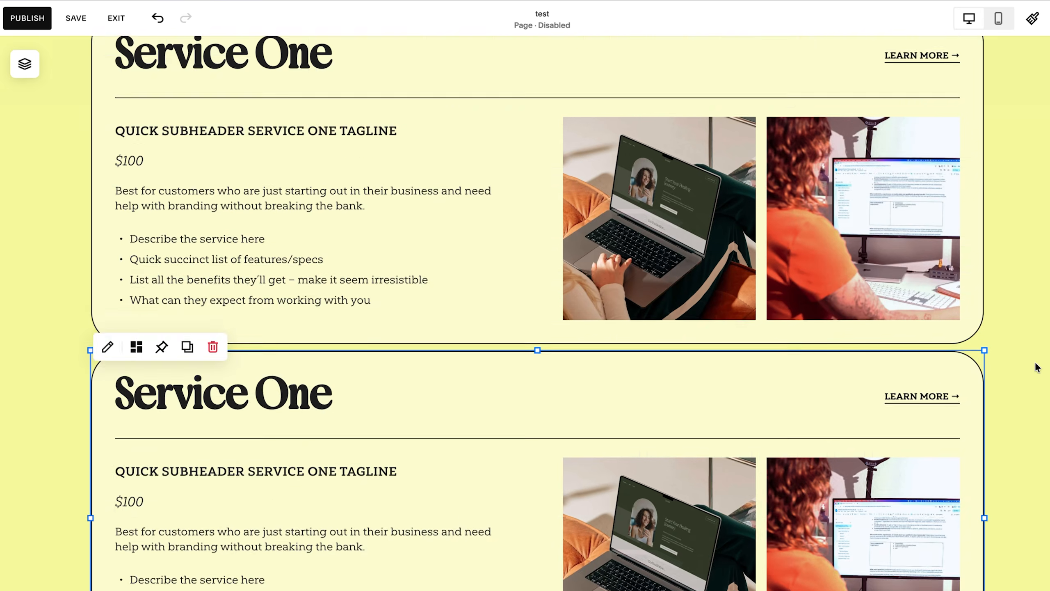
left_click(187, 64)
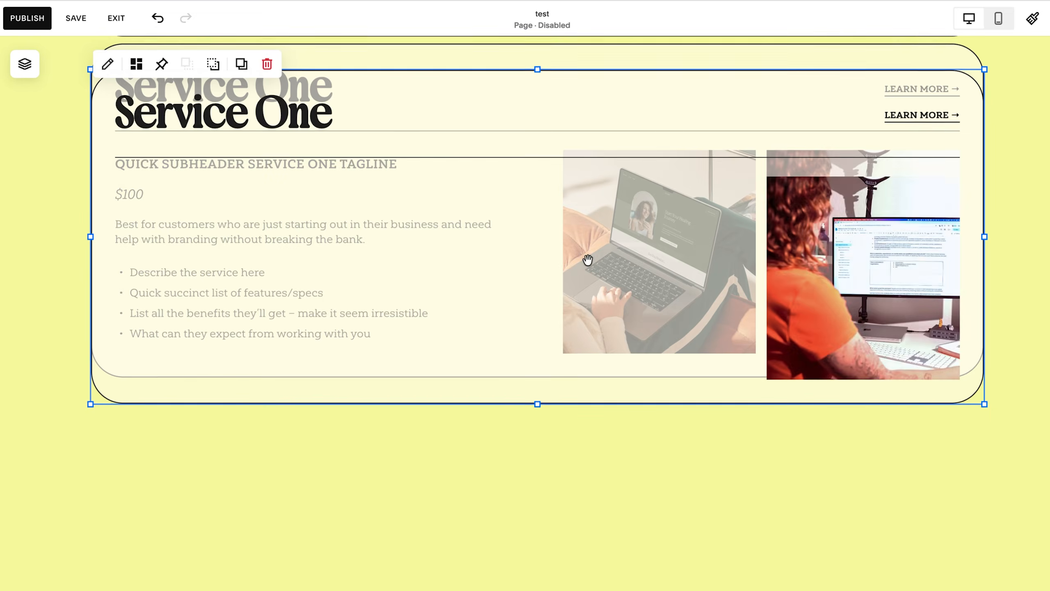
scroll(588, 260, "down", 4)
left_click_drag(575, 111, 574, 402)
Select the bottom shape, typewriter image and text together and shift them down to make room for a fourth card
scroll(642, 396, "down", 6)
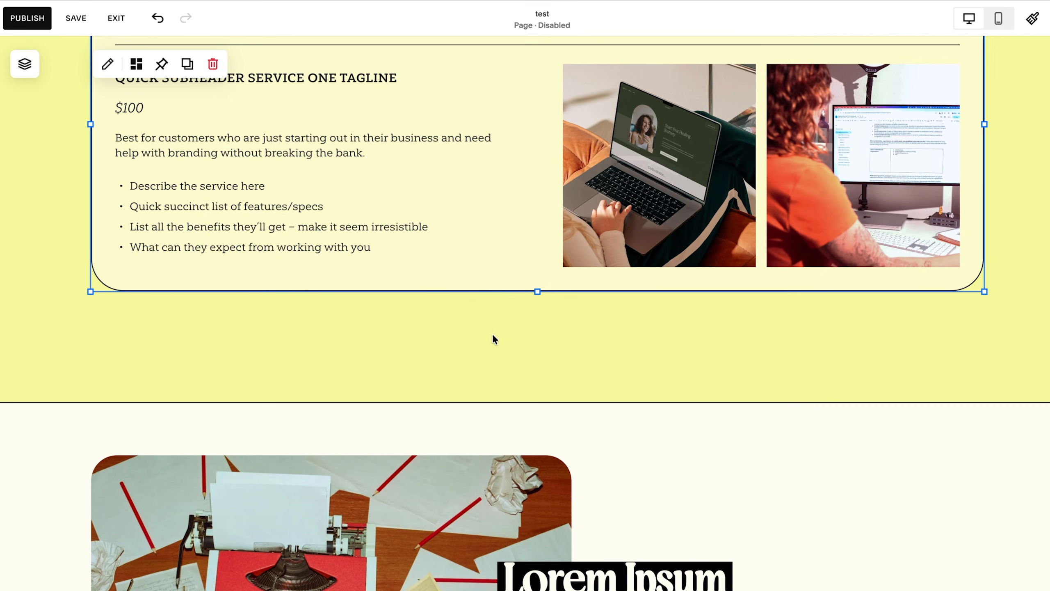
scroll(273, 259, "down", 2)
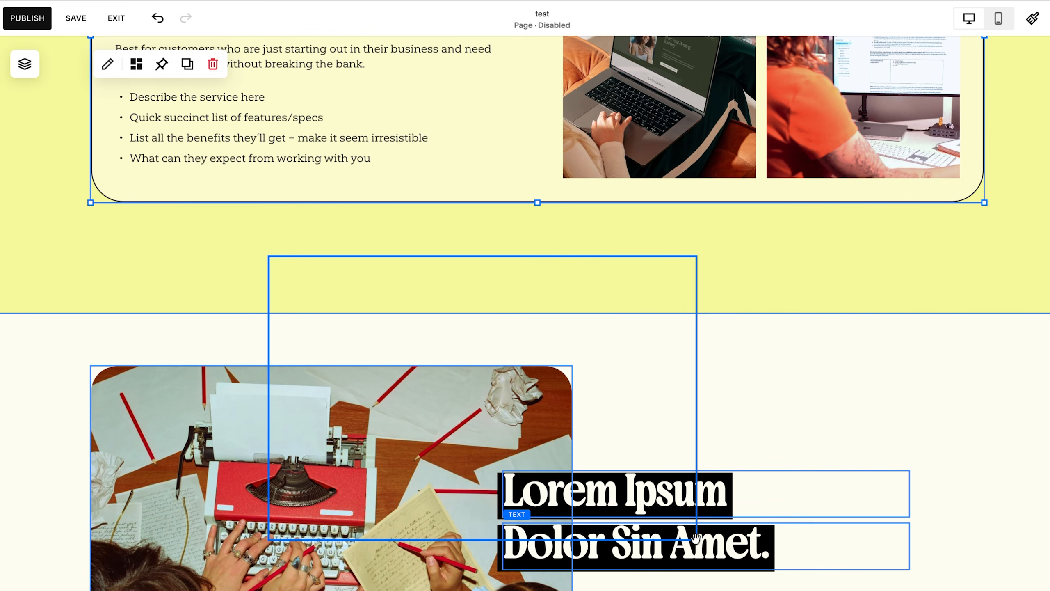
scroll(777, 418, "down", 3)
scroll(805, 573, "down", 5)
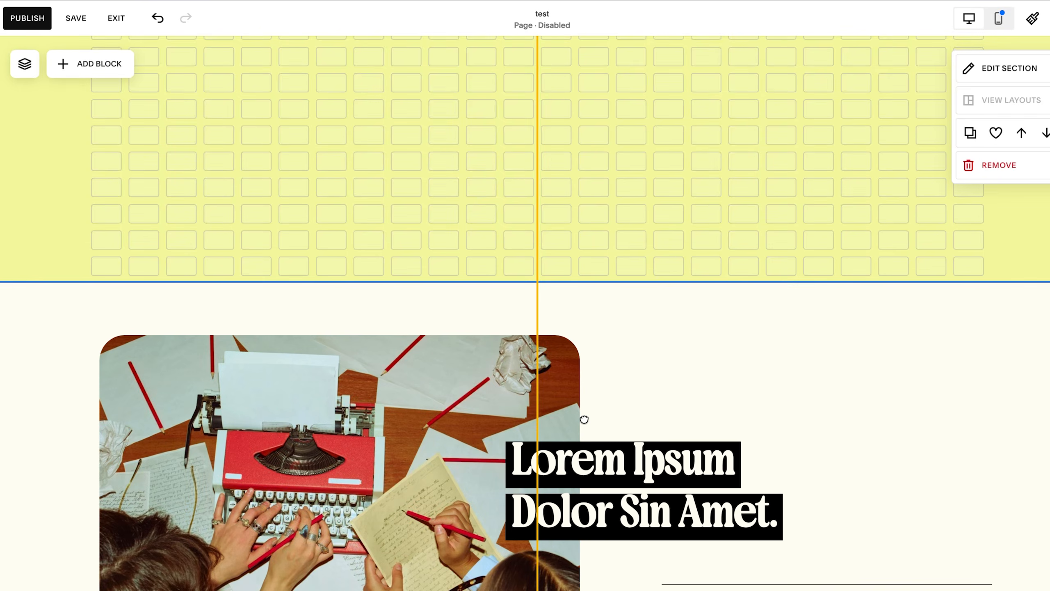
left_click_drag(584, 420, 584, 417)
scroll(584, 418, "up", 5)
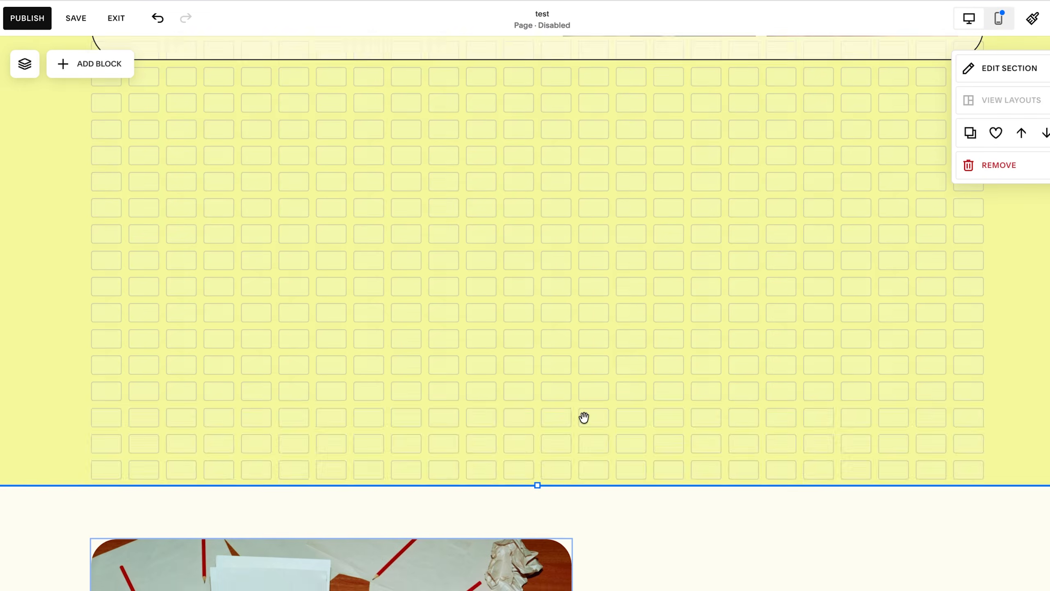
Duplicate a service stack once more to create the fourth card
scroll(580, 298, "up", 6)
left_click(436, 262)
left_click(186, 65)
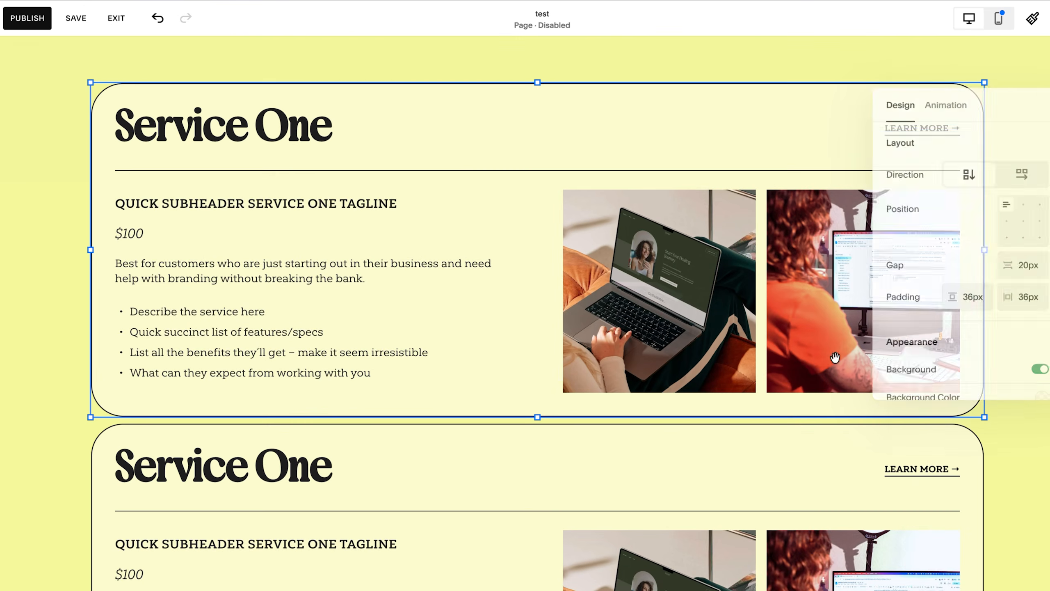
Set the first card's background to the palette pink and the second card's background to #F9FEA9
left_click(1038, 314)
left_click(948, 284)
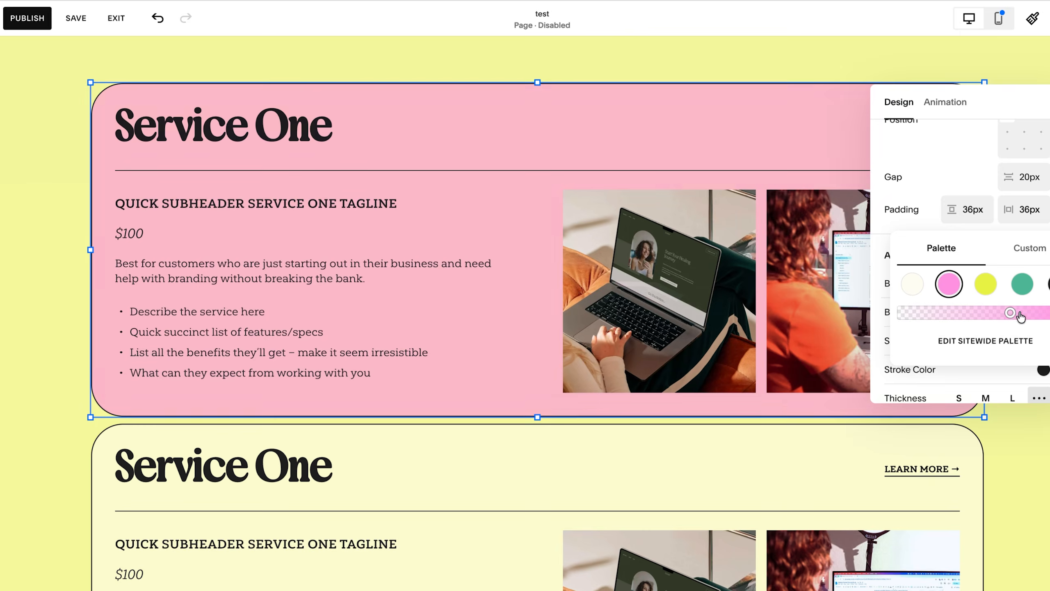
scroll(537, 314, "down", 3)
left_click(1038, 349)
left_click(992, 501)
type("#F9FEA9")
Give the third service card a custom light green background colour
scroll(537, 314, "down", 10)
left_click(1040, 439)
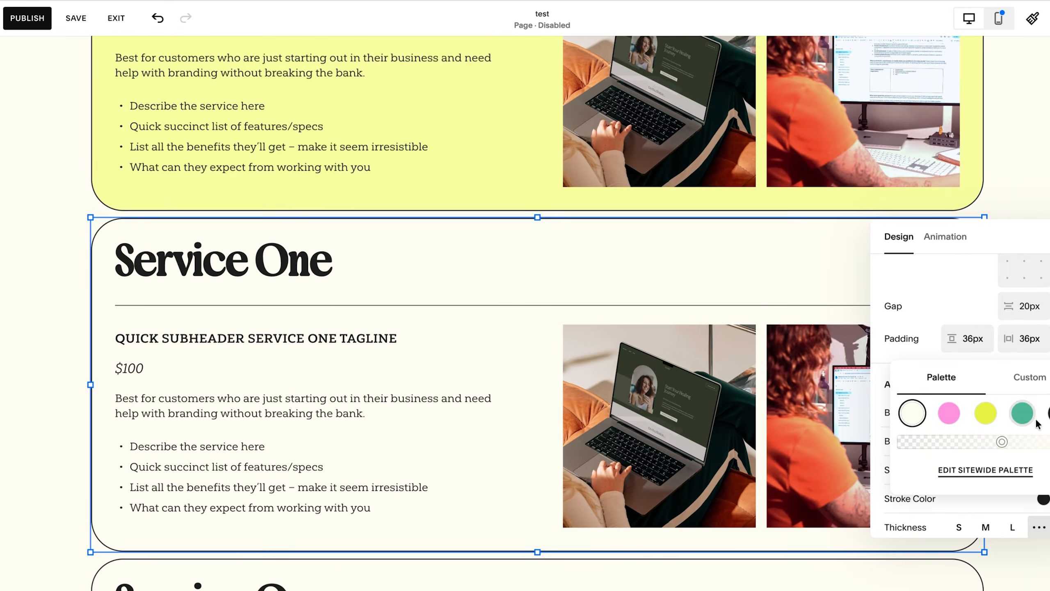
left_click(1030, 376)
double_click(967, 532)
key("super+v")
Set the fourth service card's background to the custom blue #B4CCFE
scroll(537, 314, "down", 10)
left_click(1039, 340)
left_click(1029, 275)
double_click(967, 430)
type("#A9CCFE")
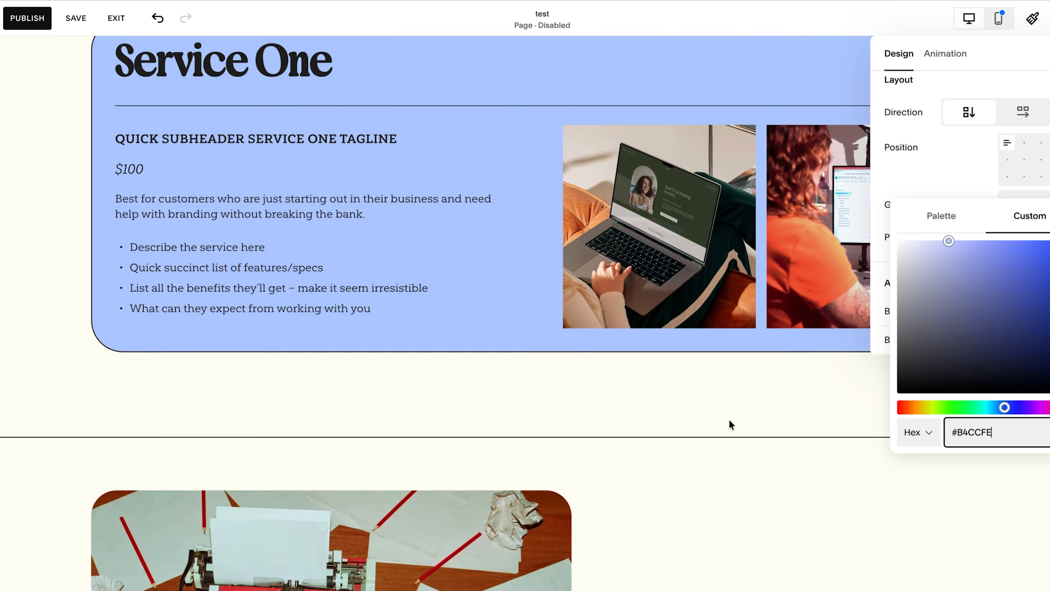
Change the yellow card's heading to Service Two
scroll(728, 419, "up", 20)
left_click(289, 213)
double_click(294, 213)
type("Two")
Change the green card's heading to Service Three
scroll(240, 108, "down", 1)
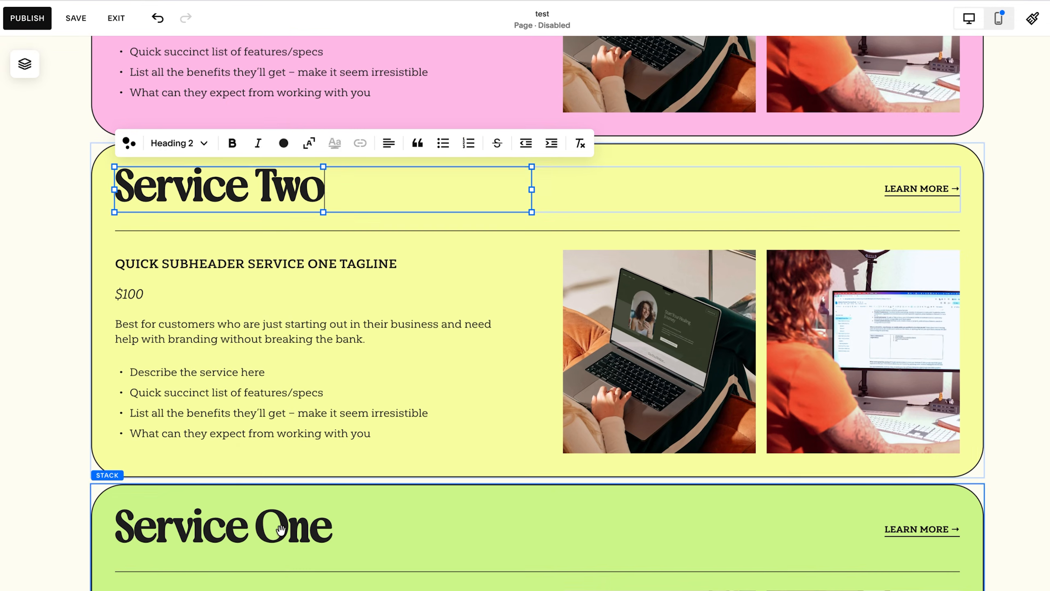
left_click(273, 528)
left_click(274, 529)
double_click(286, 529)
type("Three")
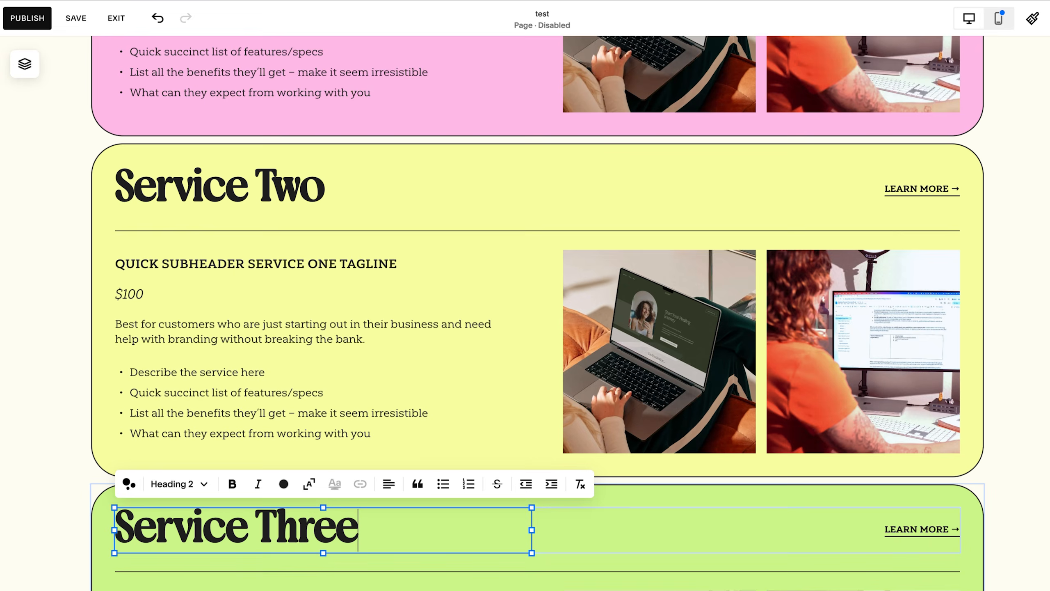
Go through the nested stack levels of the green card down to its Service Three heading text
left_click(358, 382)
scroll(364, 352, "down", 5)
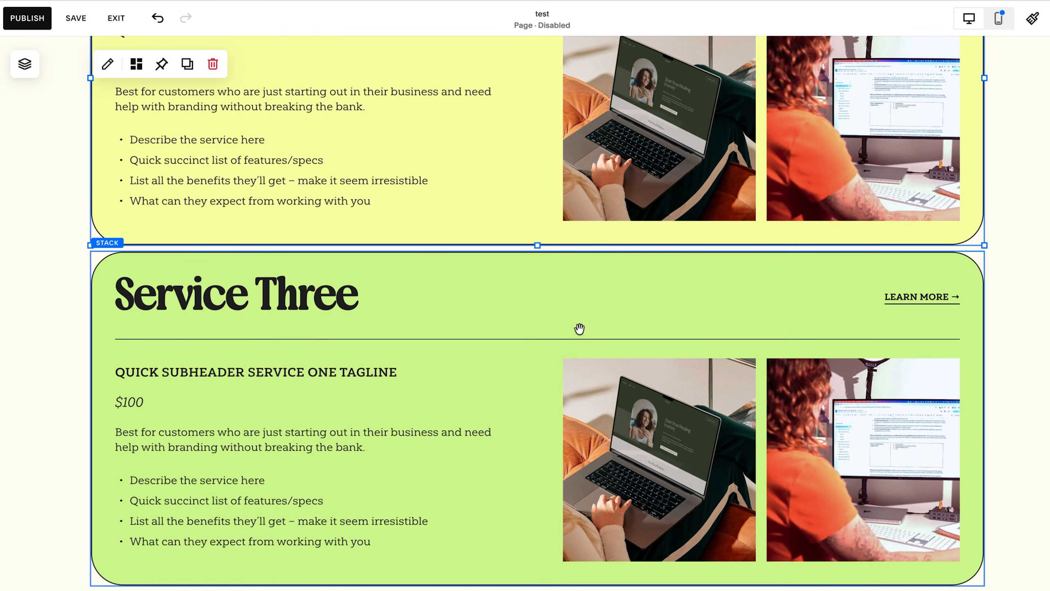
left_click(318, 308)
left_click(306, 301)
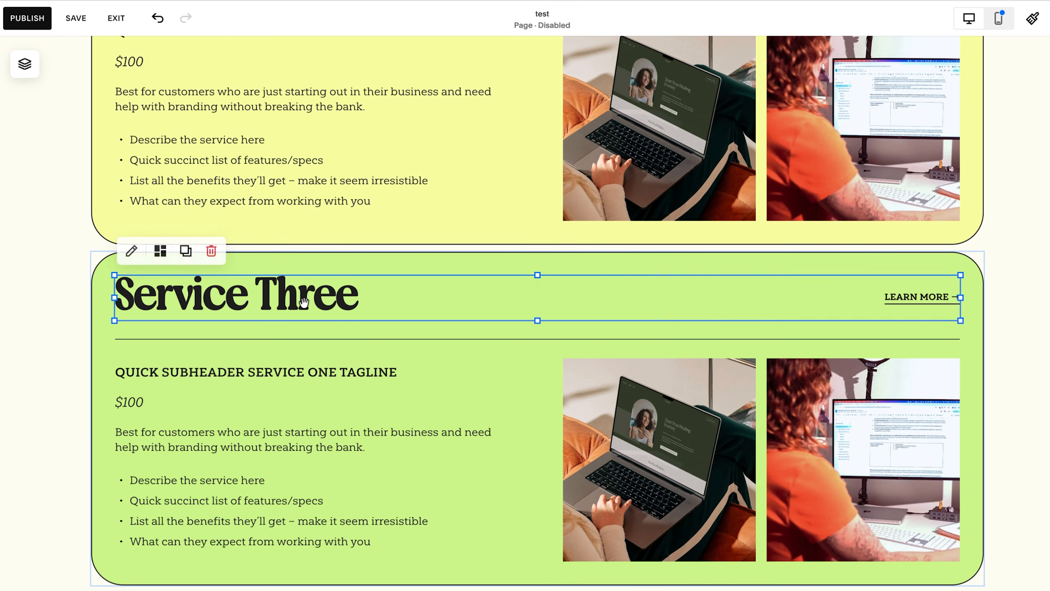
double_click(307, 301)
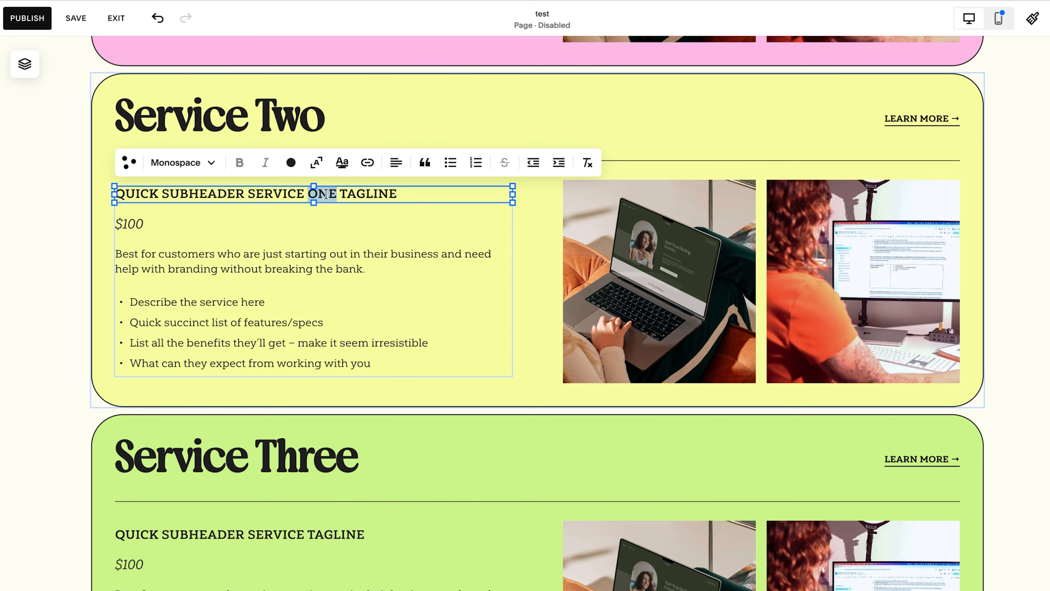
Select the tagline directly inside the Service One card's stack and remove the word ONE from it
left_click(344, 294)
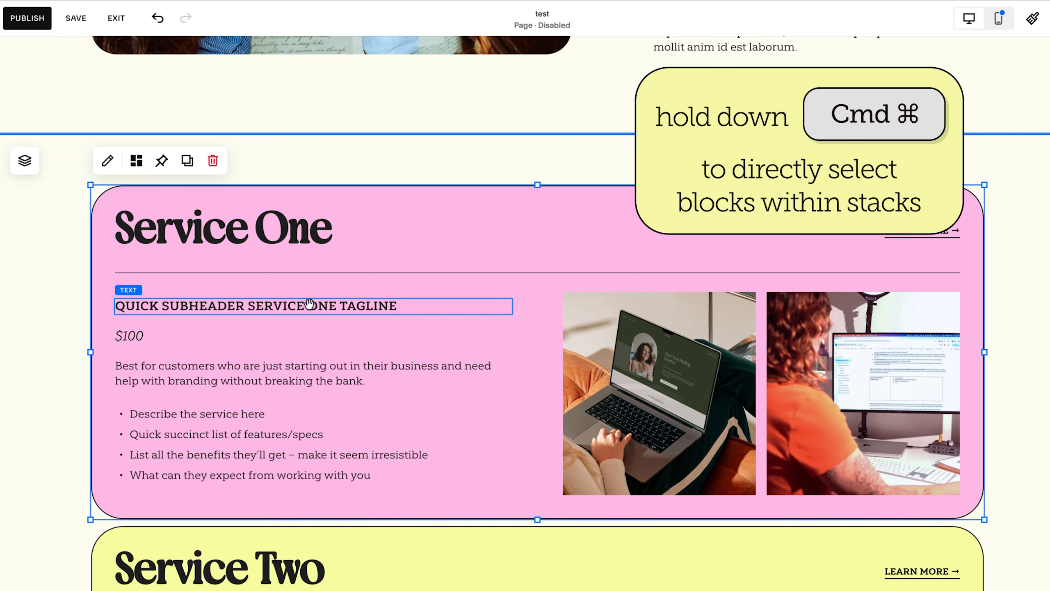
left_click(318, 304, "super")
left_click(324, 305)
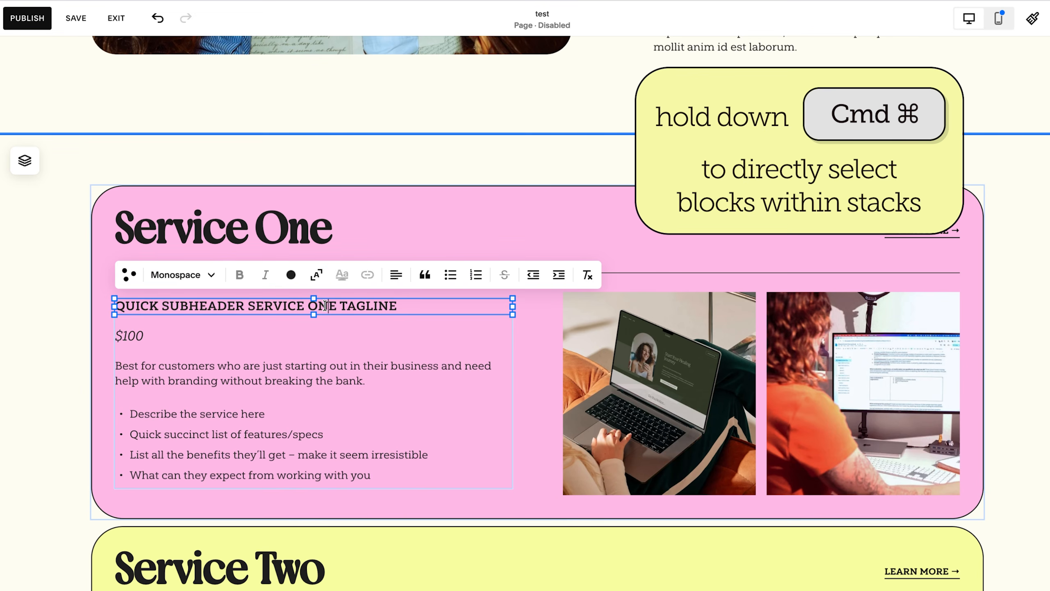
key("Right")
key("BackSpace")
key("BackSpace")
key("BackSpace")
key("BackSpace")
left_click(84, 325)
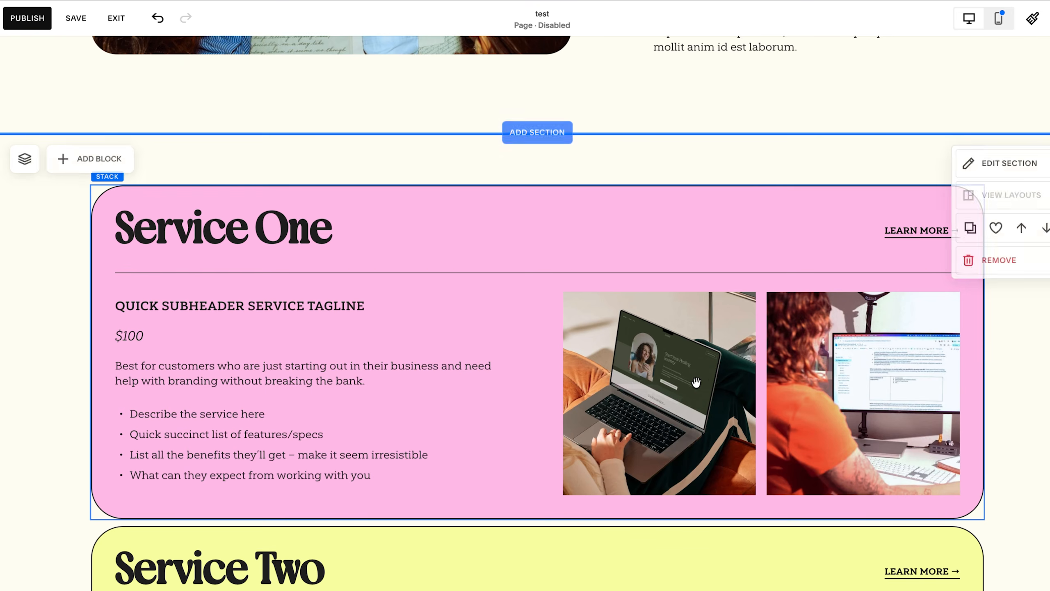
Replace the images in the Service One, Service Two and Service Three cards with different photos from the image library
left_click(846, 384)
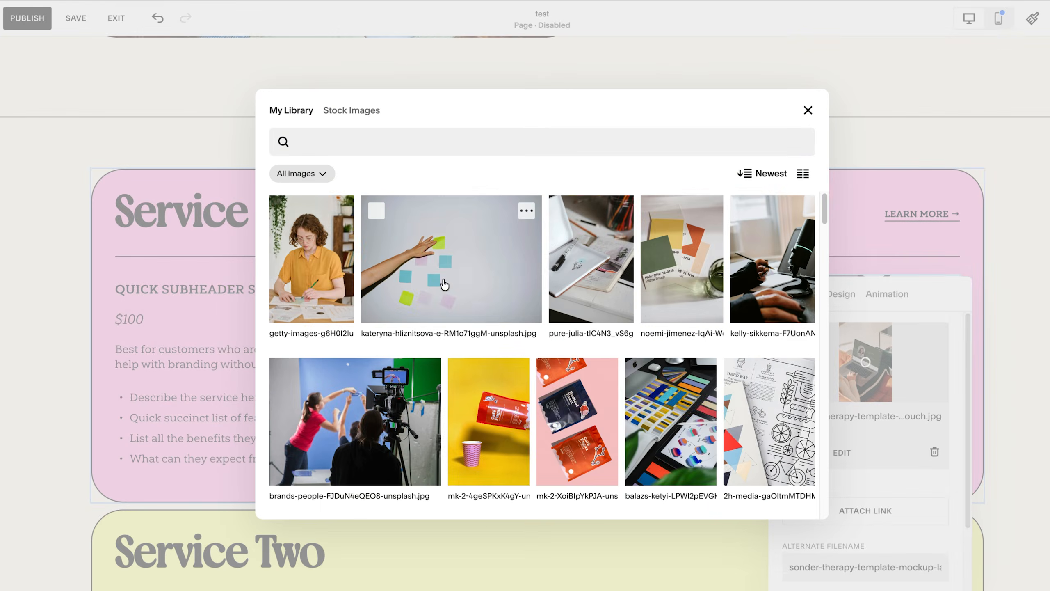
left_click(441, 281)
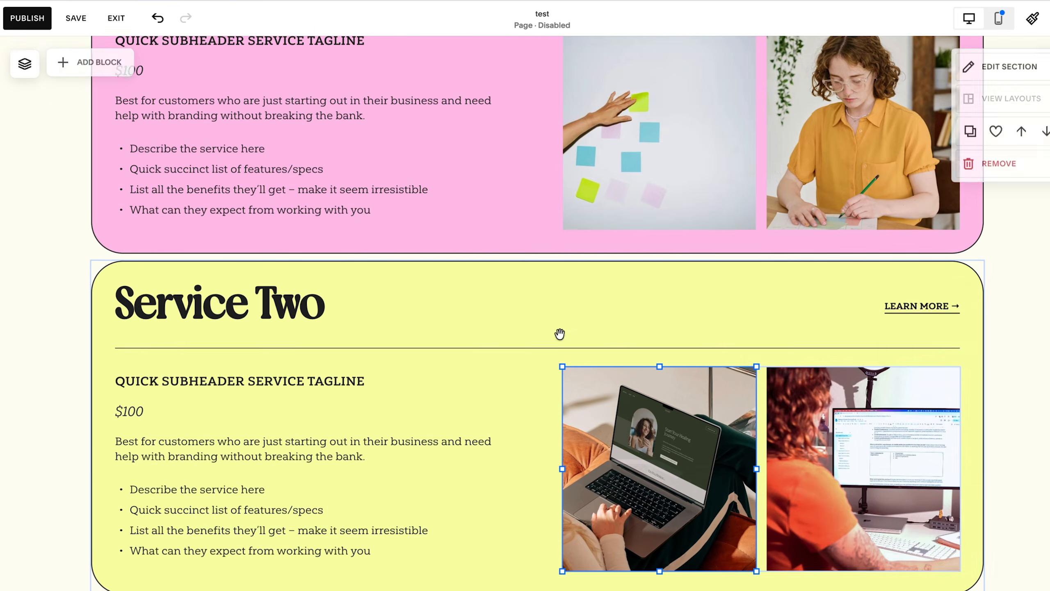
left_click(808, 459)
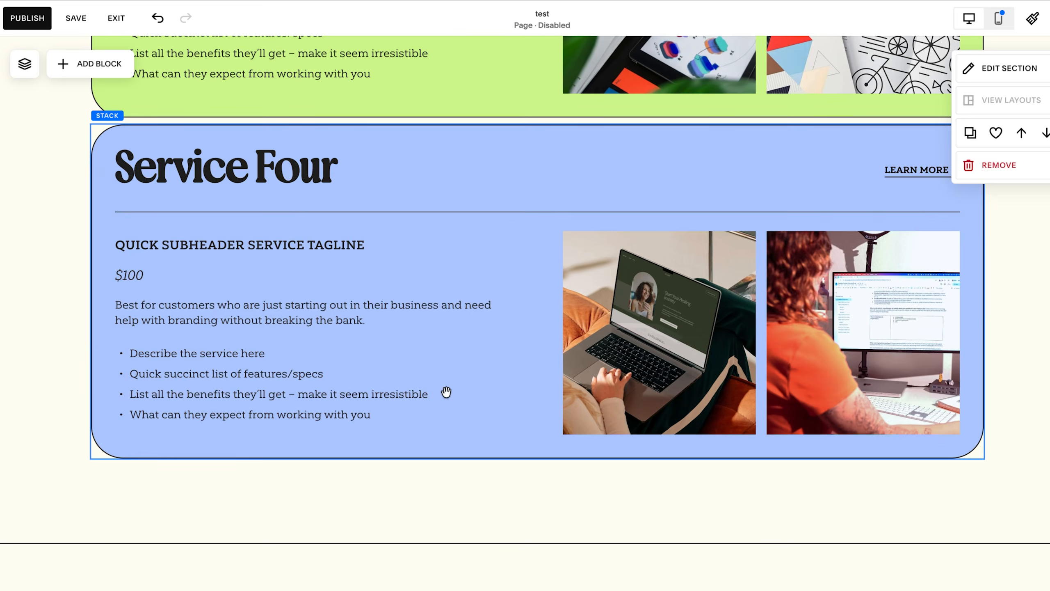
Recolour the large shape behind the typewriter image with the palette yellow at reduced opacity
scroll(446, 391, "up", 10)
scroll(446, 392, "up", 10)
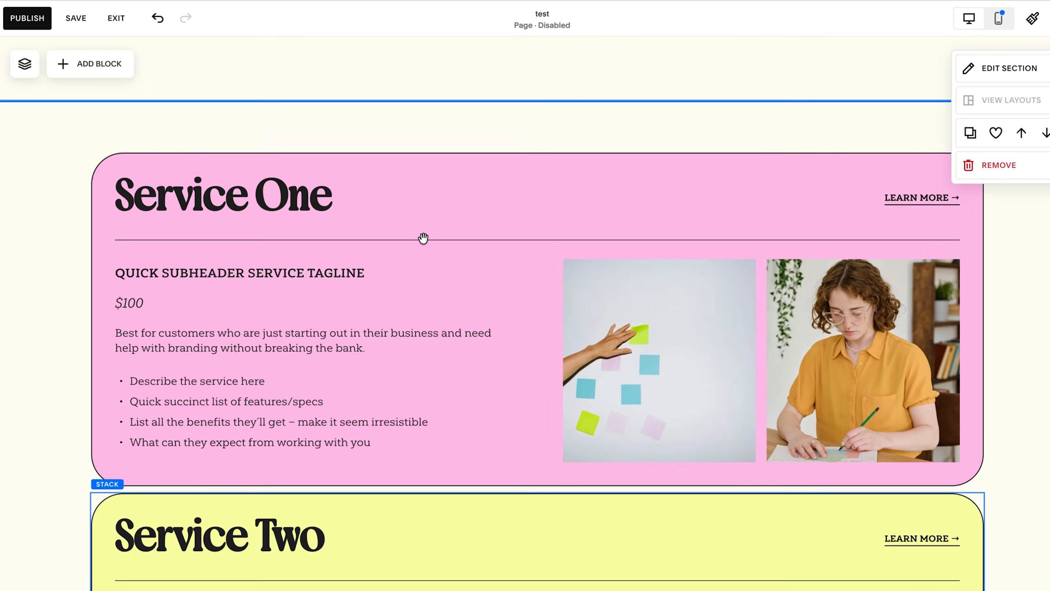
scroll(478, 305, "down", 20)
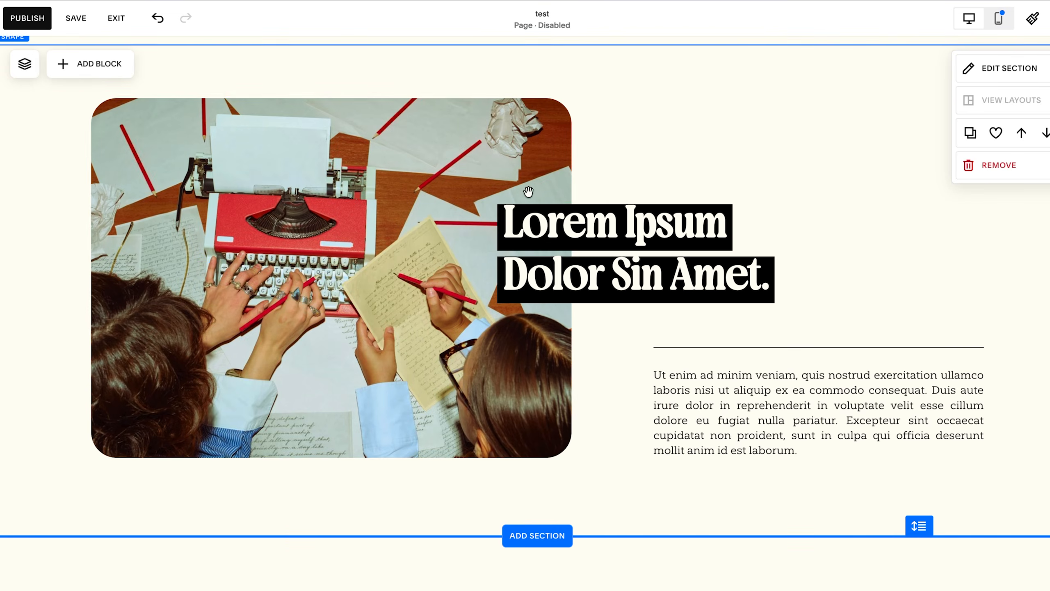
scroll(506, 391, "up", 2)
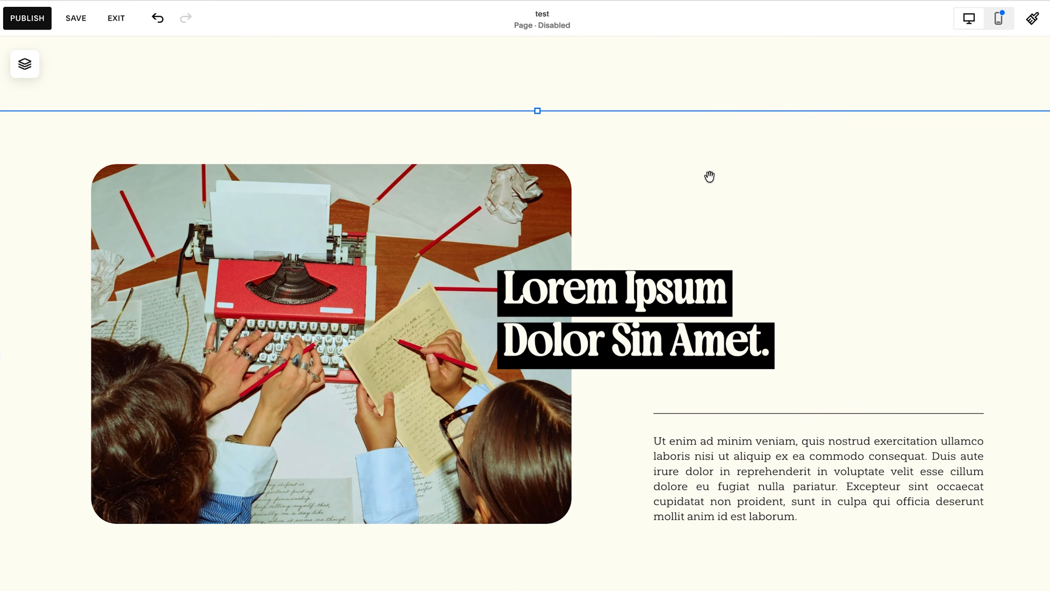
scroll(838, 222, "up", 7)
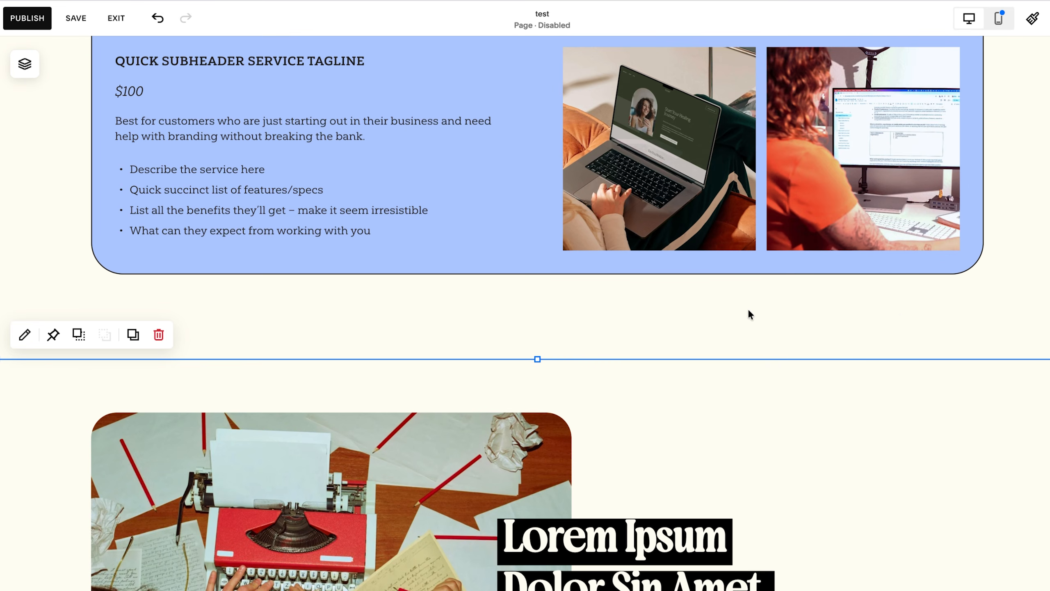
scroll(1009, 501, "down", 1)
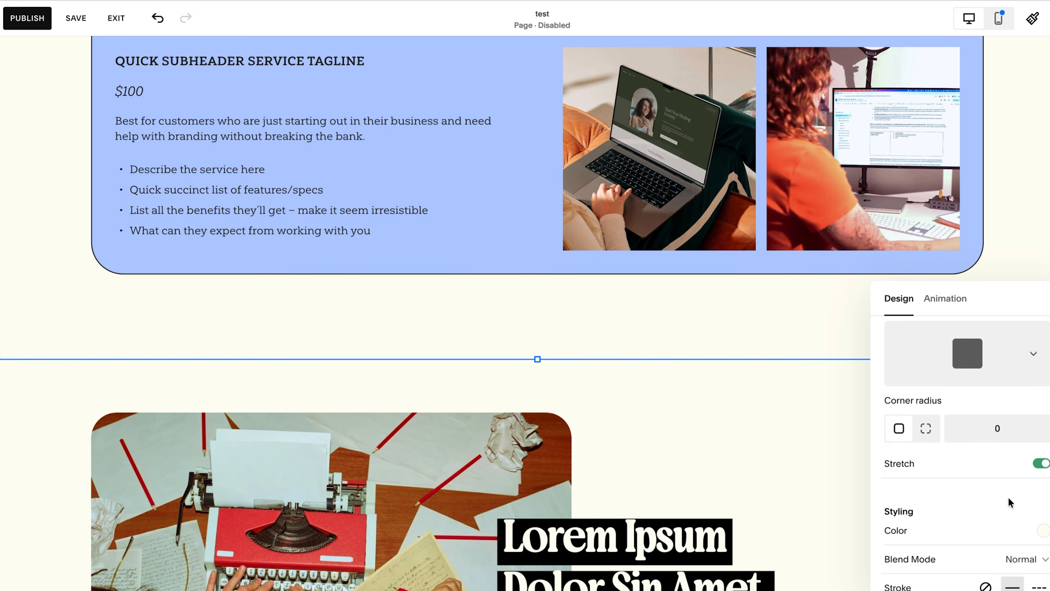
left_click(1012, 529)
left_click(985, 502)
left_click(998, 531)
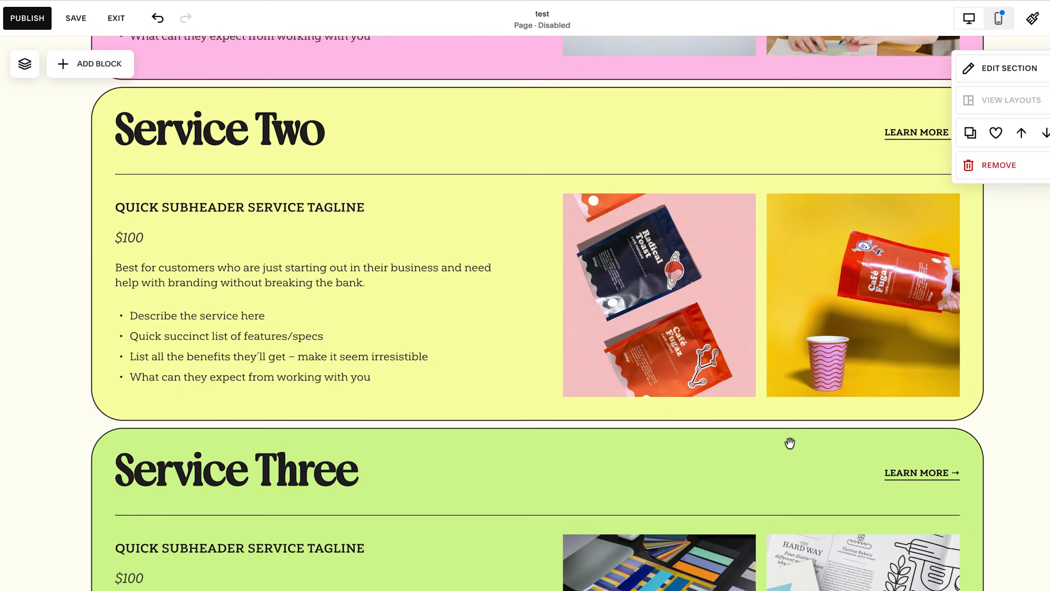
Look over the four coloured service cards and the shape area beneath them
scroll(790, 441, "up", 10)
scroll(790, 441, "down", 20)
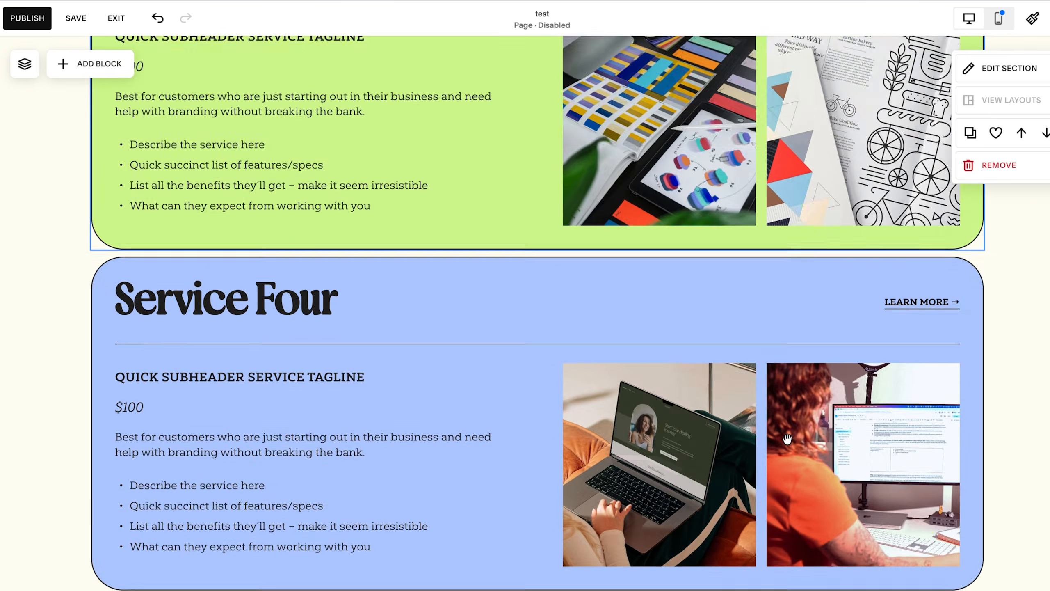
scroll(787, 438, "down", 6)
scroll(743, 420, "up", 20)
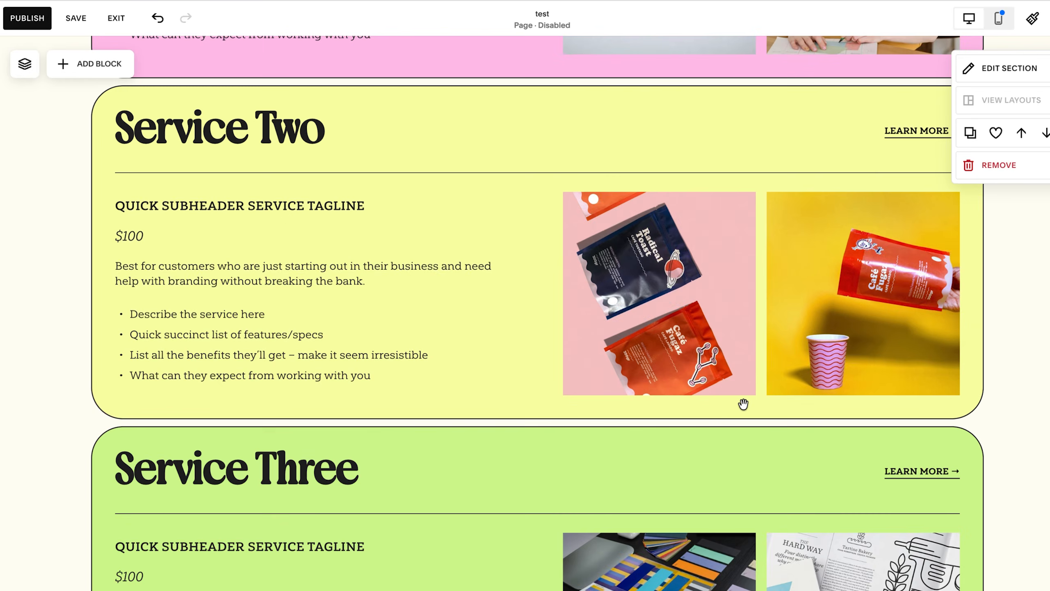
Pin the pink Service One card to the top with an offset of 20px
scroll(742, 403, "up", 15)
scroll(677, 410, "down", 10)
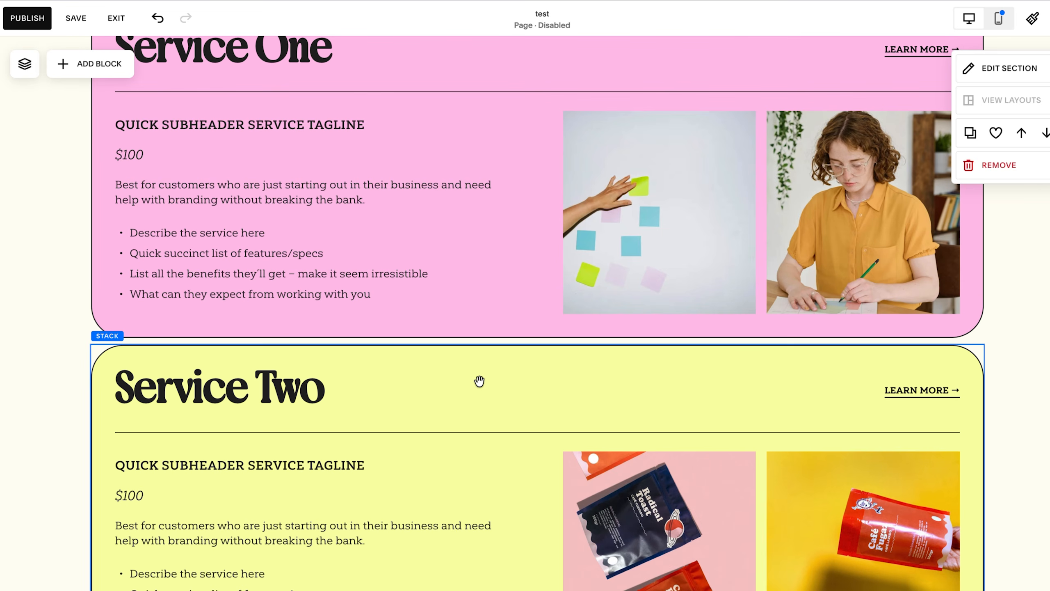
scroll(485, 143, "down", 8)
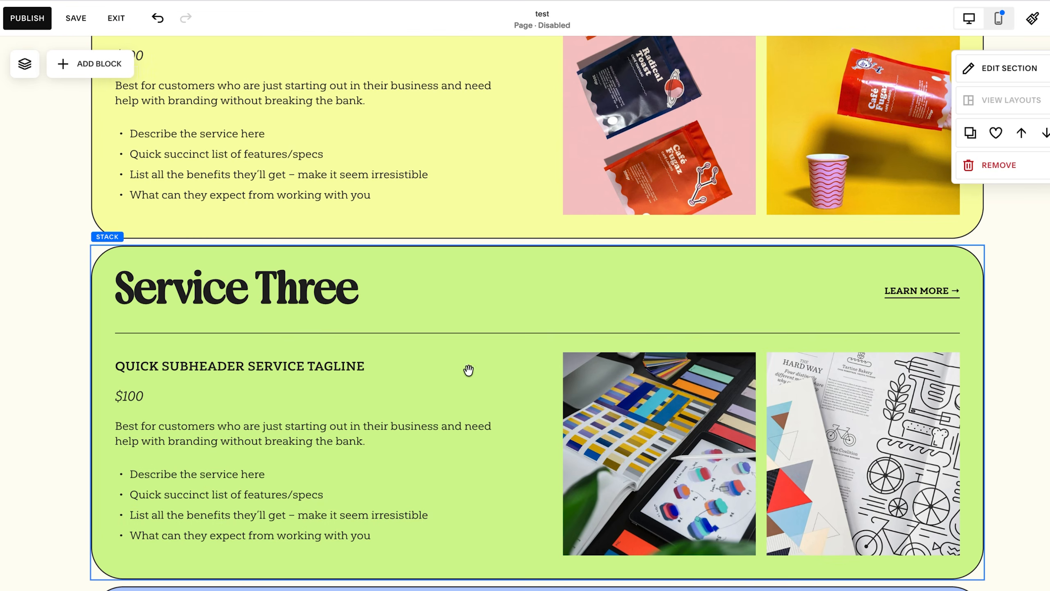
scroll(428, 397, "down", 2)
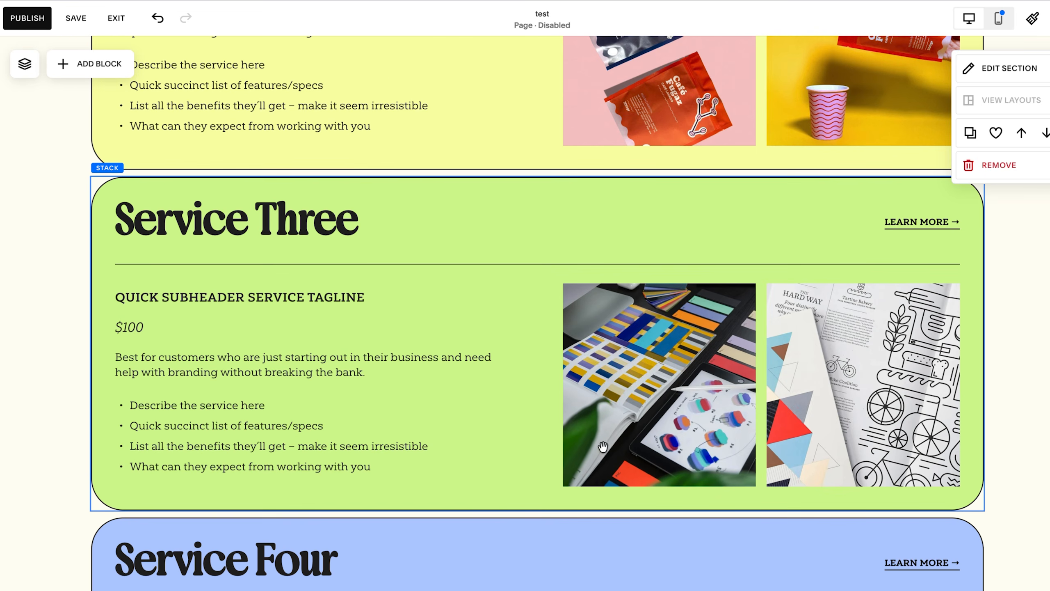
scroll(511, 431, "down", 4)
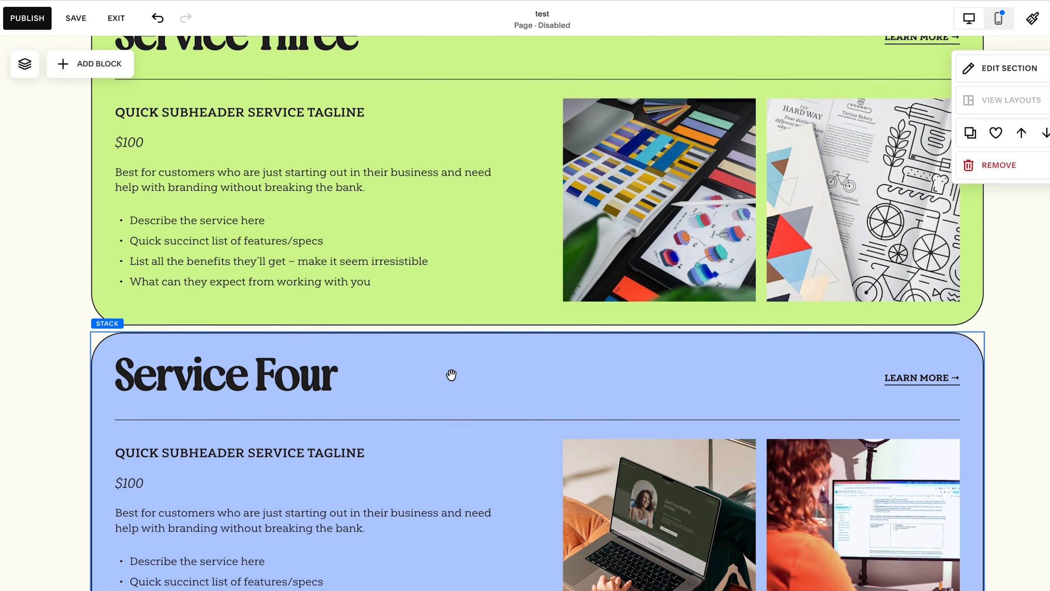
scroll(451, 374, "up", 16)
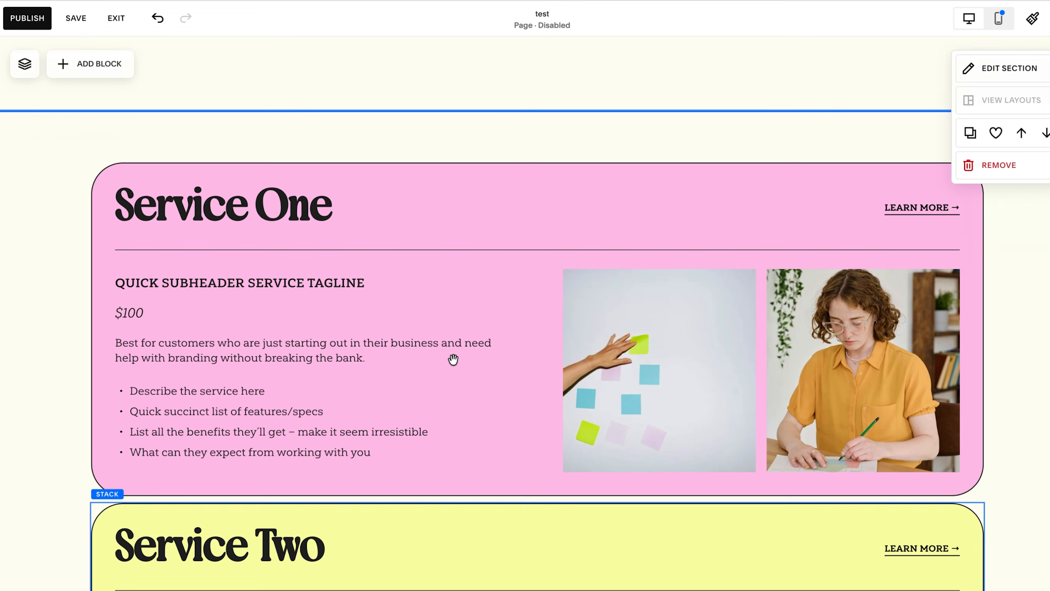
left_click(372, 269)
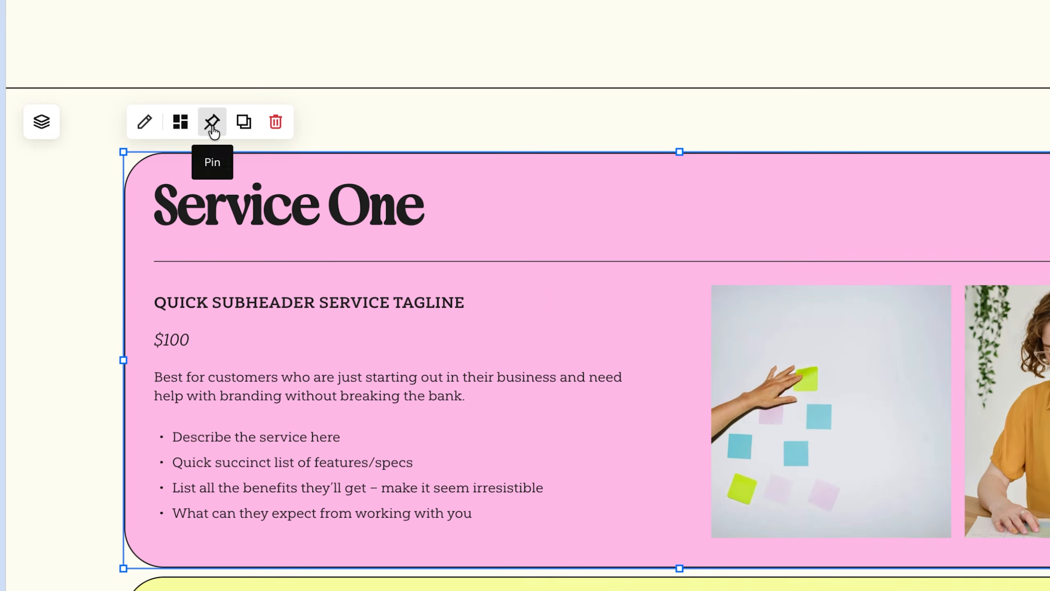
left_click(213, 129)
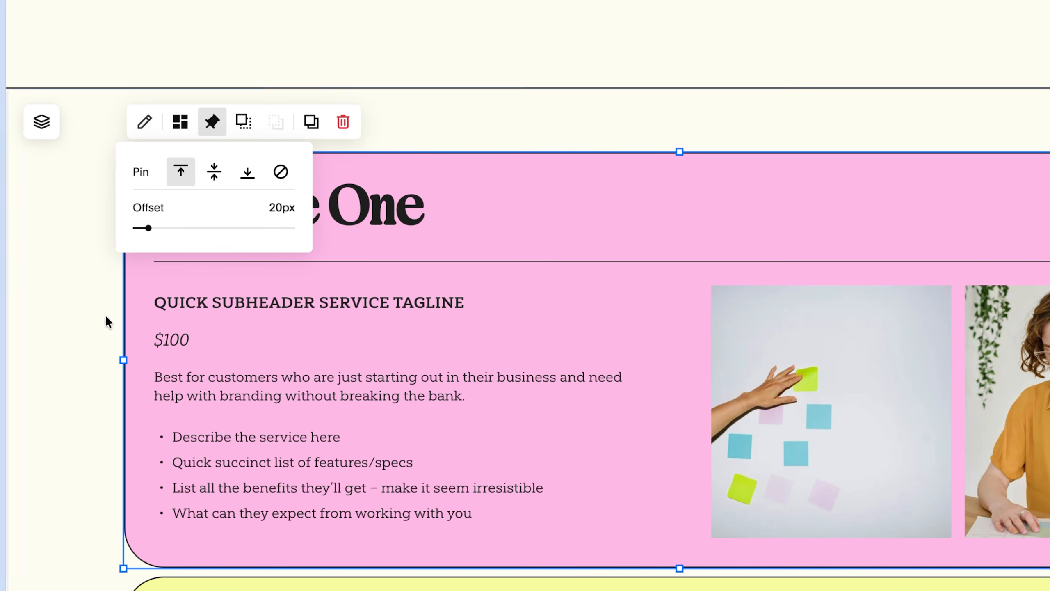
left_click(86, 324)
scroll(66, 295, "down", 5)
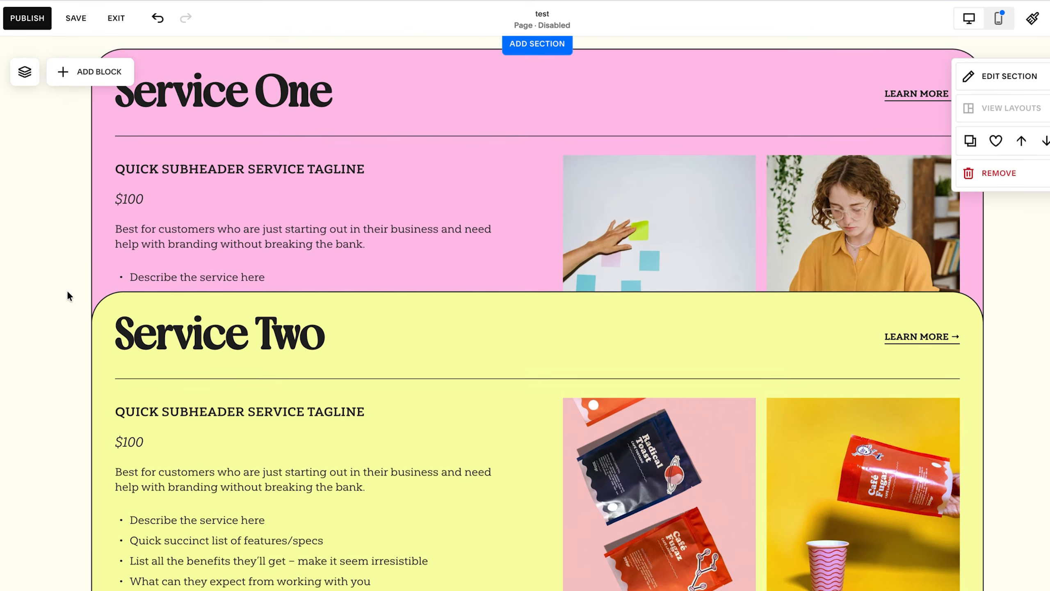
scroll(67, 289, "down", 2)
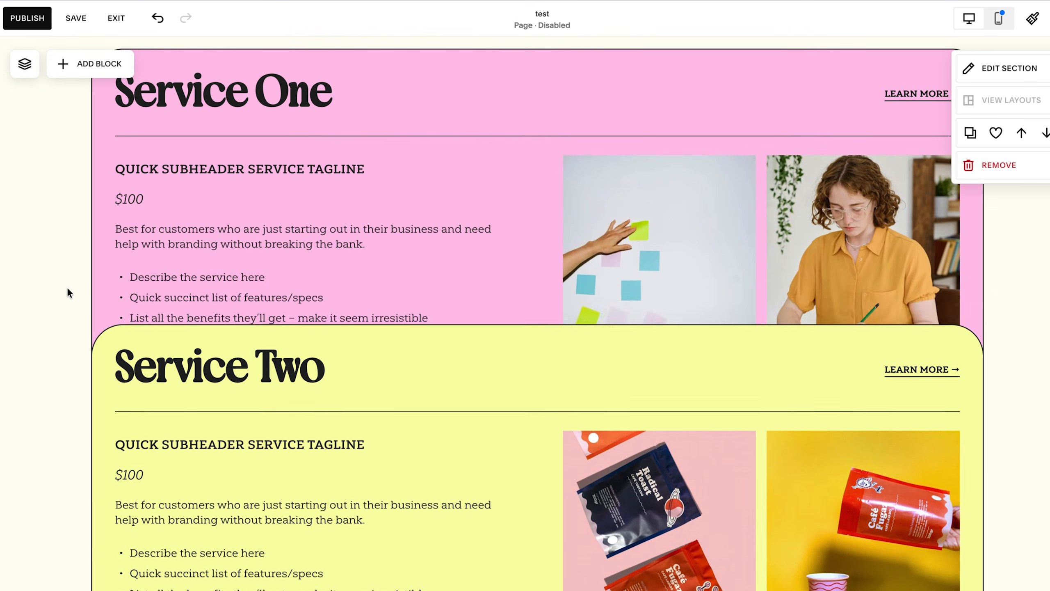
Pin the yellow Service Two card to the top with an offset of 139px, just below the Service One title
scroll(68, 289, "down", 5)
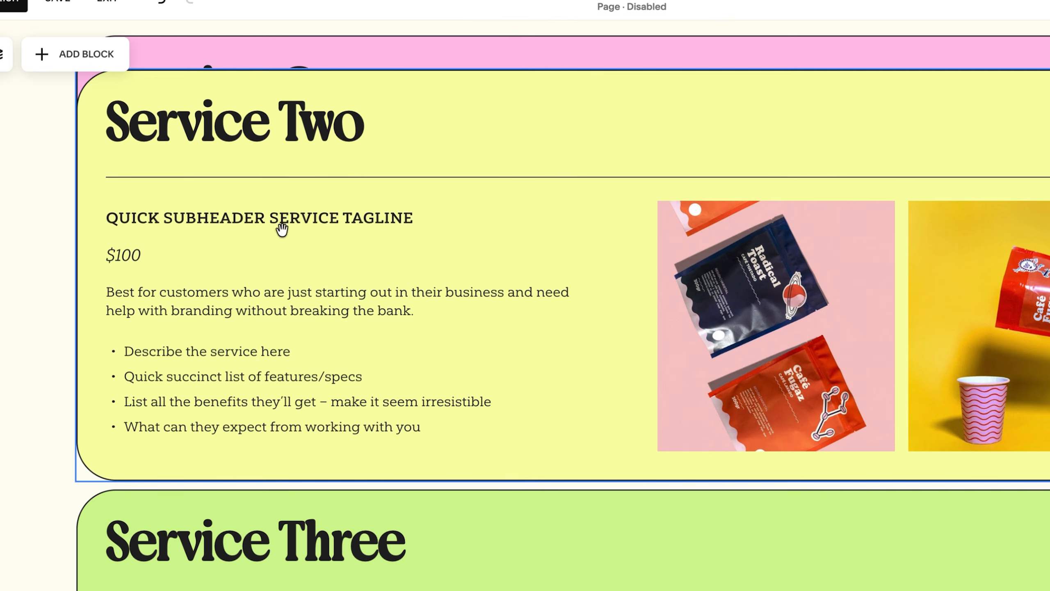
left_click(339, 93)
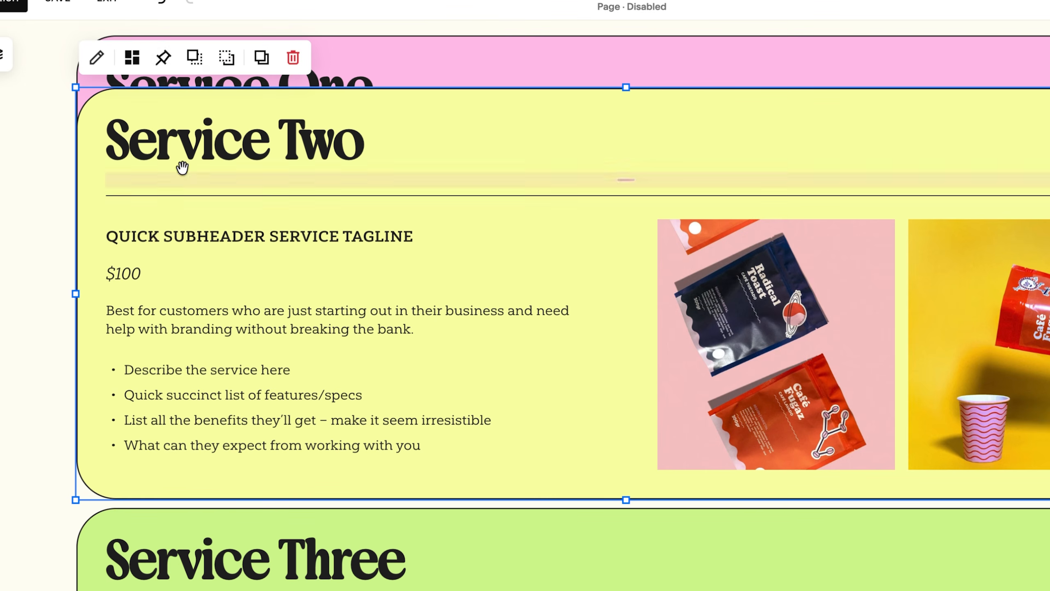
left_click(165, 64)
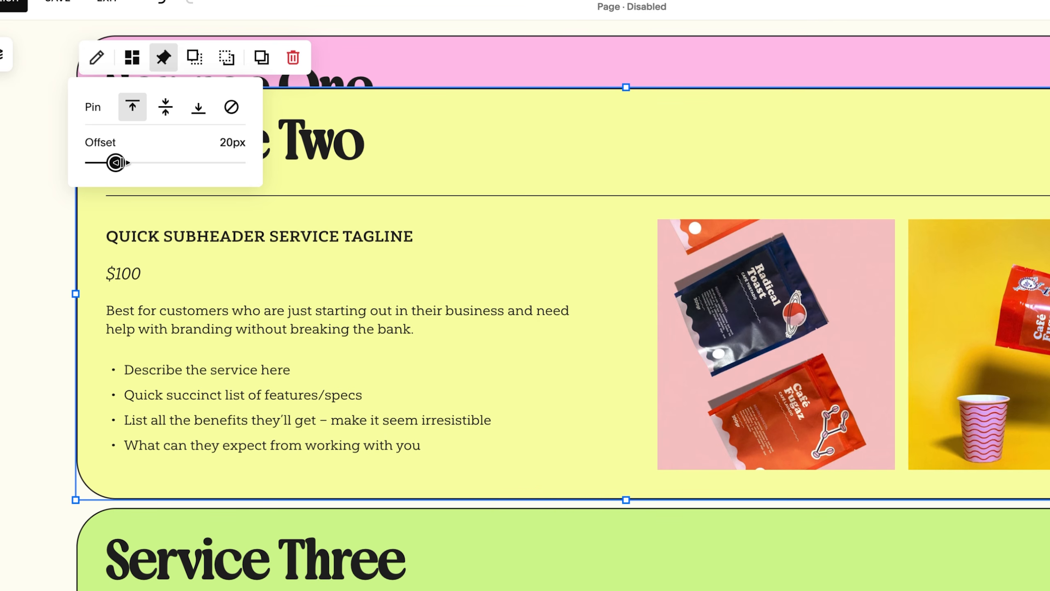
left_click_drag(142, 162, 173, 165)
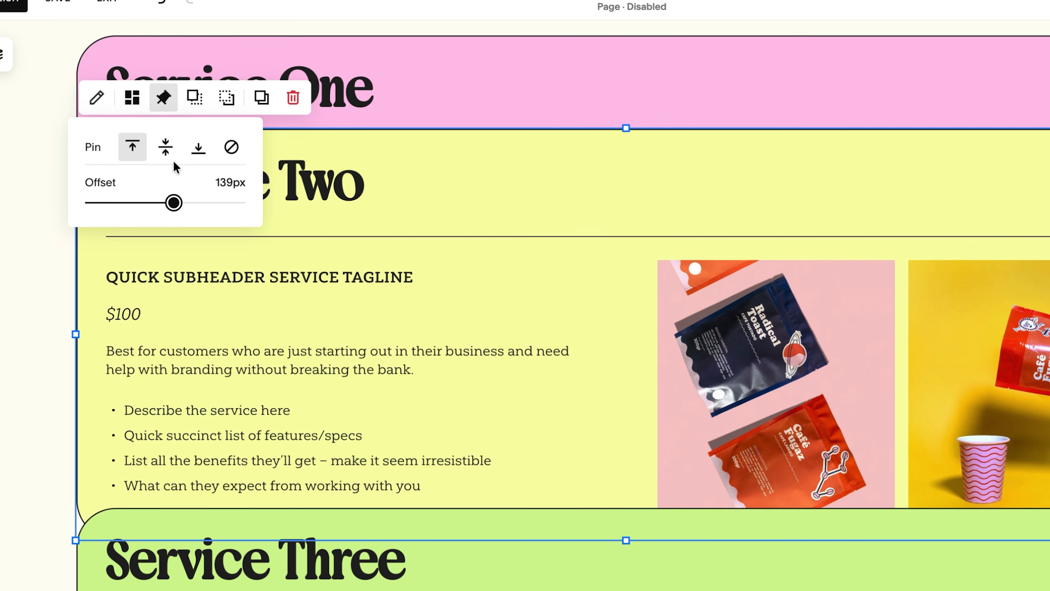
left_click(30, 264)
scroll(808, 288, "up", 4)
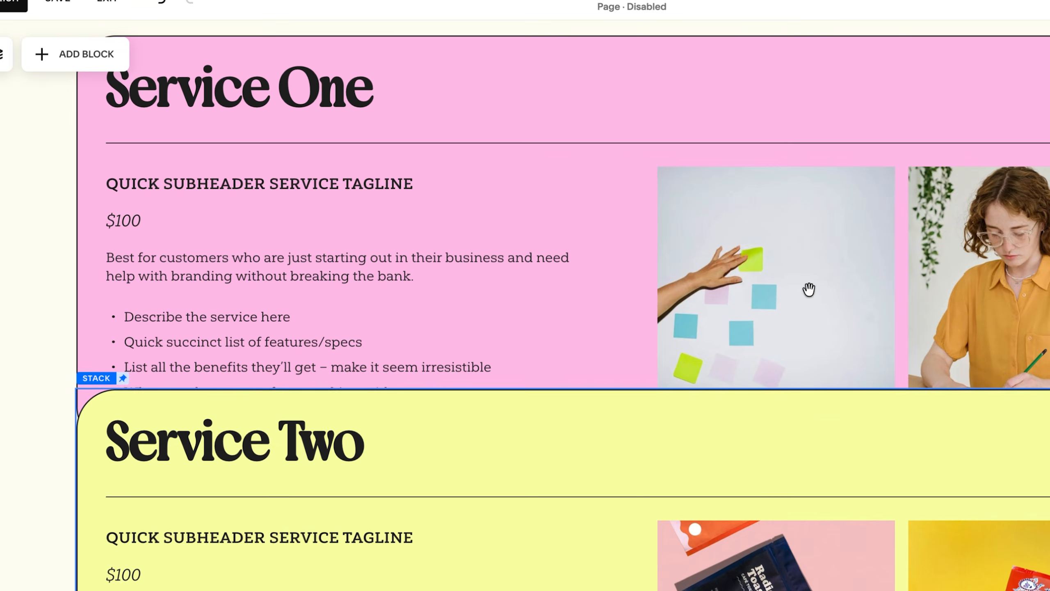
scroll(748, 282, "down", 3)
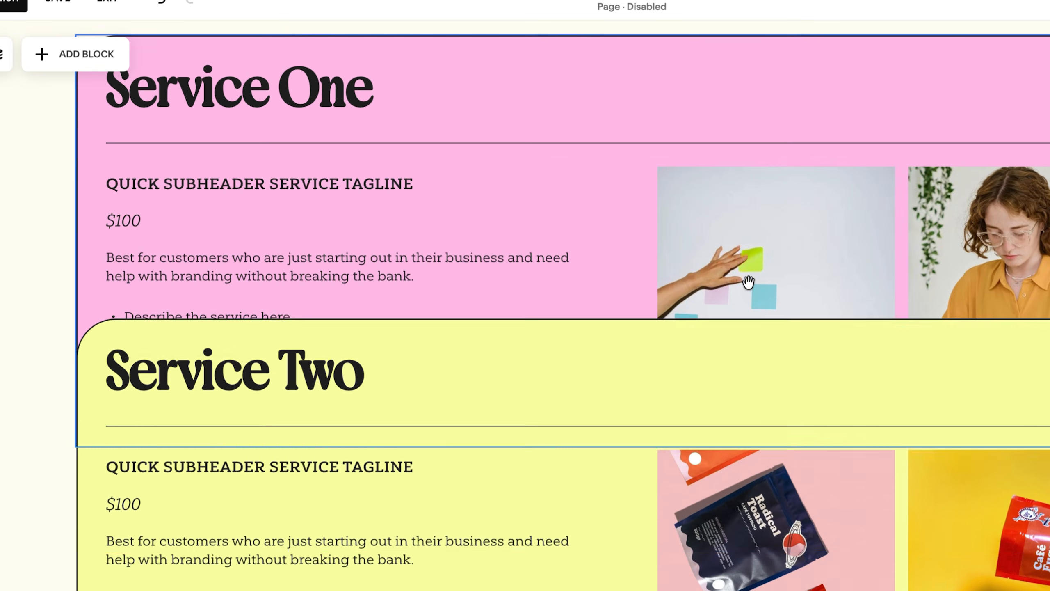
scroll(748, 282, "down", 5)
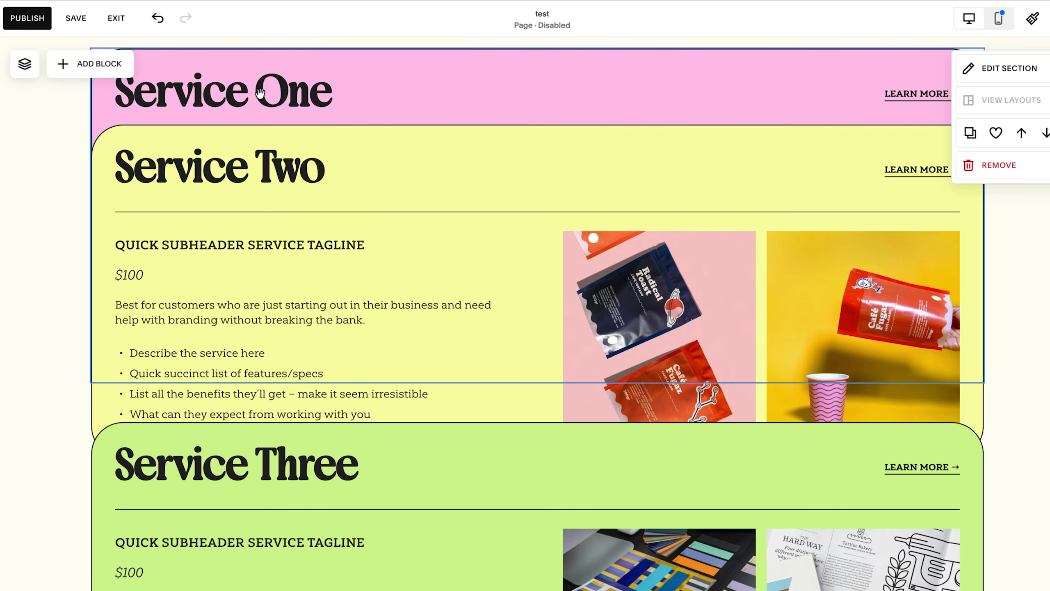
scroll(357, 215, "down", 5)
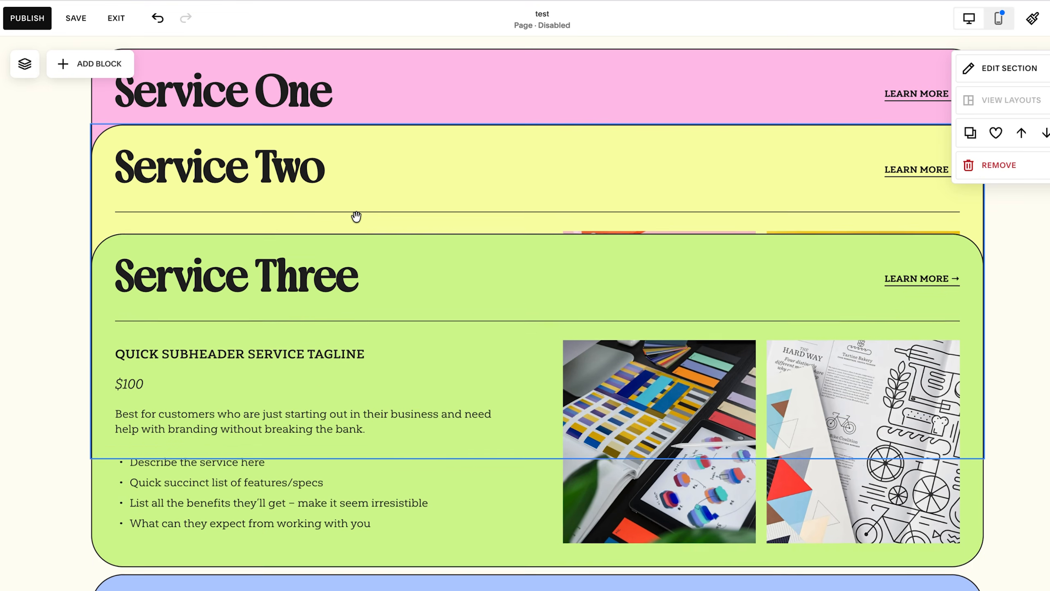
Pin the green Service Three card to the top with an offset of 260px, leaving the Service Two title uncovered
scroll(241, 424, "up", 5)
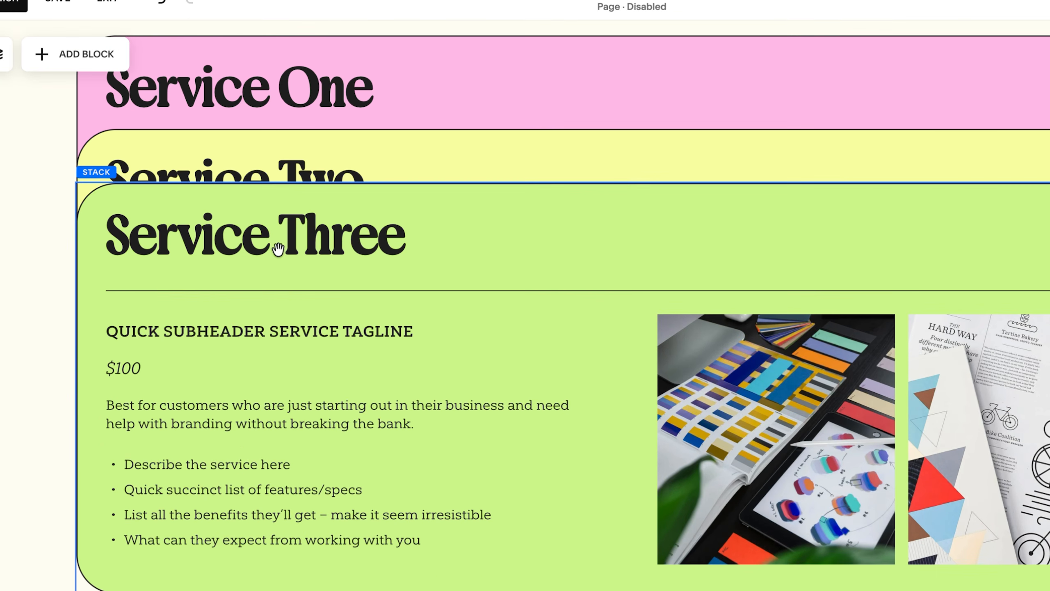
left_click(263, 234)
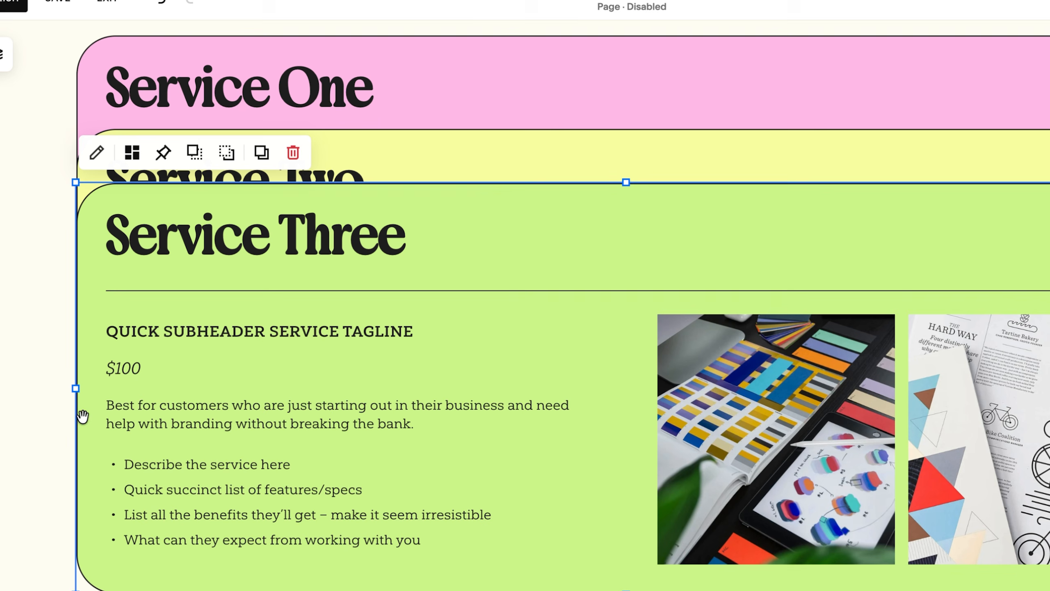
left_click(156, 165)
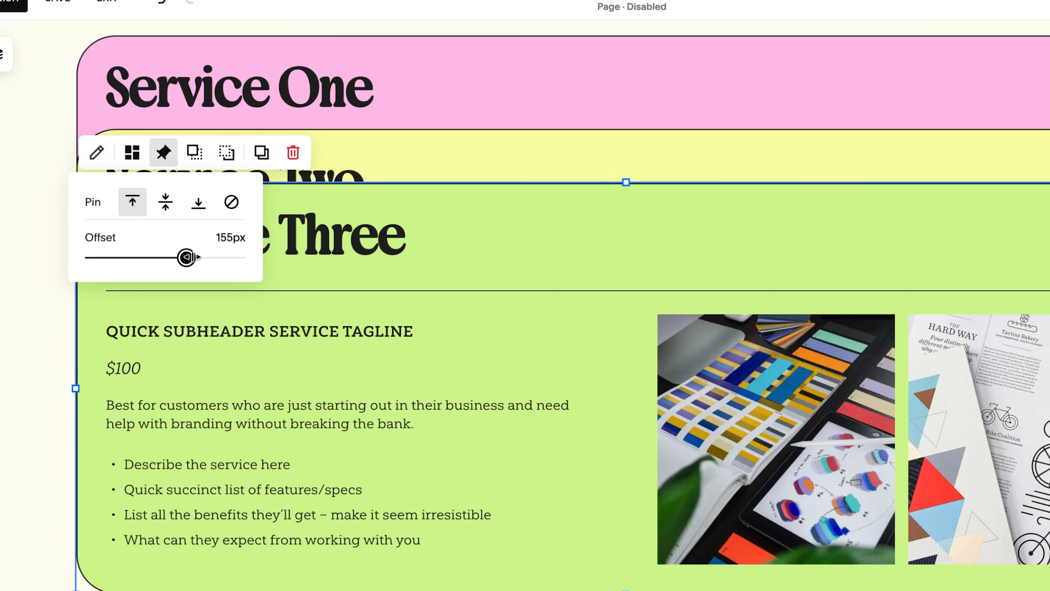
left_click_drag(223, 257, 242, 259)
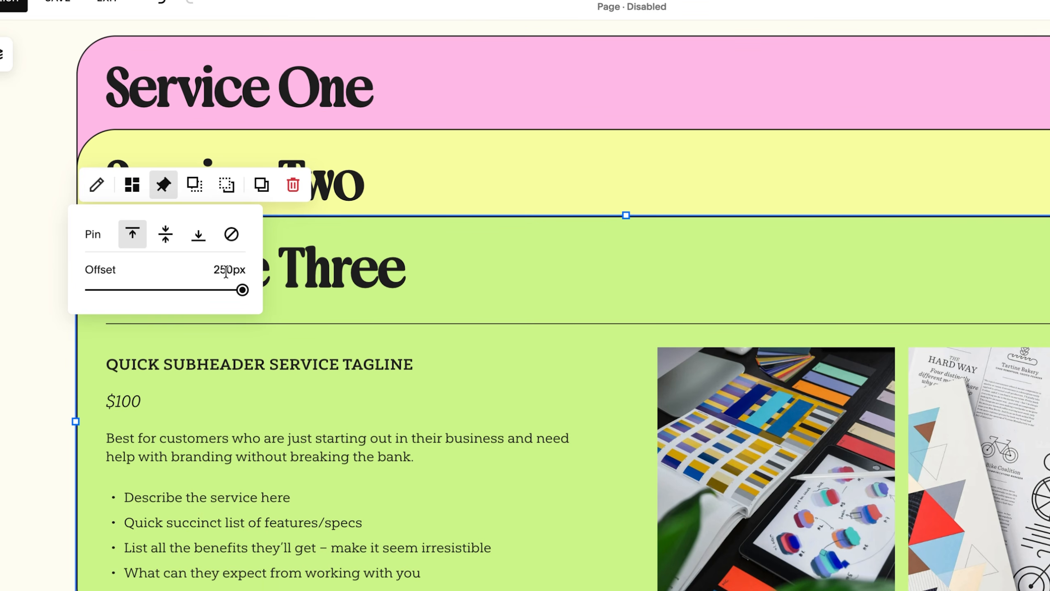
key("BackSpace")
type("8")
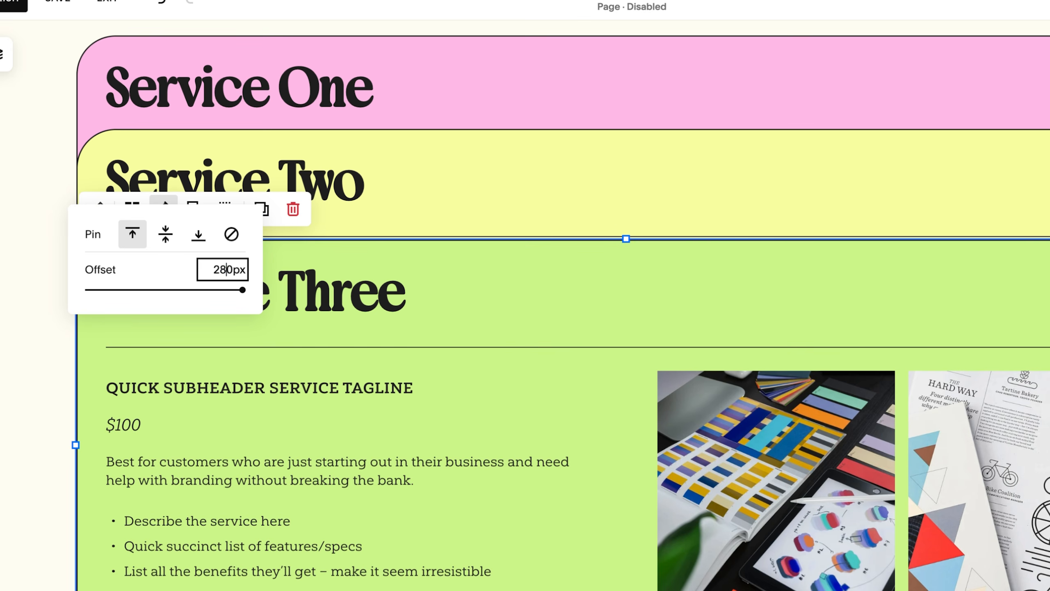
type("6")
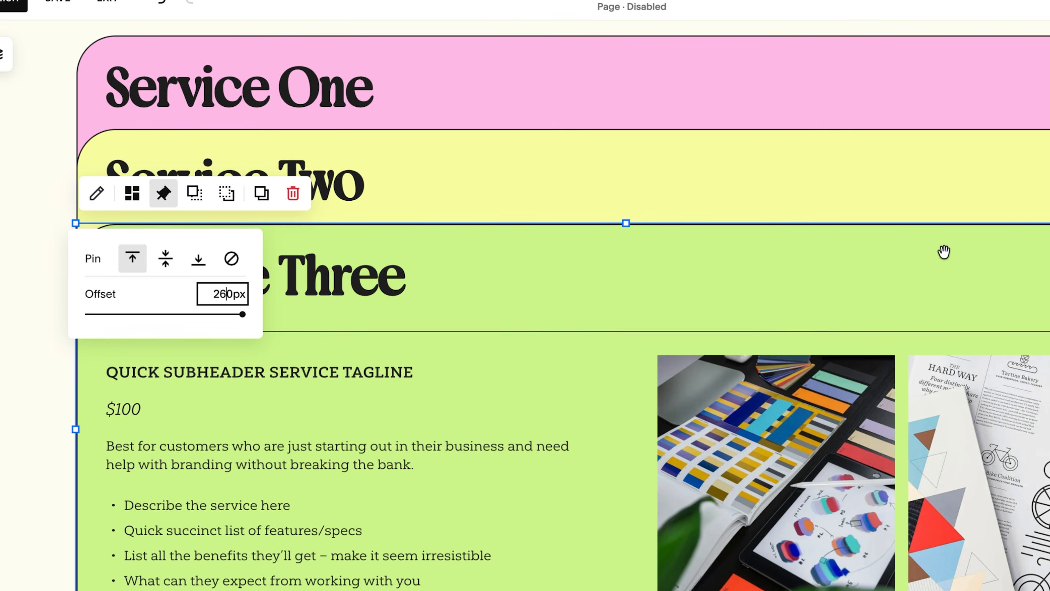
left_click(816, 253)
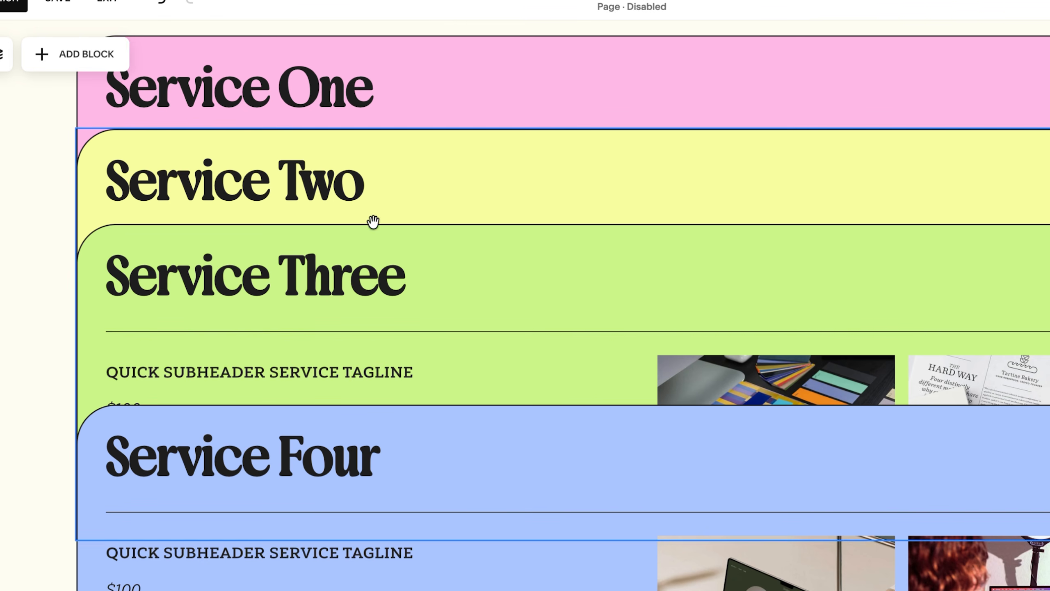
scroll(428, 307, "down", 4)
left_click(274, 398)
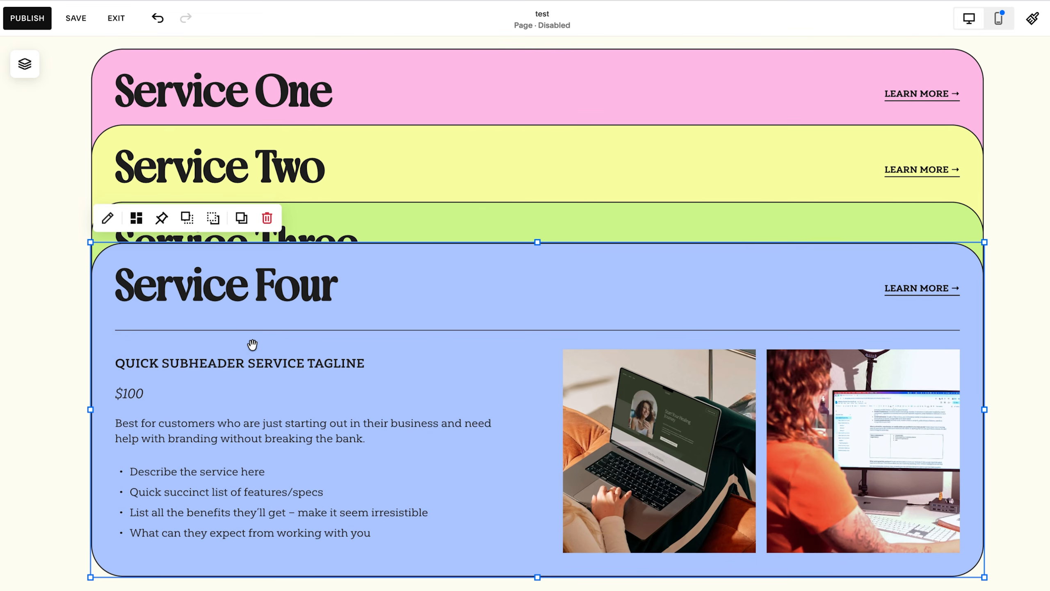
left_click(213, 223)
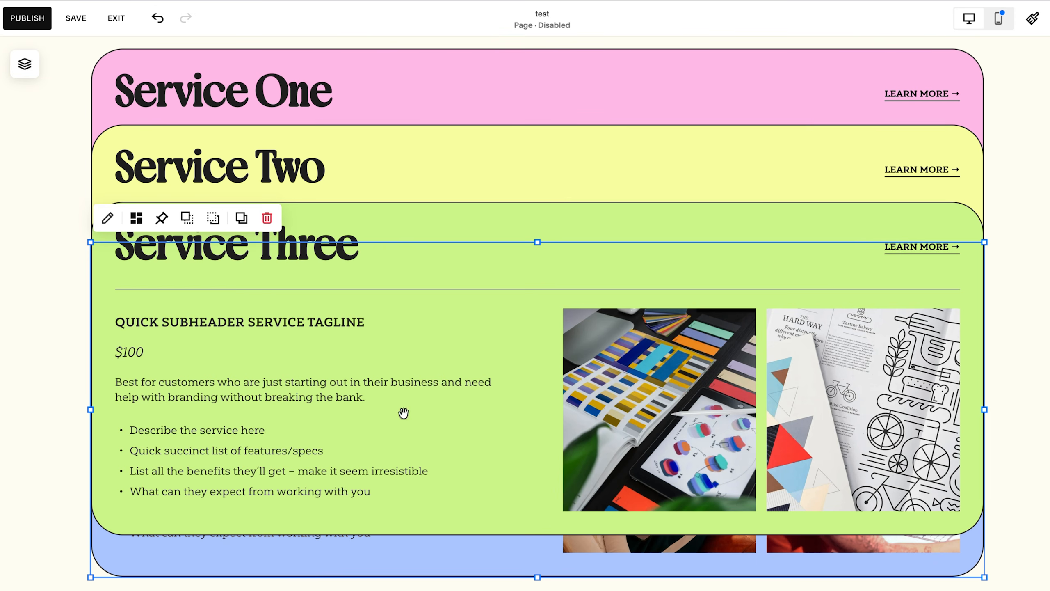
scroll(513, 518, "down", 1)
scroll(534, 490, "up", 3)
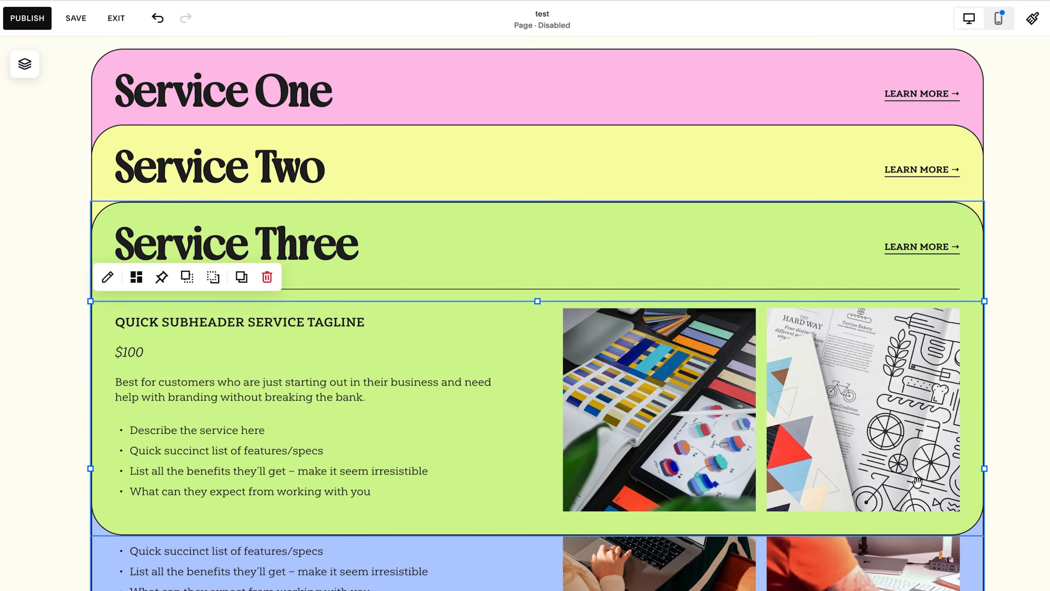
left_click(999, 461)
scroll(448, 473, "down", 2)
scroll(455, 526, "up", 2)
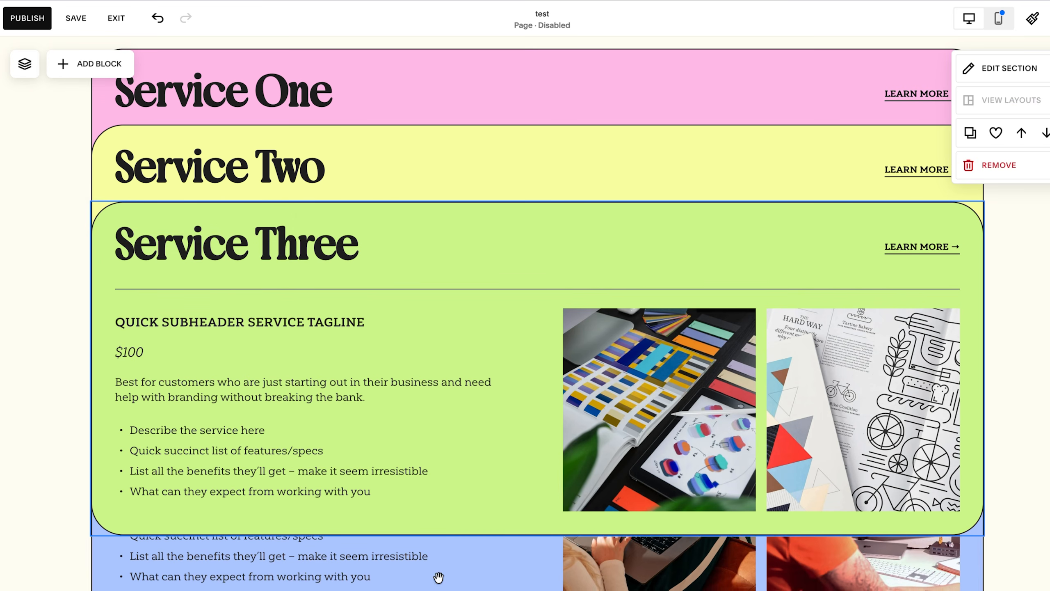
left_click(357, 570)
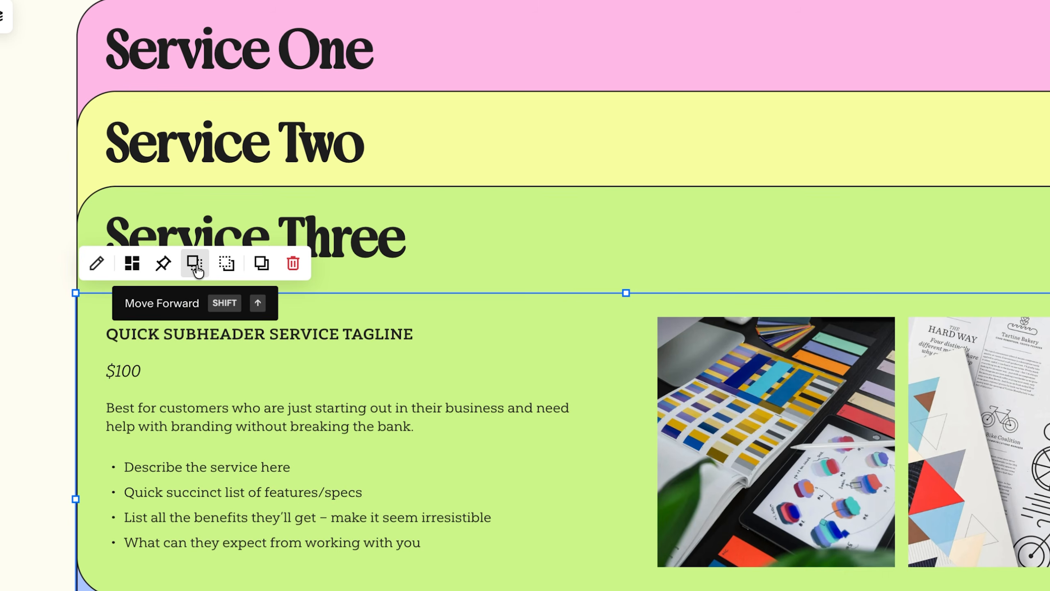
left_click(194, 263)
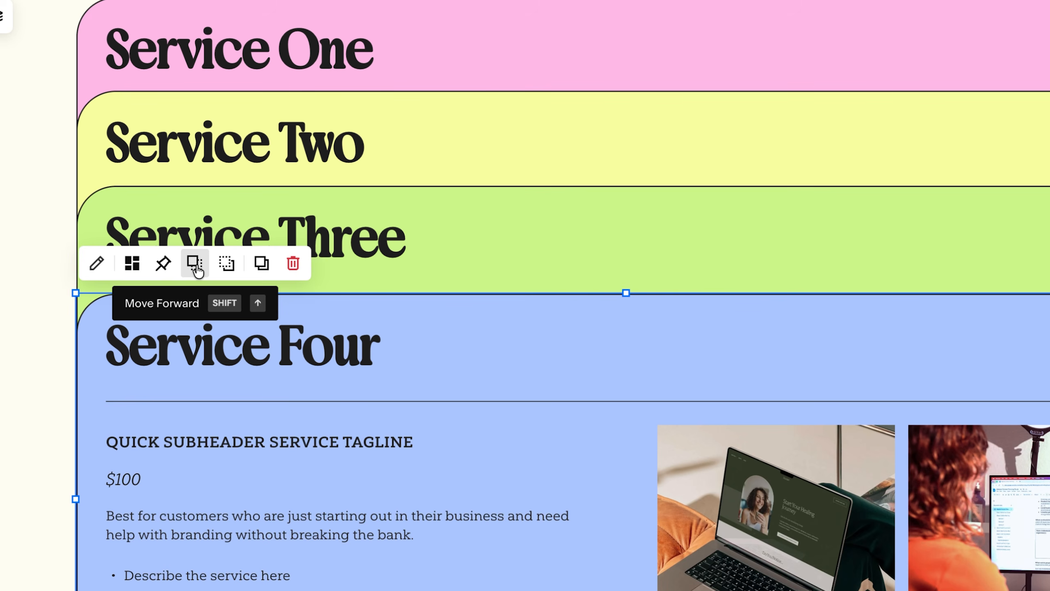
Pin the blue Service Four card to the top with a larger offset that places it just below the Service Three title
scroll(132, 417, "down", 2)
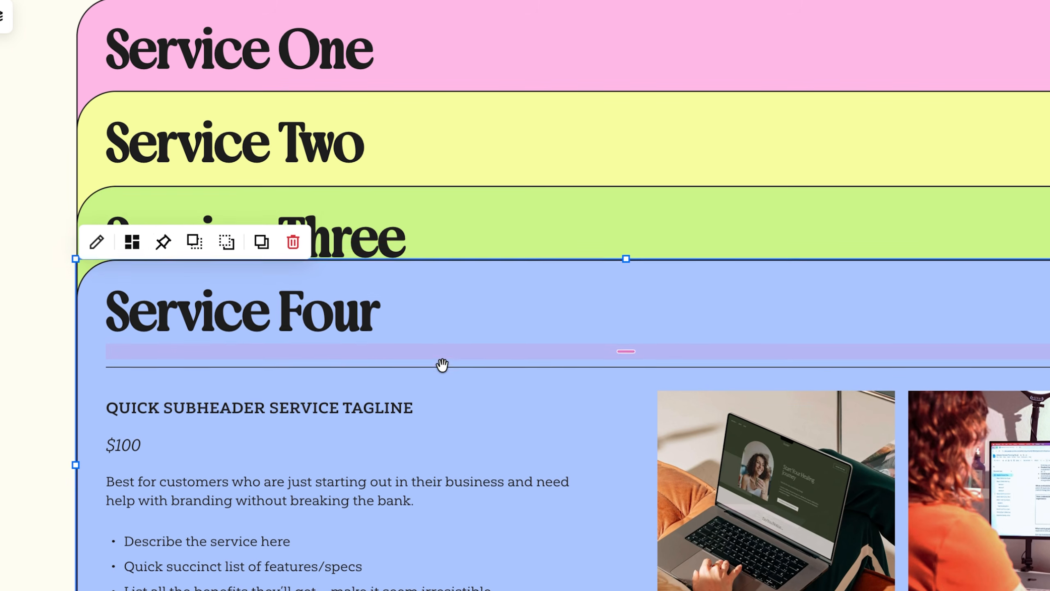
left_click(166, 224)
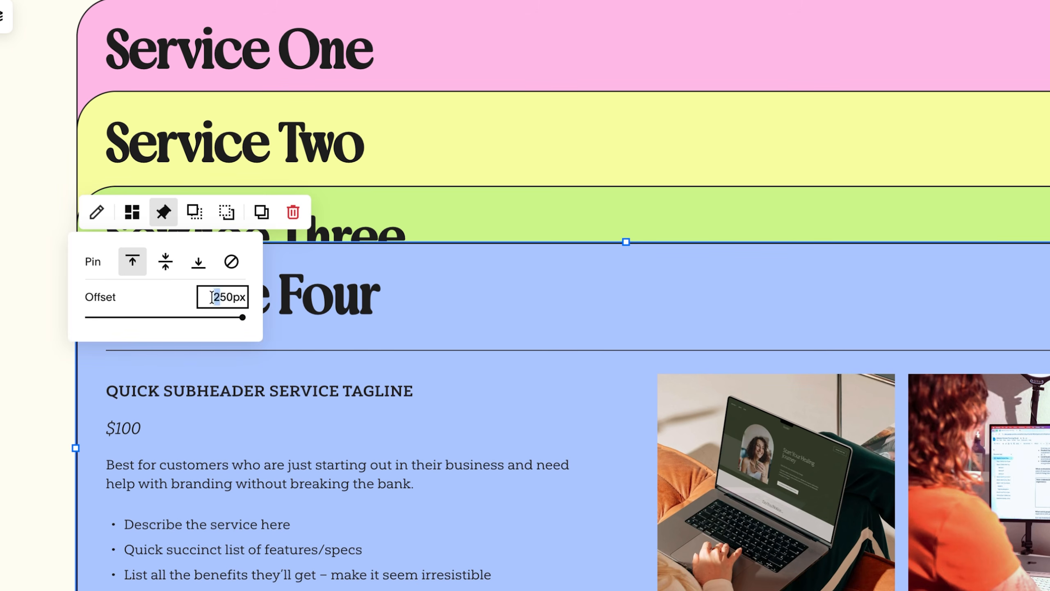
type("3")
type("4")
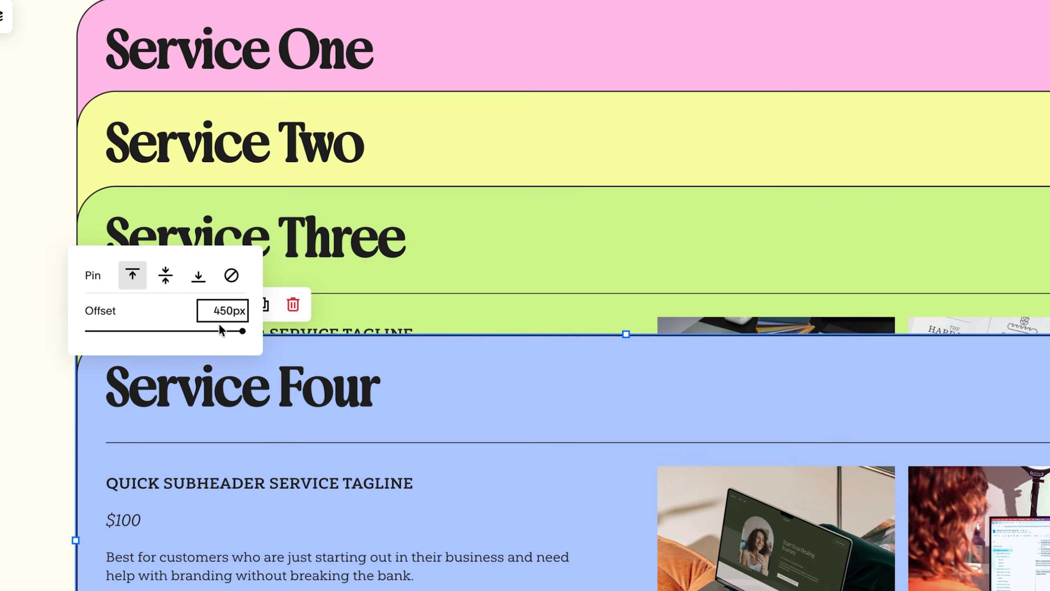
type("0")
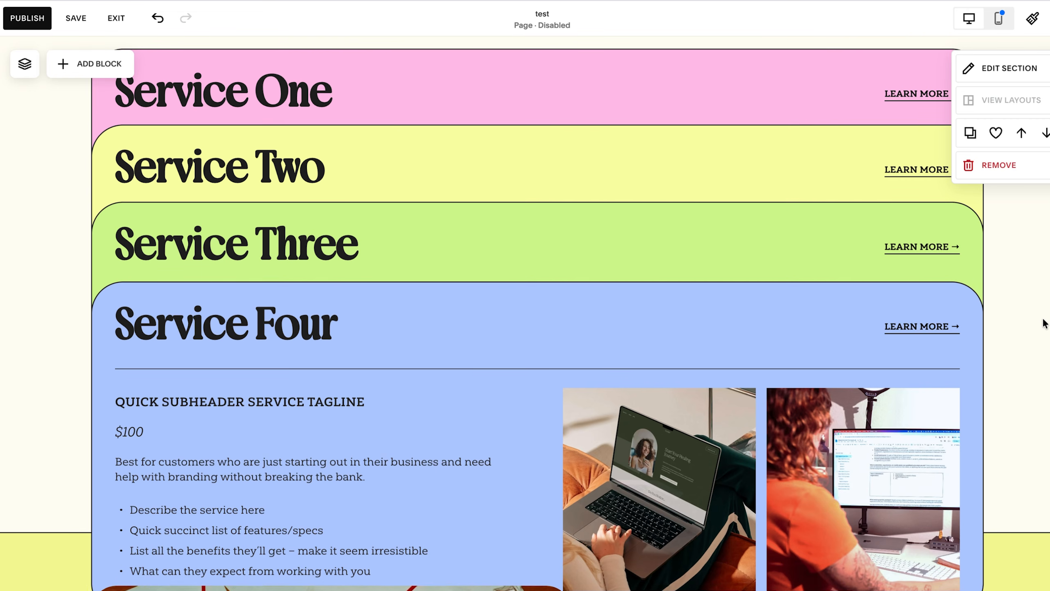
scroll(1044, 323, "down", 4)
scroll(1045, 455, "down", 4)
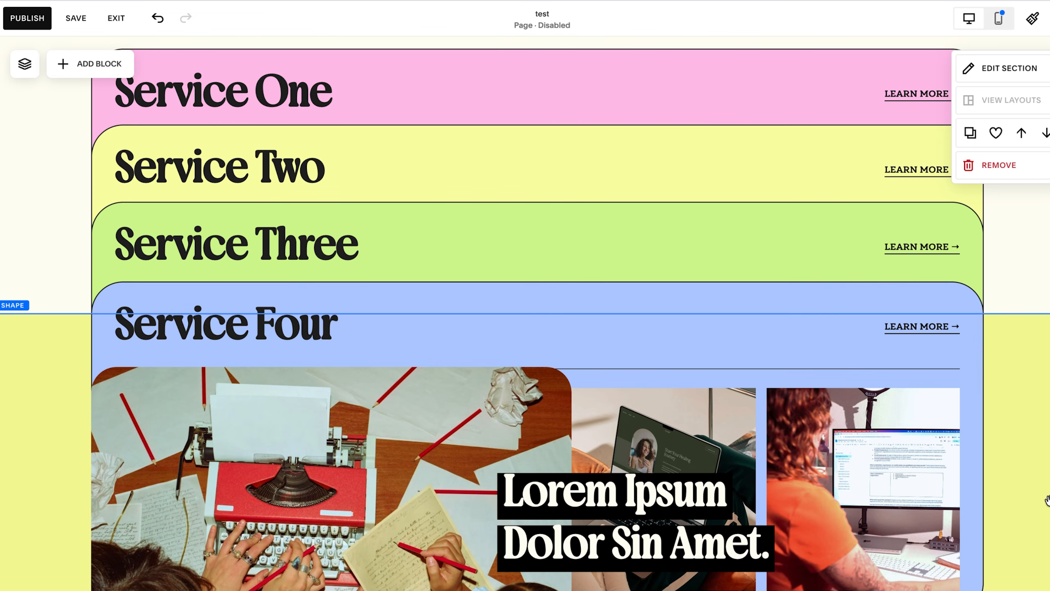
Examine the layer order of the section to locate the covering shape among the service card stacks
scroll(578, 415, "down", 2)
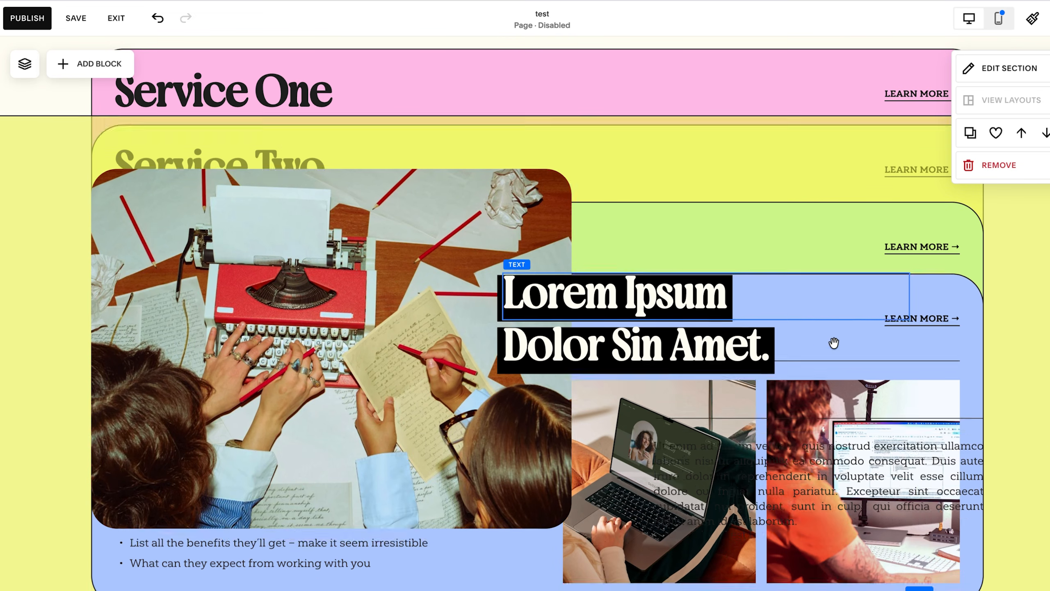
scroll(1008, 459, "up", 6)
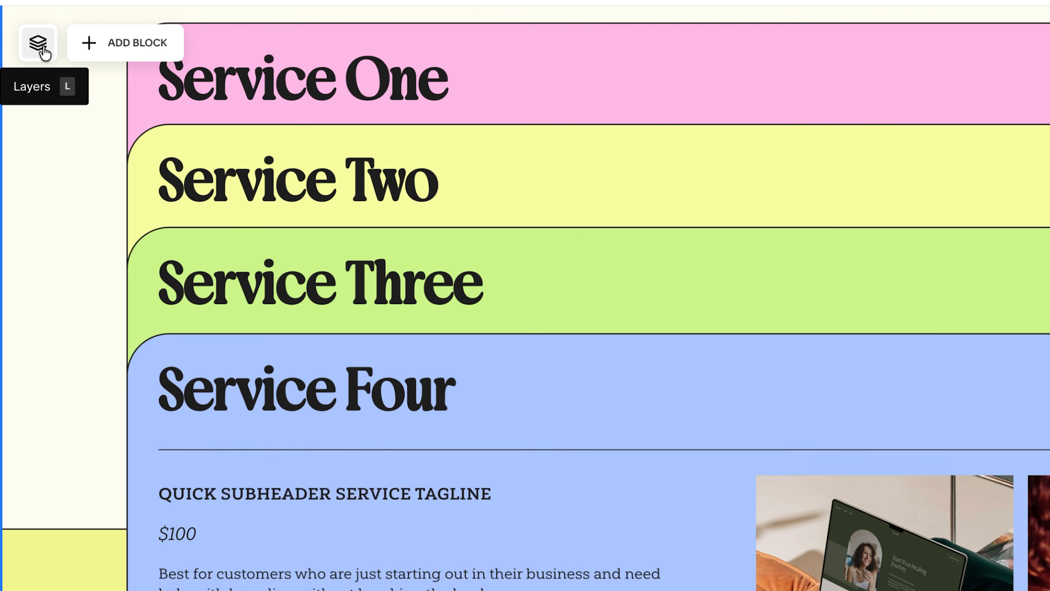
left_click(40, 49)
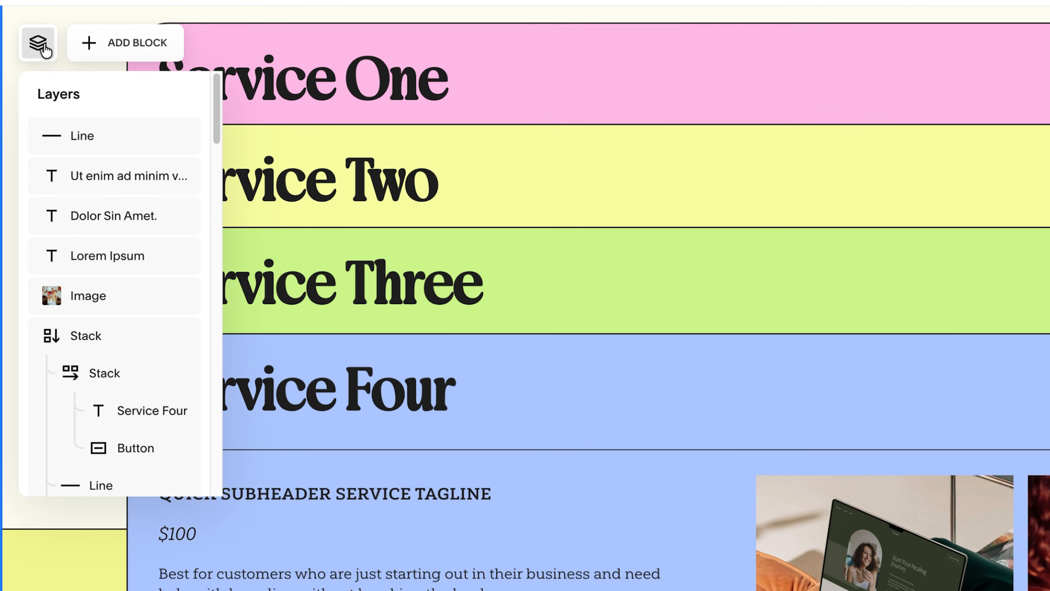
left_click(92, 337)
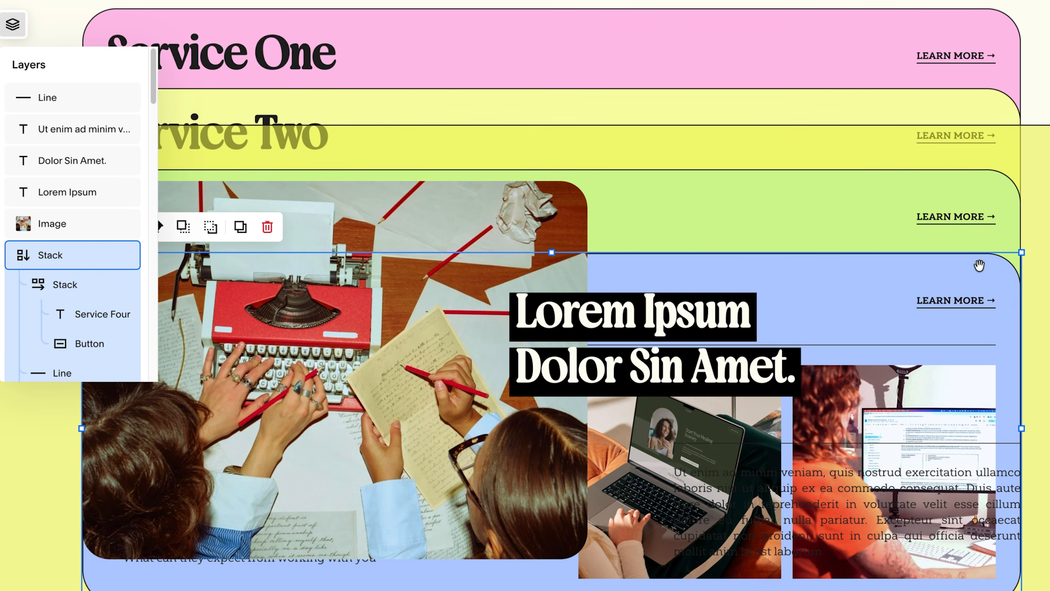
scroll(70, 255, "down", 5)
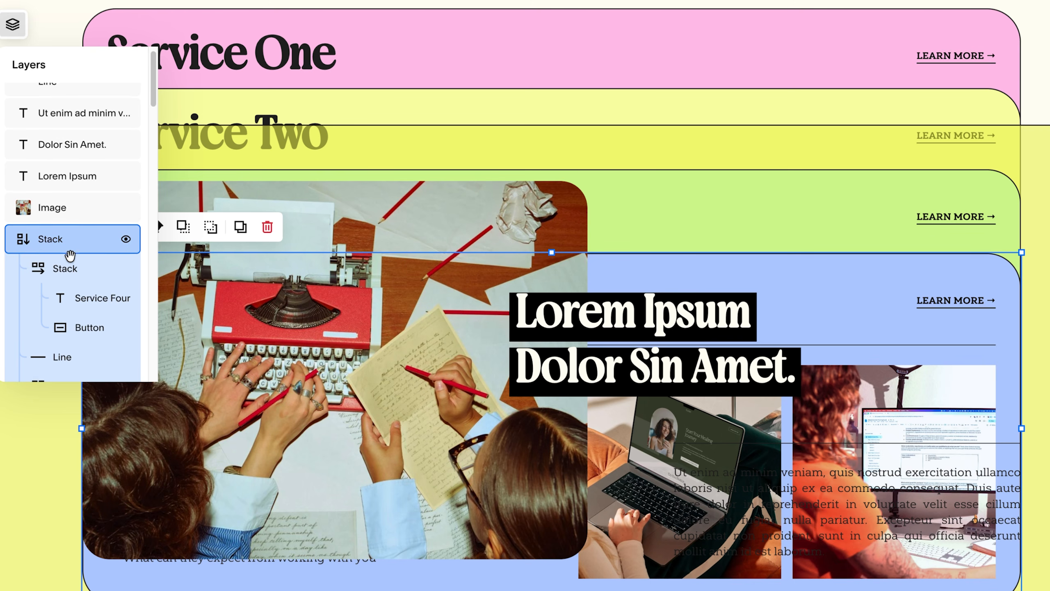
left_click(58, 163)
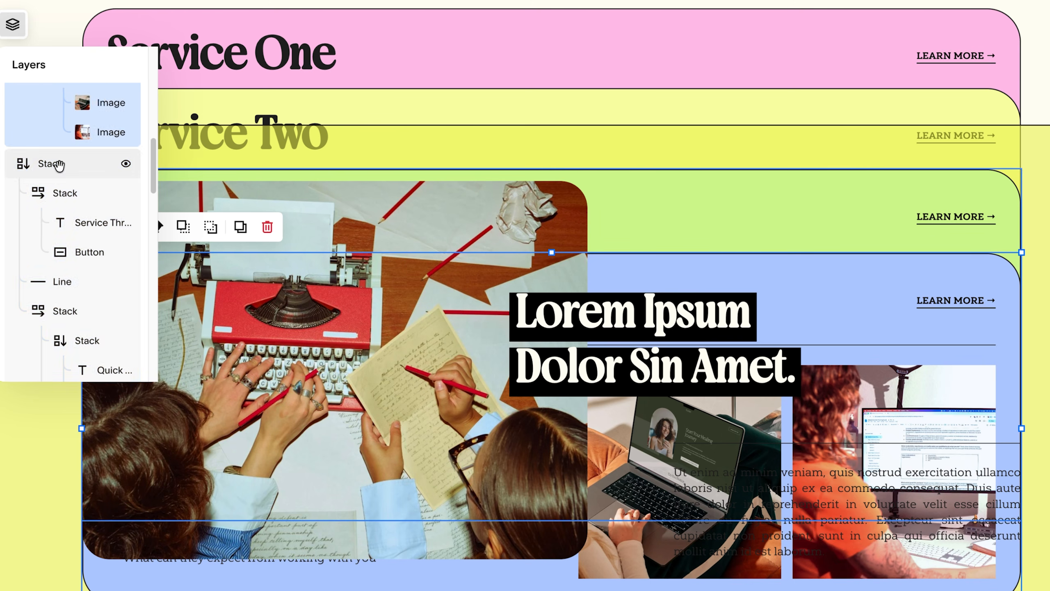
scroll(103, 247, "down", 5)
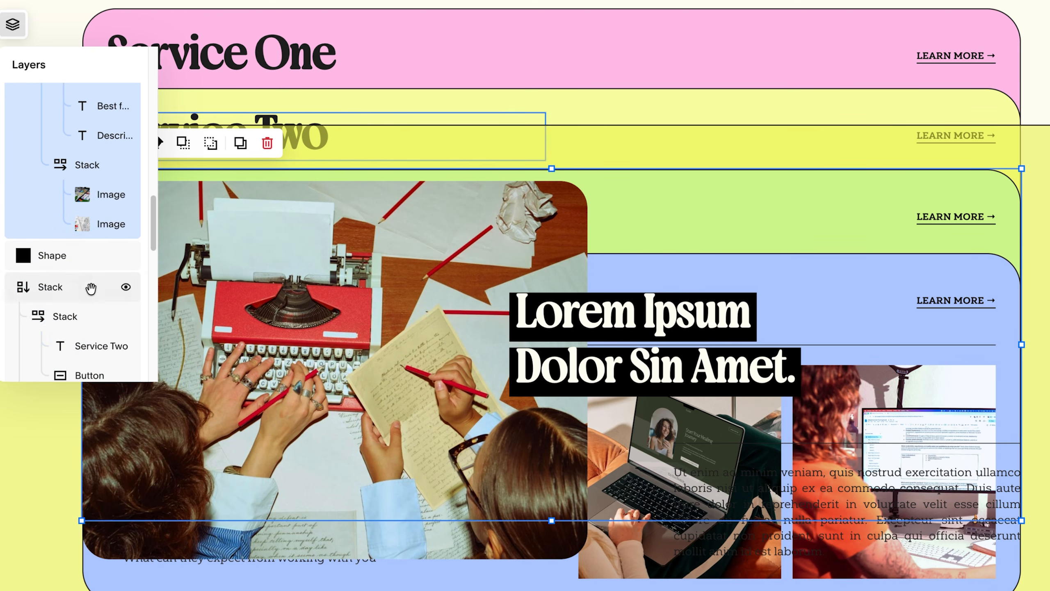
left_click(65, 261)
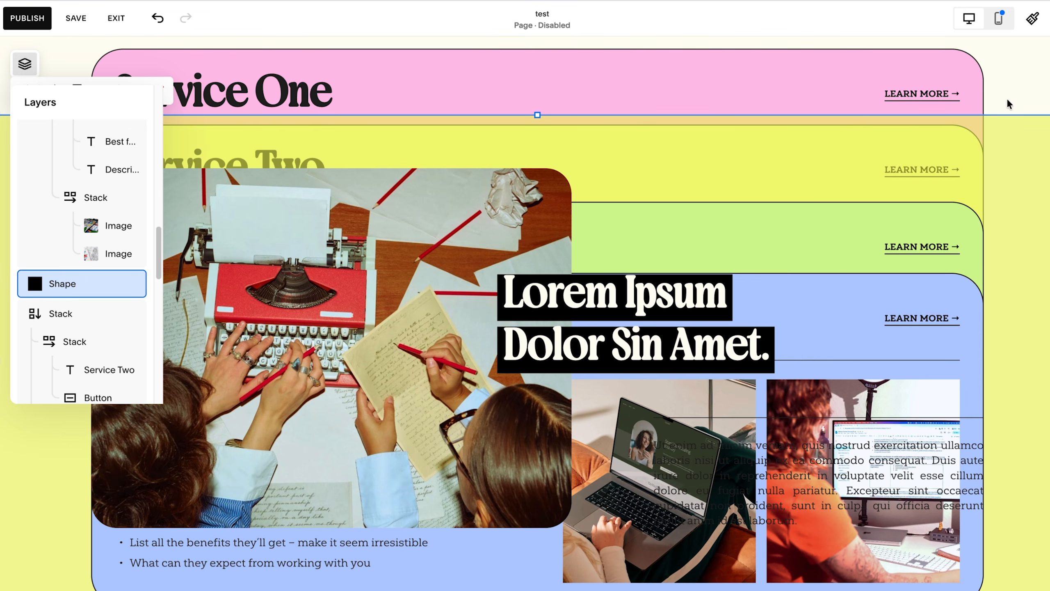
Fill the covering shape with the teal green palette colour at full opacity
double_click(1012, 139)
left_click(1042, 392)
left_click(1021, 364)
left_click_drag(1017, 380, 1034, 381)
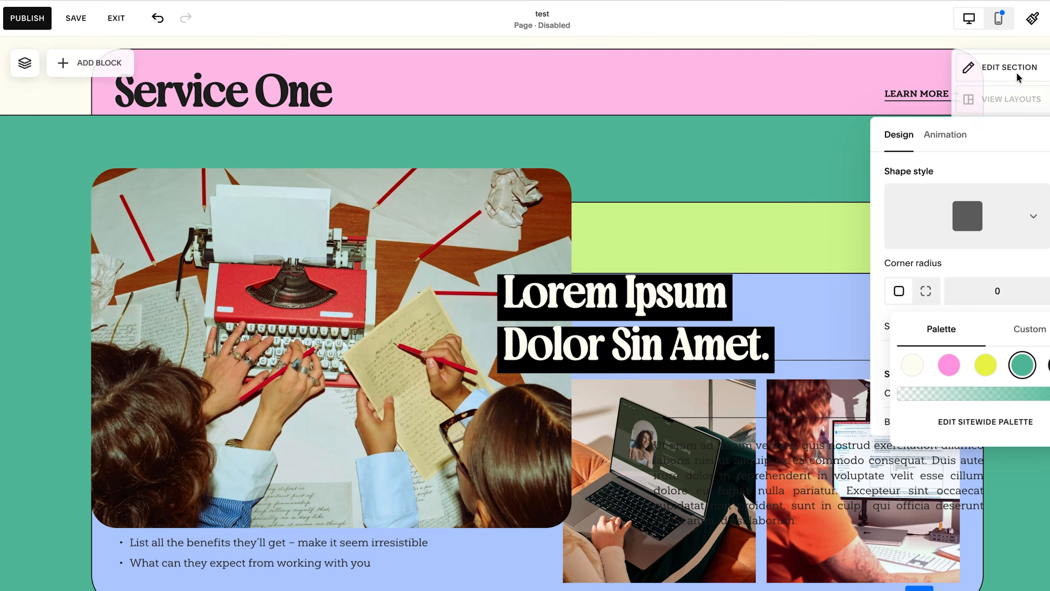
left_click(1017, 72)
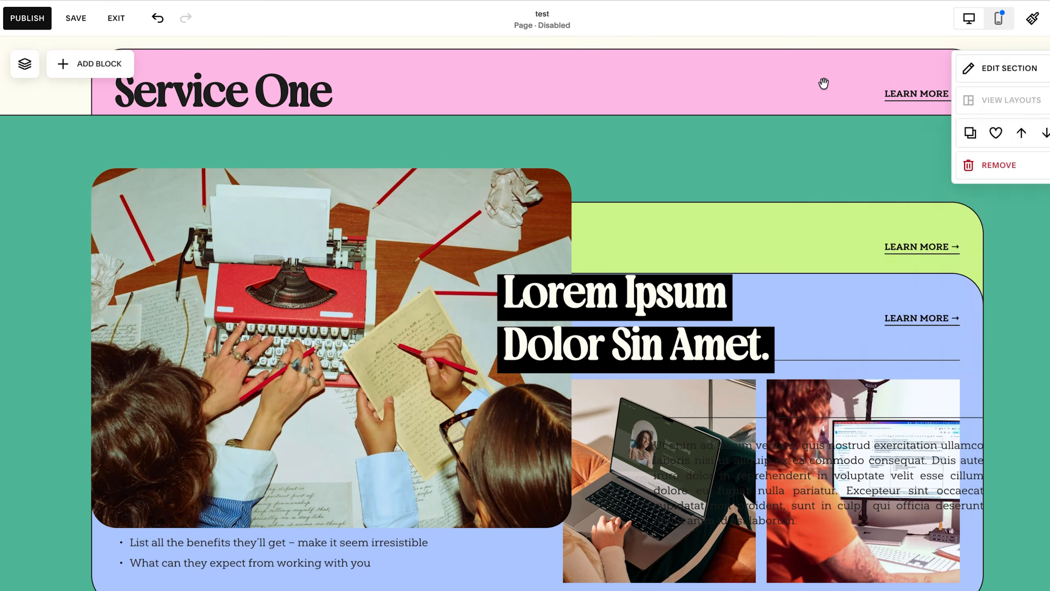
Examine how the green shape passes over or behind each service card as the page scrolls
scroll(822, 329, "up", 10)
scroll(825, 333, "down", 3)
scroll(825, 333, "down", 5)
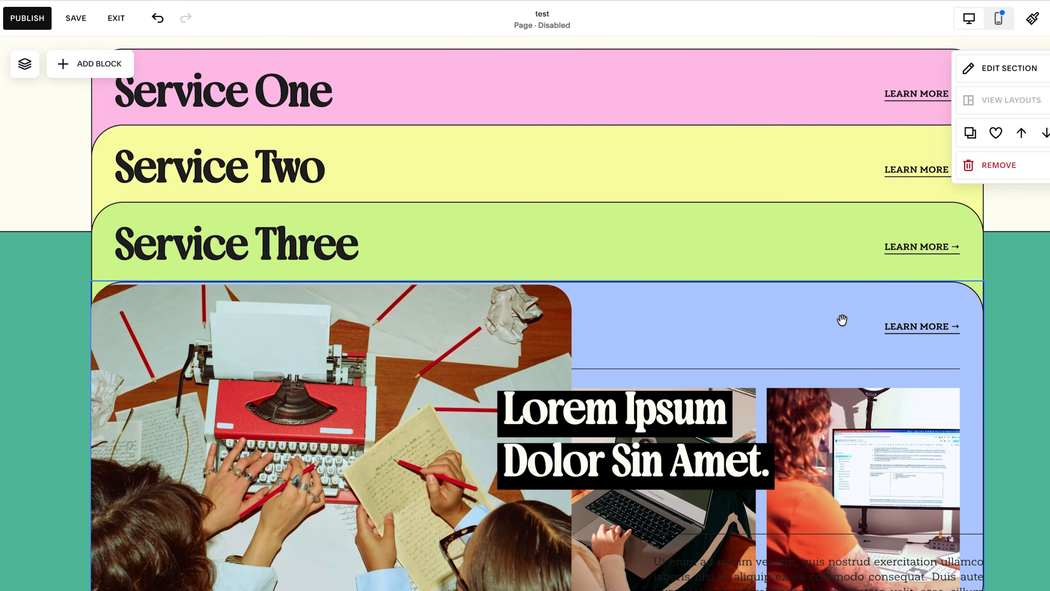
scroll(841, 319, "down", 4)
scroll(818, 308, "up", 4)
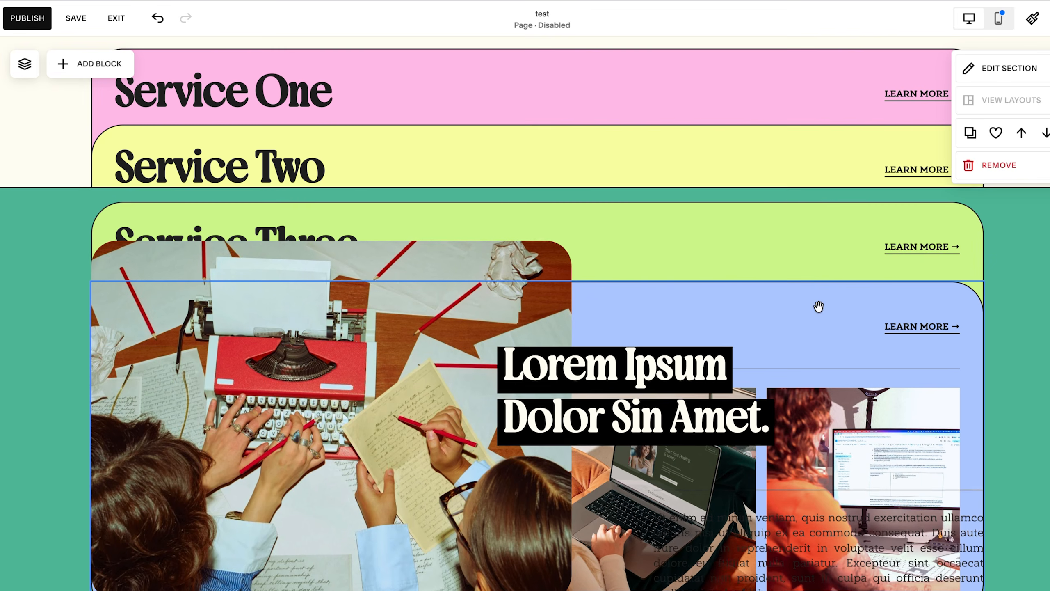
scroll(819, 306, "up", 1)
scroll(890, 260, "down", 3)
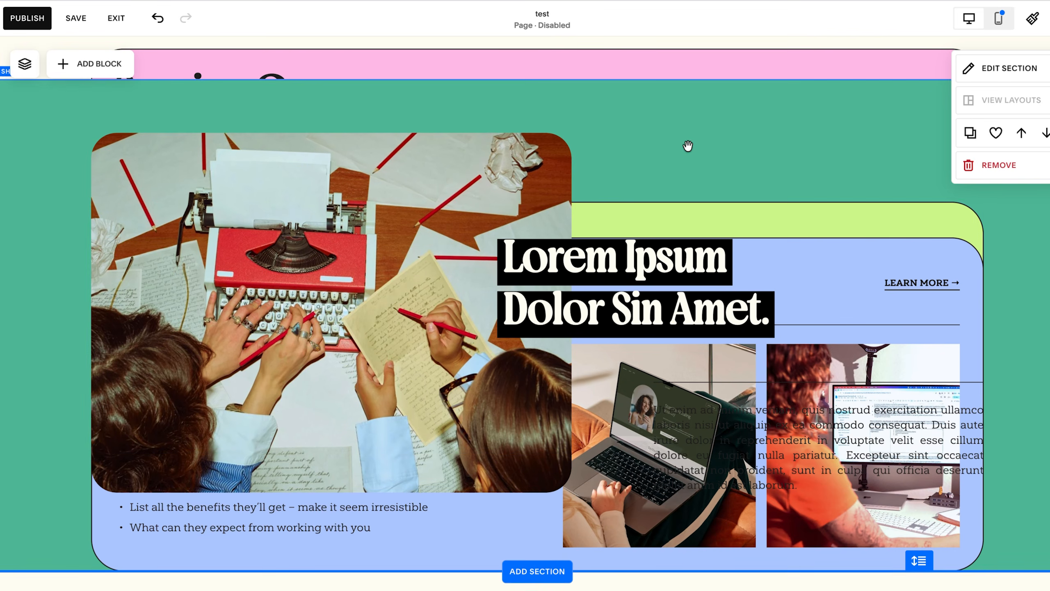
scroll(860, 234, "up", 5)
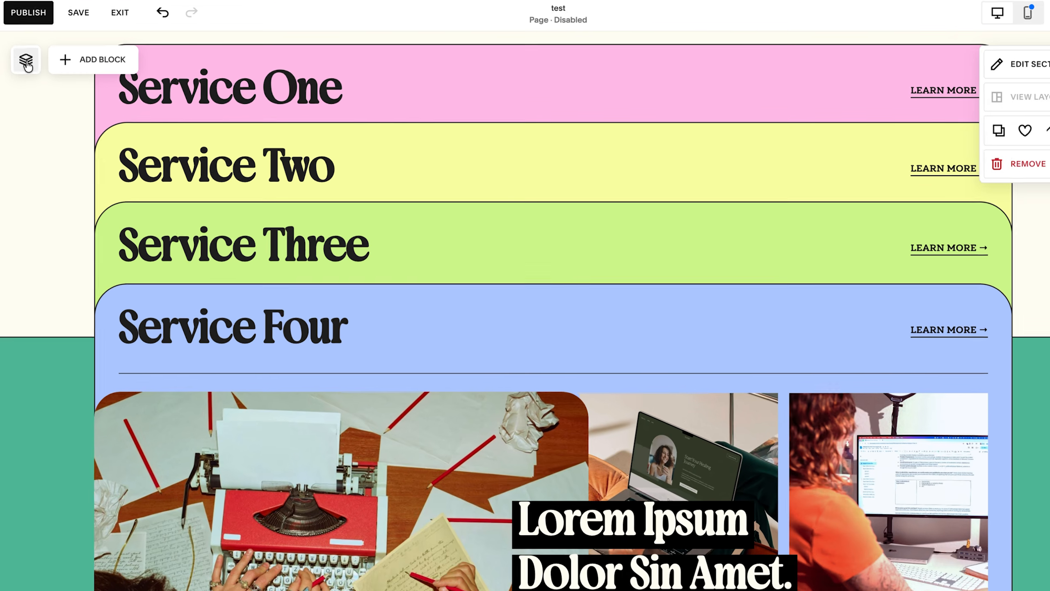
Examine the whole layer list down to the Service One stack to check the order of the section's elements
left_click(26, 64)
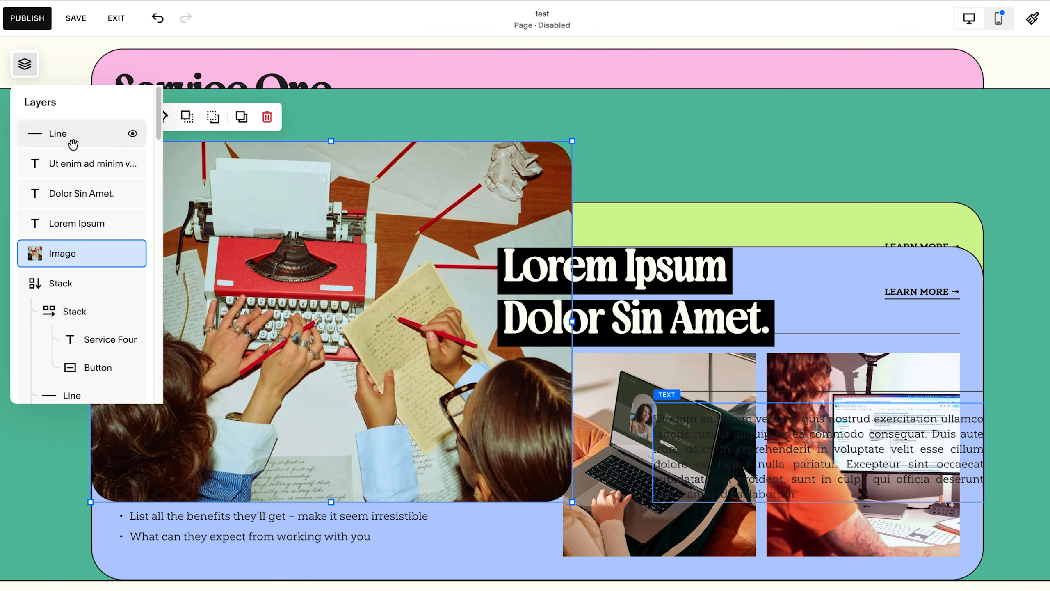
scroll(712, 465, "up", 1)
scroll(711, 465, "up", 5)
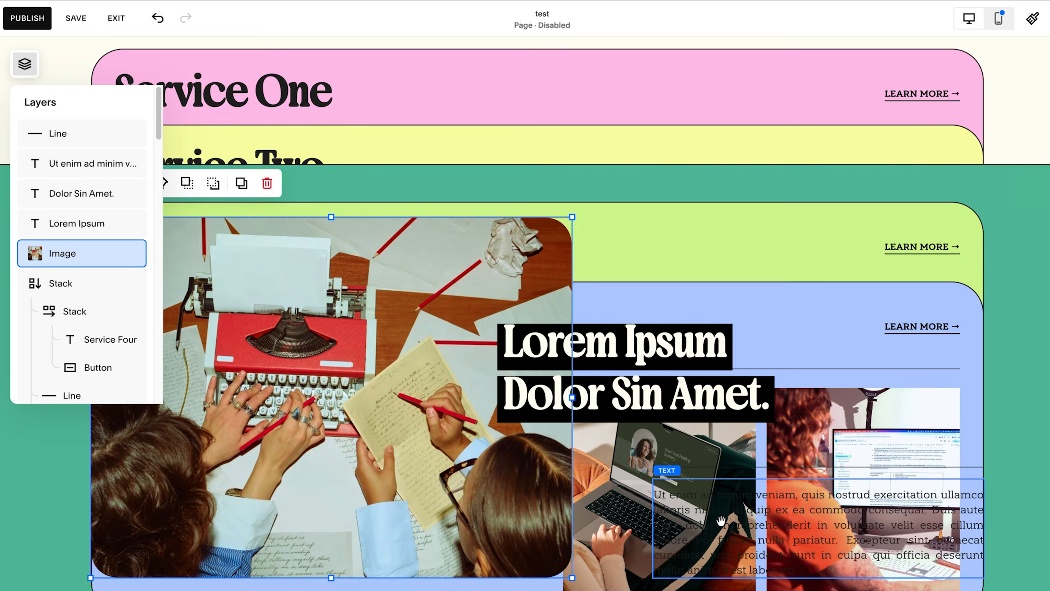
scroll(621, 512, "up", 2)
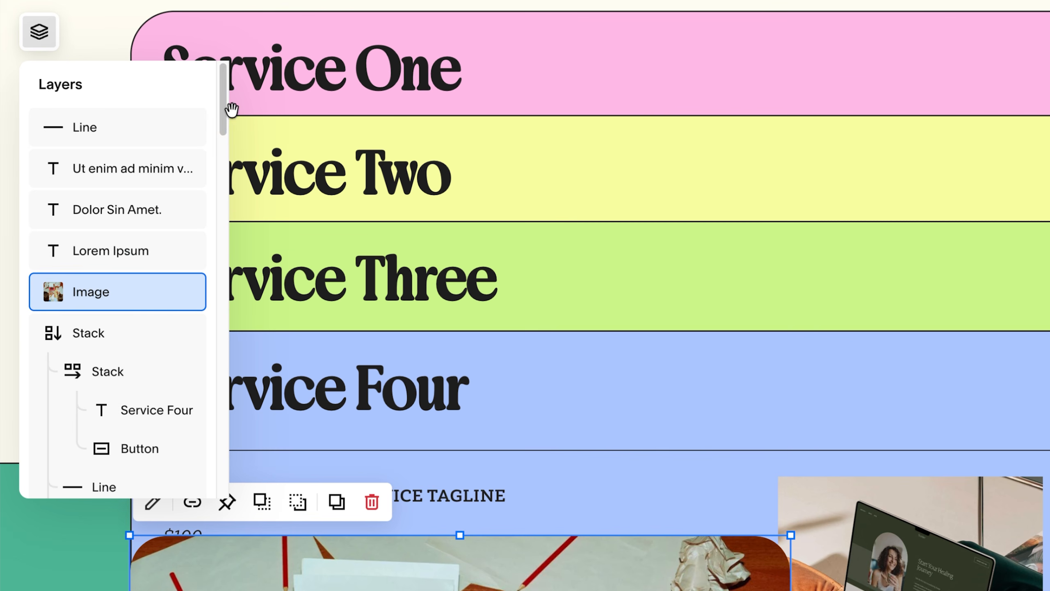
left_click_drag(159, 116, 151, 333)
left_click_drag(212, 400, 213, 463)
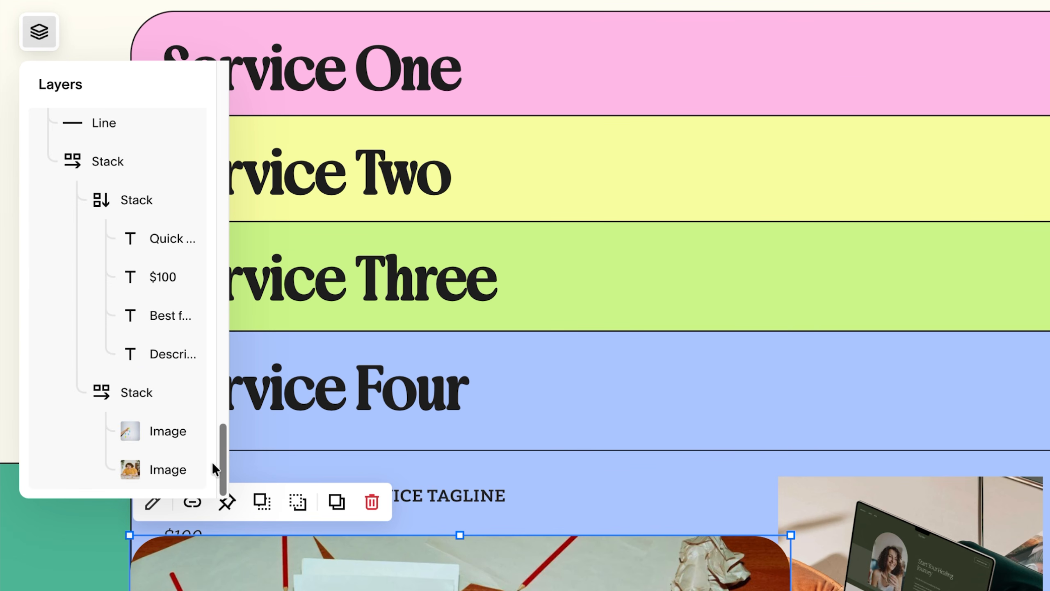
scroll(188, 392, "up", 5)
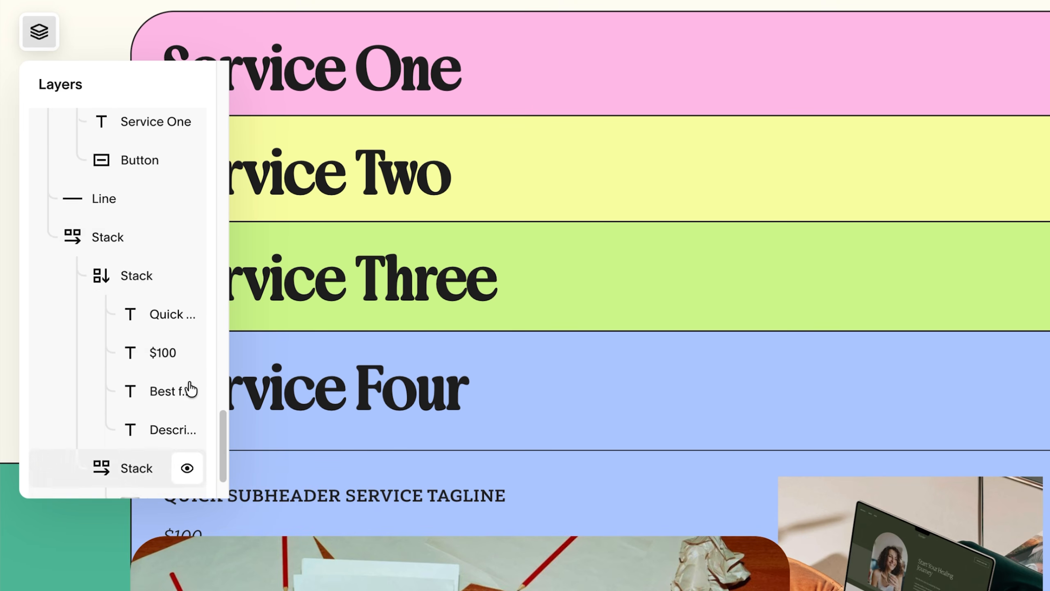
left_click(99, 276)
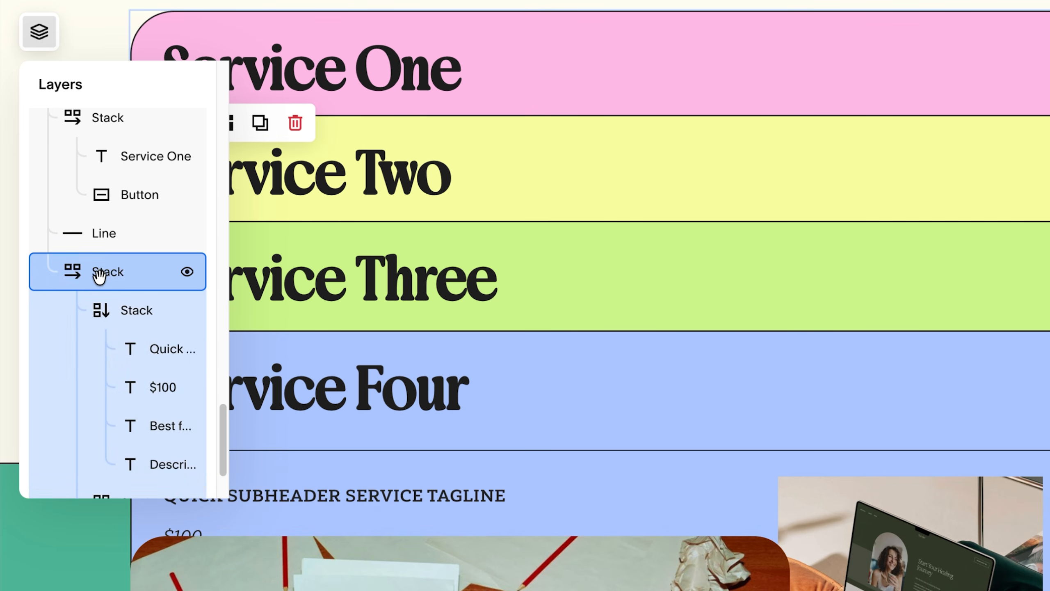
scroll(98, 276, "up", 4)
left_click(70, 218)
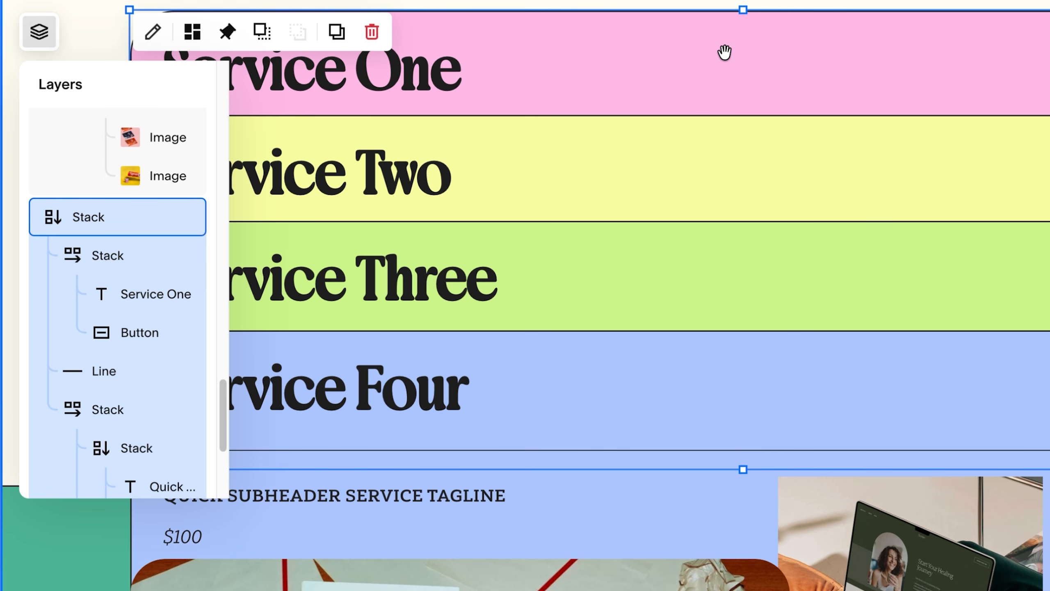
left_click(187, 216)
left_click(187, 216)
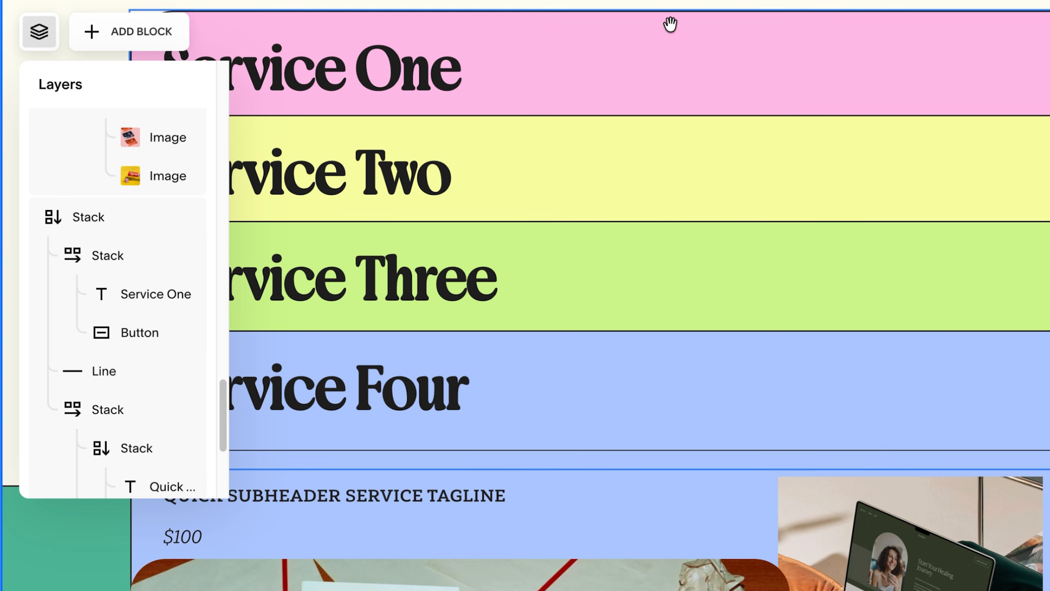
Trace the service card stacks upward in the layer order and check the green shape's place above the Service Two stack
scroll(159, 388, "down", 6)
left_click(89, 436)
scroll(88, 368, "up", 3)
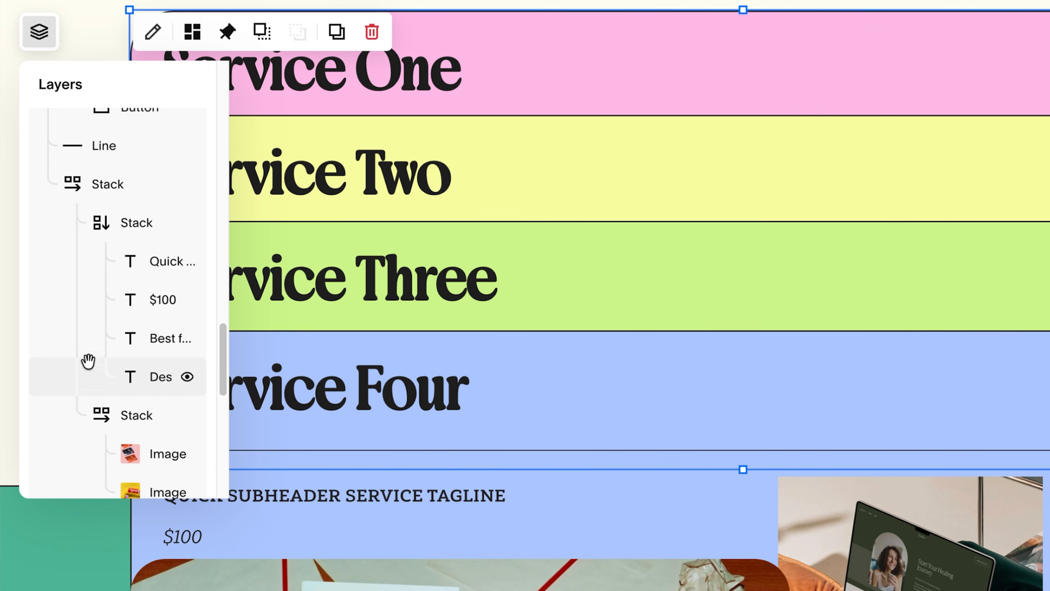
scroll(89, 377, "up", 3)
scroll(87, 338, "down", 9)
left_click(93, 350)
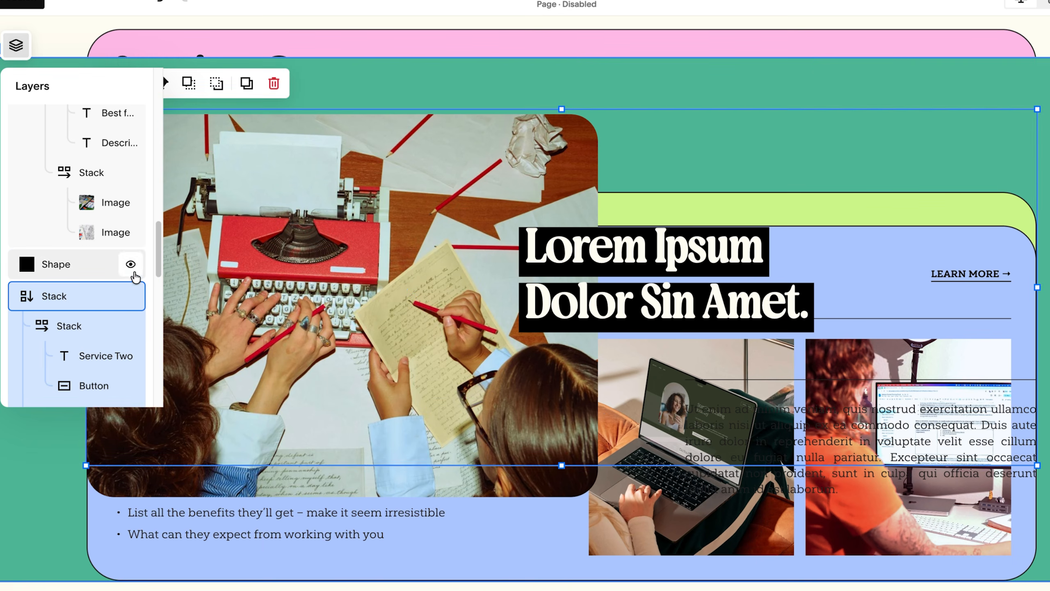
left_click(130, 270)
left_click(133, 269)
left_click(133, 270)
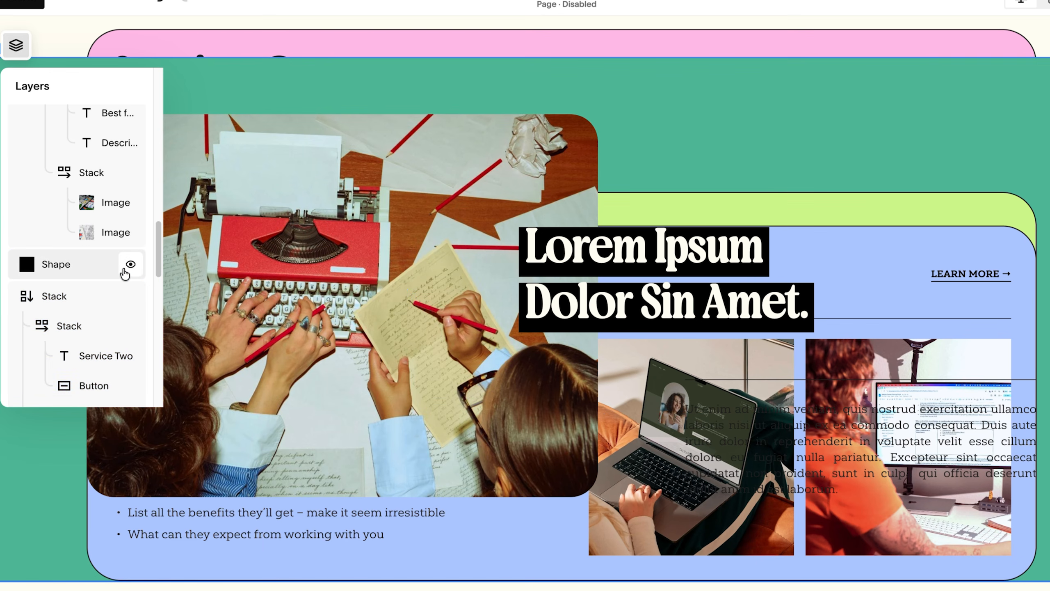
left_click_drag(73, 264, 59, 314)
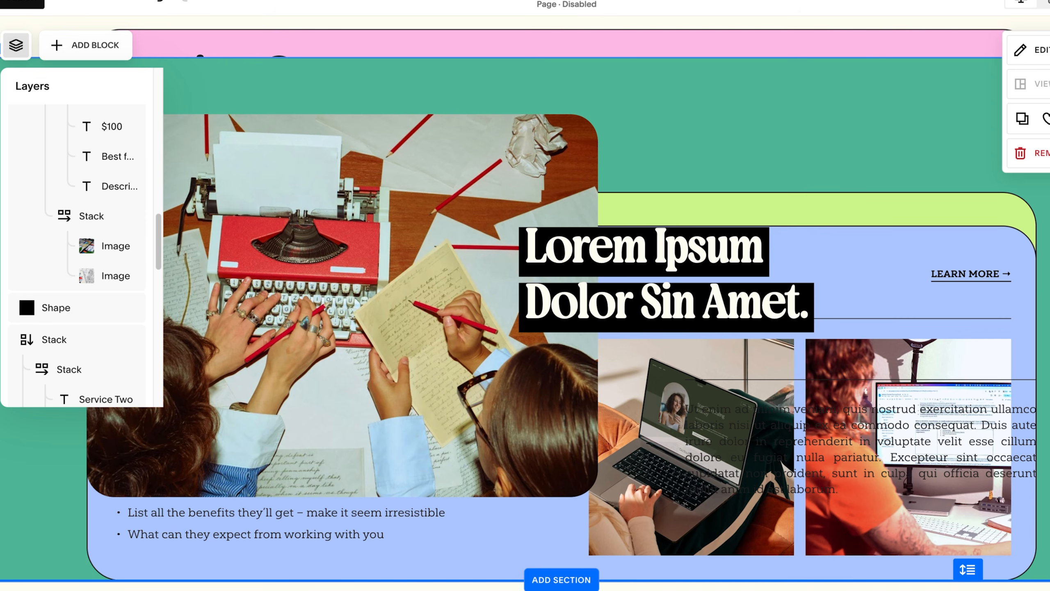
Bring the green shape forward past the Service Three and Service Four stacks so it covers all four cards
left_click(995, 128)
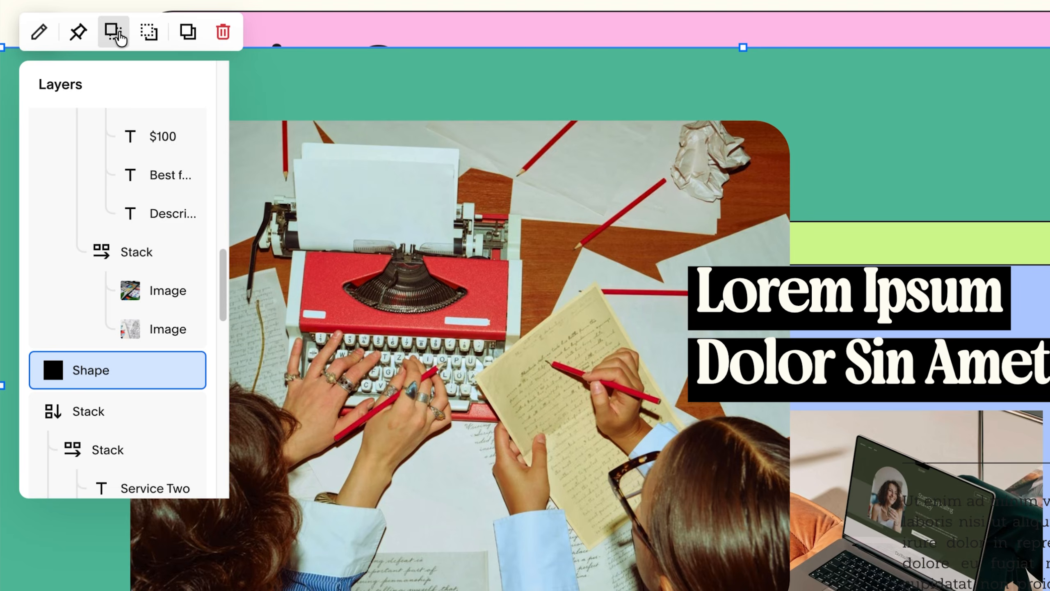
left_click(124, 53)
scroll(960, 281, "up", 7)
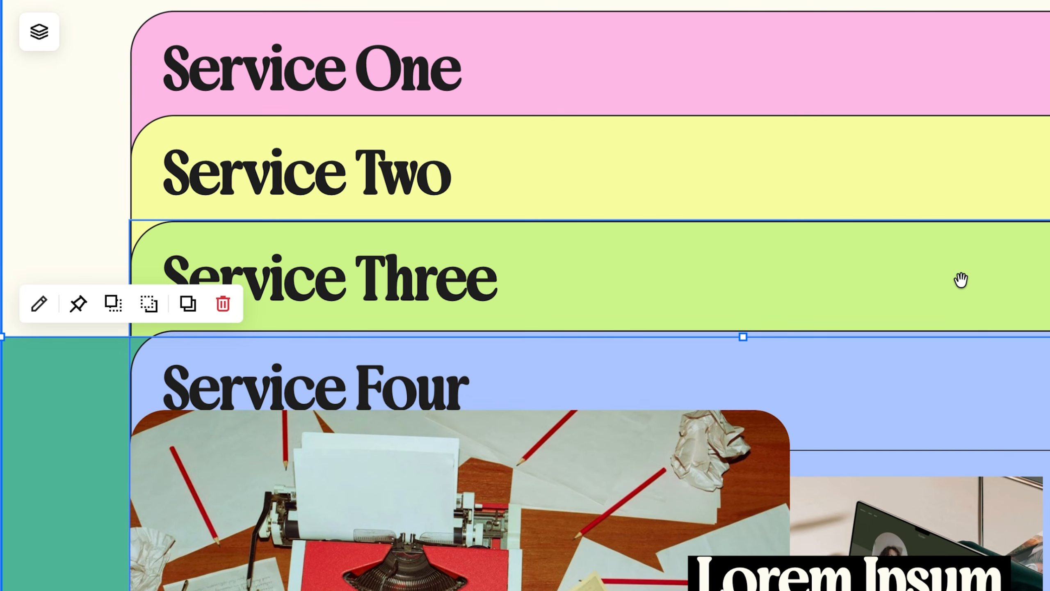
scroll(974, 292, "down", 1)
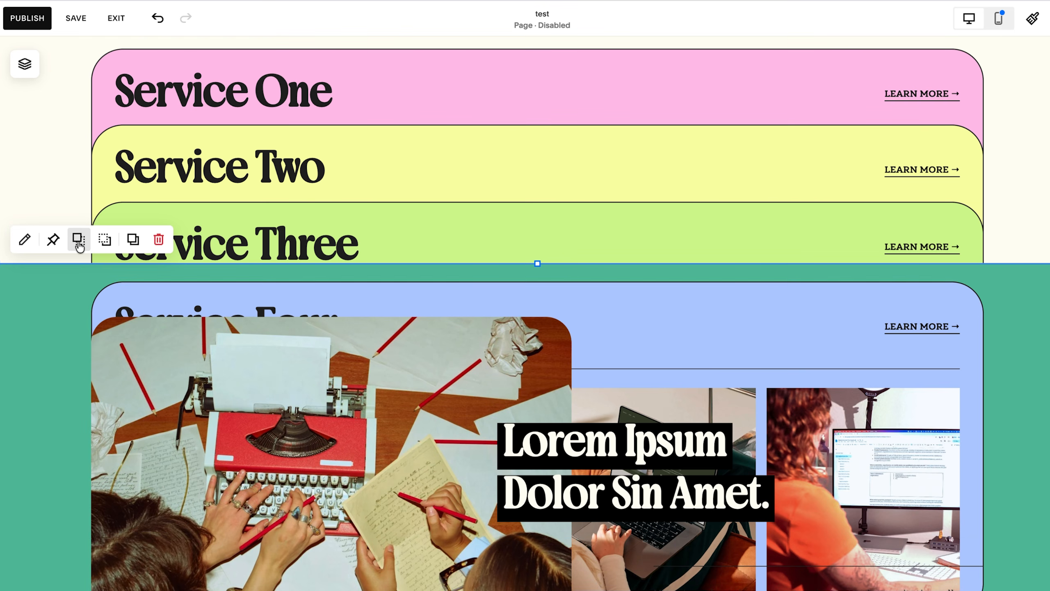
left_click(79, 241)
scroll(797, 333, "down", 4)
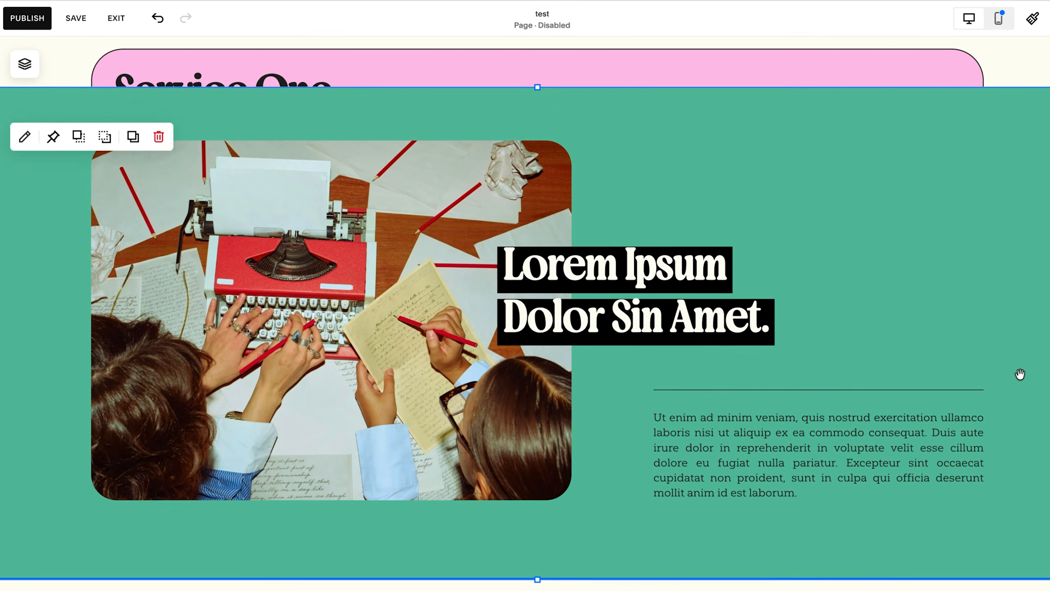
scroll(1019, 373, "up", 1)
scroll(869, 417, "up", 5)
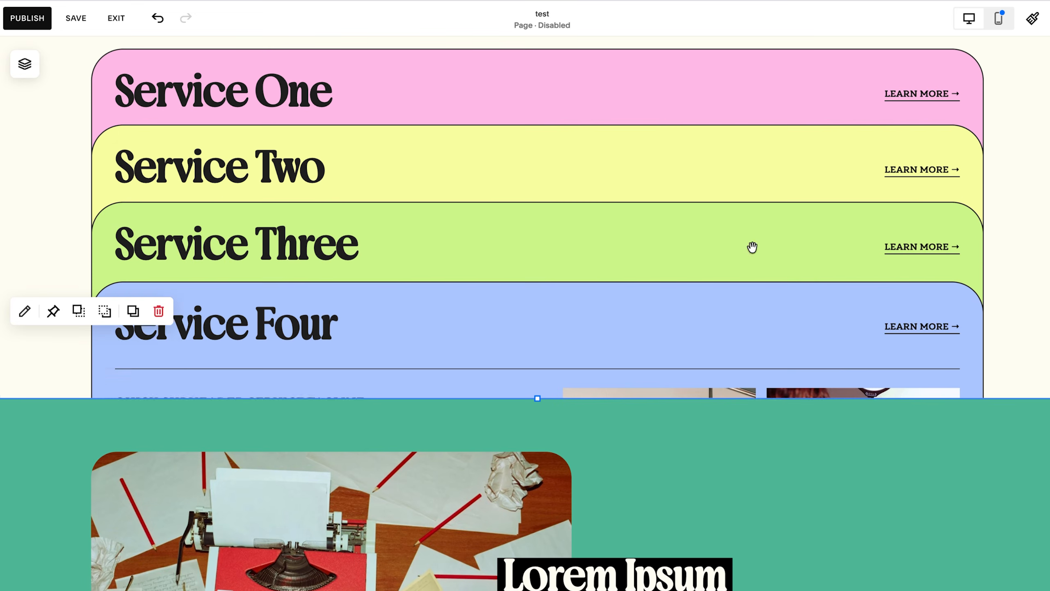
scroll(942, 494, "down", 5)
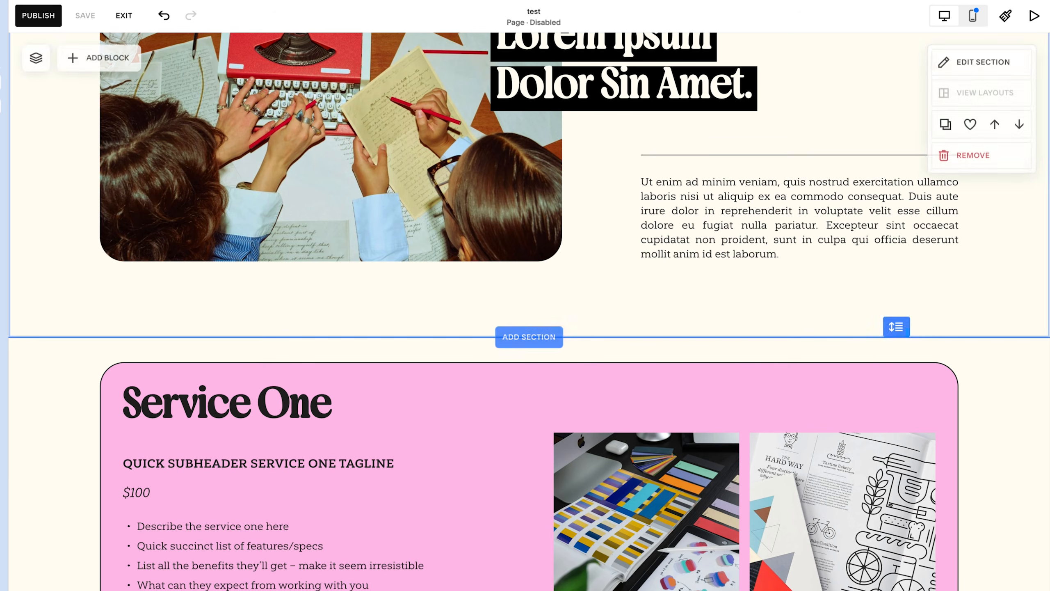
Switch the page with the first pinned service cards section to its mobile layout
scroll(485, 445, "down", 3)
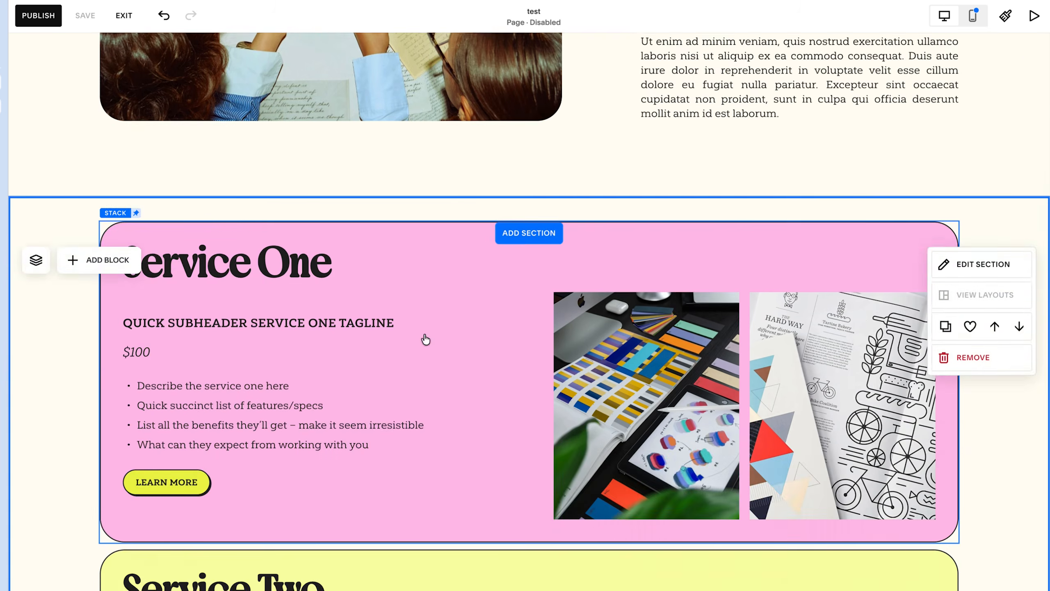
scroll(387, 417, "down", 5)
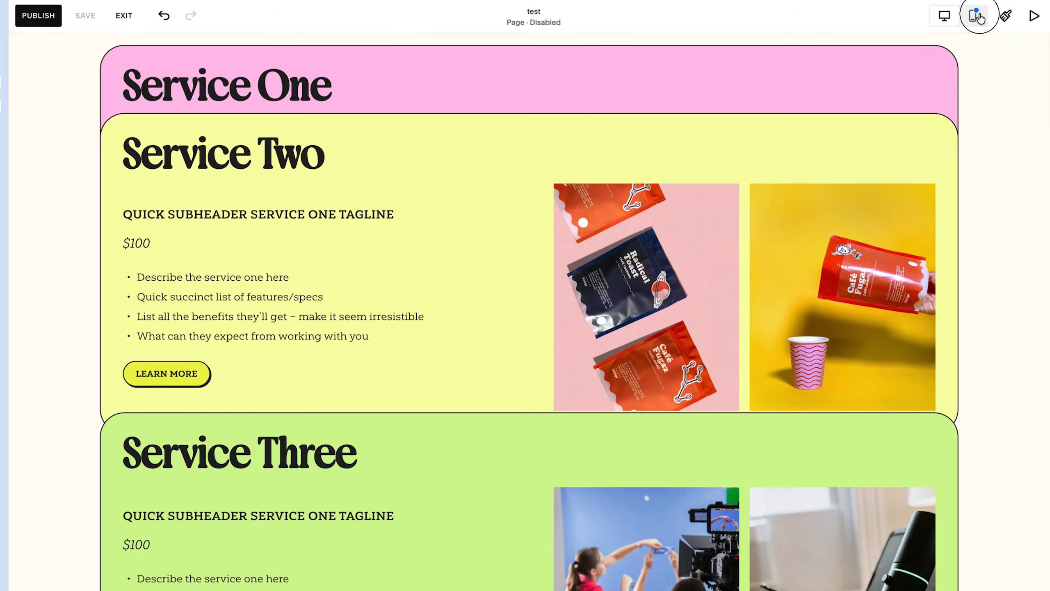
left_click(976, 17)
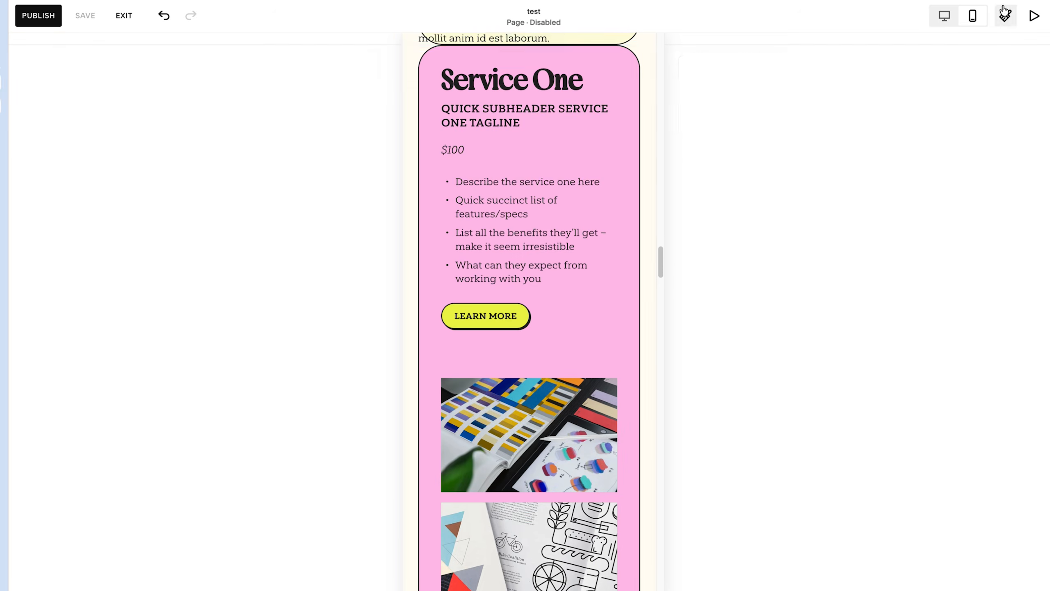
In the mobile layout, stretch the pale yellow shape down behind the unstacked card's content and send it backward
scroll(572, 290, "up", 10)
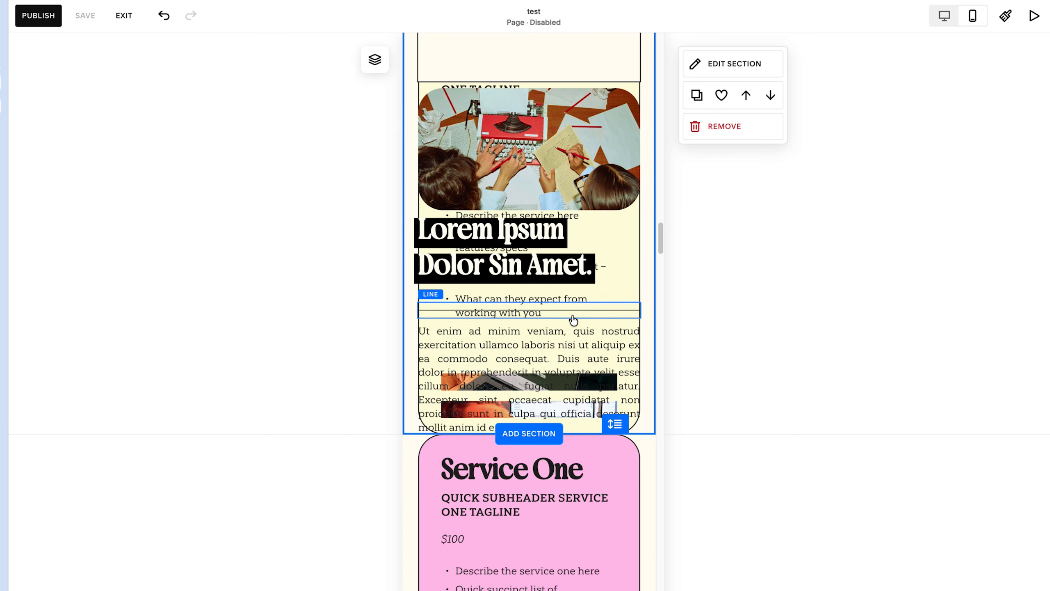
scroll(581, 326, "up", 10)
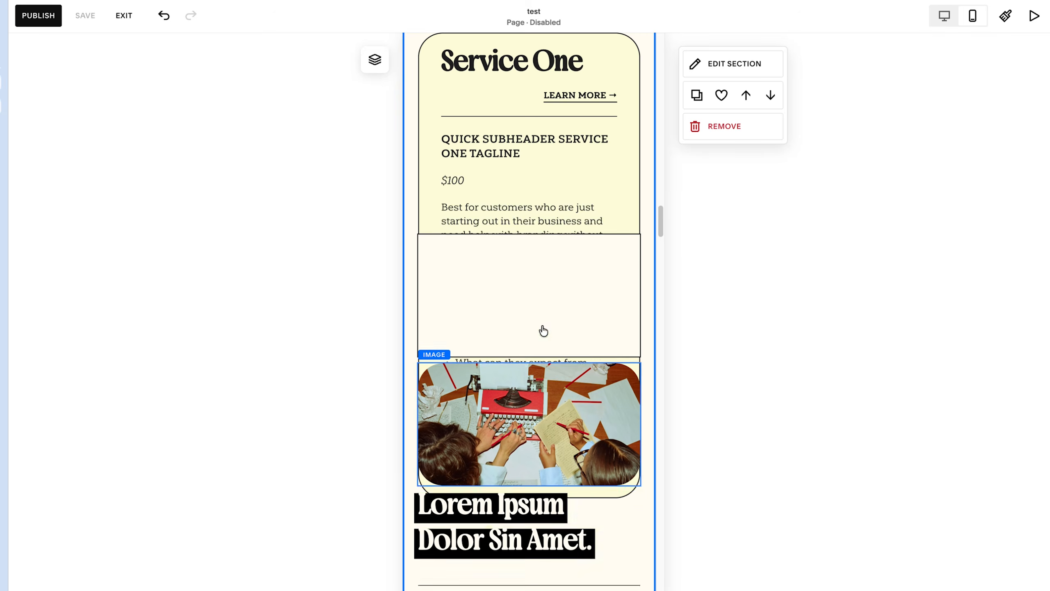
scroll(492, 403, "up", 15)
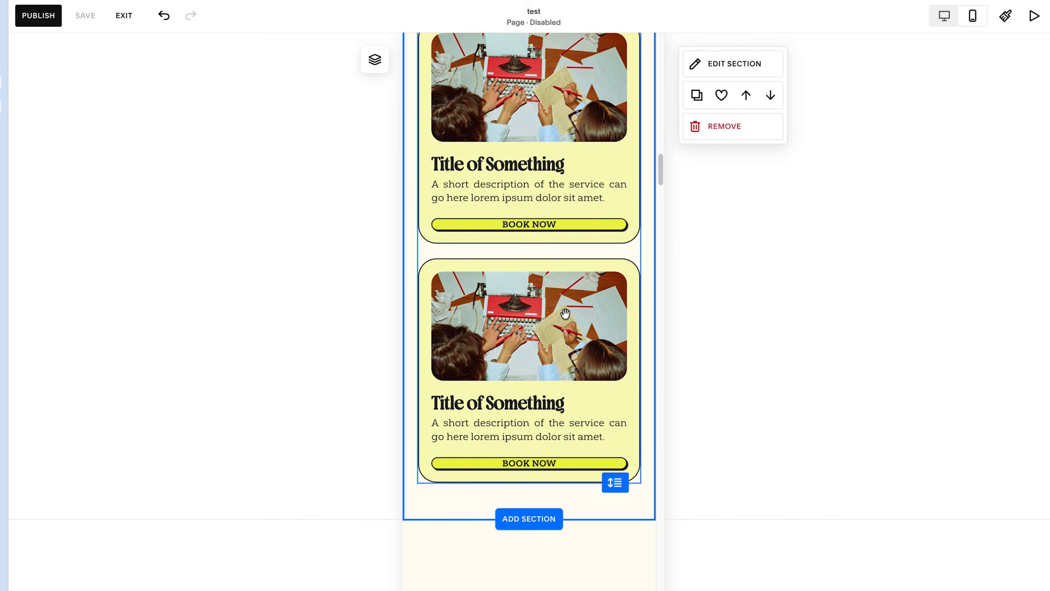
scroll(564, 312, "up", 5)
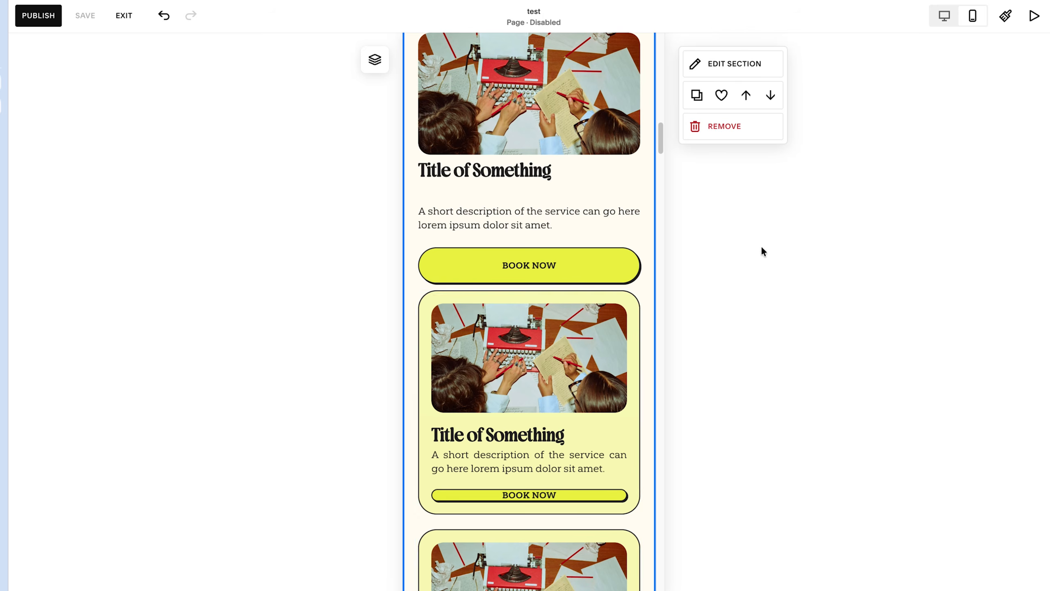
scroll(532, 371, "up", 7)
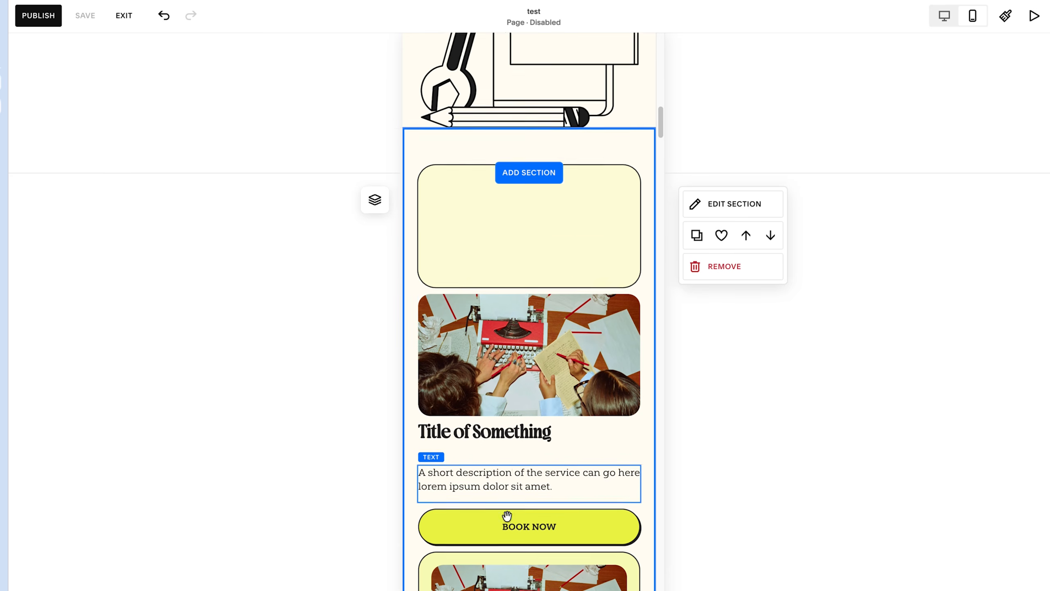
scroll(587, 194, "down", 2)
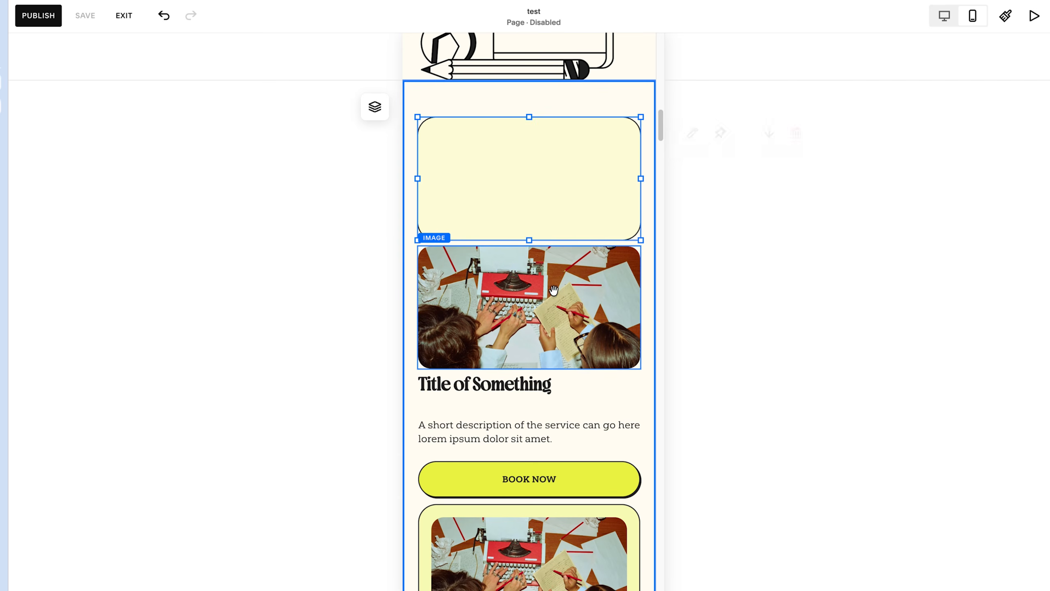
left_click_drag(515, 358, 522, 453)
left_click(769, 139)
Move the image, title, description and Book Now button up onto the pale yellow card shape
left_click_drag(567, 294, 571, 186)
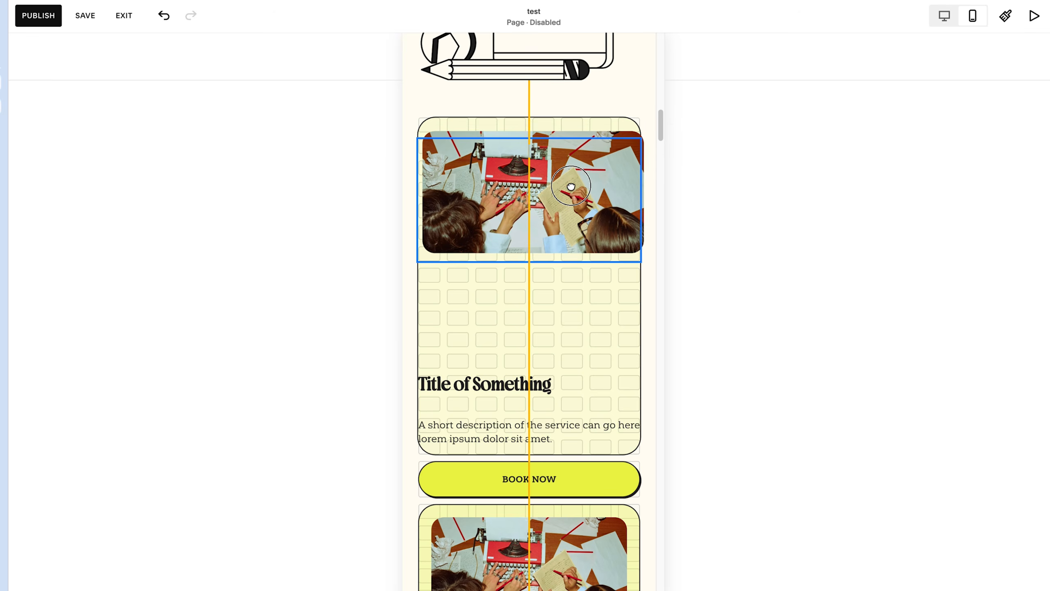
left_click_drag(526, 388, 526, 306)
left_click_drag(518, 436, 518, 346)
left_click_drag(542, 481, 542, 415)
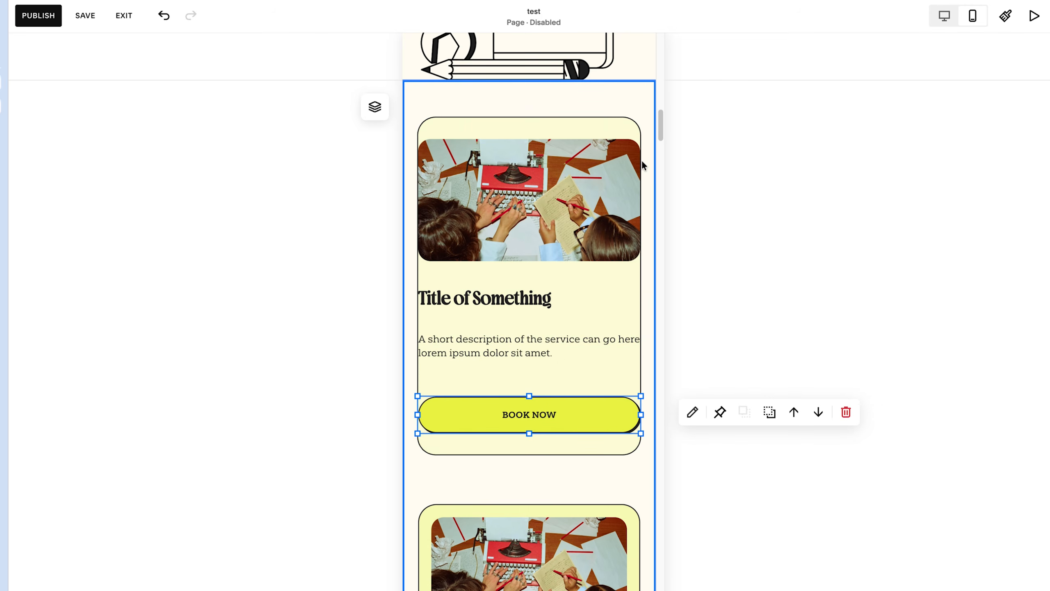
Narrow the button, description, title and image from both sides to leave even side margins inside the card
left_click_drag(415, 414, 439, 414)
left_click_drag(641, 415, 612, 414)
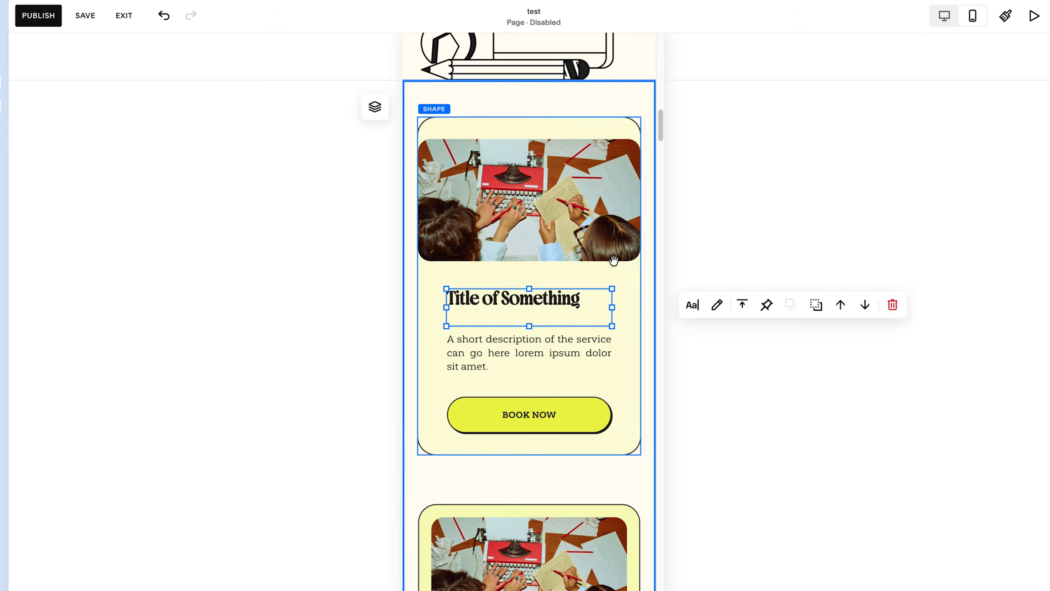
left_click(508, 219)
left_click_drag(424, 202, 441, 201)
mouse_move(639, 201)
left_mouse_down()
mouse_move(618, 210)
mouse_move(643, 191)
left_mouse_up()
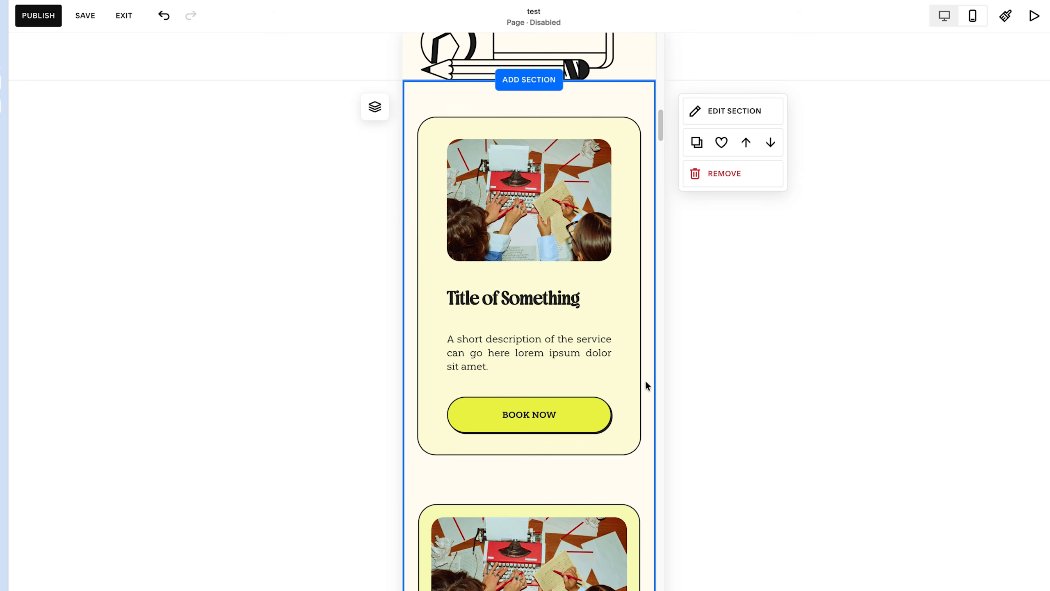
Examine the stack of three Title of Something cards in the mobile layout, including their button height
scroll(643, 381, "down", 6)
left_click(534, 310)
scroll(562, 411, "down", 3)
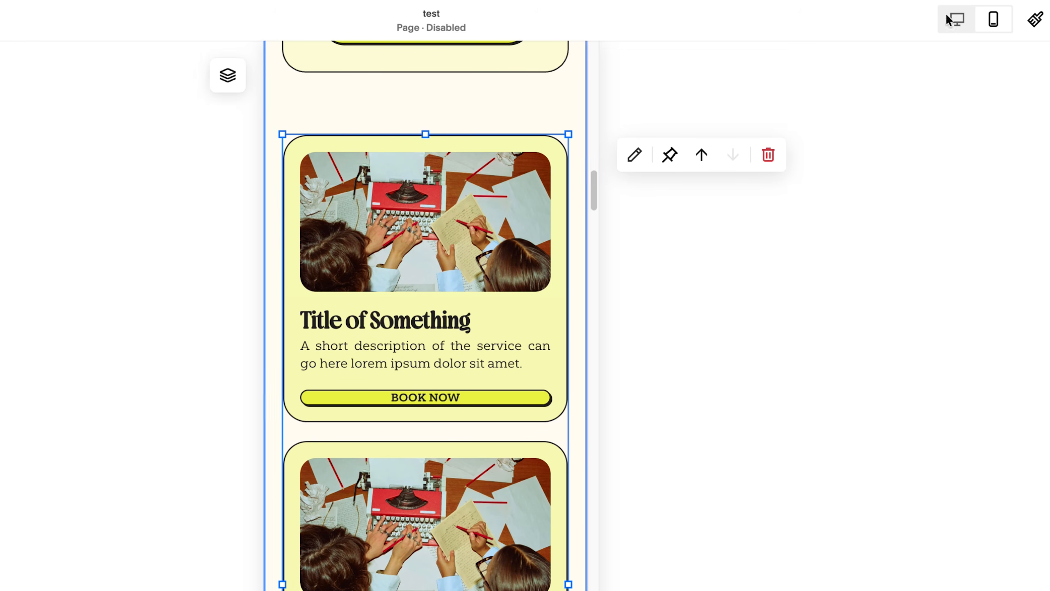
left_click(642, 201)
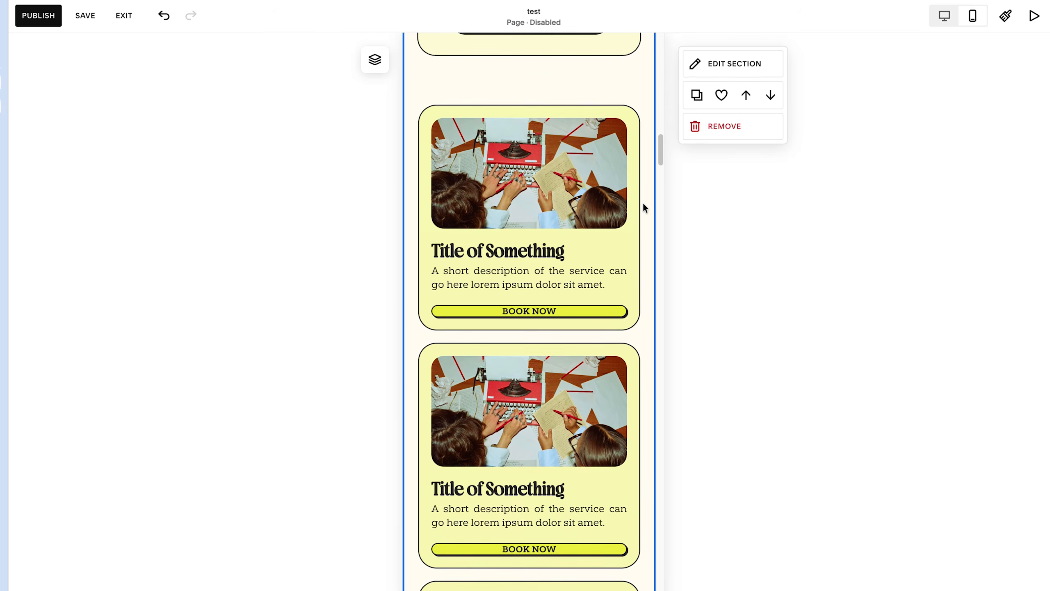
scroll(642, 202, "up", 1)
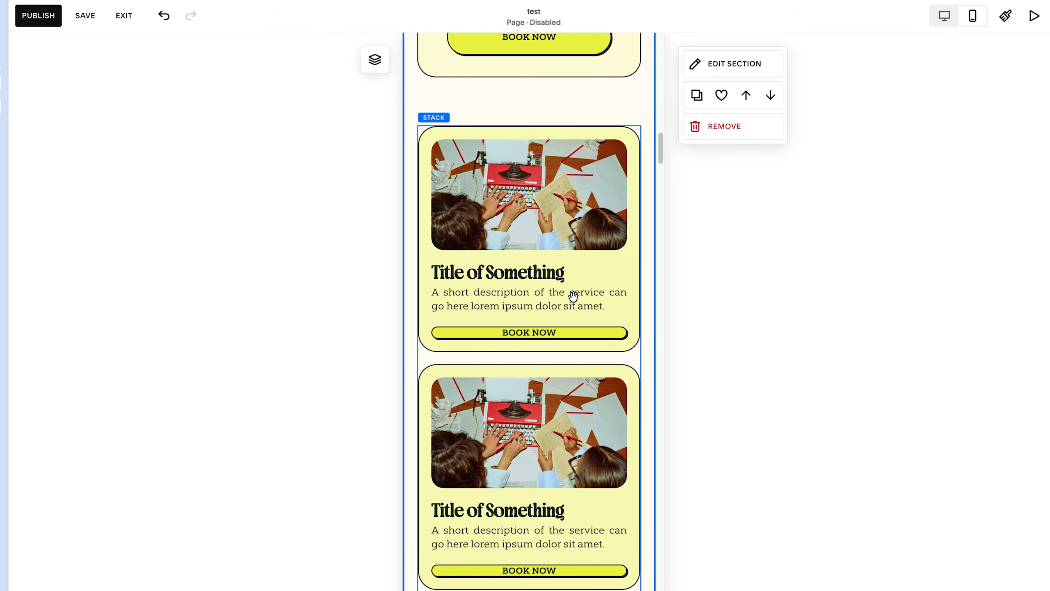
left_click(543, 271)
scroll(542, 271, "down", 2)
scroll(502, 427, "up", 1)
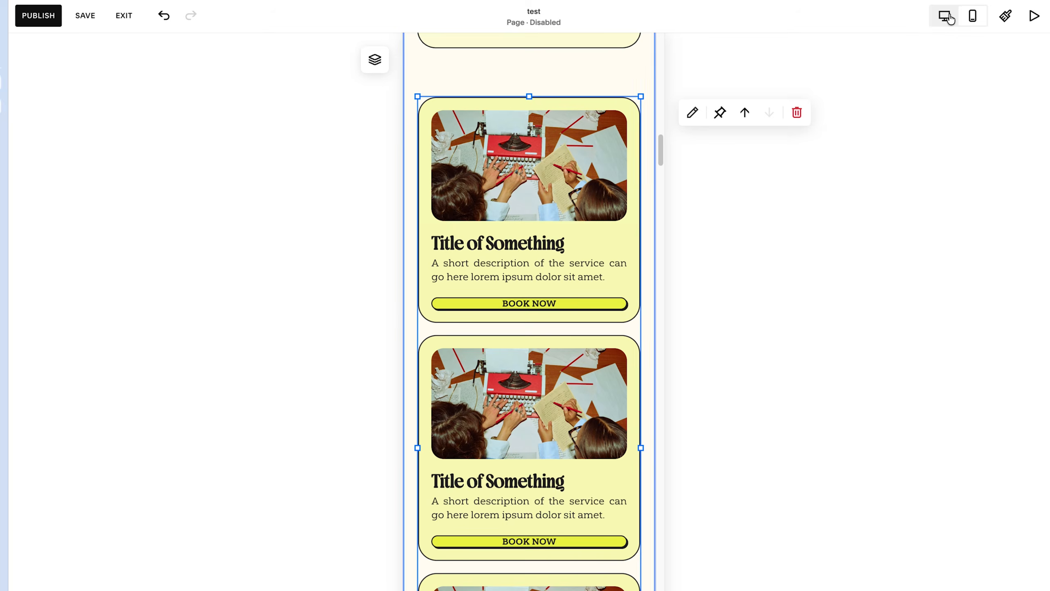
In the desktop layout, break up the outer stack of three cards and keep only the first card
left_click(947, 18)
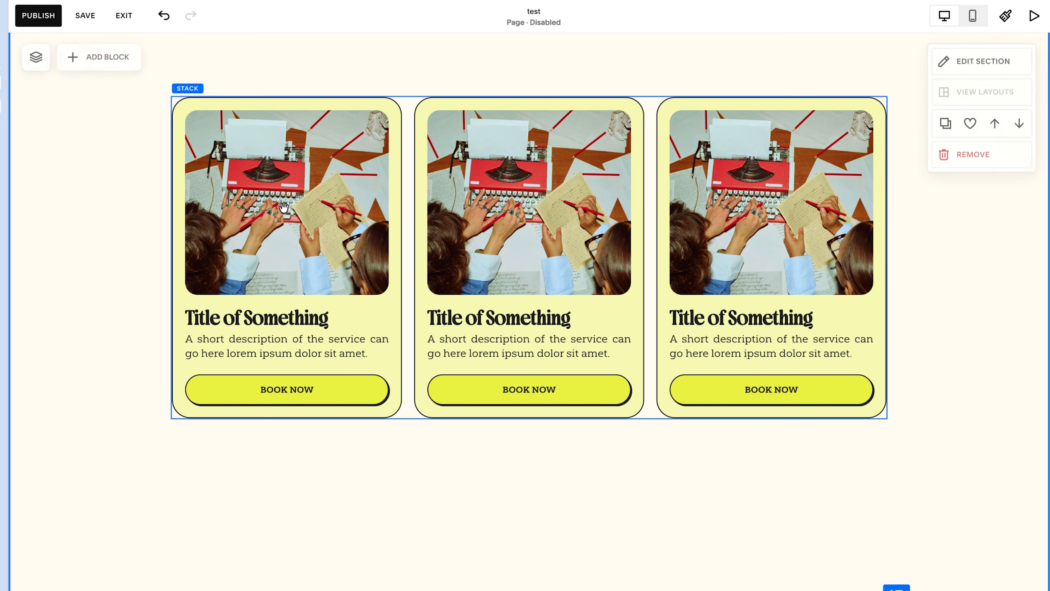
left_click(214, 95)
left_click(224, 78)
left_click(239, 102)
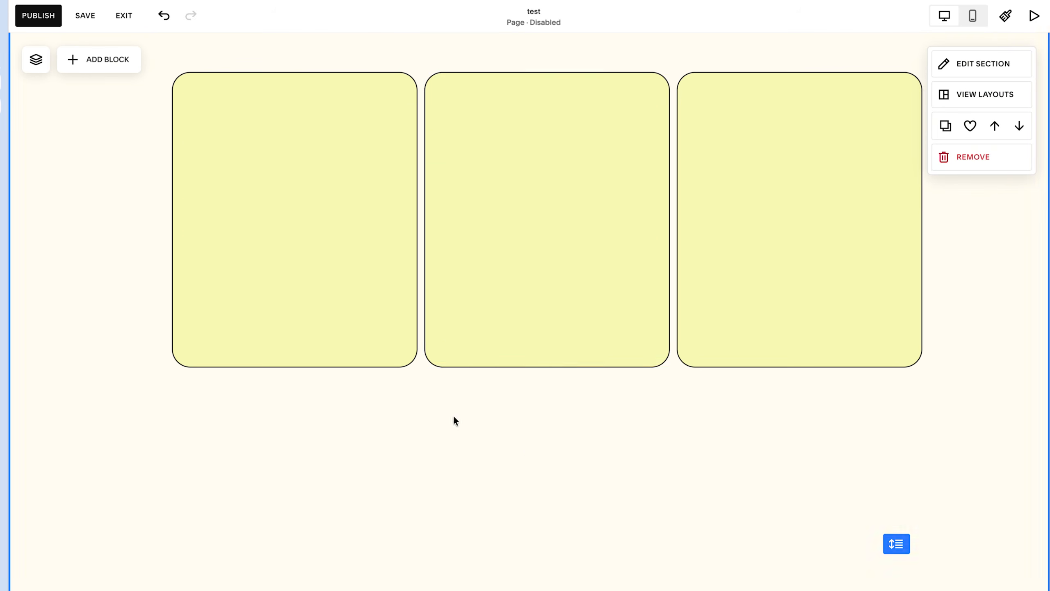
Resize the remaining Title of Something card to make it taller and narrower
left_click(307, 225)
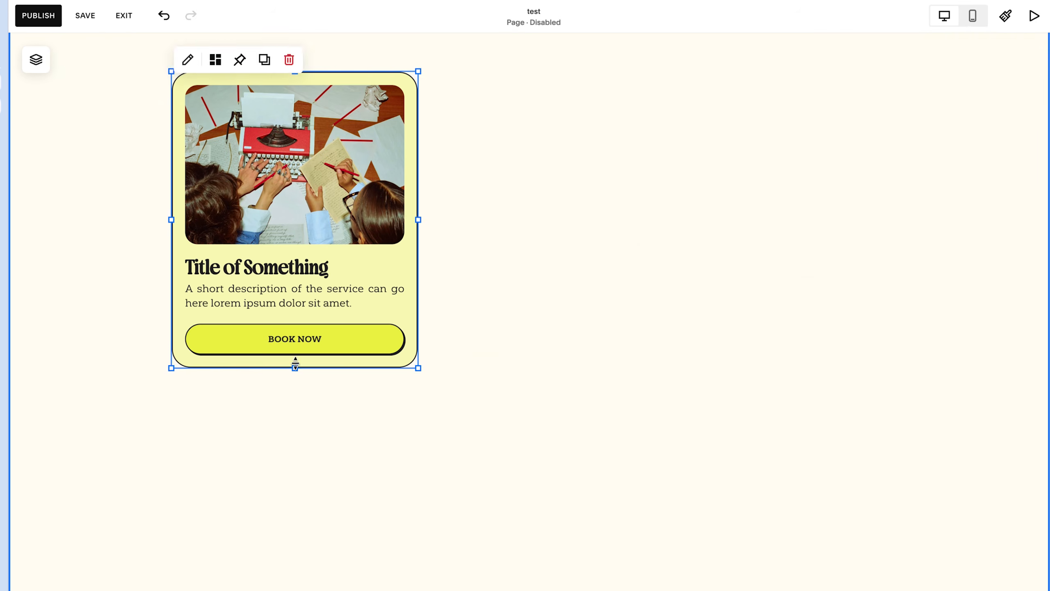
left_click_drag(295, 366, 298, 397)
left_click_drag(417, 233, 381, 235)
In the mobile layout, make the Title of Something card taller and increase the height of its Book Now button
left_click(976, 17)
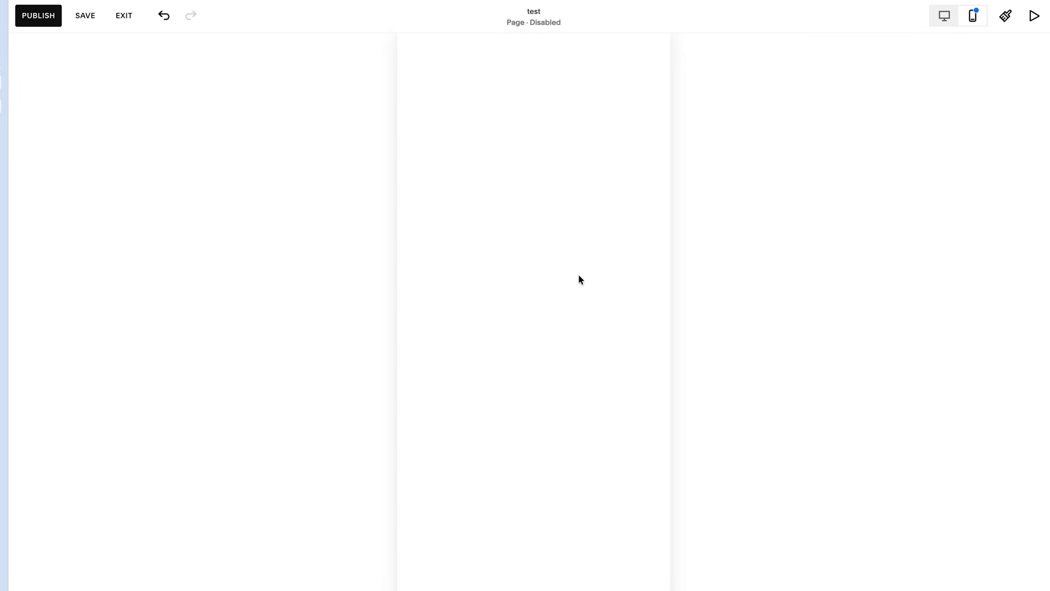
scroll(579, 274, "down", 5)
left_click(558, 317)
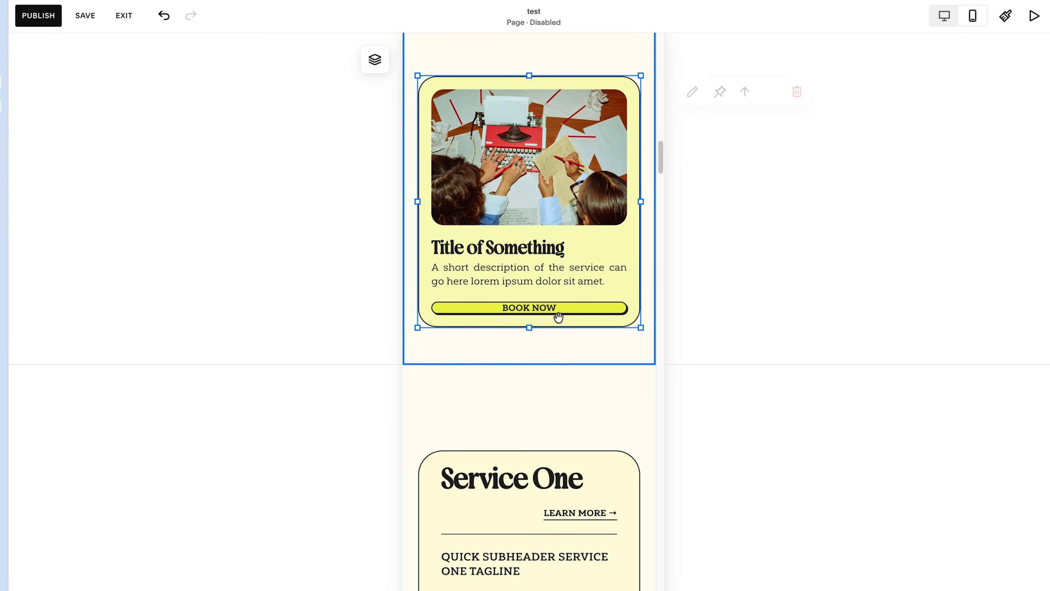
left_click_drag(528, 327, 529, 371)
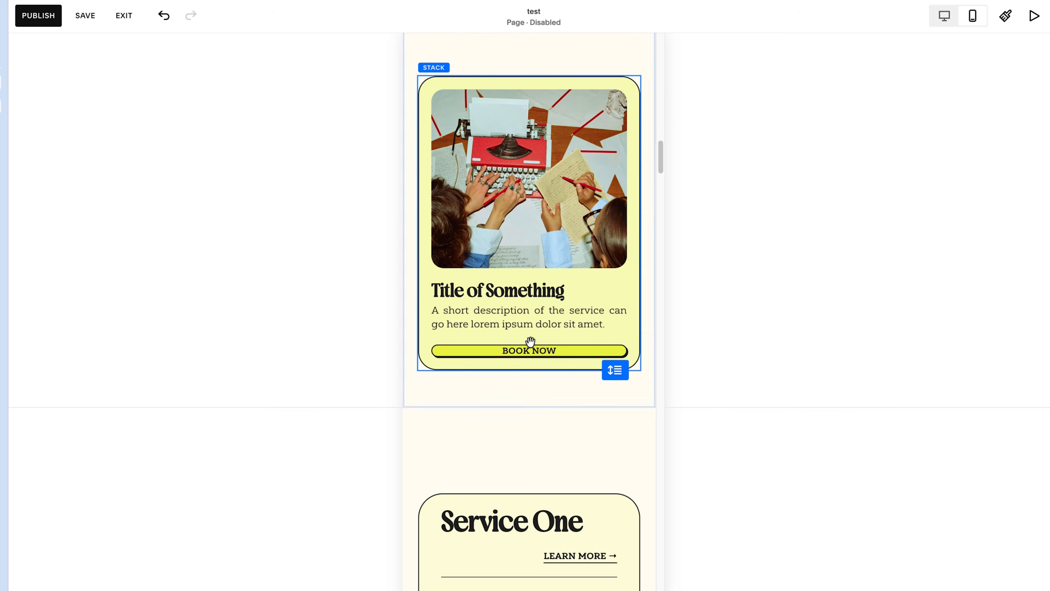
double_click(521, 352)
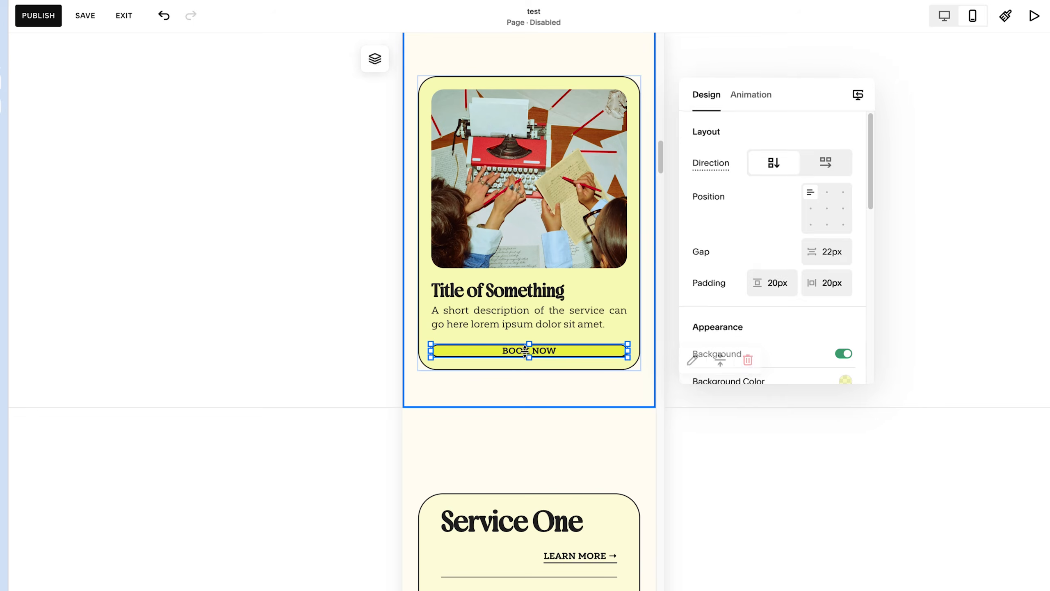
left_click_drag(529, 357, 529, 371)
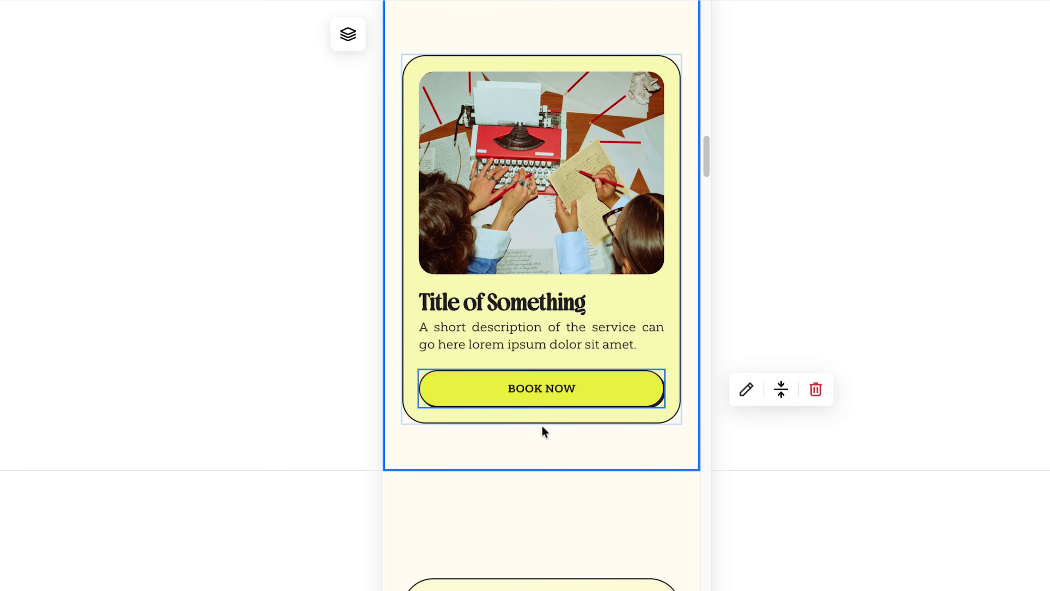
left_click_drag(542, 427, 542, 426)
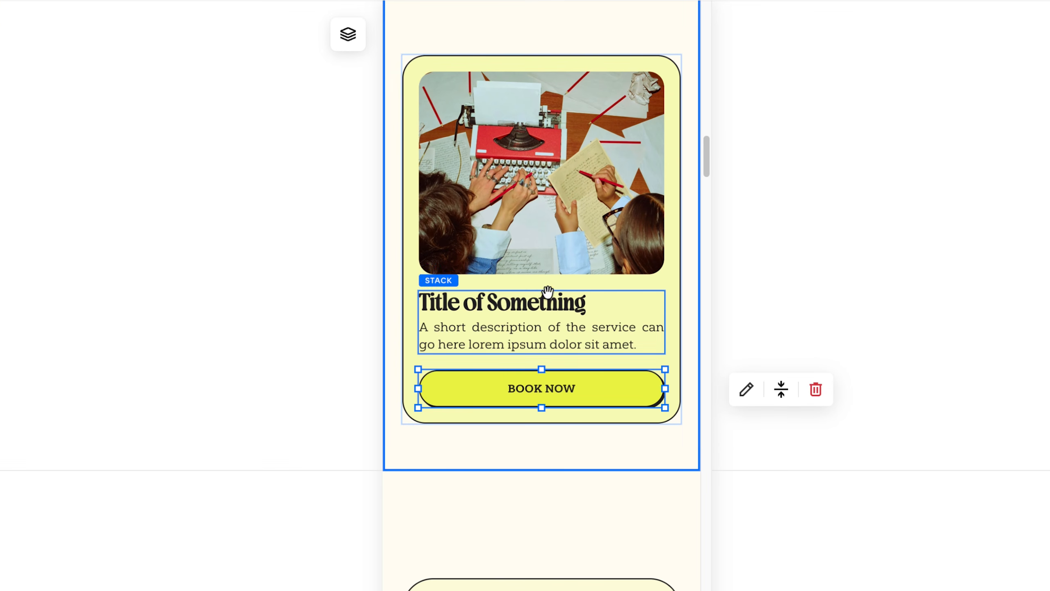
Set the mobile card stack's vertical and horizontal padding to 24 px and widen the gap between its elements
left_click(680, 326)
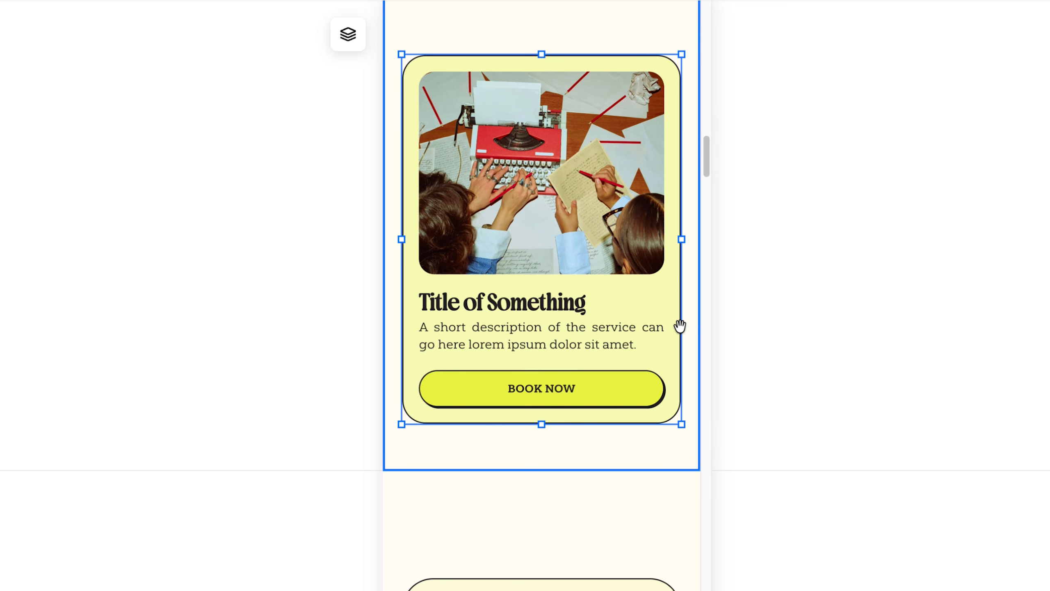
left_click(746, 75)
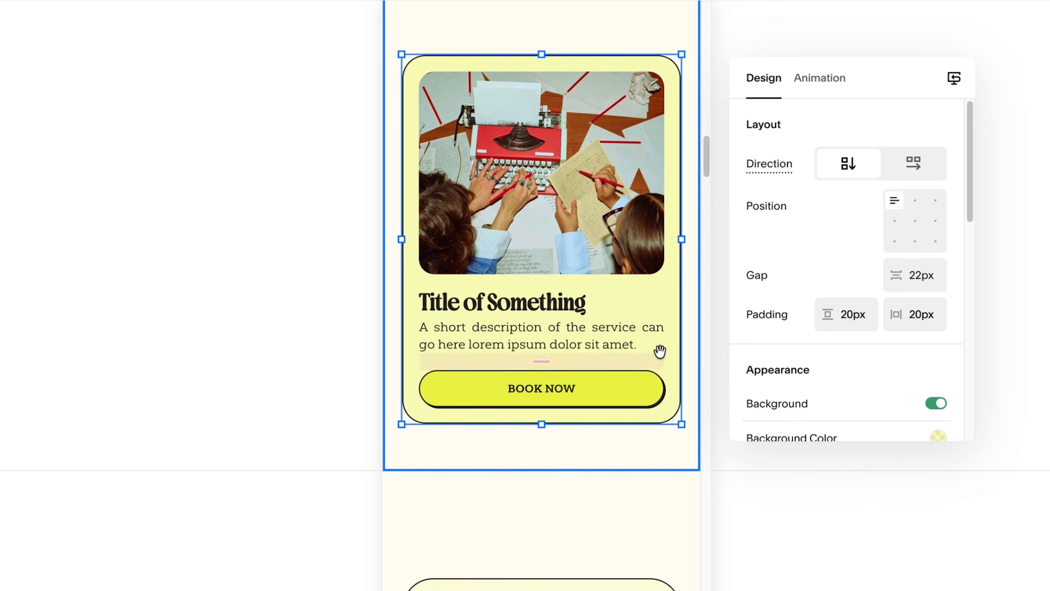
left_click_drag(892, 316, 901, 317)
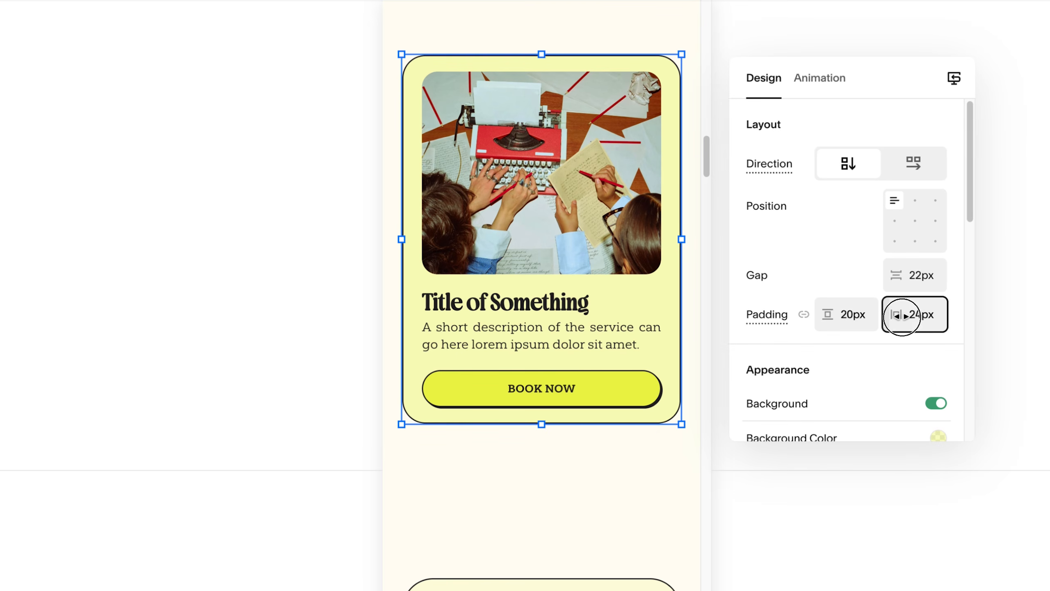
left_click_drag(835, 316, 844, 315)
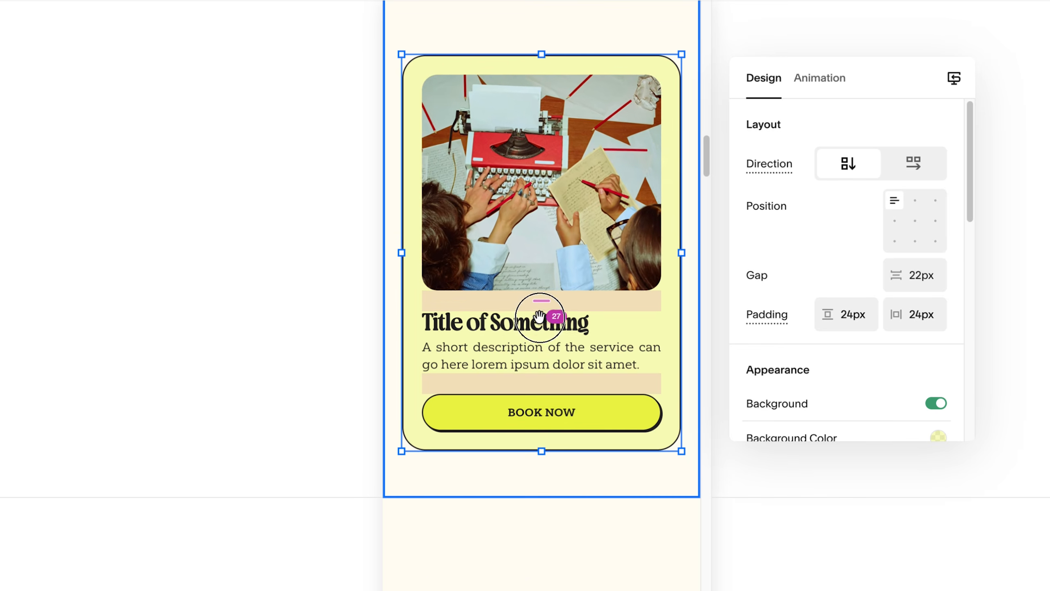
left_click(616, 34)
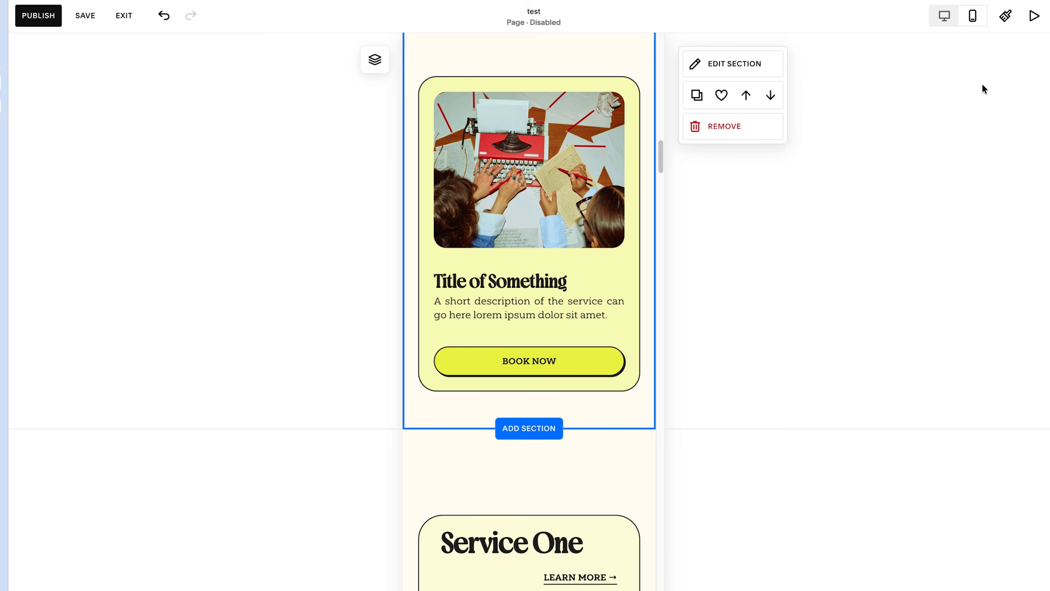
In the desktop layout, duplicate the card twice and place the copies beside it to form a row of three
left_click(944, 17)
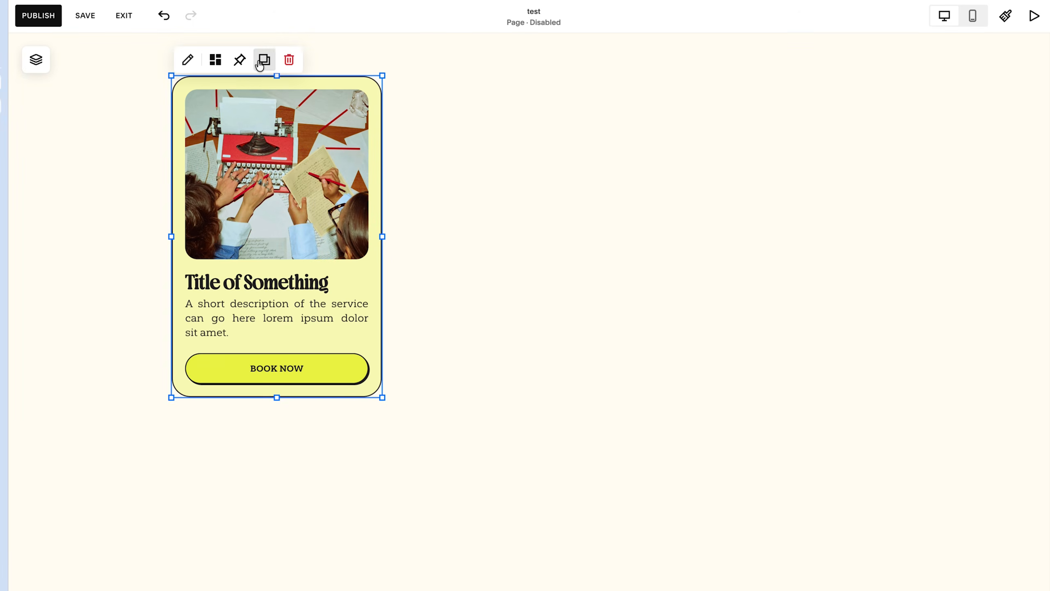
left_click(263, 60)
left_click_drag(399, 227, 579, 204)
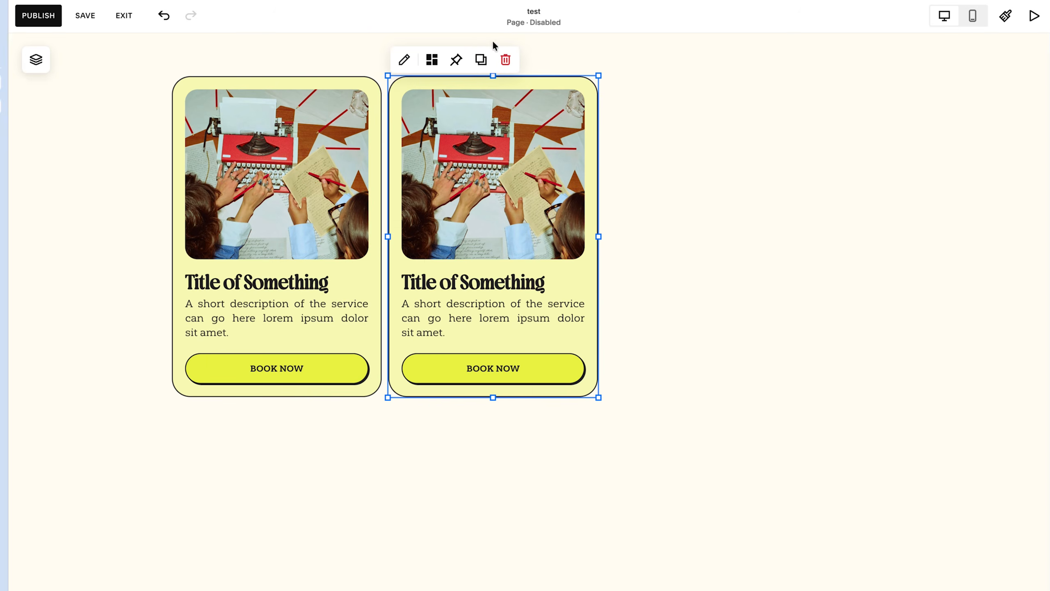
left_click(481, 60)
left_click_drag(570, 252, 756, 226)
left_click(868, 321)
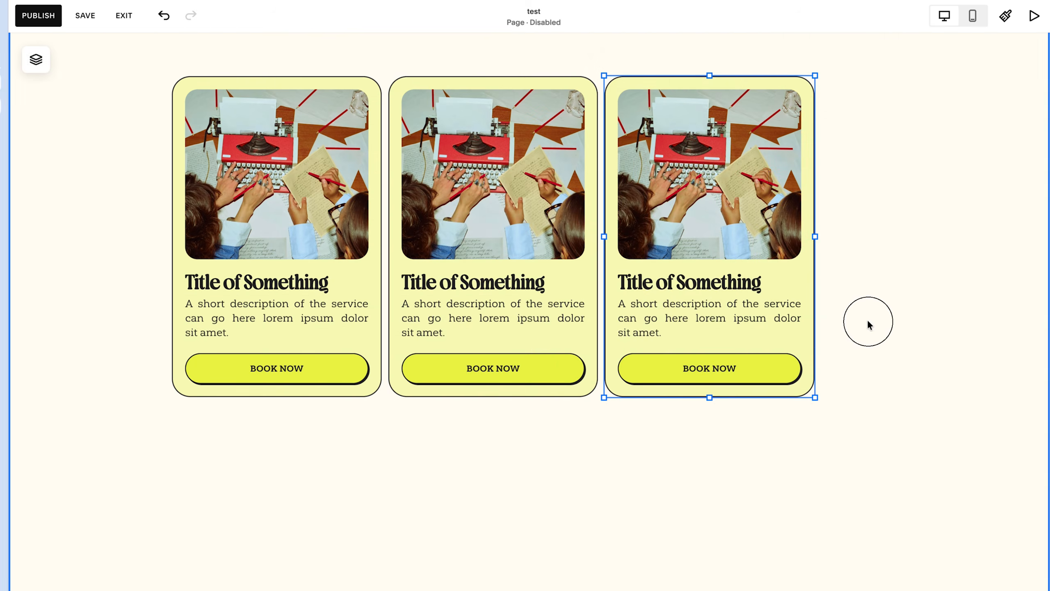
Select the middle card's text stack, and check how all three cards appear in the mobile layout
double_click(492, 287)
left_click(492, 287)
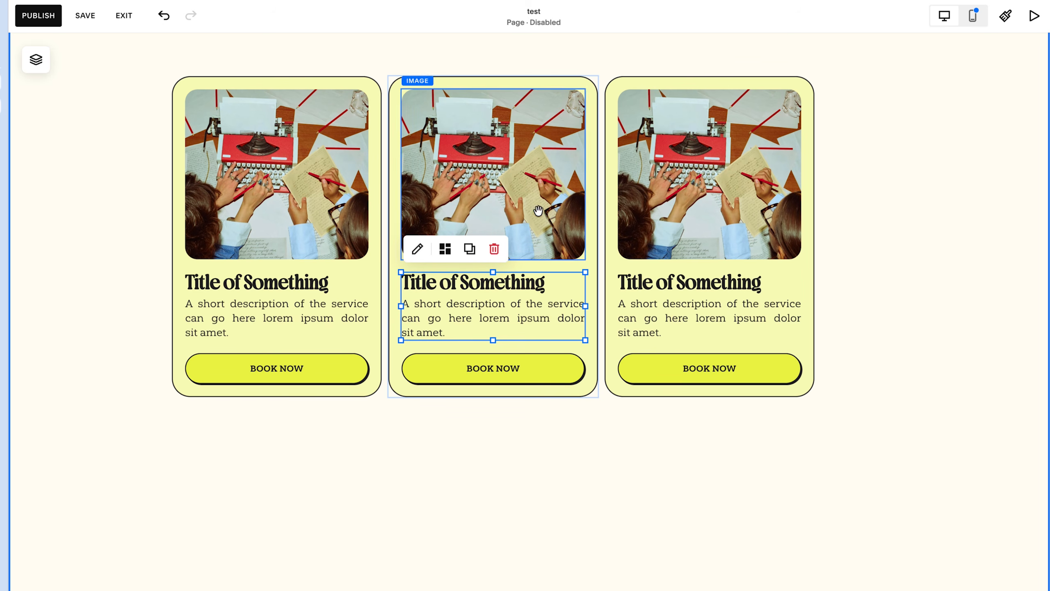
left_click(972, 16)
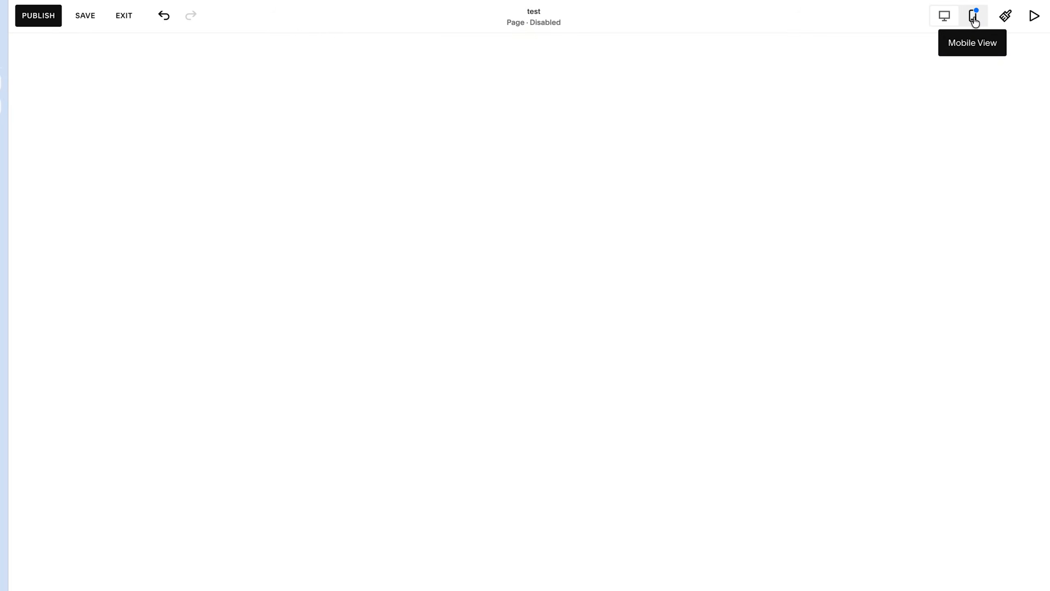
scroll(599, 330, "down", 13)
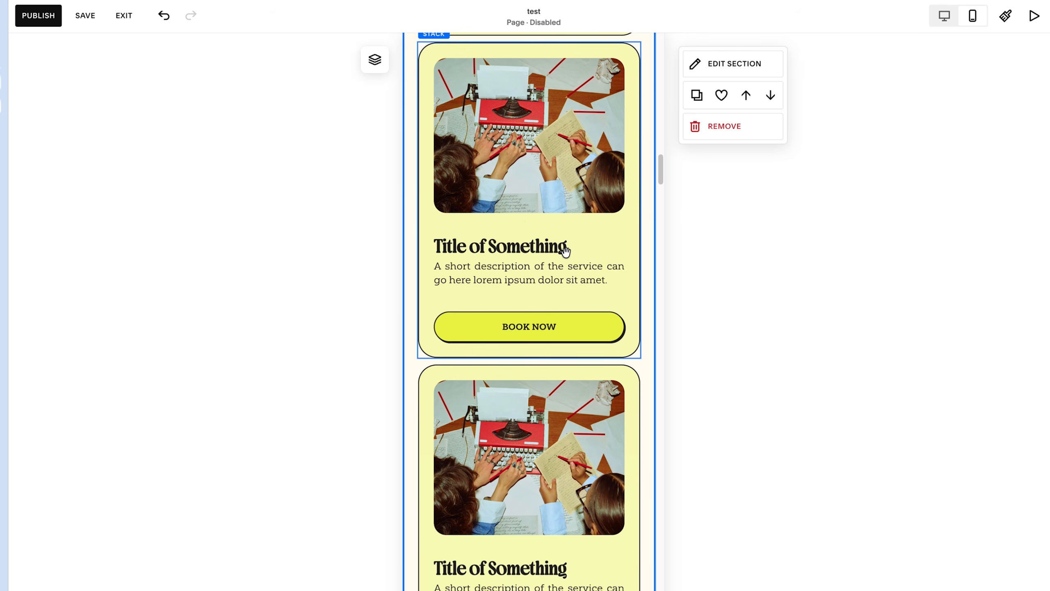
scroll(578, 368, "down", 3)
scroll(577, 368, "down", 1)
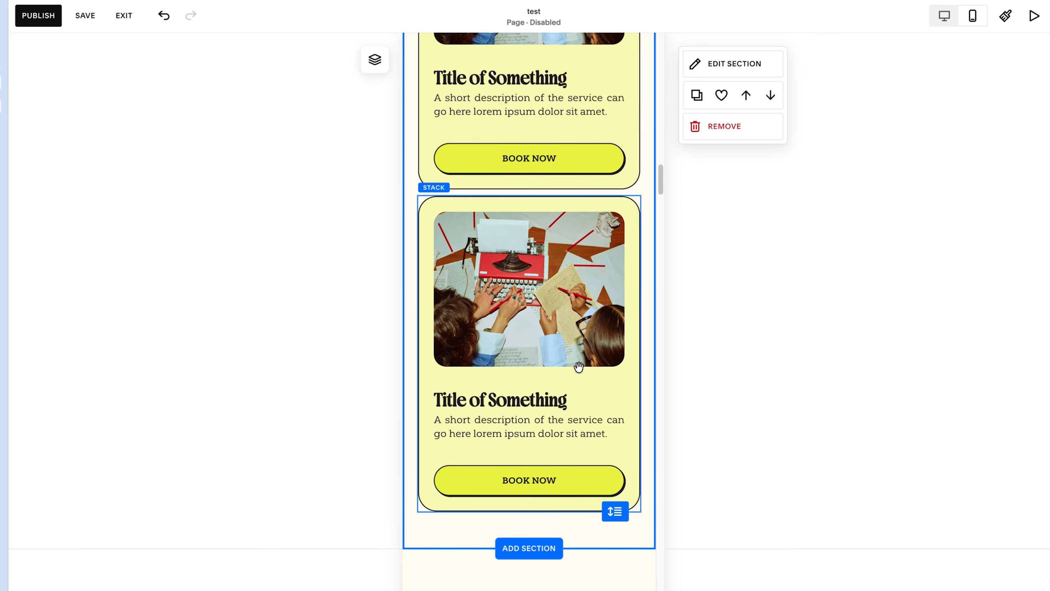
Compare the stacked cards' spacing with the unstacked card's in the mobile layout, up to the heading section
scroll(529, 368, "up", 5)
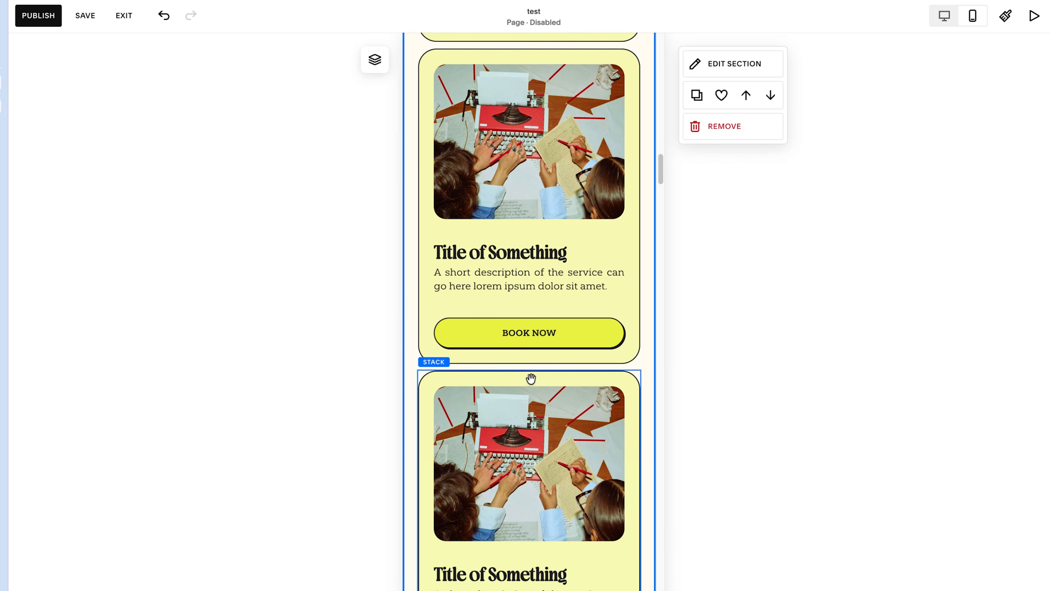
scroll(554, 310, "up", 4)
scroll(555, 290, "up", 5)
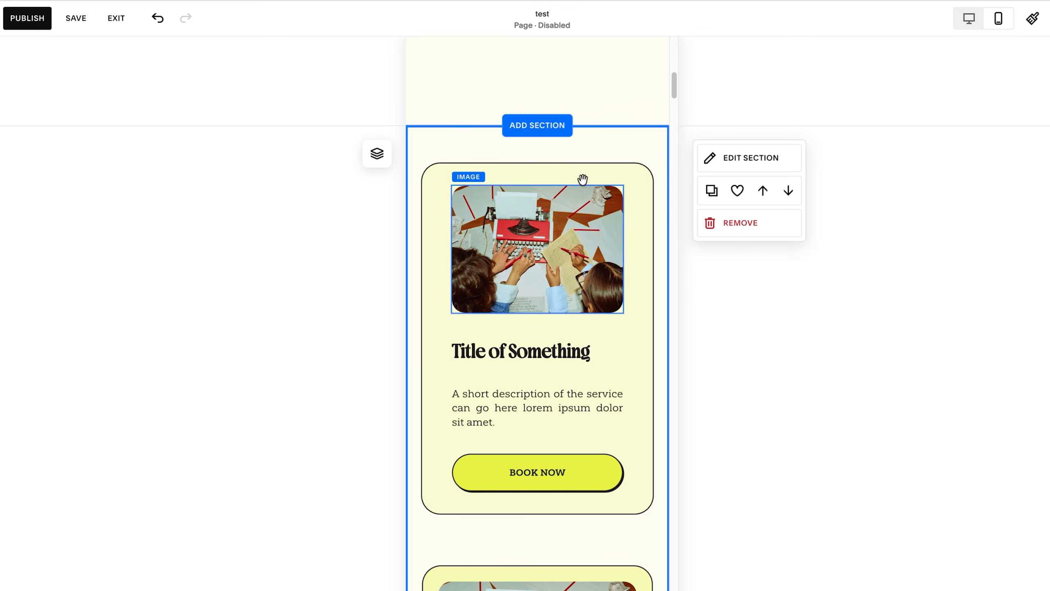
scroll(686, 265, "down", 10)
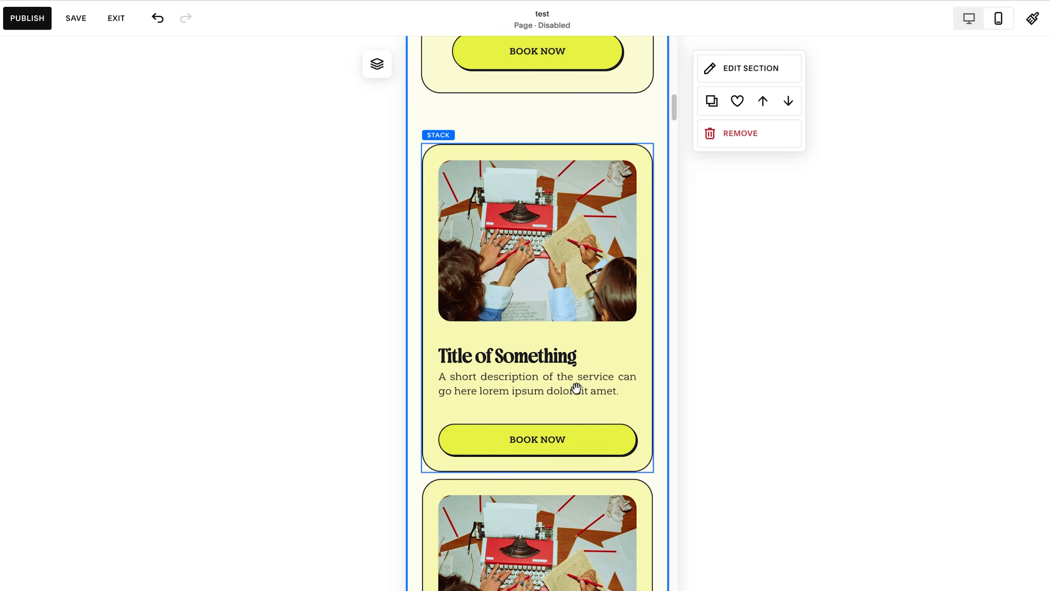
scroll(576, 409, "up", 3)
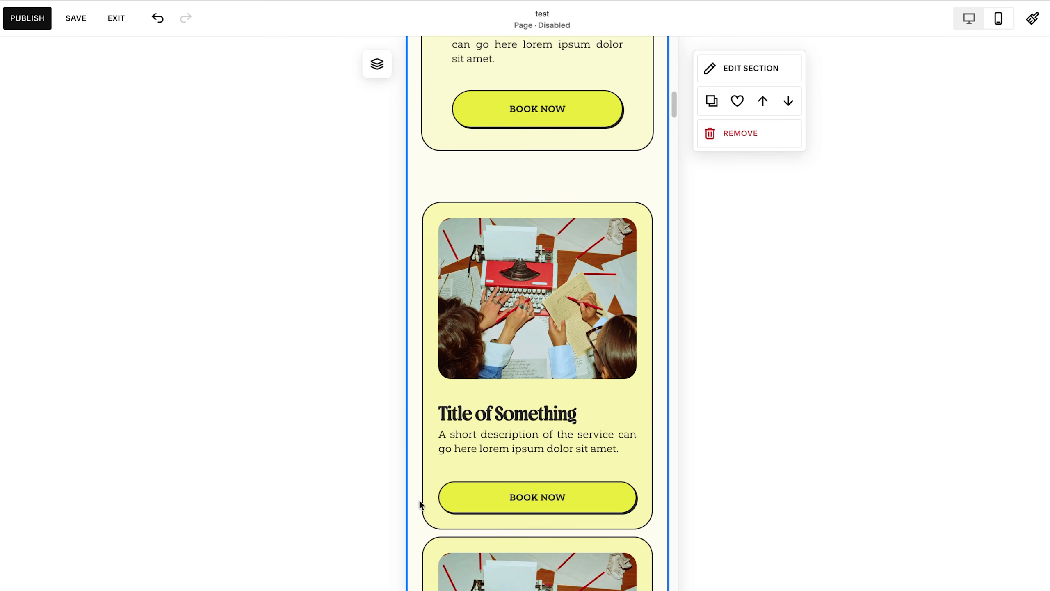
scroll(650, 443, "up", 10)
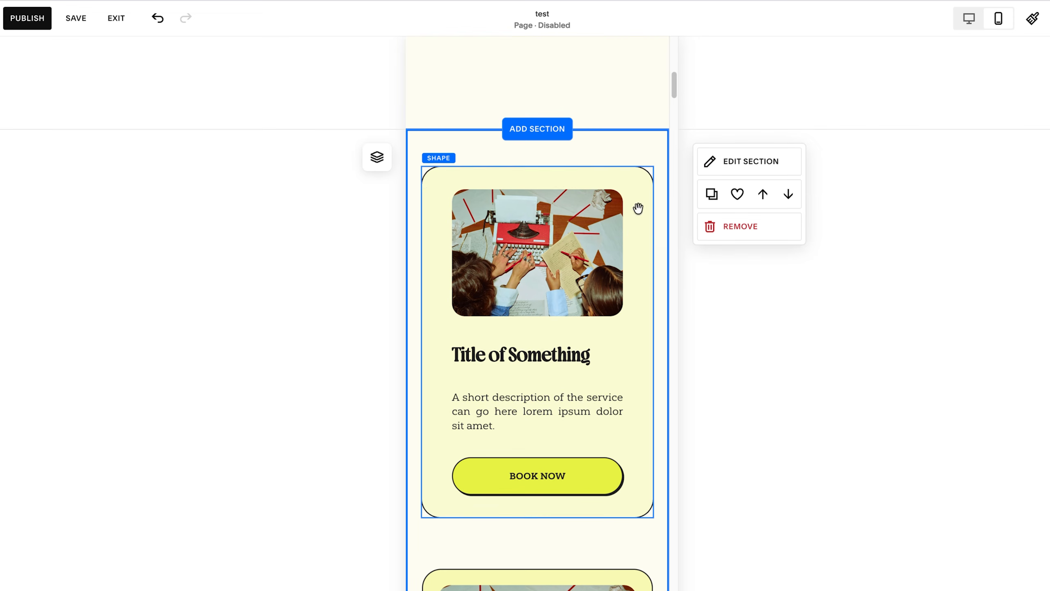
scroll(612, 458, "up", 10)
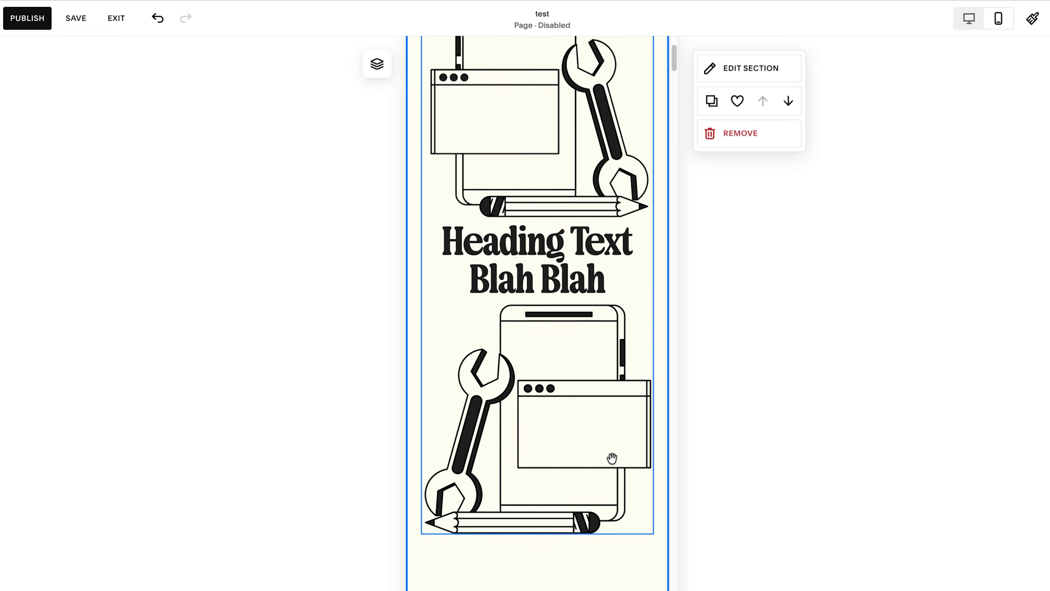
scroll(612, 458, "up", 2)
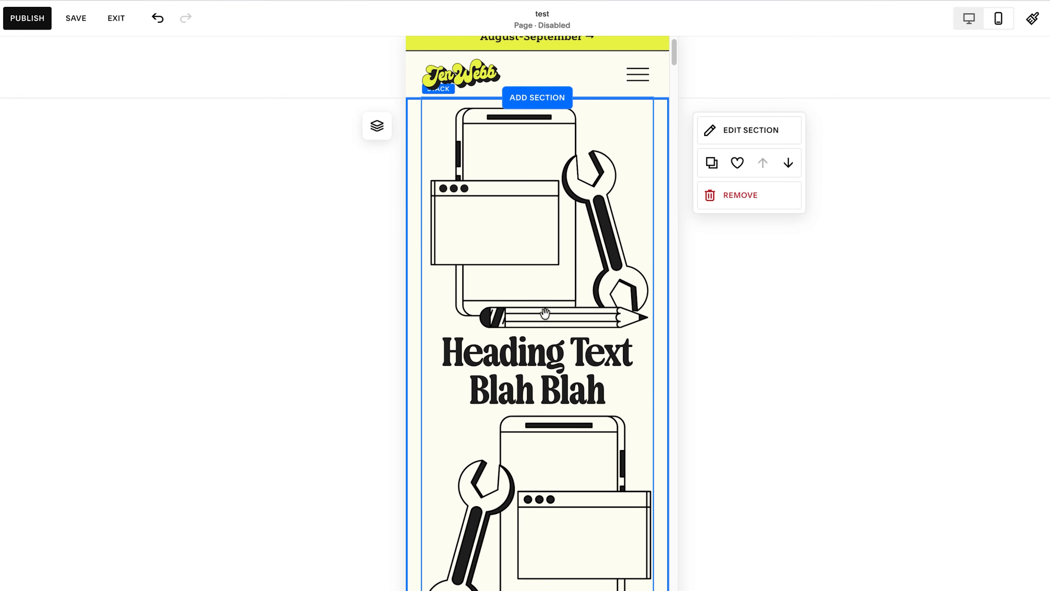
Shrink the graphic above the heading to about 162 px wide in the mobile layout, and adjust its height to show the whole image
left_click(970, 20)
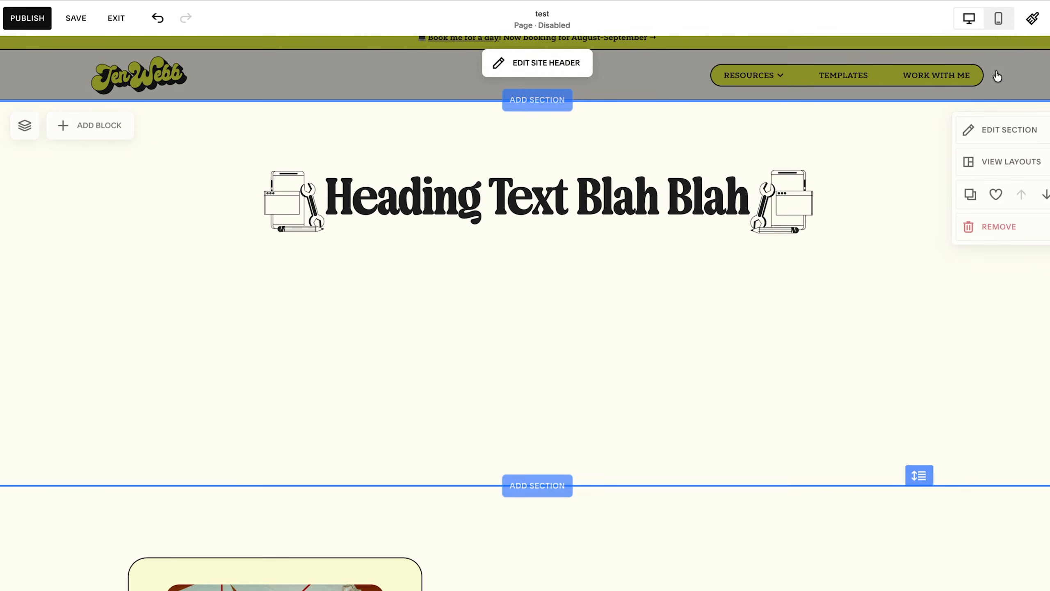
left_click(999, 19)
left_click(527, 248)
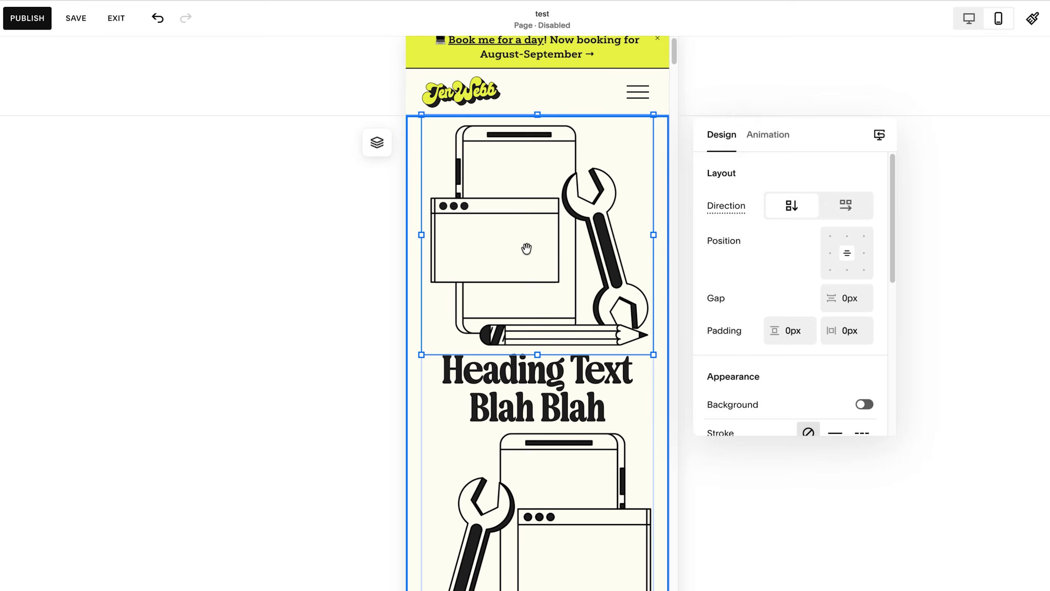
left_click_drag(653, 356, 590, 275)
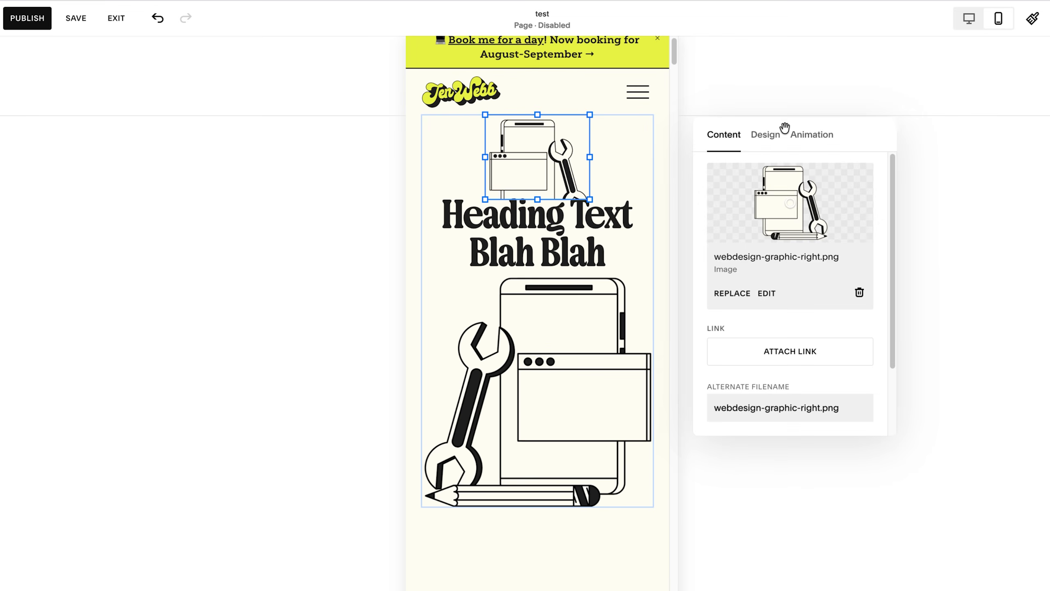
left_click(765, 135)
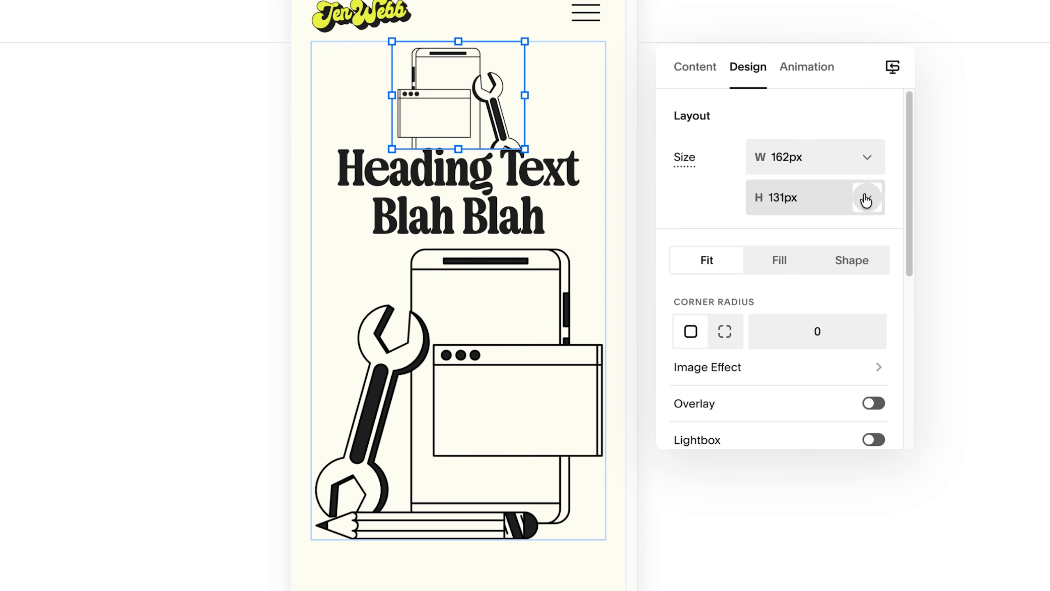
left_click(865, 199)
left_click(794, 313)
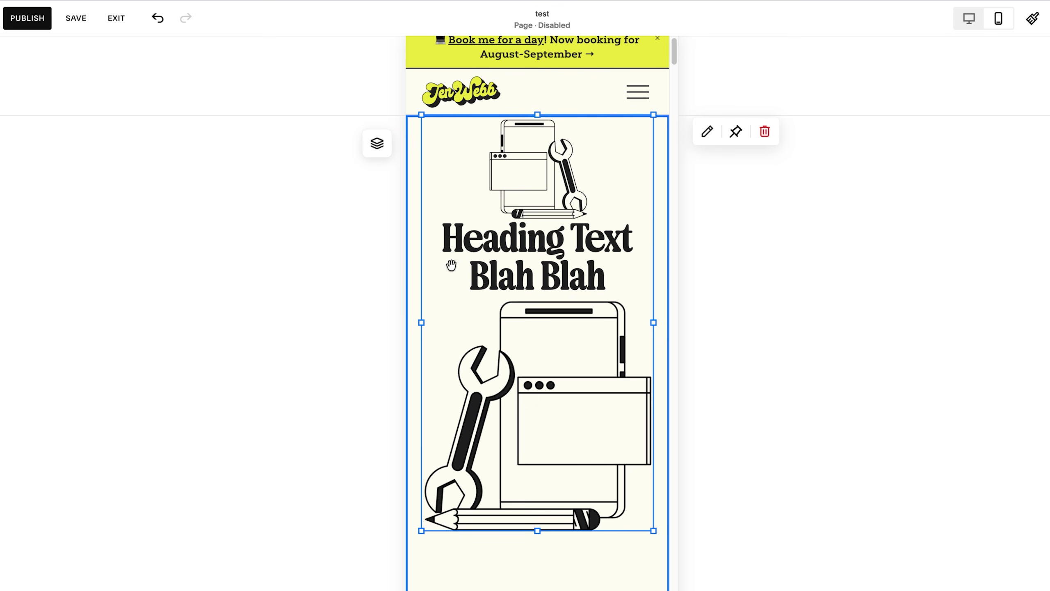
Make the upper graphic slightly smaller and widen the gap between the heading stack's elements
left_click(541, 177)
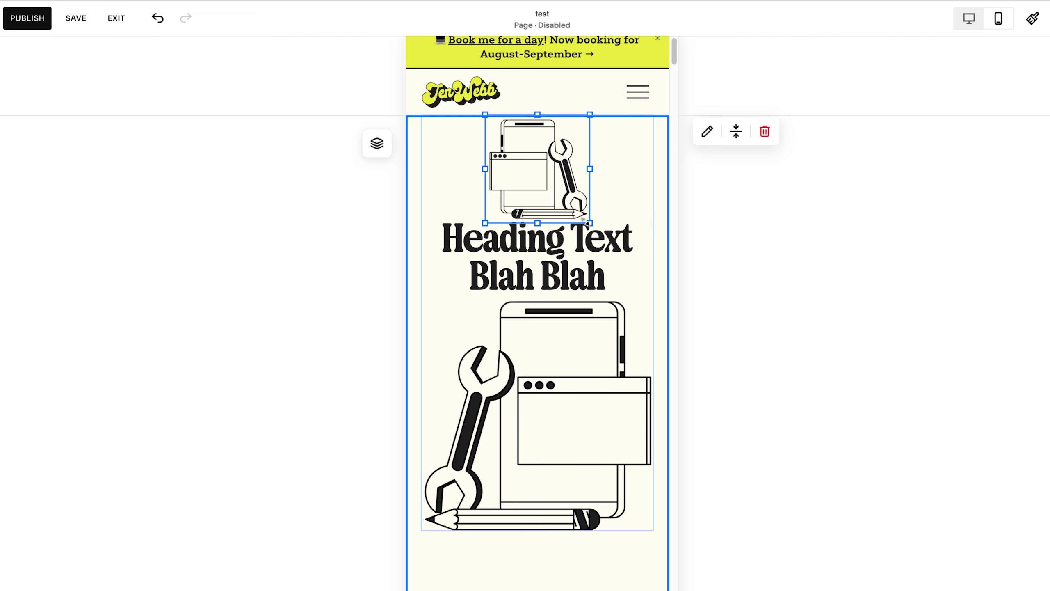
left_click_drag(587, 223, 581, 209)
left_click(706, 131)
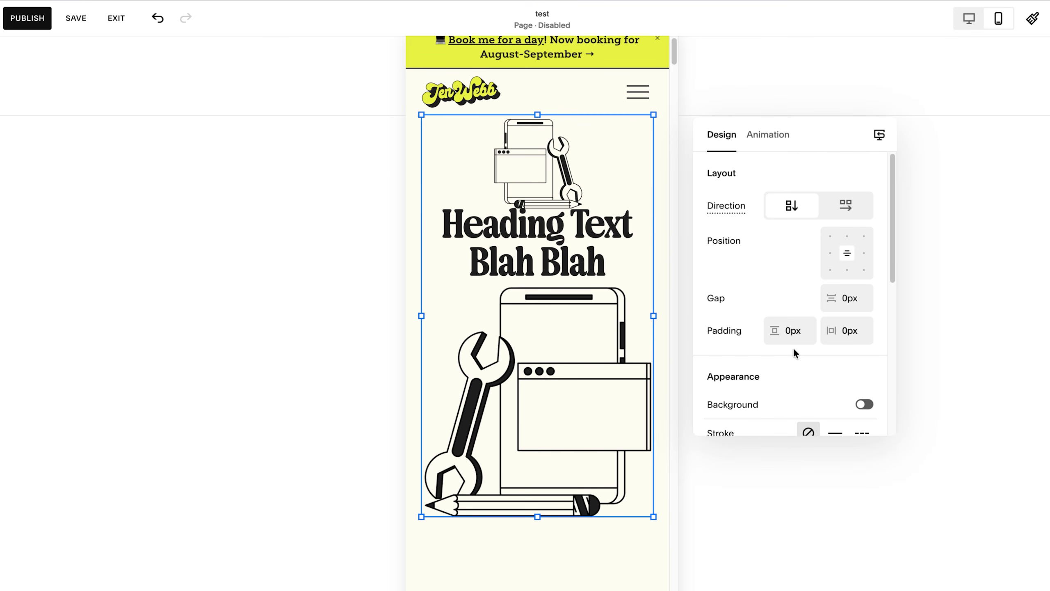
left_click_drag(832, 298, 873, 298)
Hide the second graphic below the heading in the mobile layout, and check the heading section in the desktop layout
left_click(550, 383)
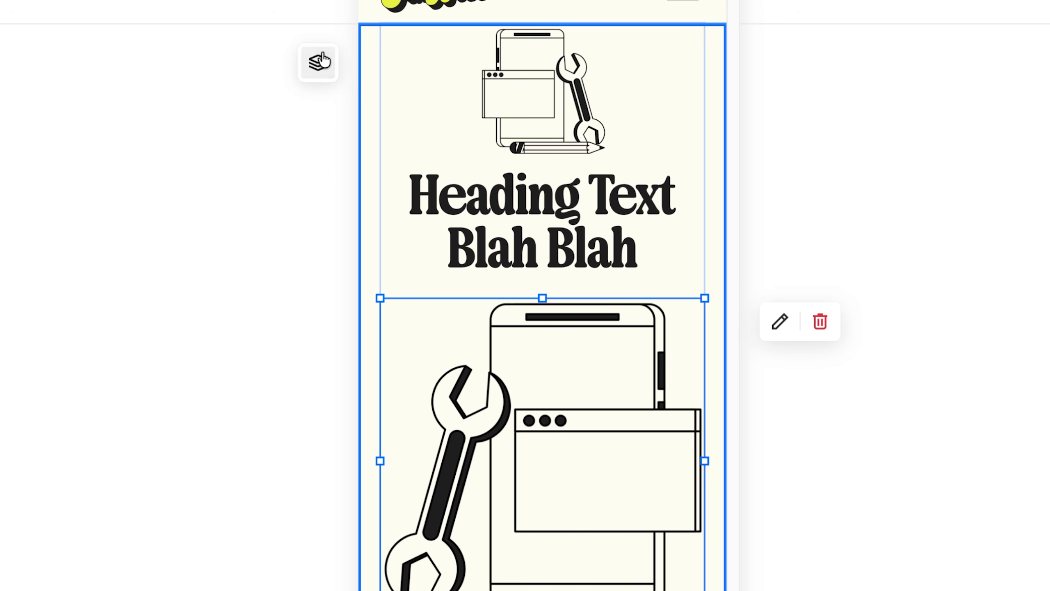
left_click(319, 62)
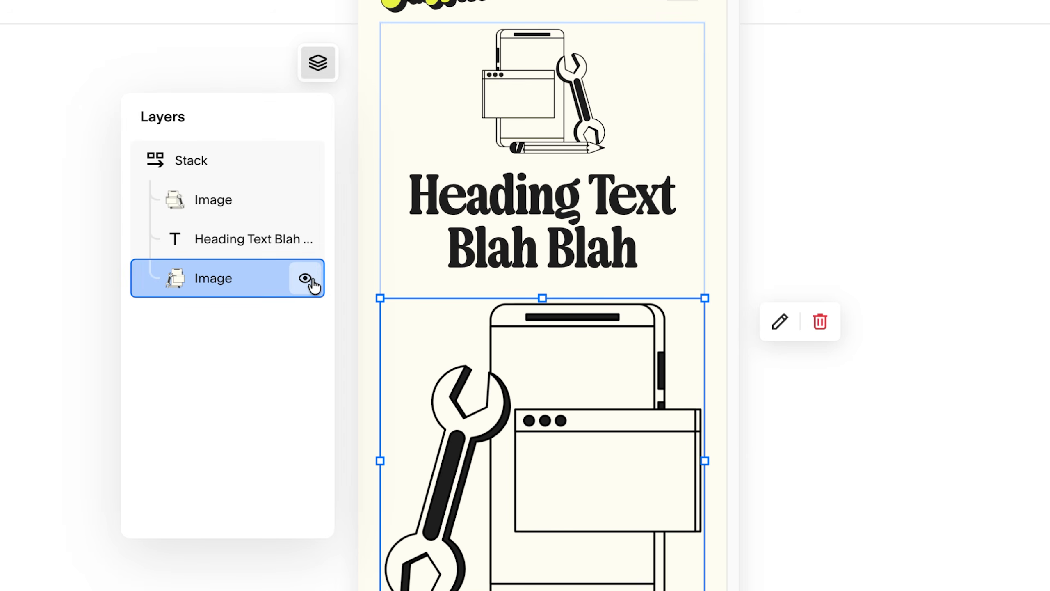
left_click(306, 278)
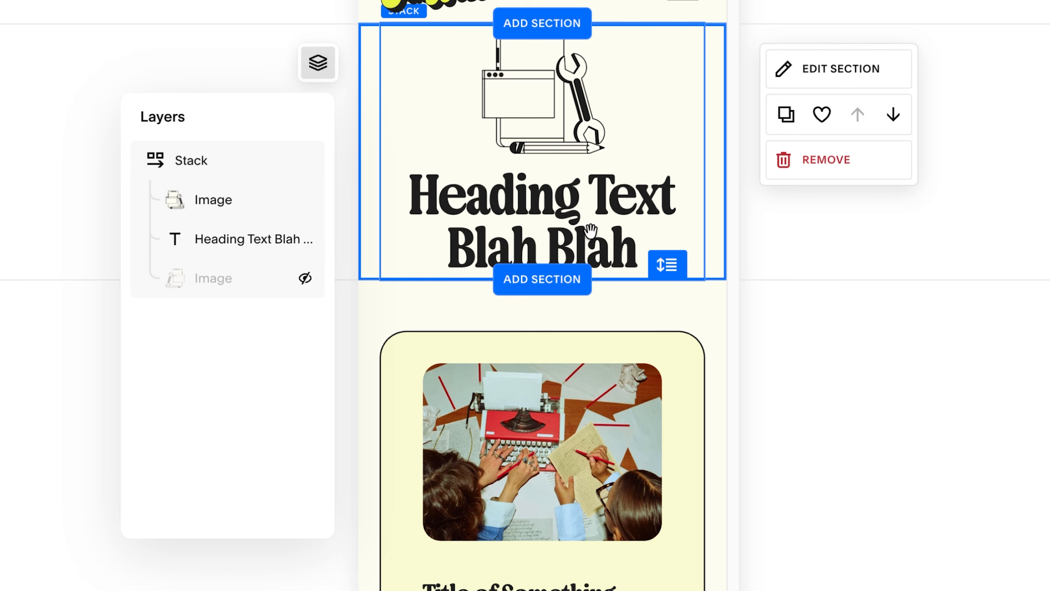
left_click(969, 20)
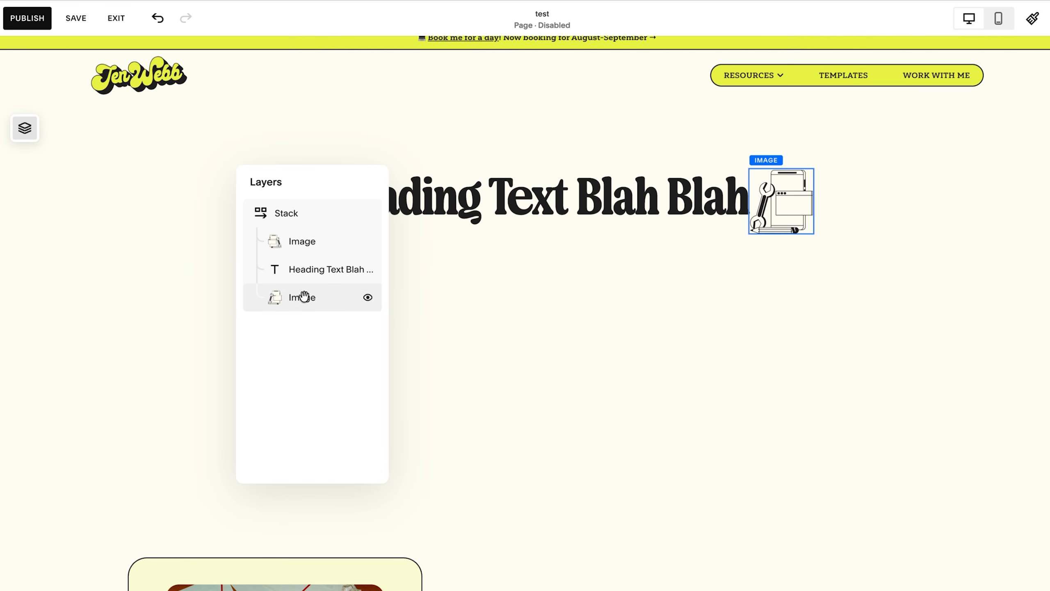
left_click(782, 209)
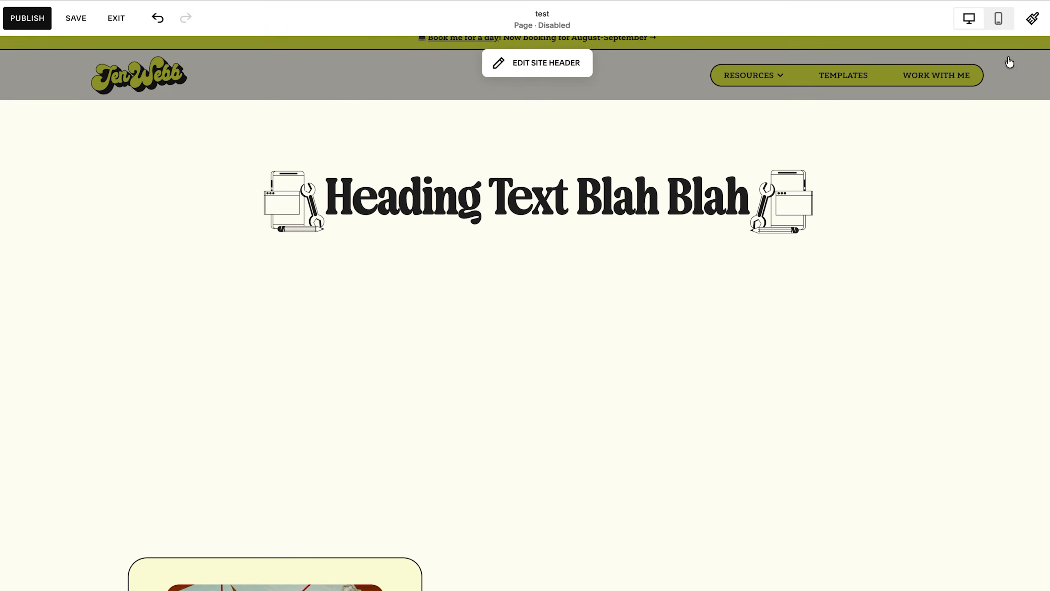
left_click(999, 19)
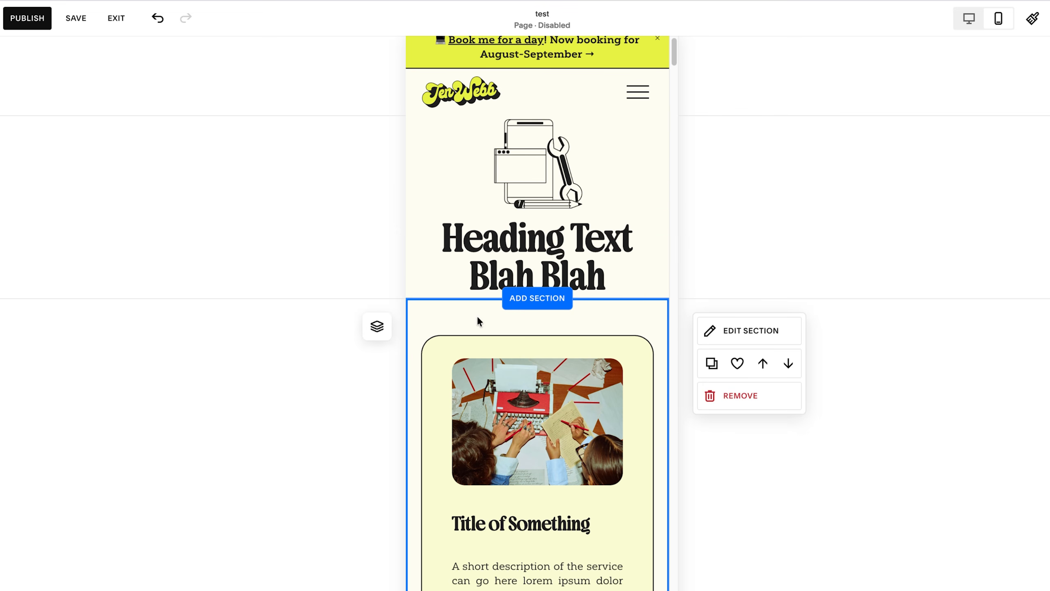
Examine the Service One card in the mobile layout and compare its Learn More placement with the desktop layout
scroll(477, 317, "down", 15)
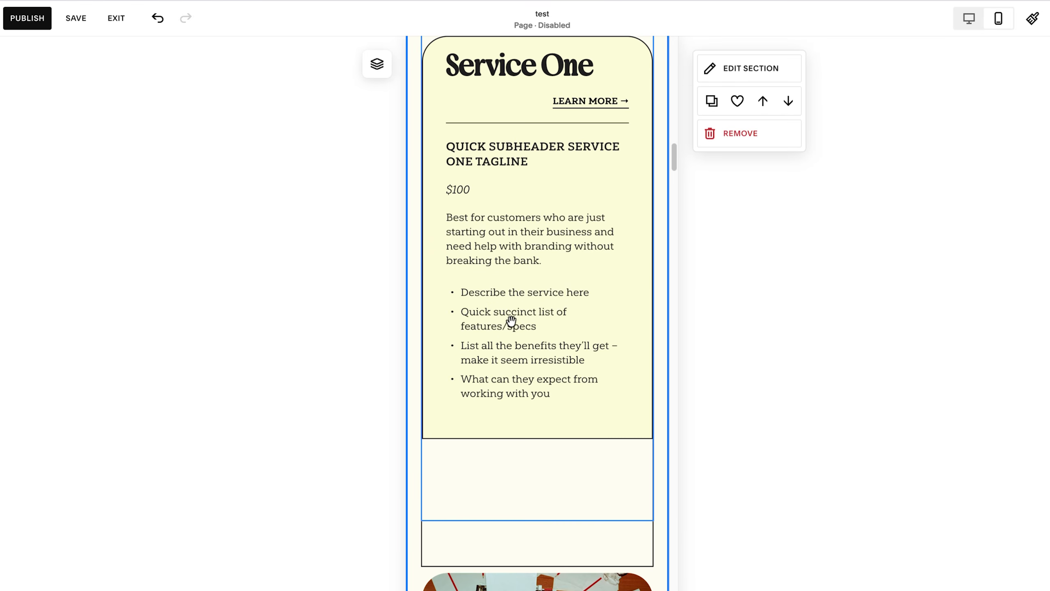
scroll(513, 323, "down", 8)
scroll(560, 361, "up", 7)
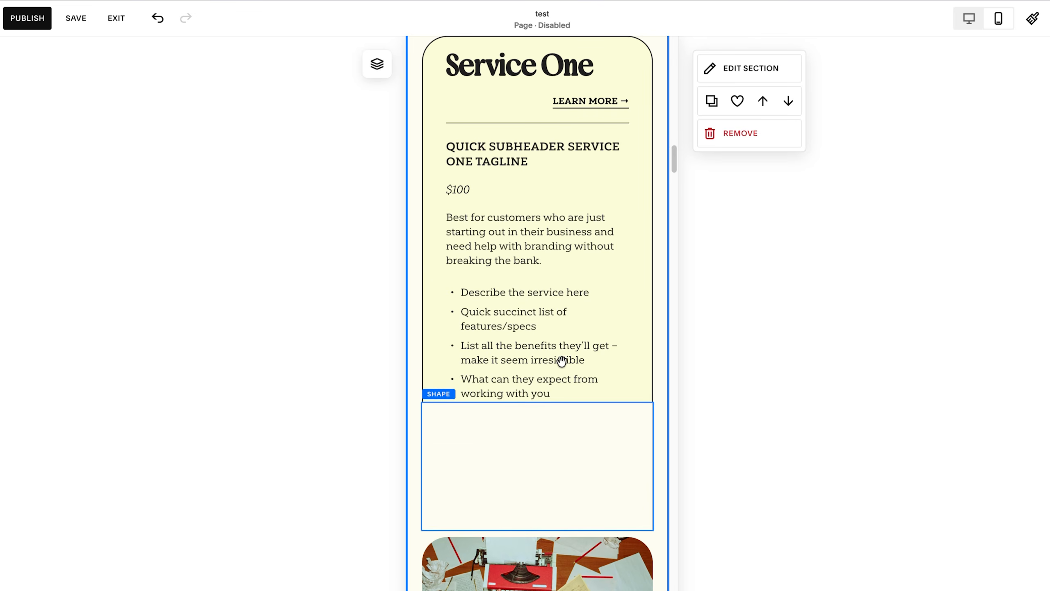
scroll(561, 361, "up", 3)
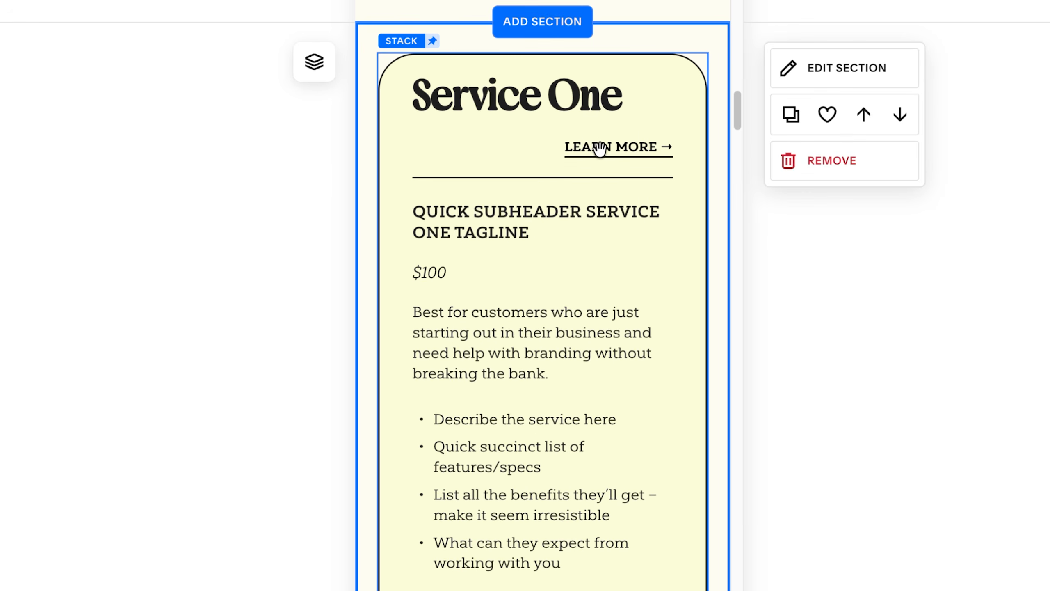
left_click(599, 148)
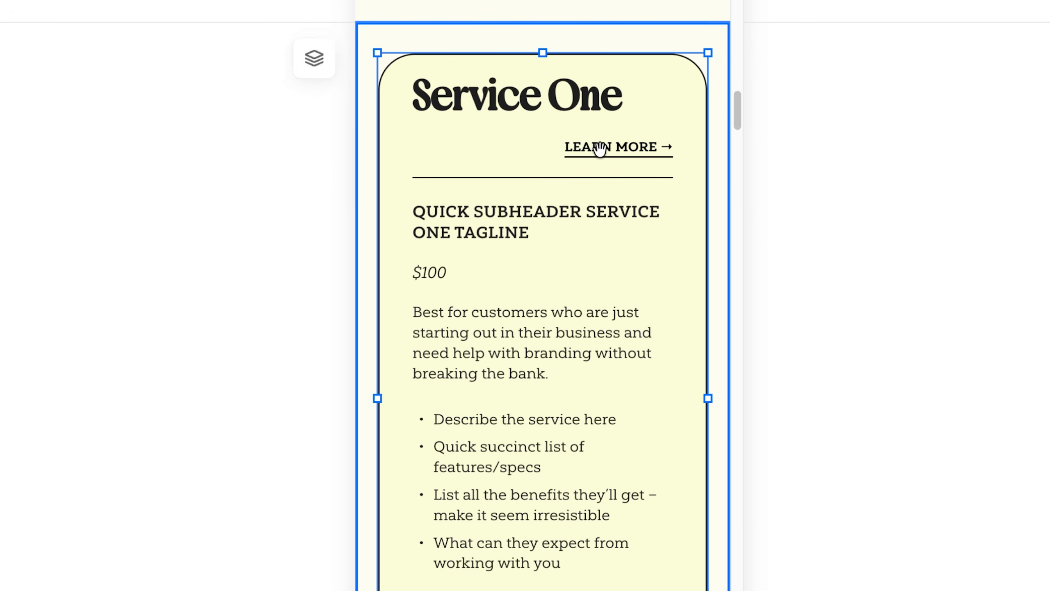
left_click(593, 145)
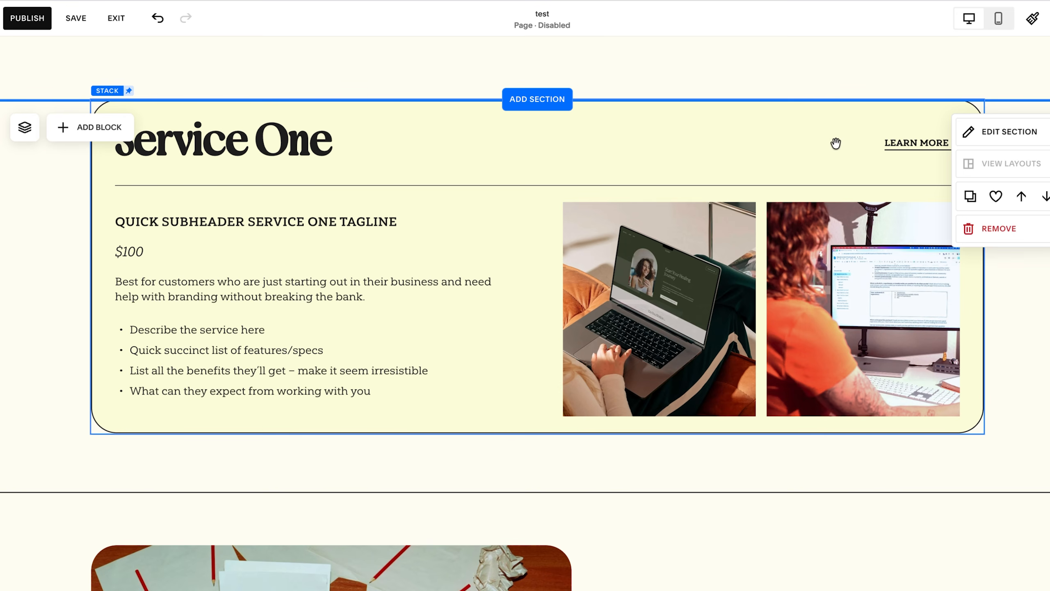
left_click(998, 18)
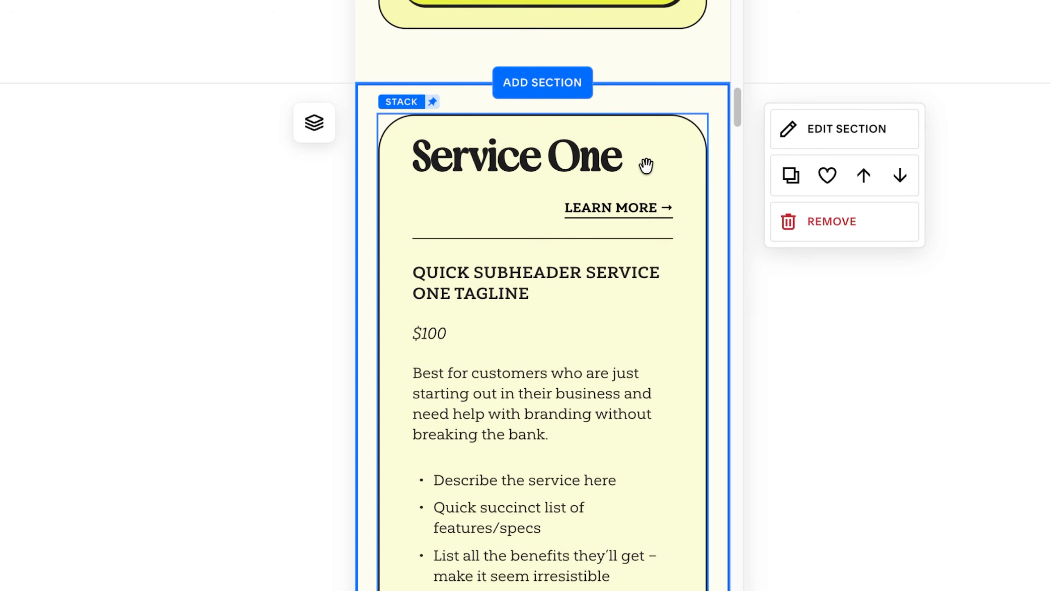
Align the Service One card's Learn More button to the left in the mobile layout
left_click(649, 206)
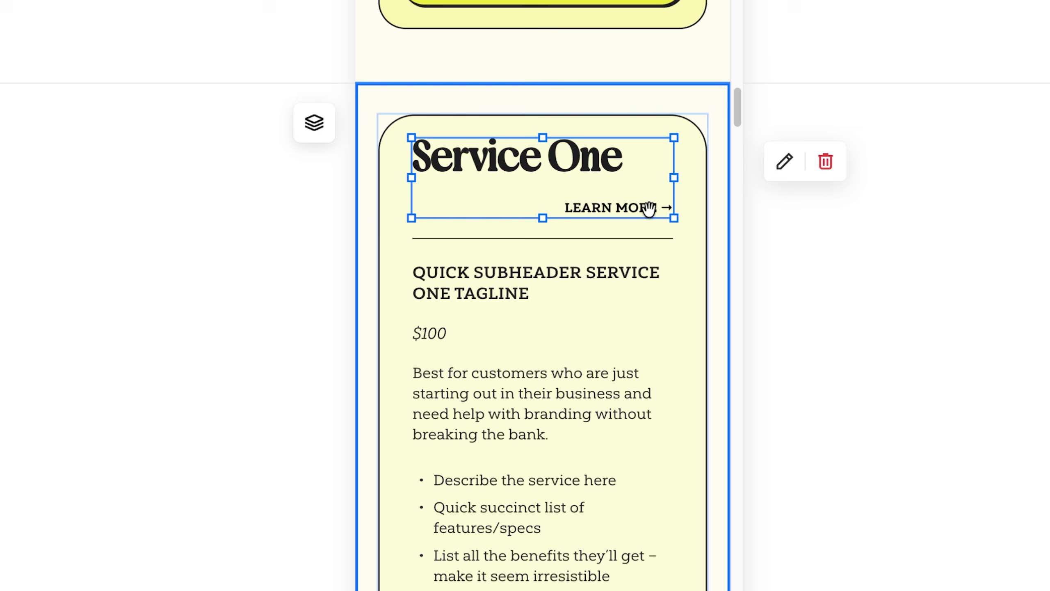
left_click(633, 208)
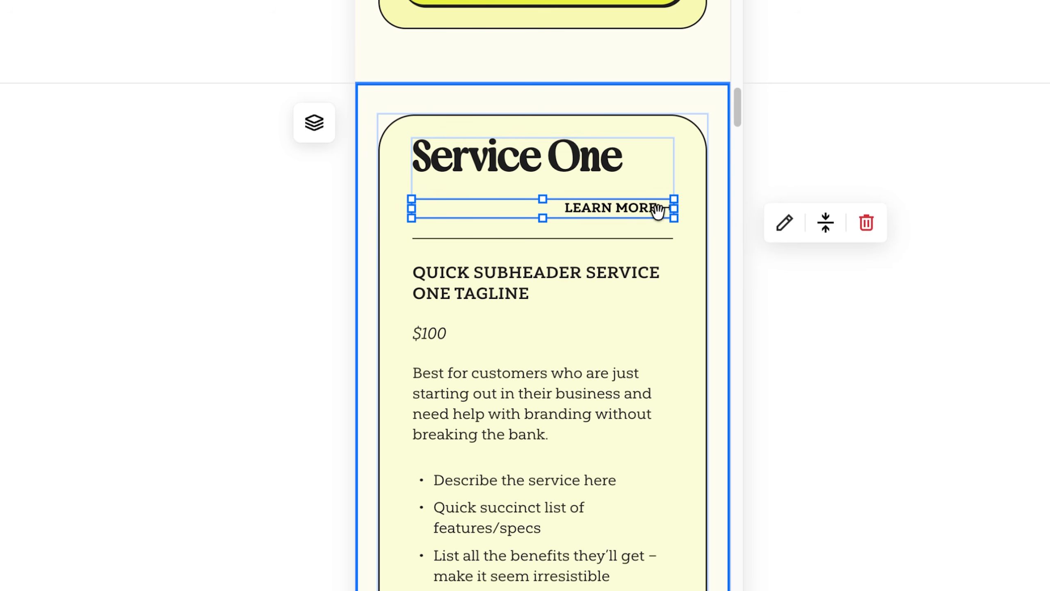
left_click(785, 223)
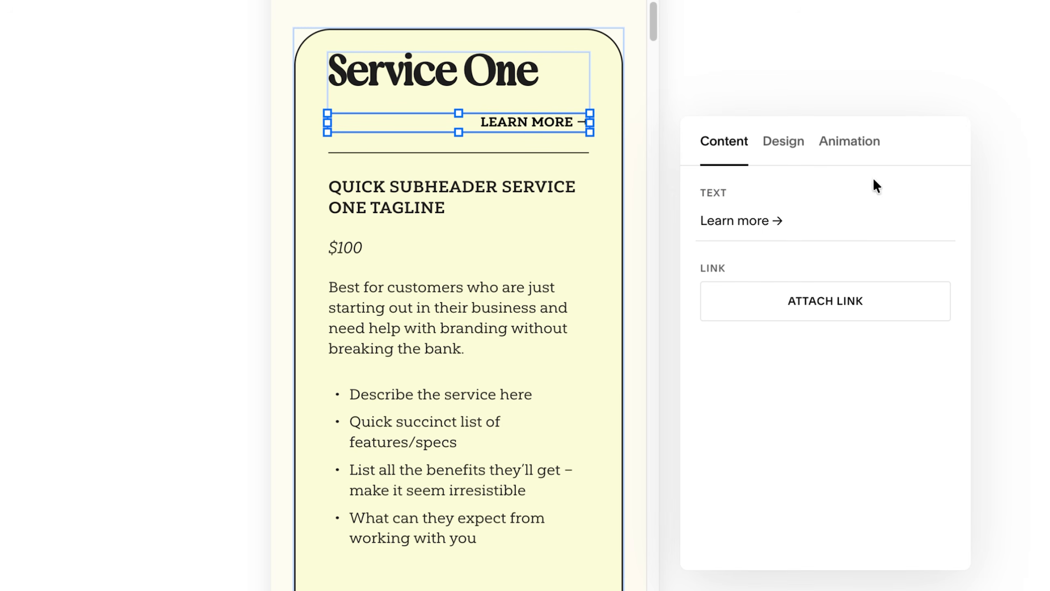
left_click(780, 143)
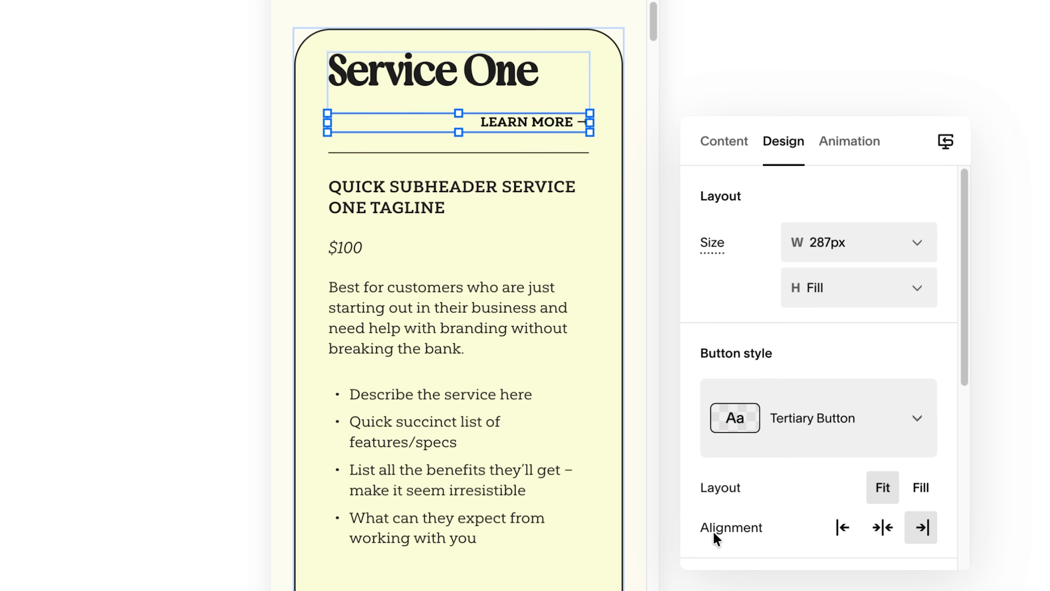
left_click(844, 531)
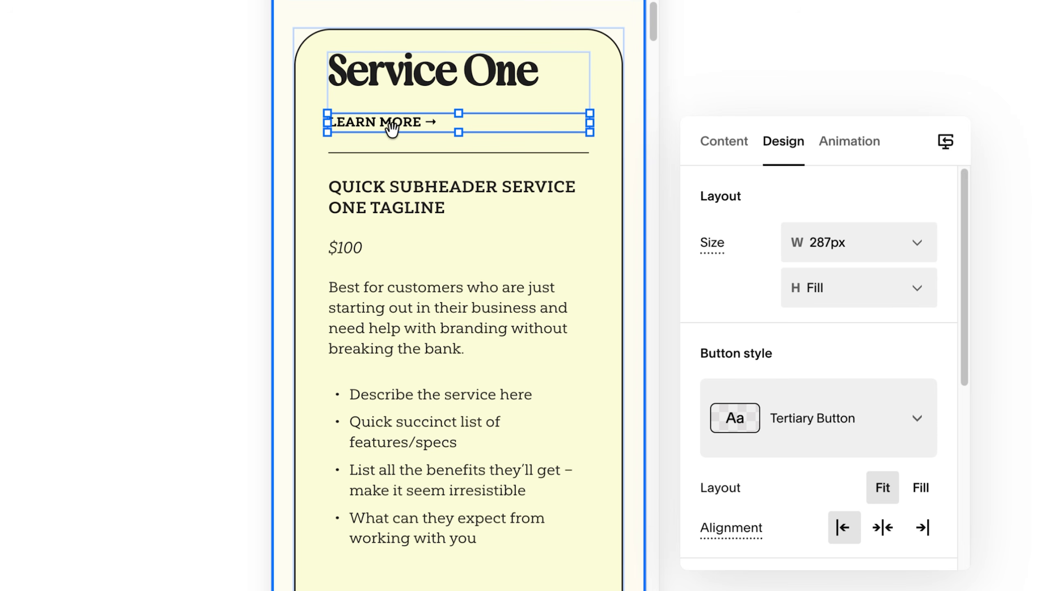
Centre the Service One heading text in the mobile layout, and compare the card in the desktop and mobile layouts
triple_click(496, 70)
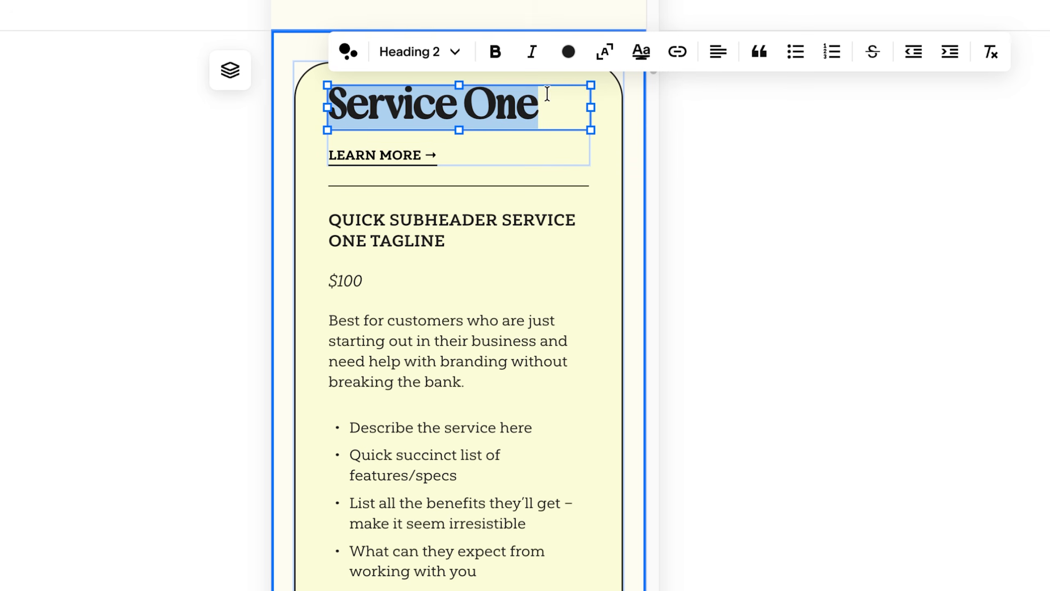
left_click(718, 52)
left_click(703, 101)
left_click(636, 108)
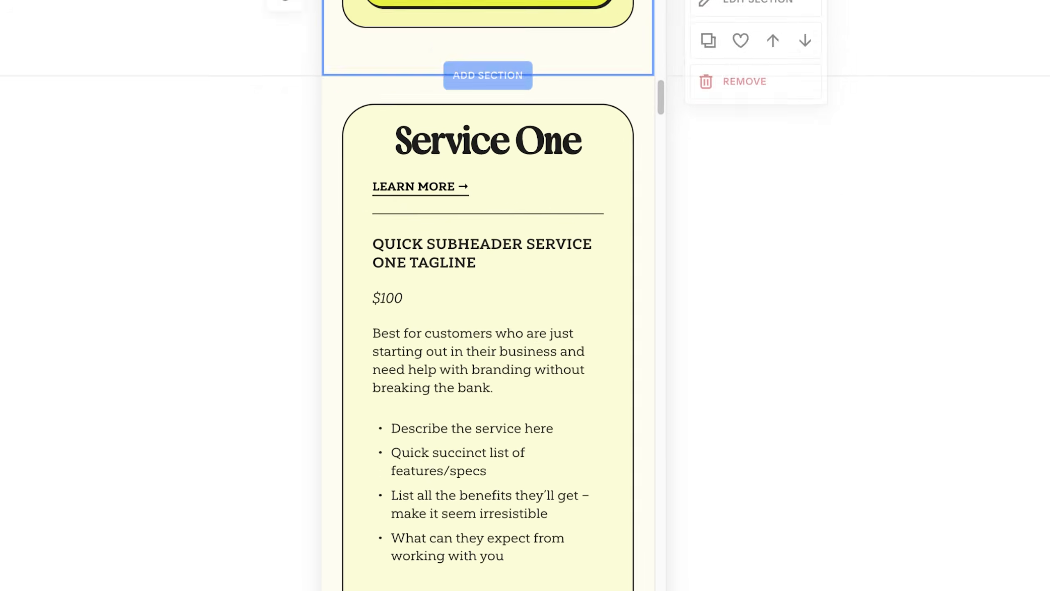
left_click(983, 26)
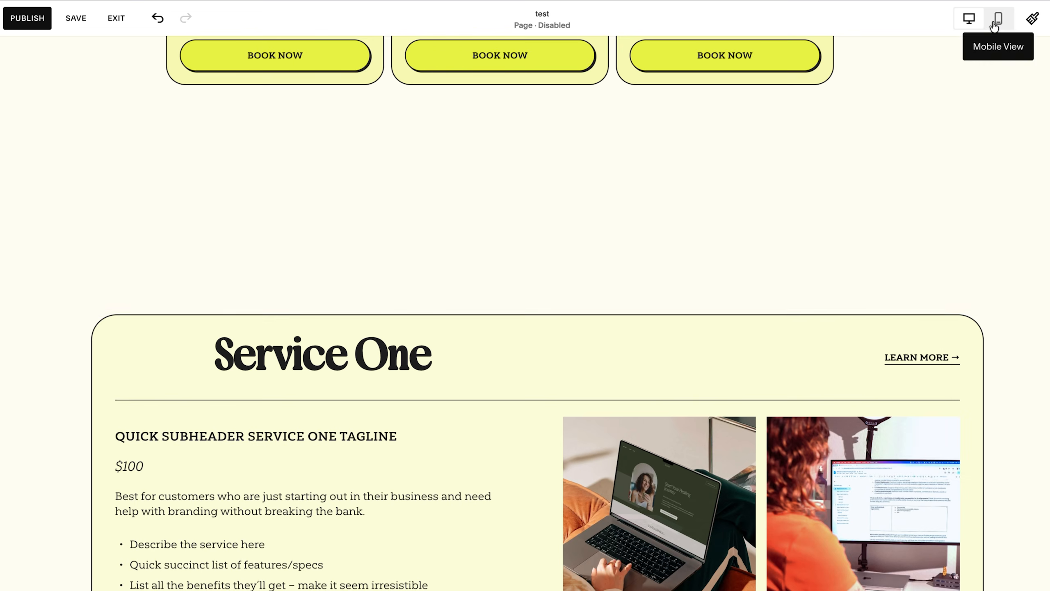
left_click(999, 20)
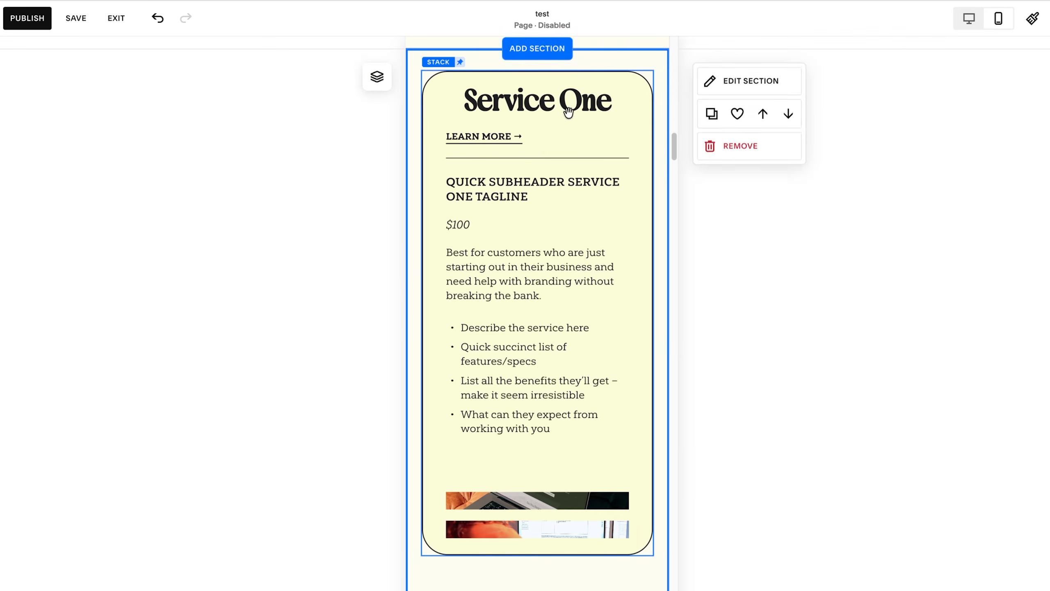
Align the Service One heading text to the left in the mobile layout
left_click(535, 104)
left_click(554, 101)
double_click(576, 102)
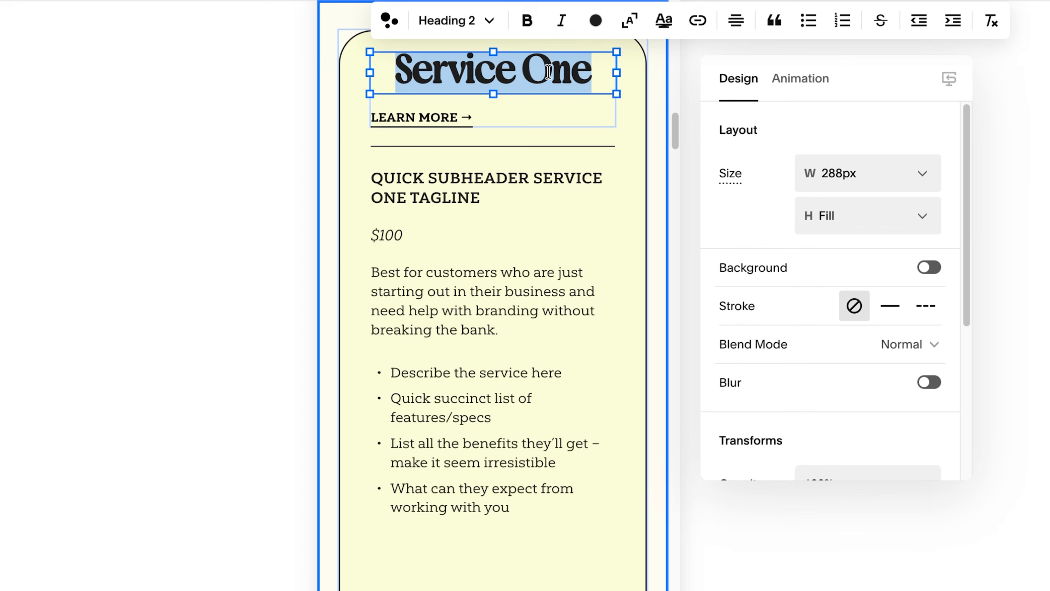
left_click(735, 20)
left_click(689, 59)
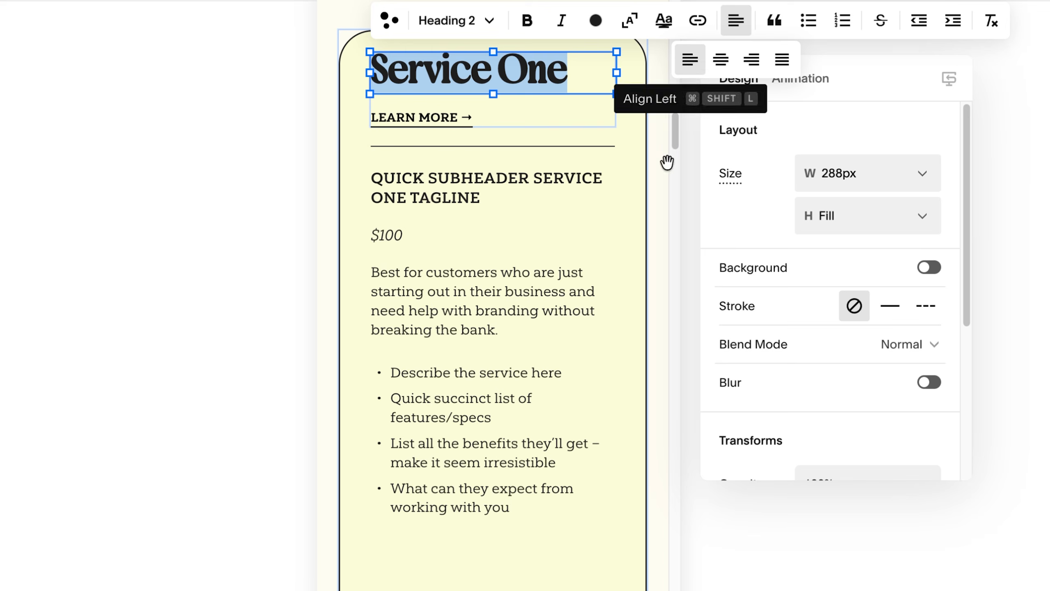
left_click(667, 162)
Enlarge the laptop photo in the Service One card to a height of about 230 px in the mobile layout
scroll(514, 318, "down", 1)
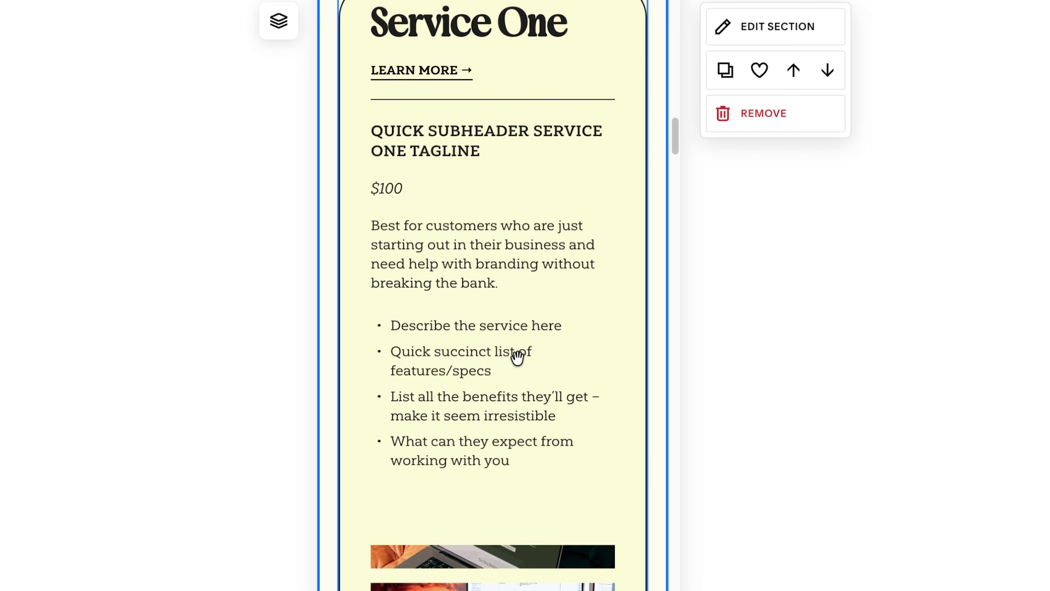
left_click(463, 555)
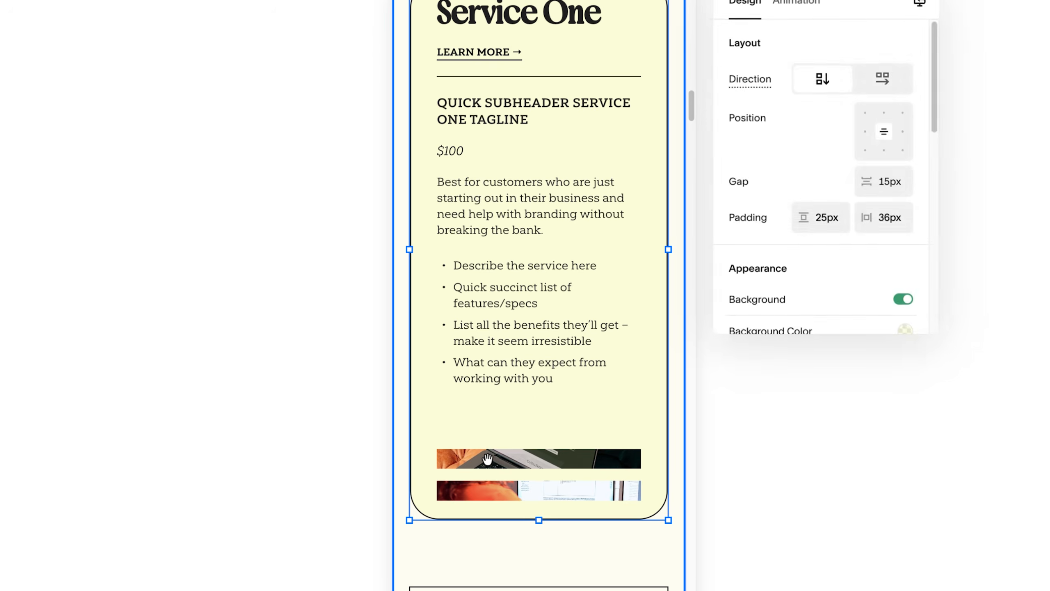
left_click(534, 464)
left_click(521, 464)
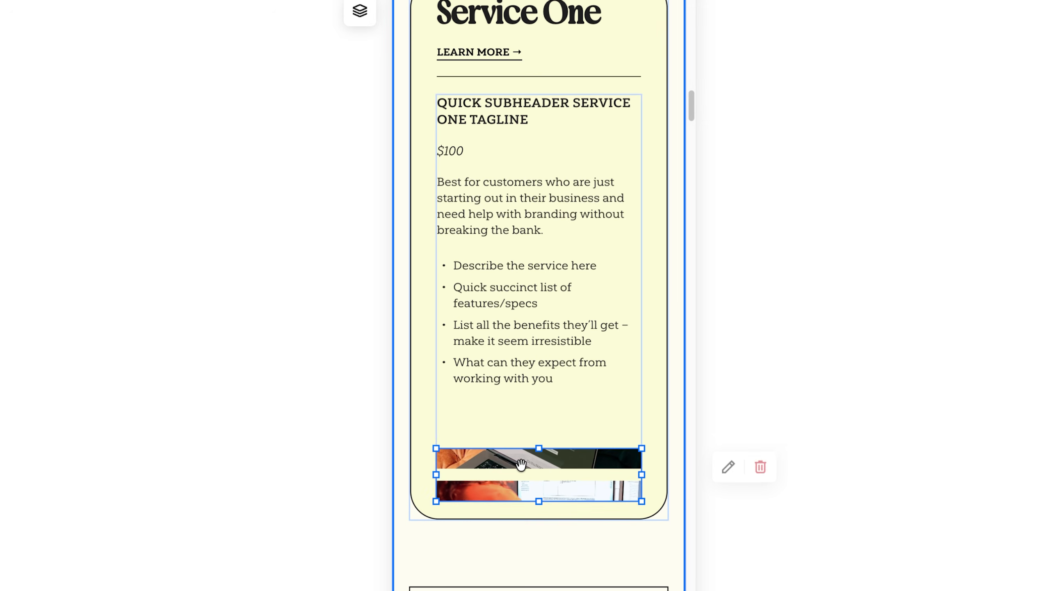
left_click(518, 465)
left_click_drag(539, 469, 537, 587)
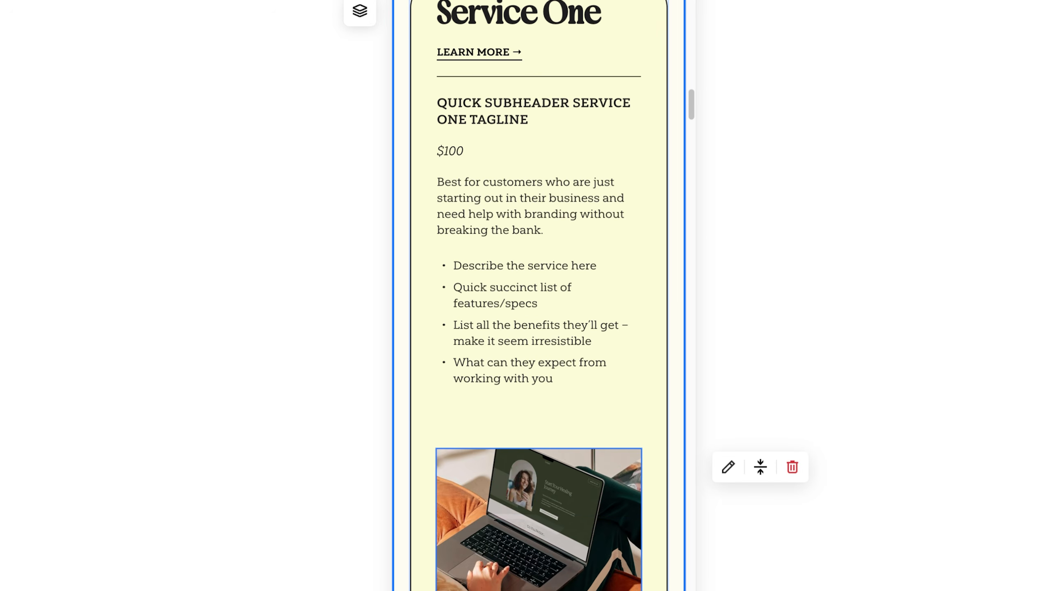
Reduce the gap of the stack holding the Service One text and photos to 16 px in the mobile layout
scroll(588, 415, "up", 1)
scroll(660, 366, "down", 7)
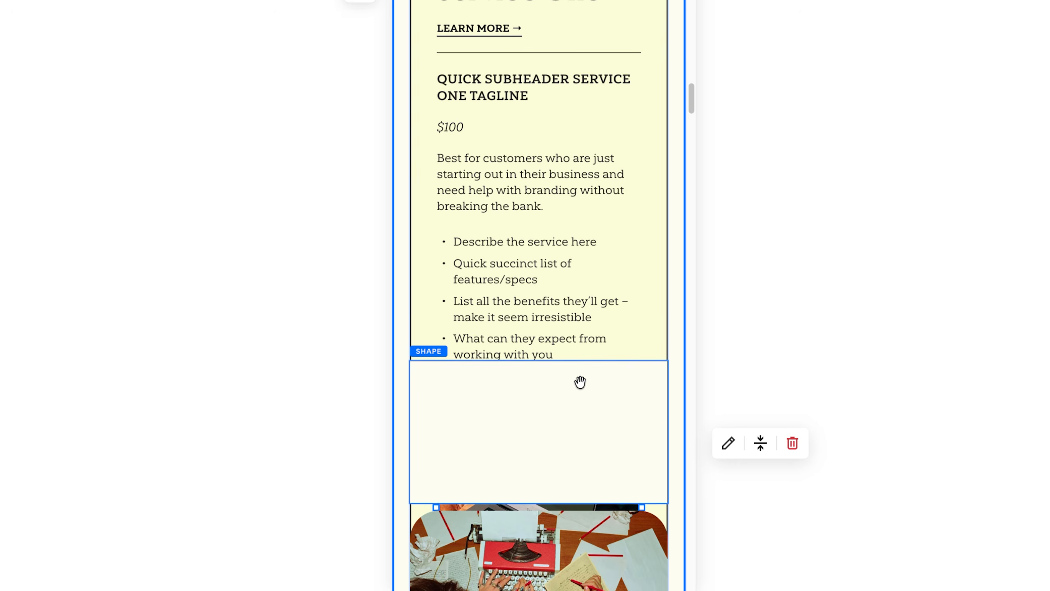
scroll(582, 379, "up", 3)
scroll(579, 381, "down", 5)
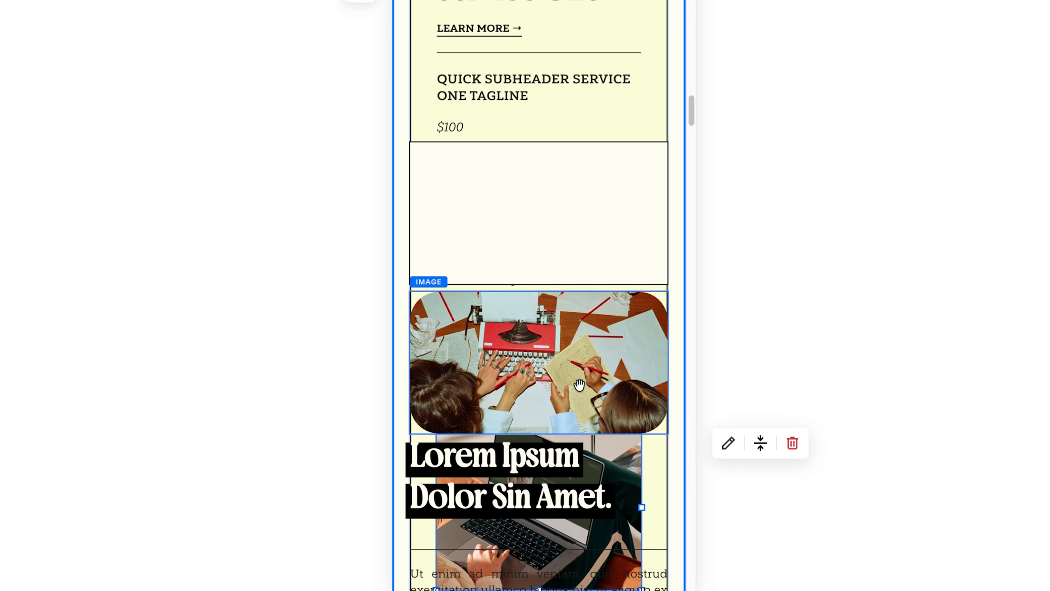
scroll(579, 385, "up", 3)
scroll(579, 395, "up", 2)
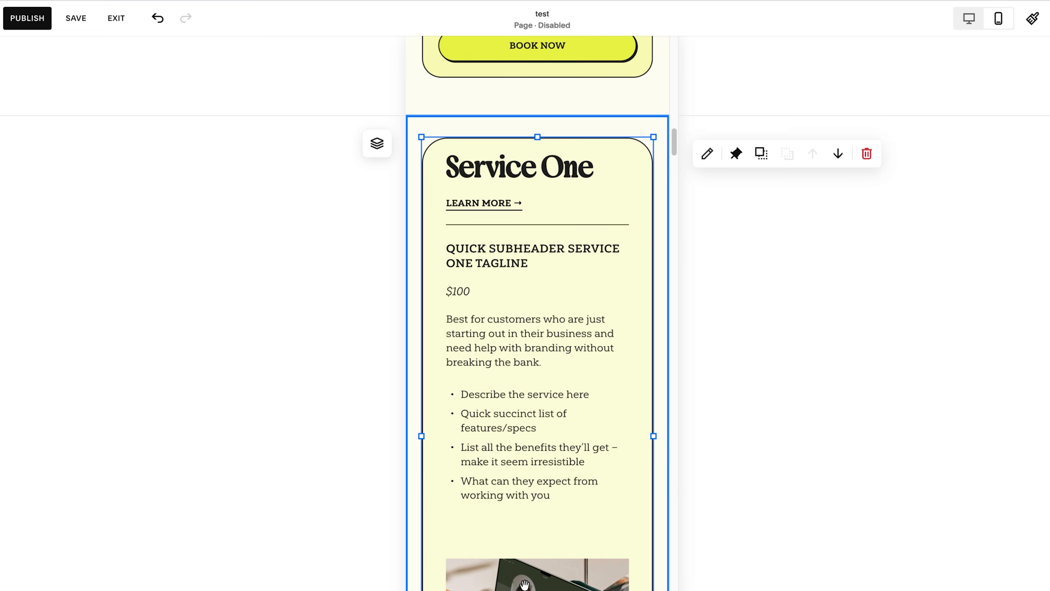
left_click(529, 492)
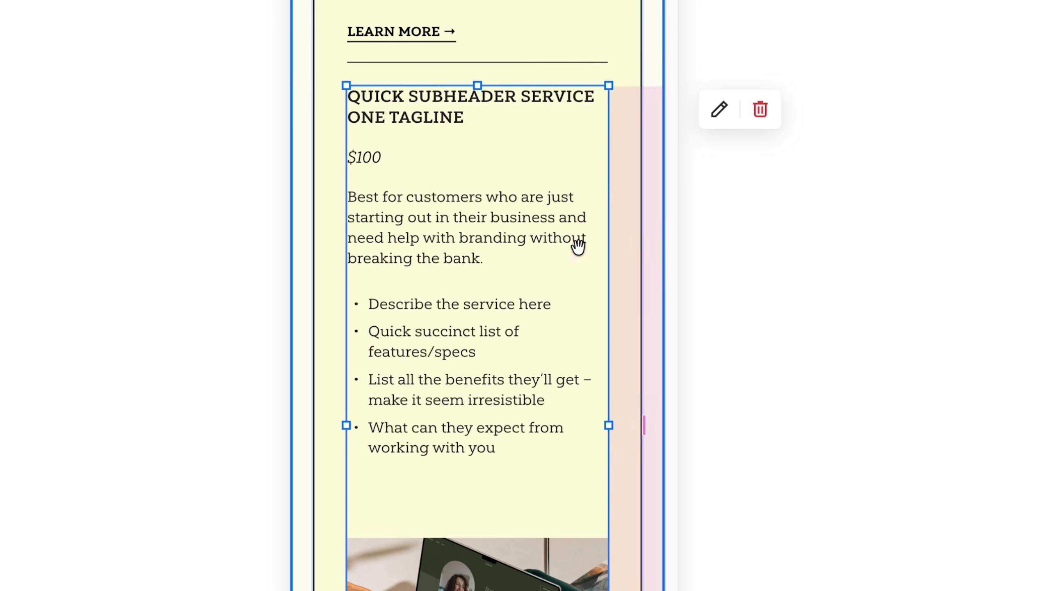
left_click(719, 108)
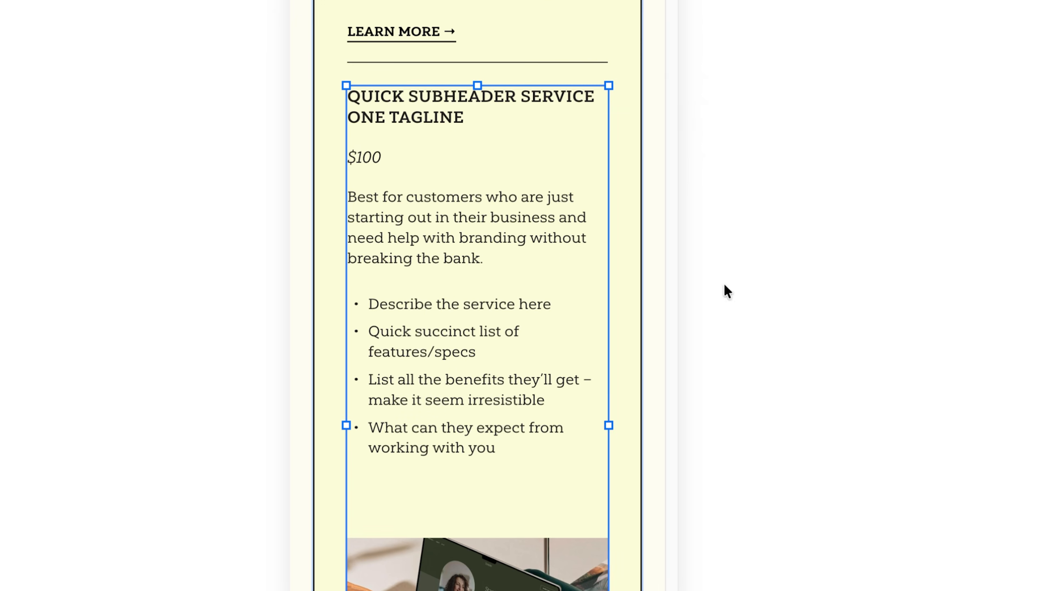
scroll(846, 476, "down", 5)
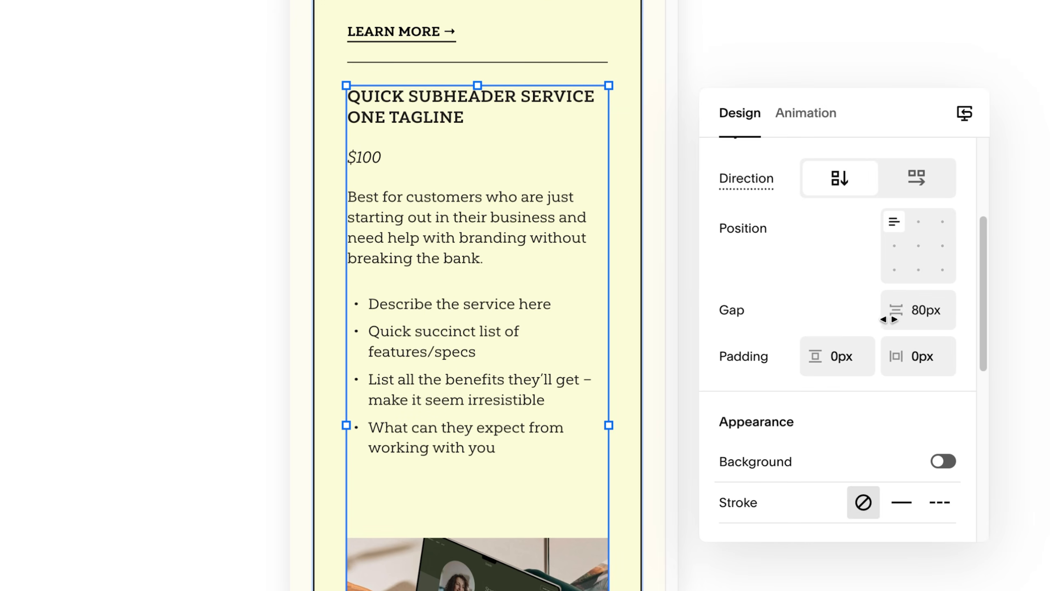
left_click_drag(896, 311, 731, 308)
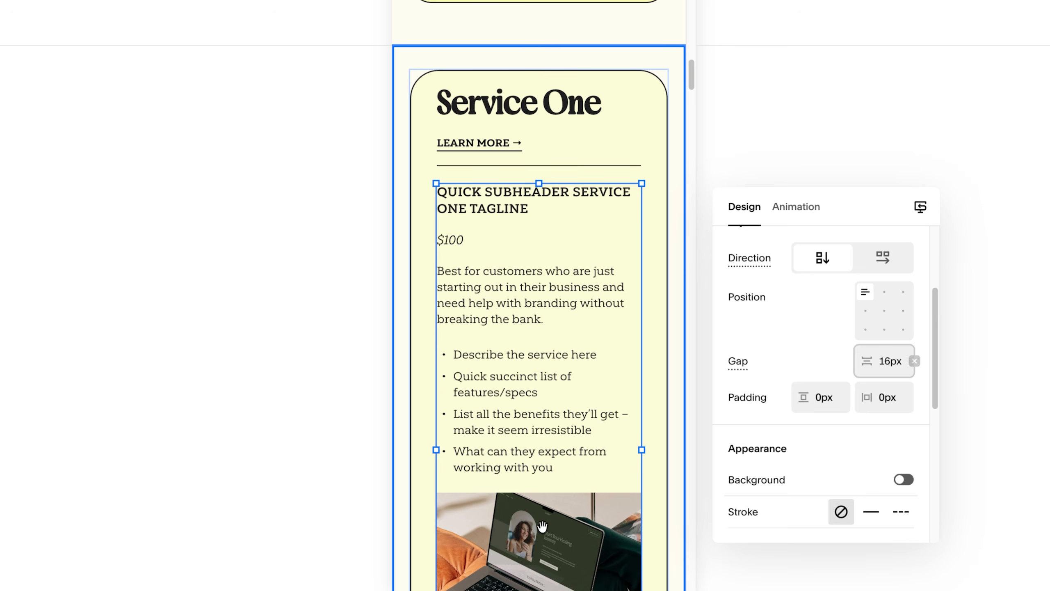
Change the direction of the photo stack in the Service One card to horizontal in the mobile layout
left_click(542, 526)
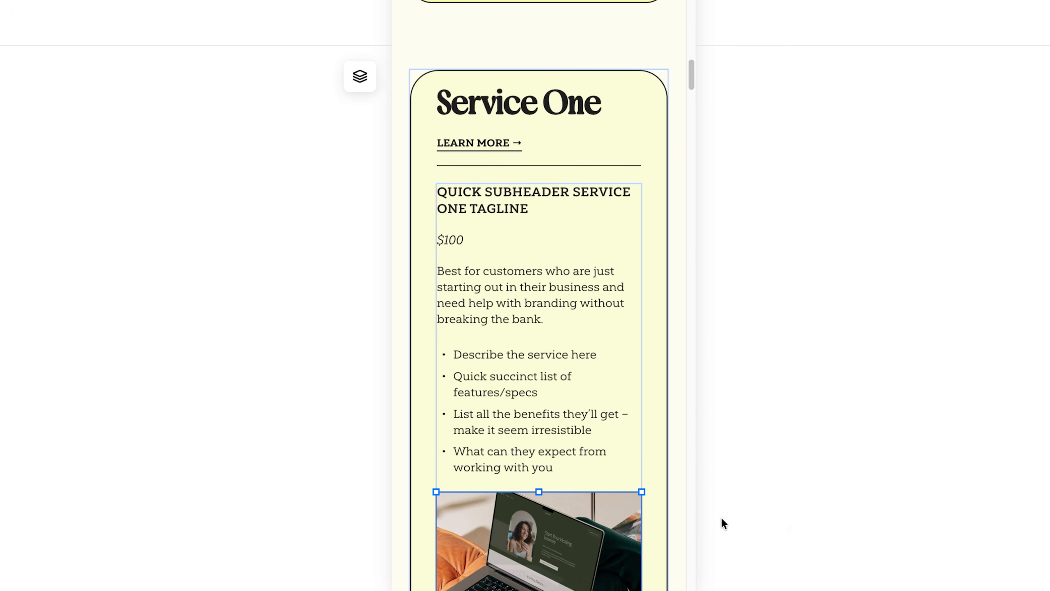
left_click(727, 511)
left_click(894, 442)
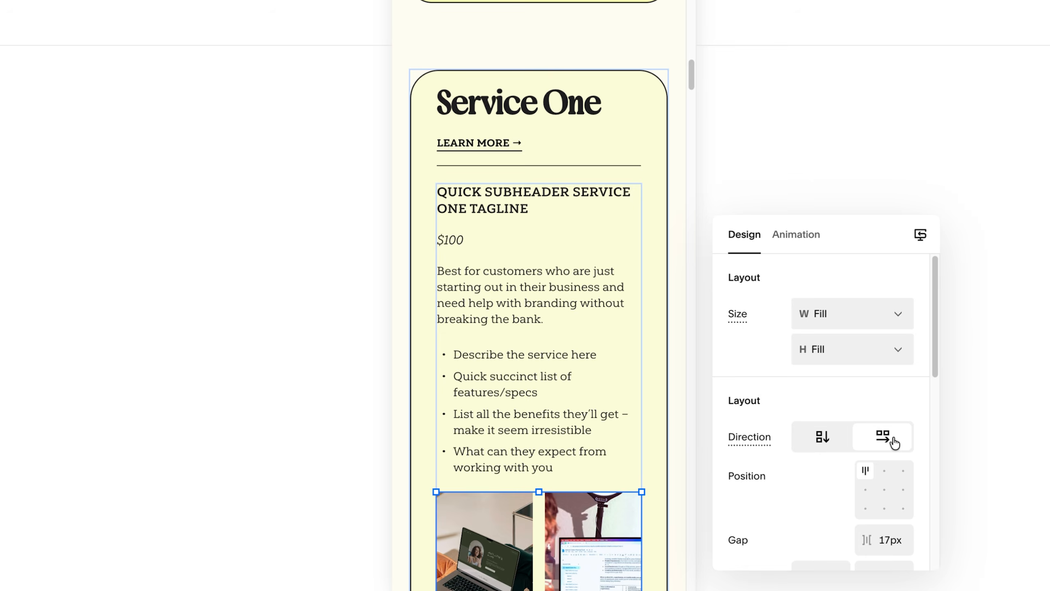
scroll(678, 457, "down", 3)
Set the Service One card's vertical and horizontal padding to 20 px in the mobile layout
left_click(656, 273)
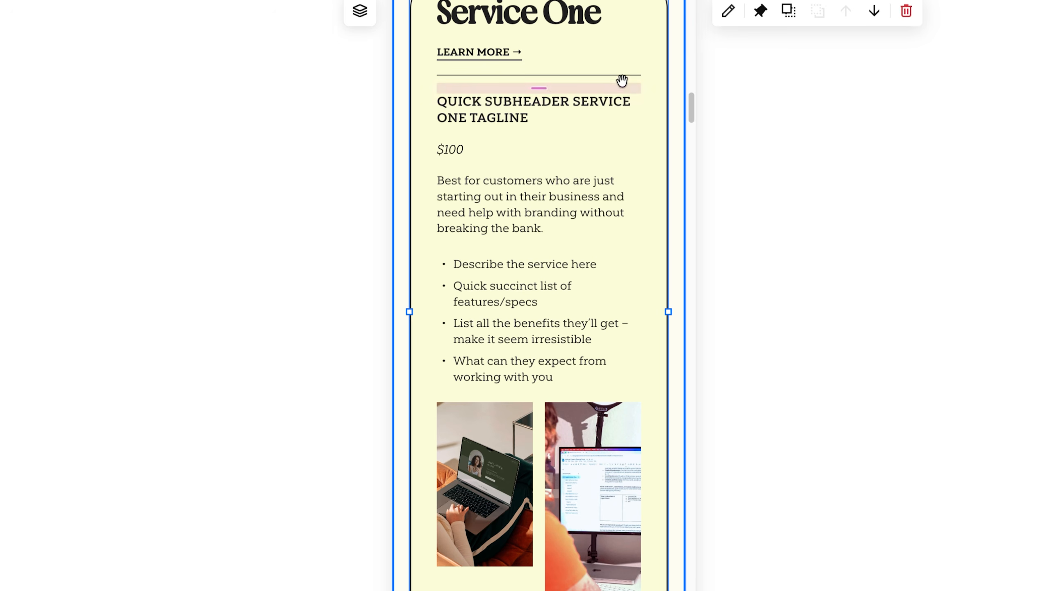
left_click(730, 11)
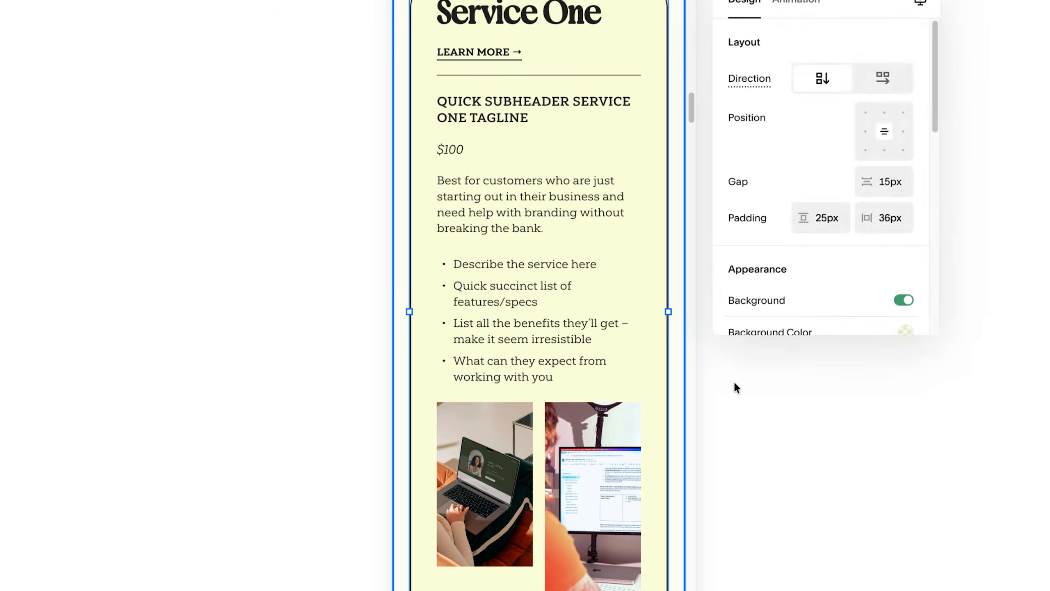
left_click_drag(831, 250, 781, 251)
left_click(794, 249)
type("20")
key("Return")
key("ctrl+z")
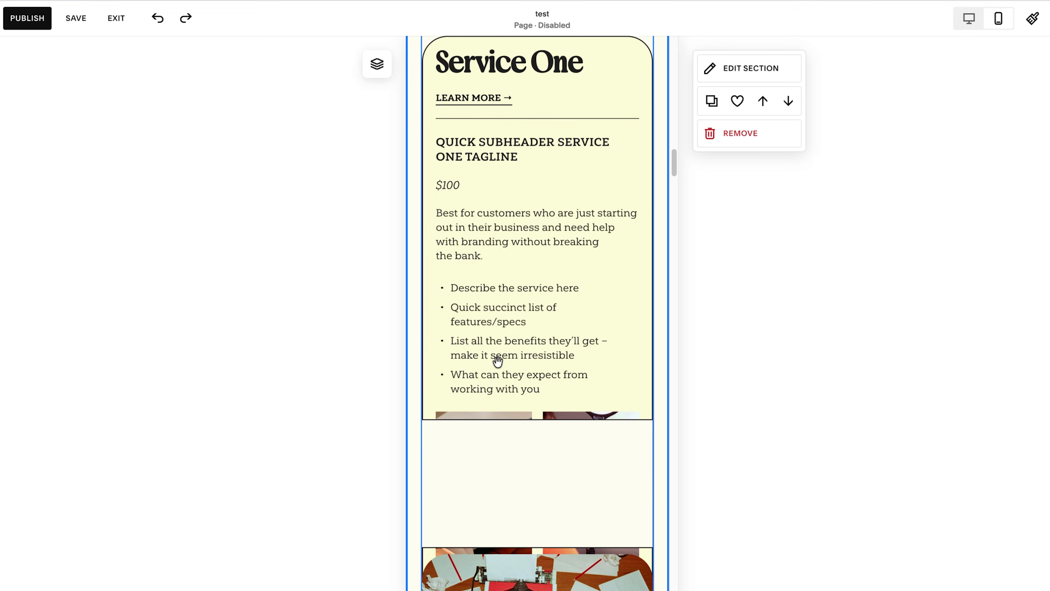
Remove the pin from the Service One card in the mobile layout
scroll(507, 358, "up", 2)
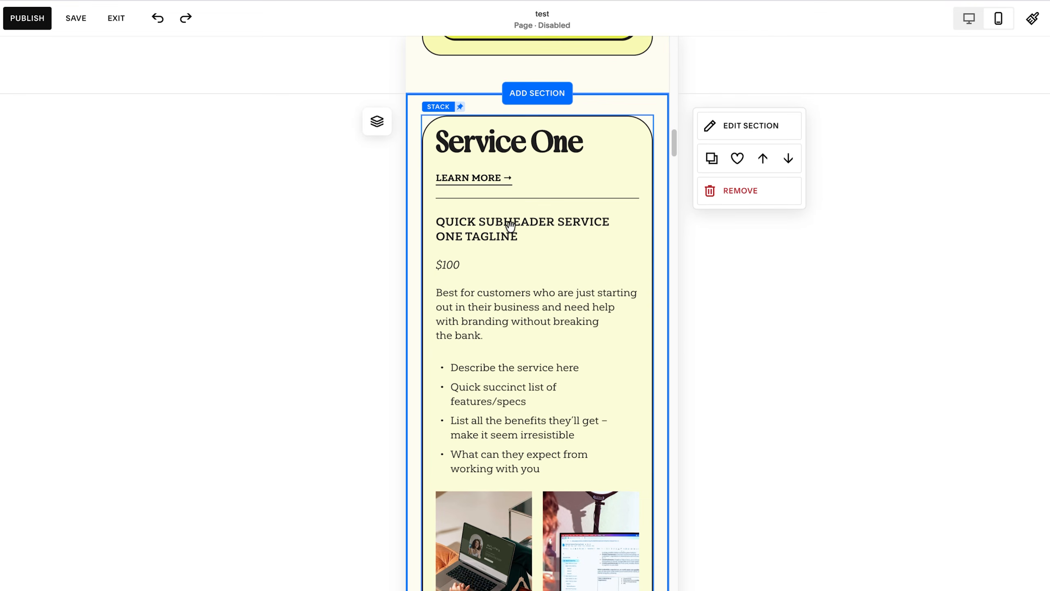
left_click(510, 229)
scroll(500, 318, "down", 2)
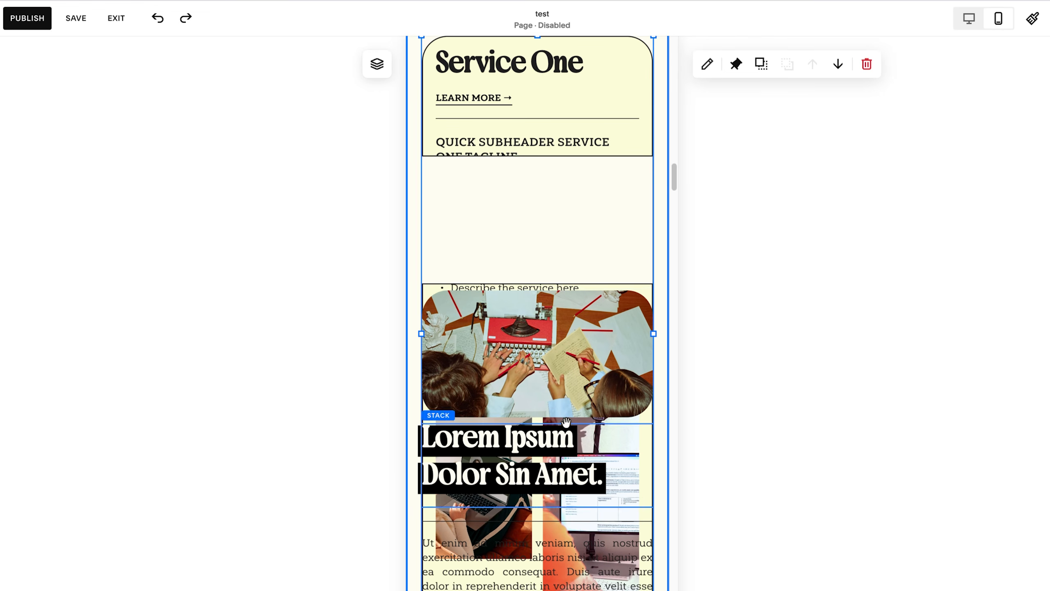
scroll(587, 359, "up", 4)
left_click(736, 224)
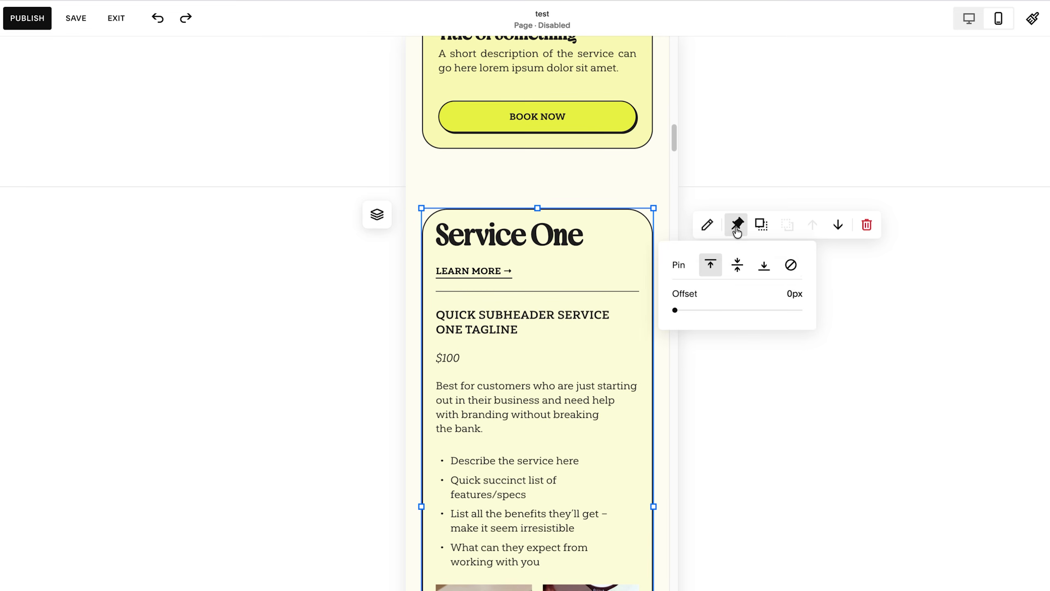
left_click(792, 265)
Compare the Service One card's pin setting in the desktop layout and its scrolling behaviour in the desktop and mobile layouts
left_click(969, 18)
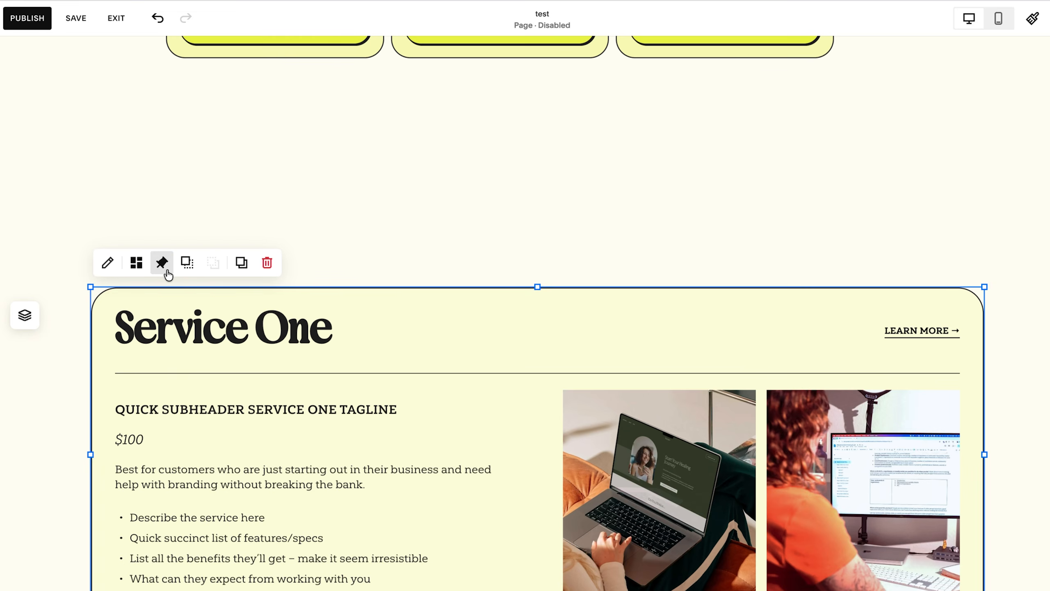
left_click(161, 262)
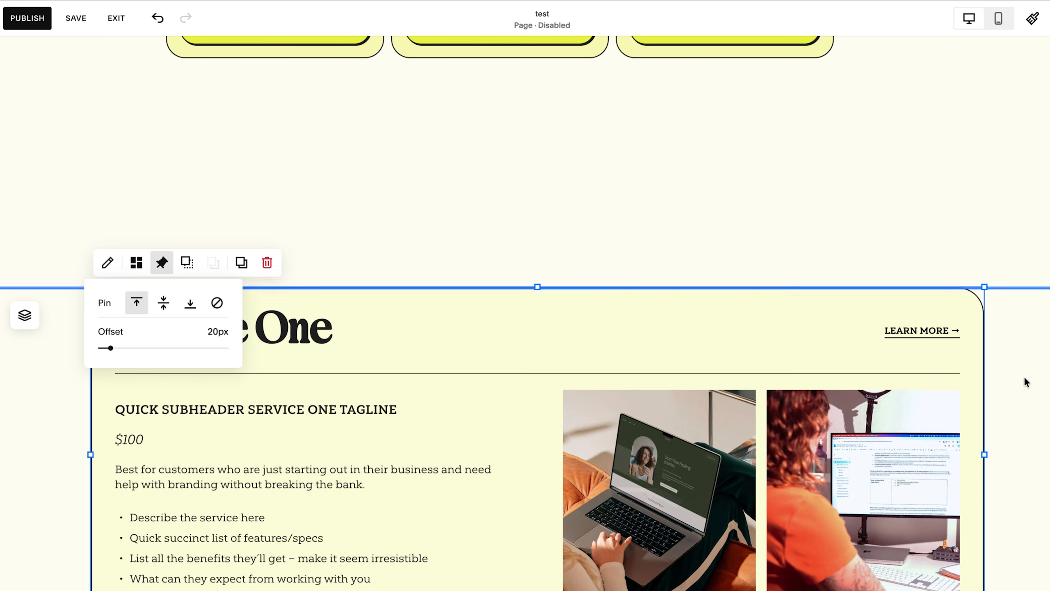
scroll(1021, 379, "down", 5)
scroll(1013, 377, "down", 4)
scroll(998, 376, "up", 6)
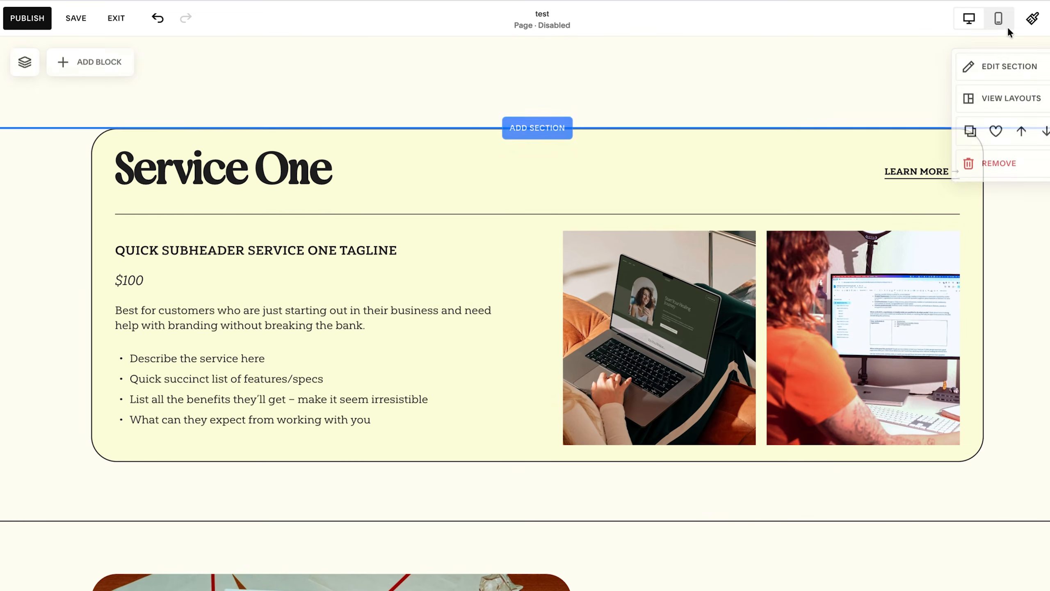
left_click(1010, 19)
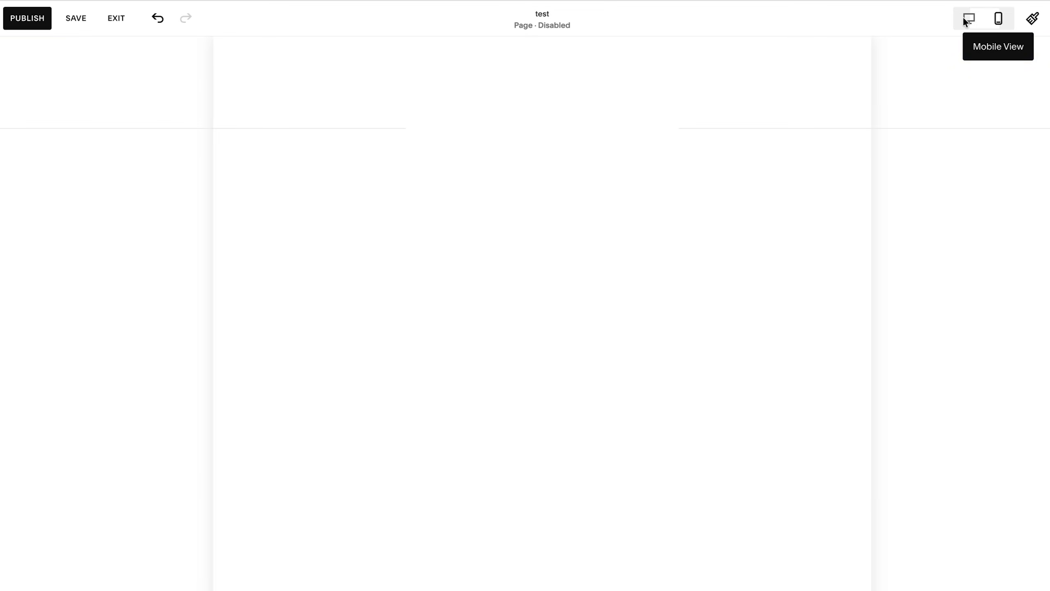
scroll(537, 413, "down", 10)
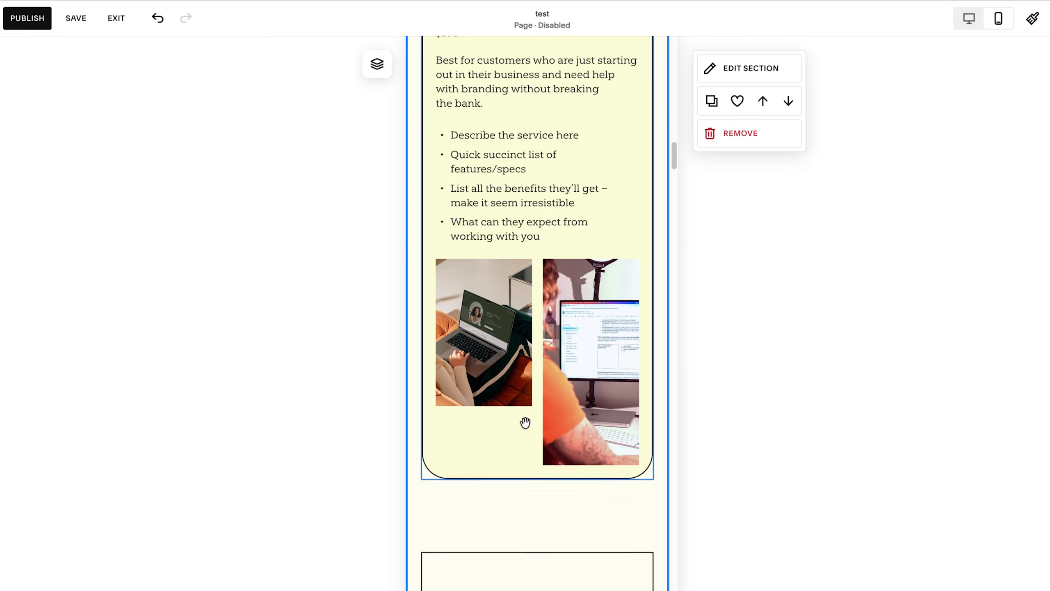
scroll(525, 422, "down", 10)
scroll(525, 422, "up", 16)
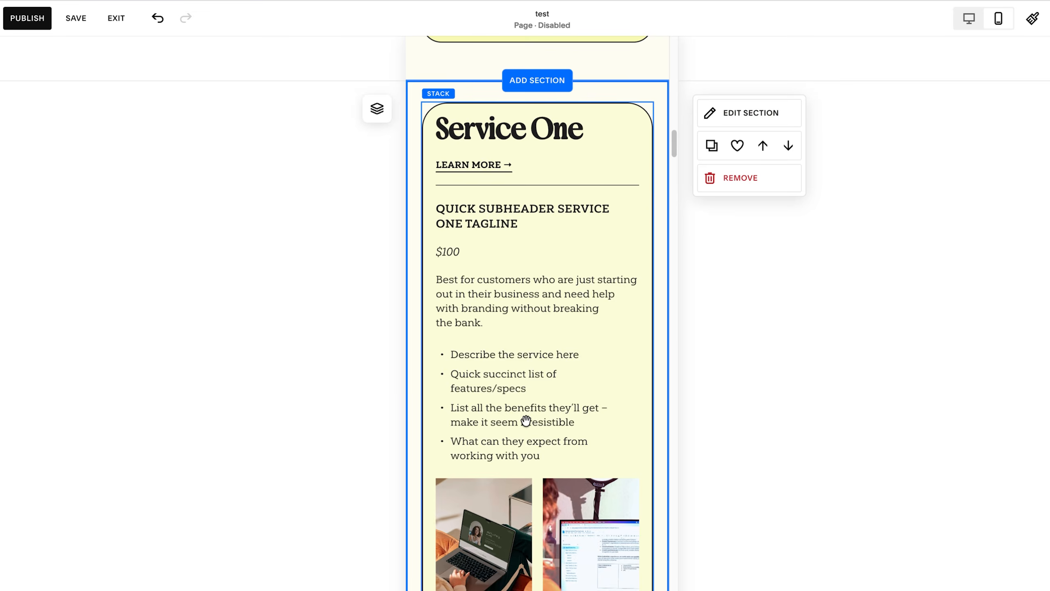
scroll(525, 422, "down", 8)
Set the laptop photo's height in the Service One card to 200 px in the mobile layout
scroll(536, 396, "up", 1)
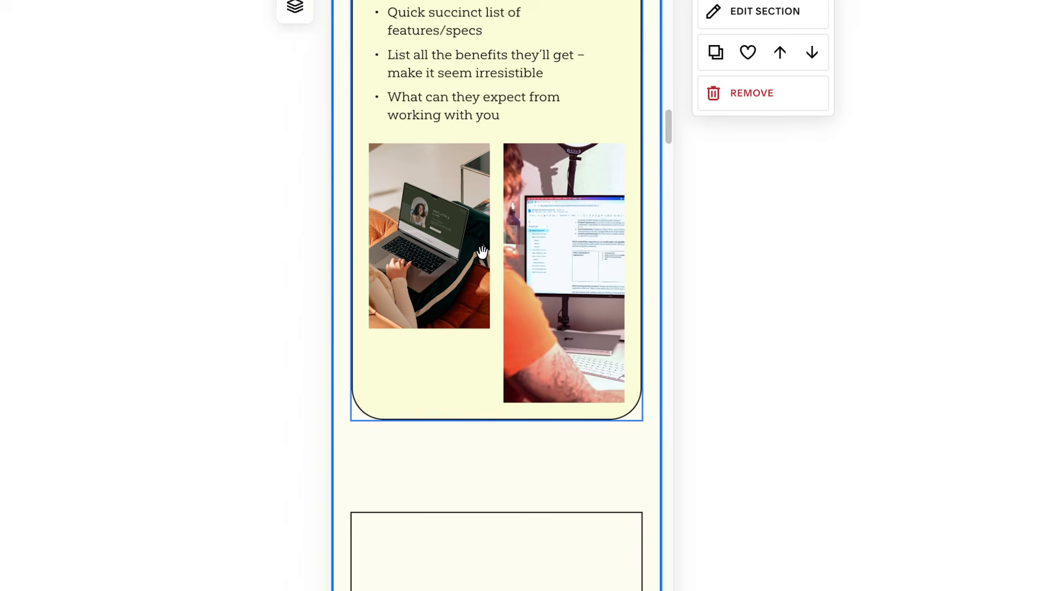
left_click(566, 232)
left_click(443, 221)
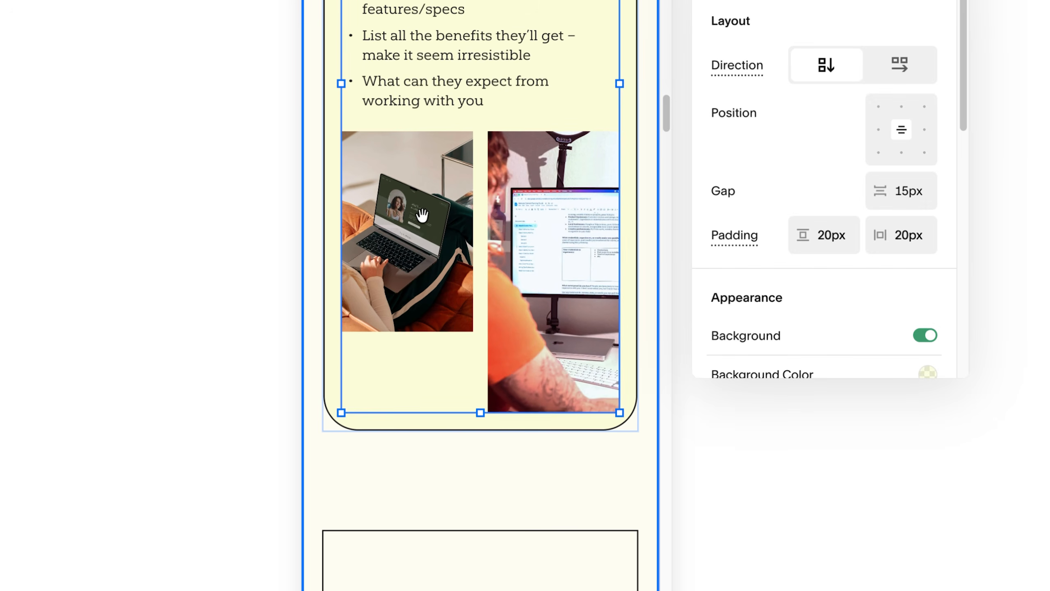
left_click(421, 214)
left_click(713, 152)
left_click(791, 161)
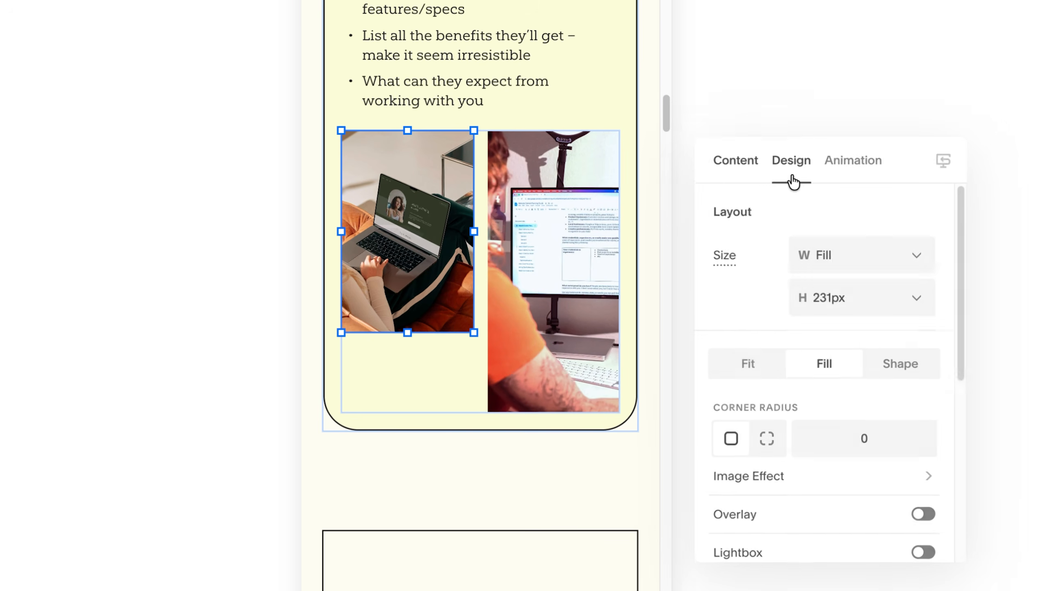
left_click(831, 297)
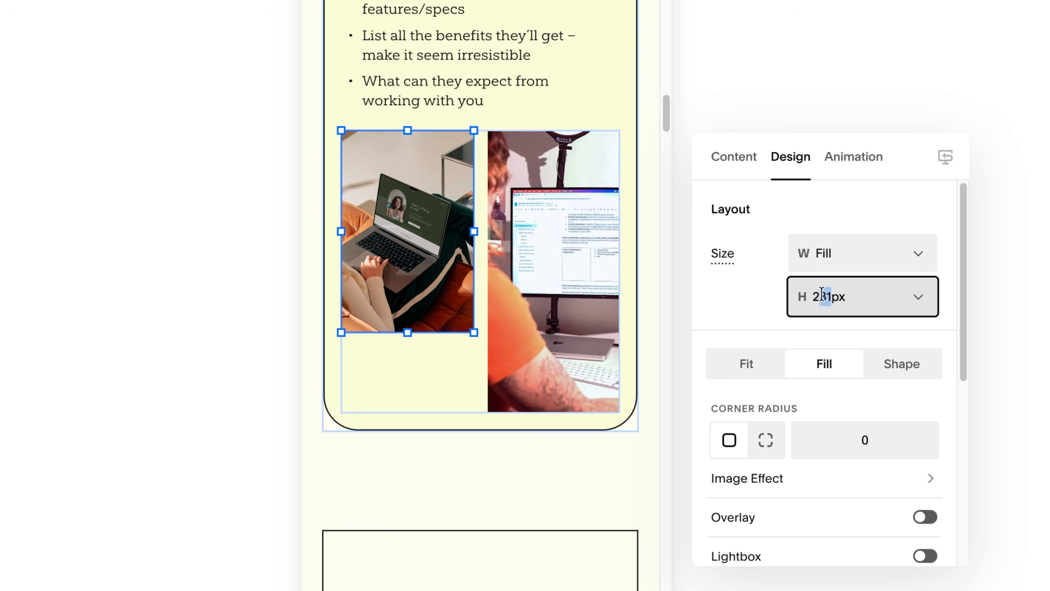
type("200")
key("Return")
Set the desktop monitor photo's height to 200 px and shorten the Service One card to end just below the photos
left_click(543, 235)
left_click(710, 152)
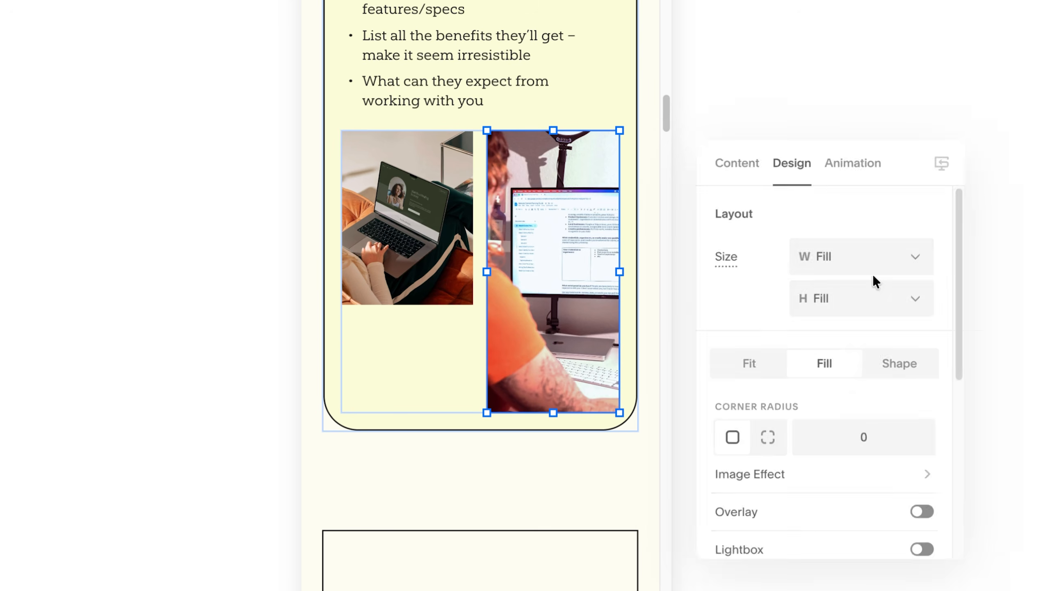
left_click(821, 296)
type("200")
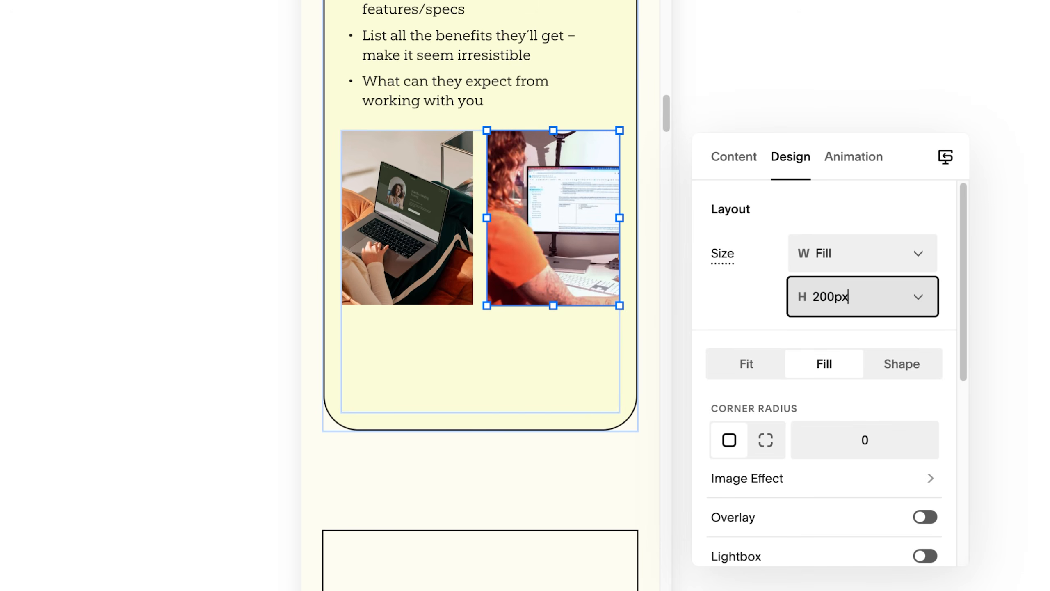
left_click(490, 370)
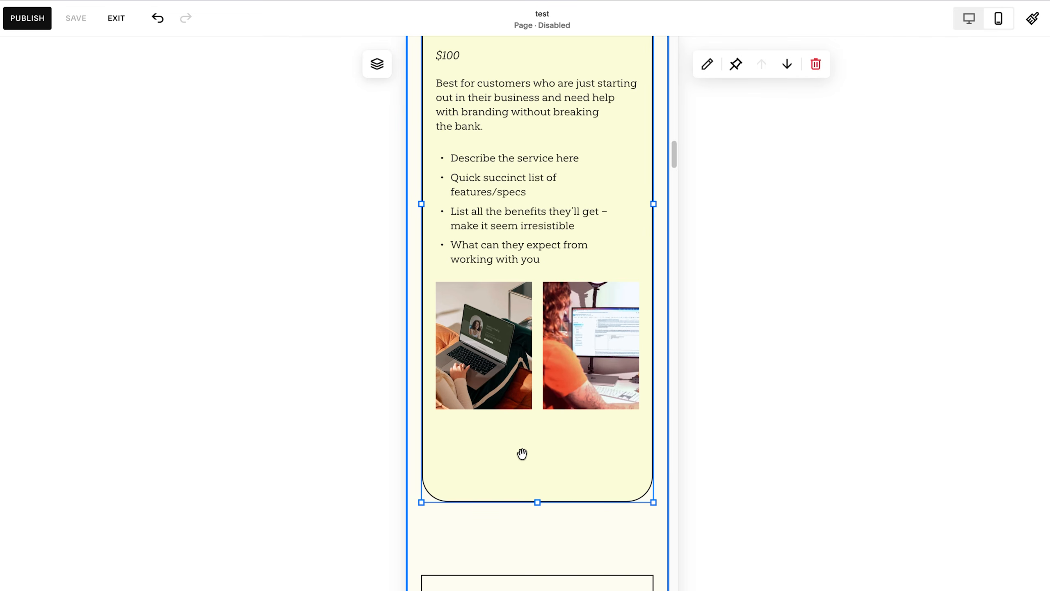
left_click_drag(538, 481, 538, 430)
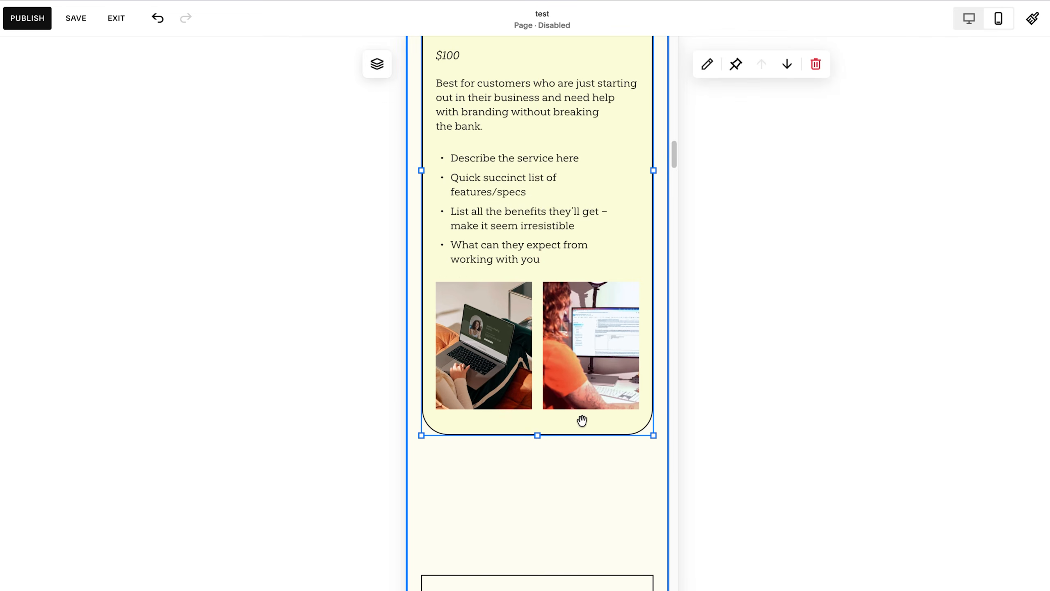
Centre the content of the inner stack holding the subheader, text and photos in the Service One card's mobile layout
left_click(606, 448)
scroll(606, 448, "up", 4)
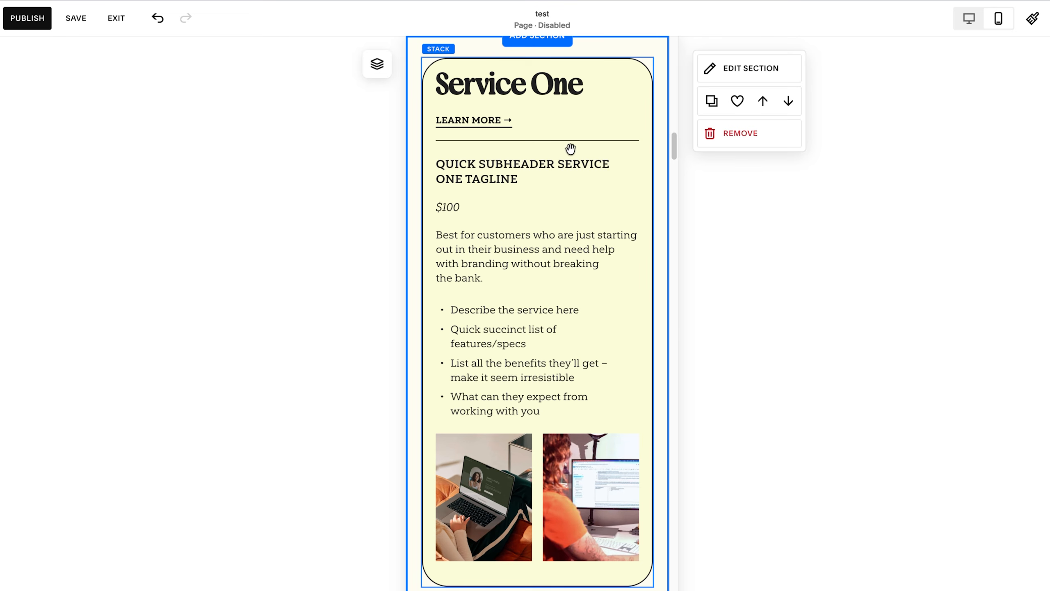
left_click(568, 375)
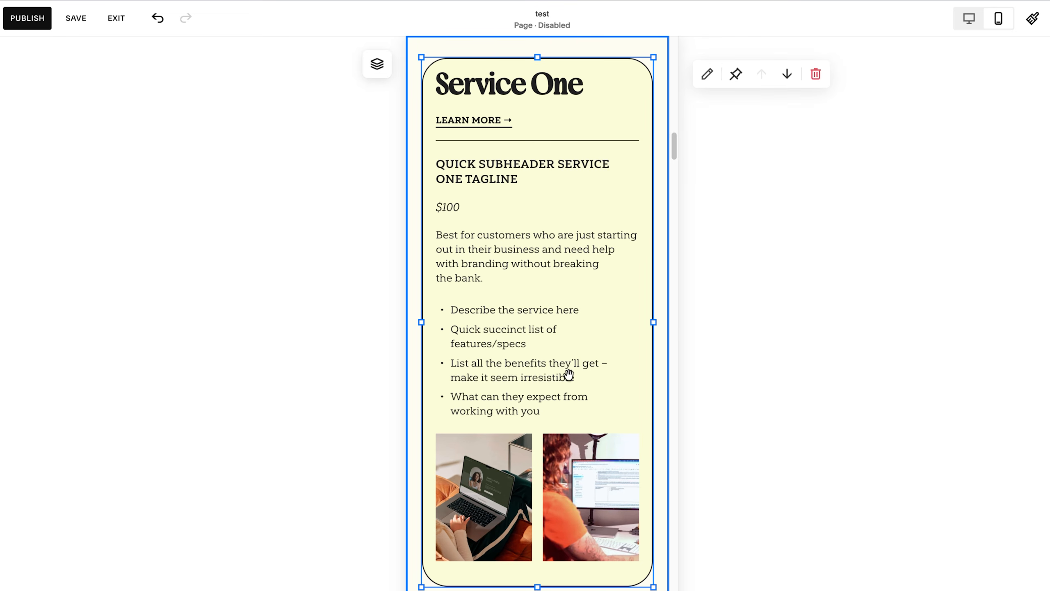
left_click(712, 68)
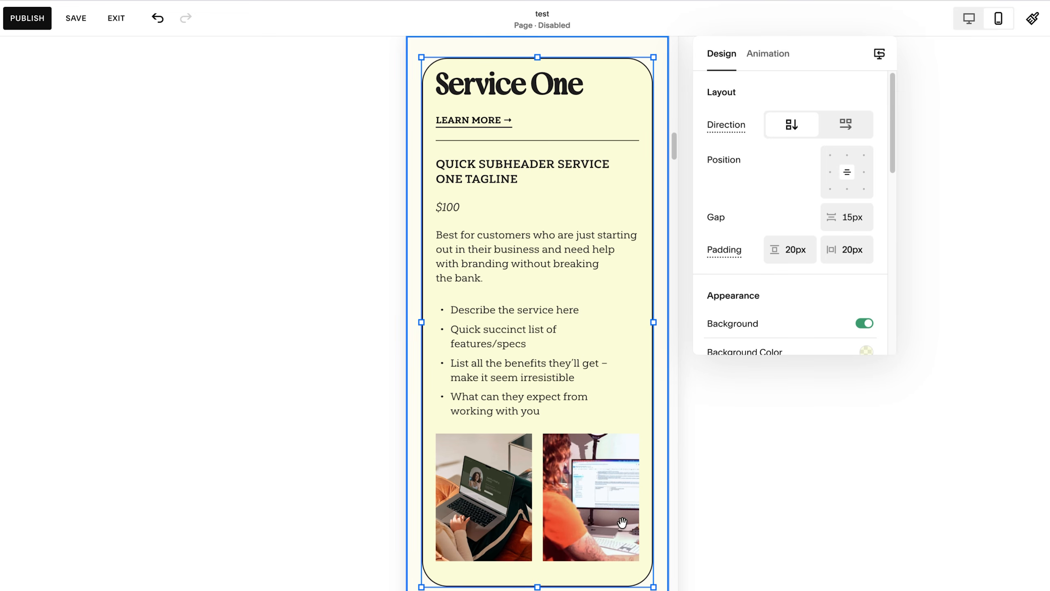
left_click(547, 487)
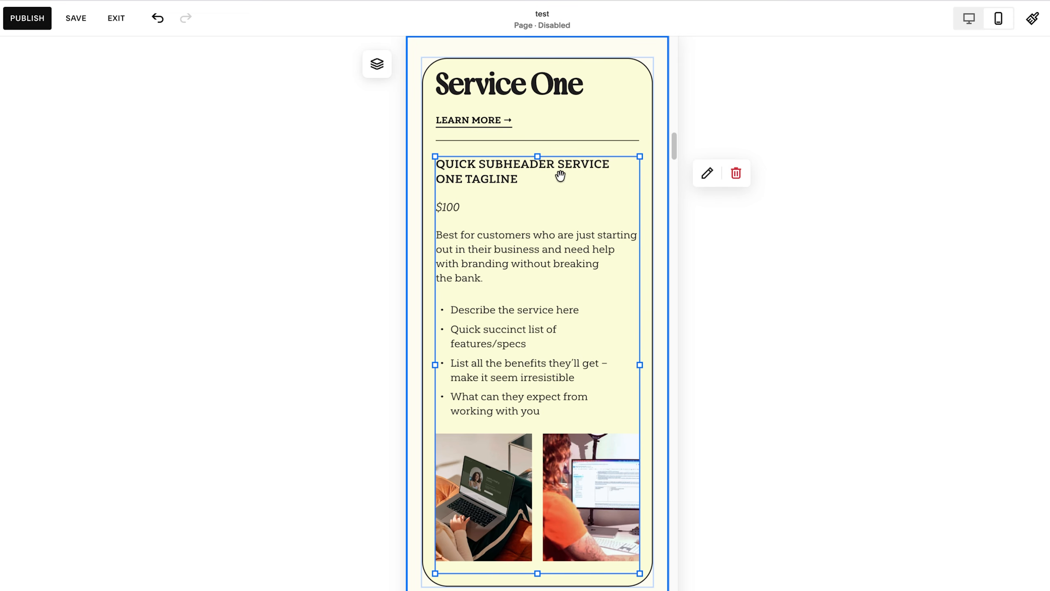
left_click(708, 176)
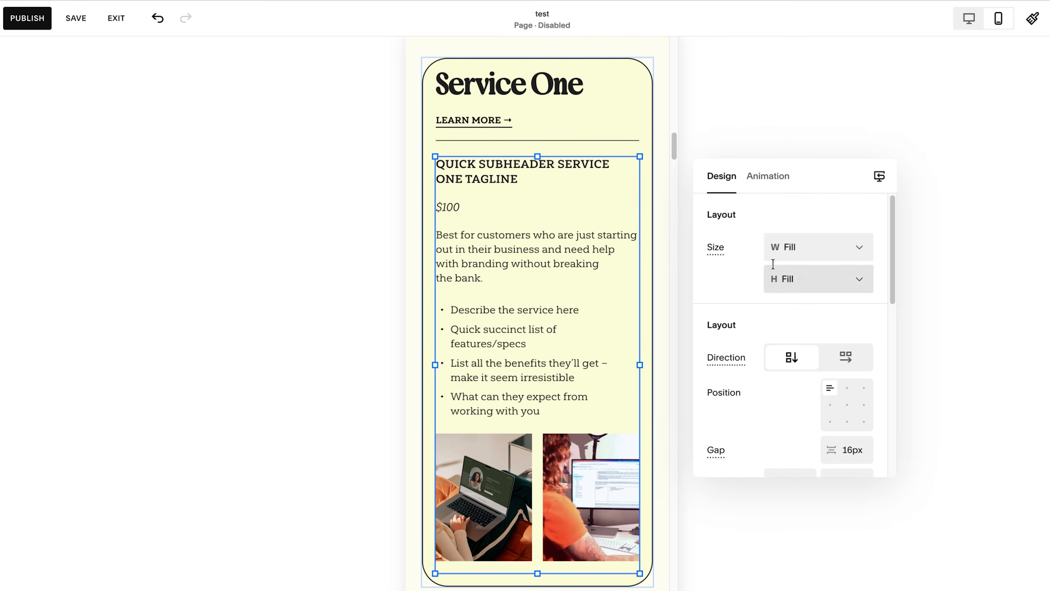
scroll(829, 399, "down", 2)
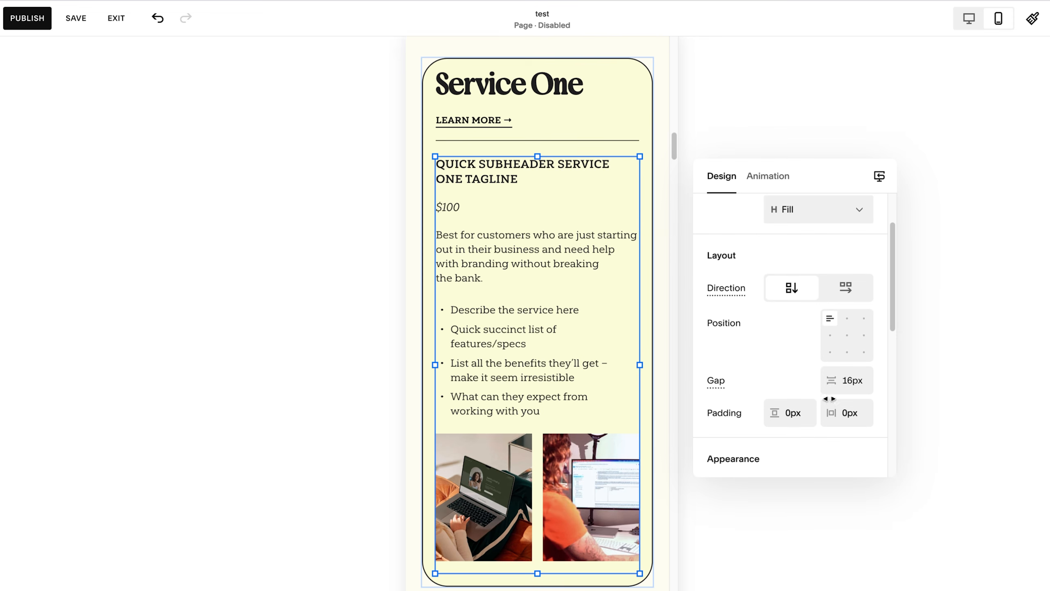
left_click(831, 335)
left_click(847, 335)
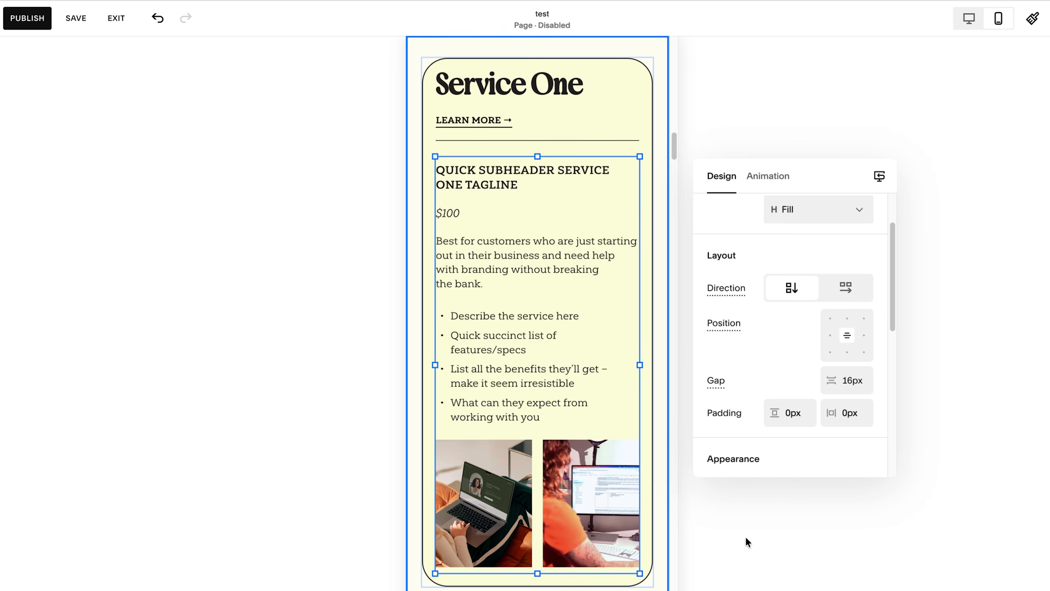
left_click(662, 426)
Hide the empty outlined shape below the Service One card in the mobile layout
scroll(541, 393, "down", 10)
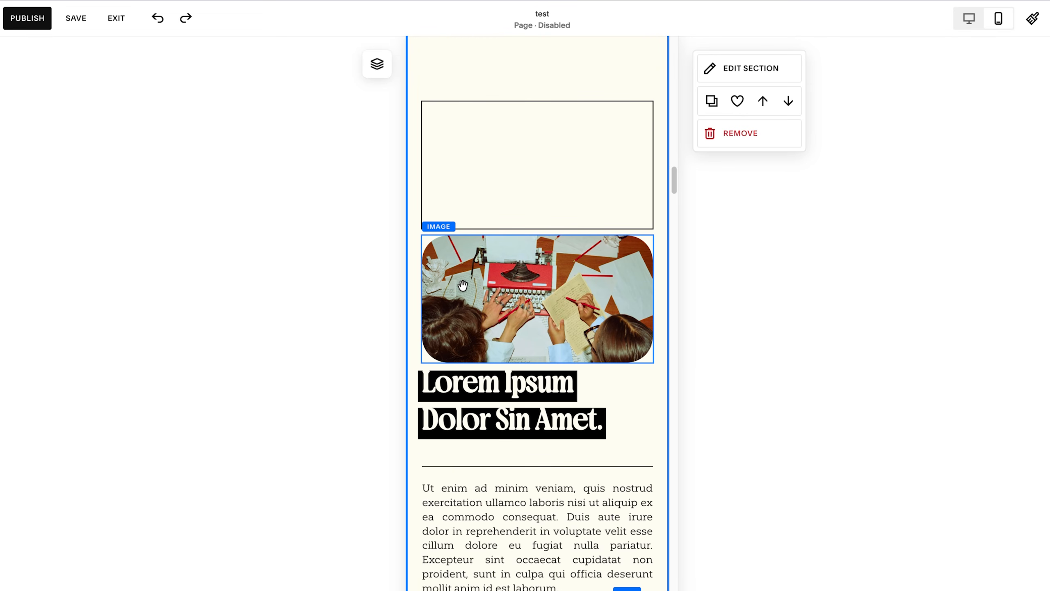
scroll(462, 285, "down", 3)
scroll(461, 284, "up", 8)
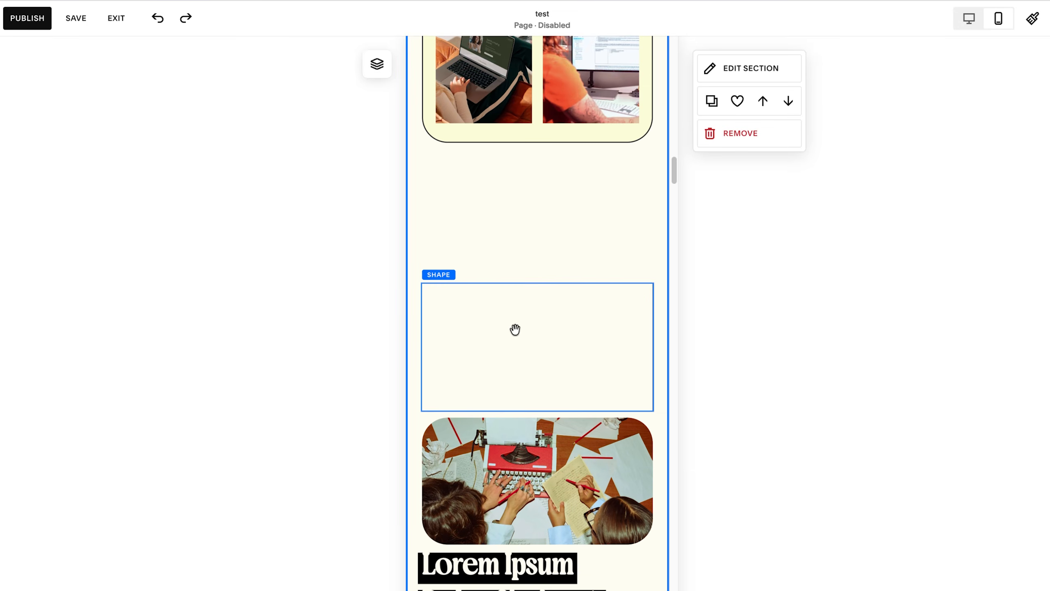
left_click(524, 298)
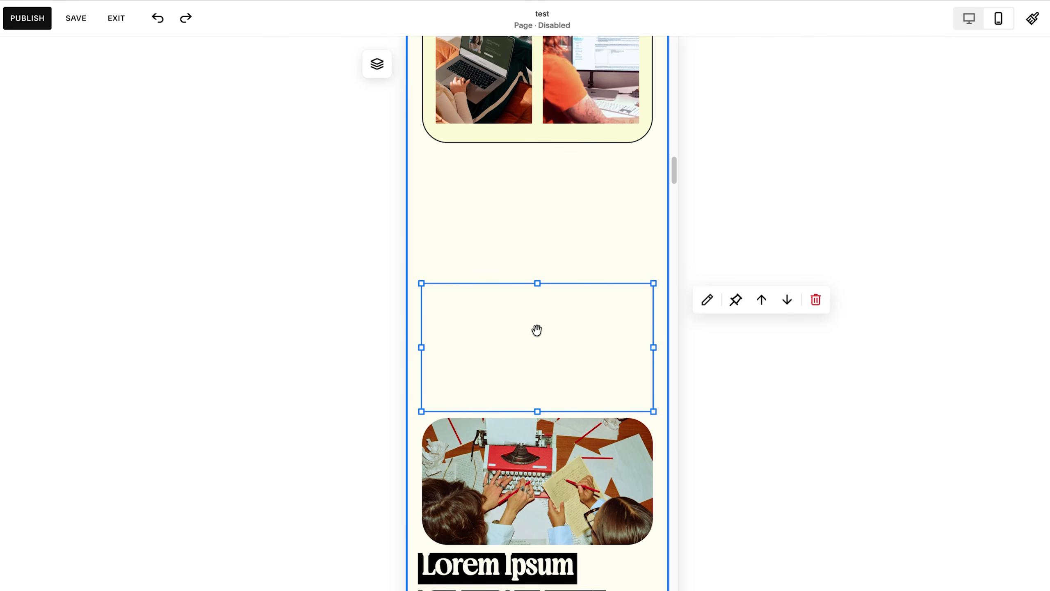
scroll(536, 331, "up", 8)
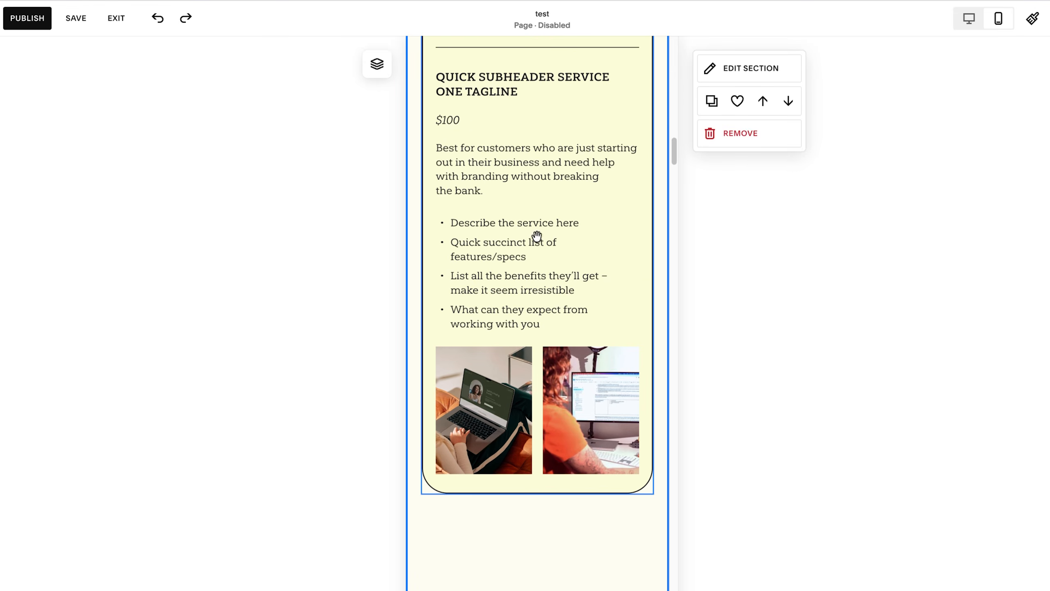
scroll(529, 260, "down", 6)
left_click_drag(537, 415, 576, 378)
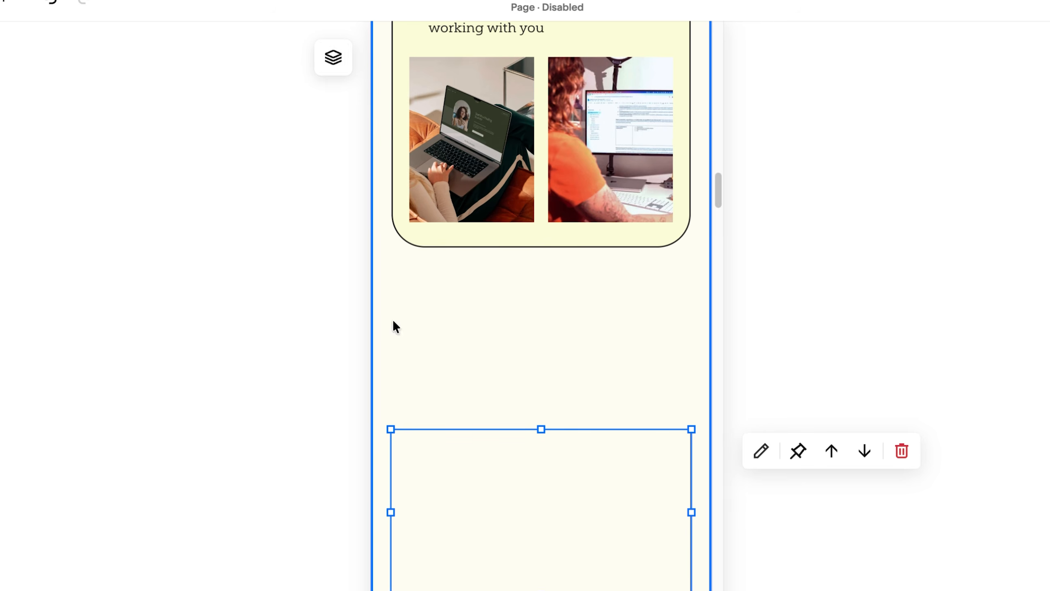
left_click(336, 58)
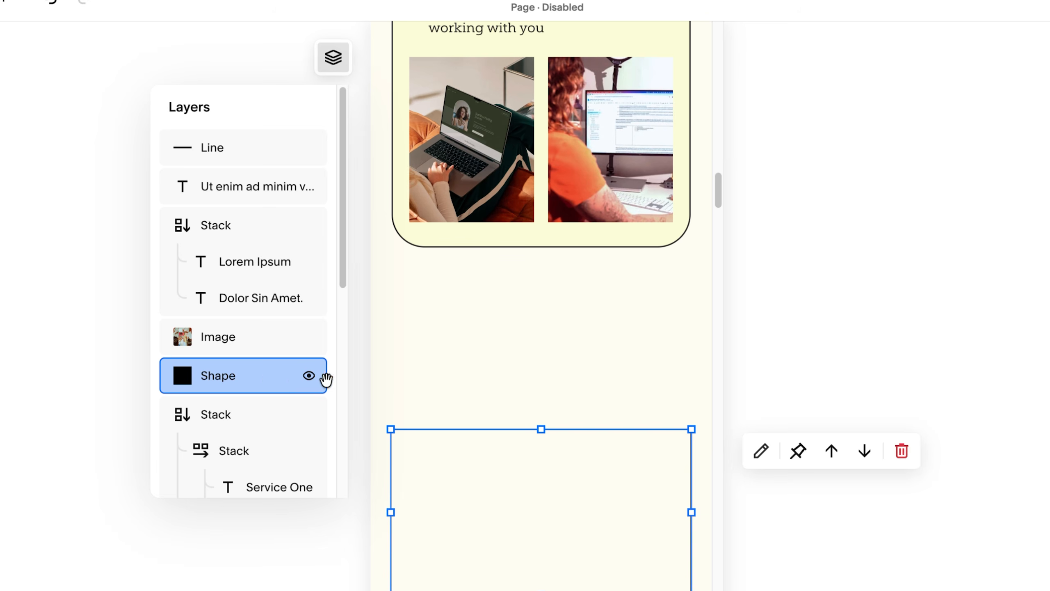
left_click(311, 377)
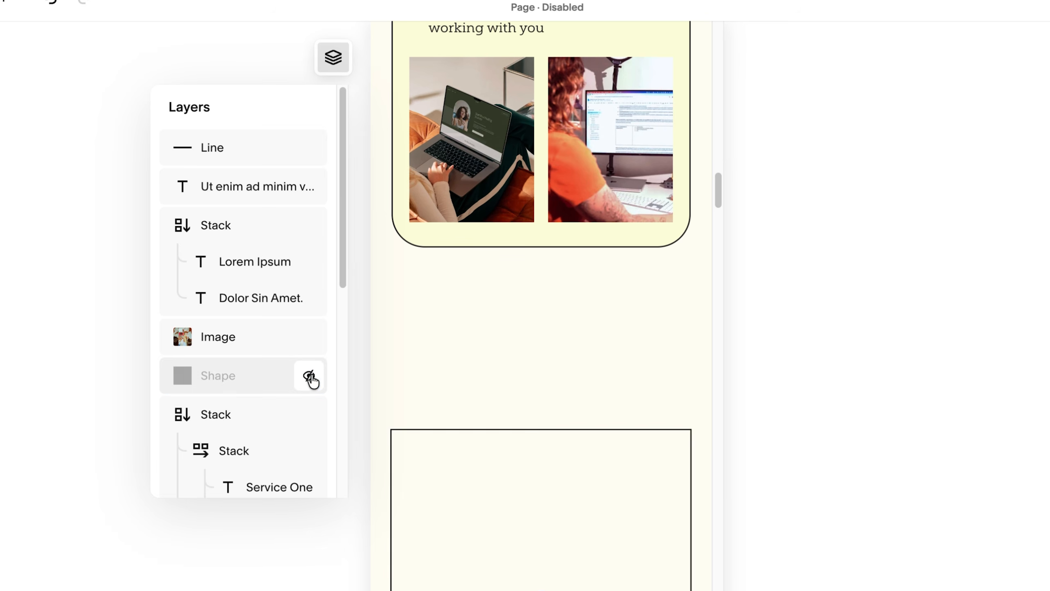
Move the typewriter photo, Lorem Ipsum heading, line and paragraph up below the Service One card, with the heading overlapping the photo's lower edge
left_click(579, 473)
left_click_drag(552, 528, 556, 331)
scroll(556, 340, "down", 5)
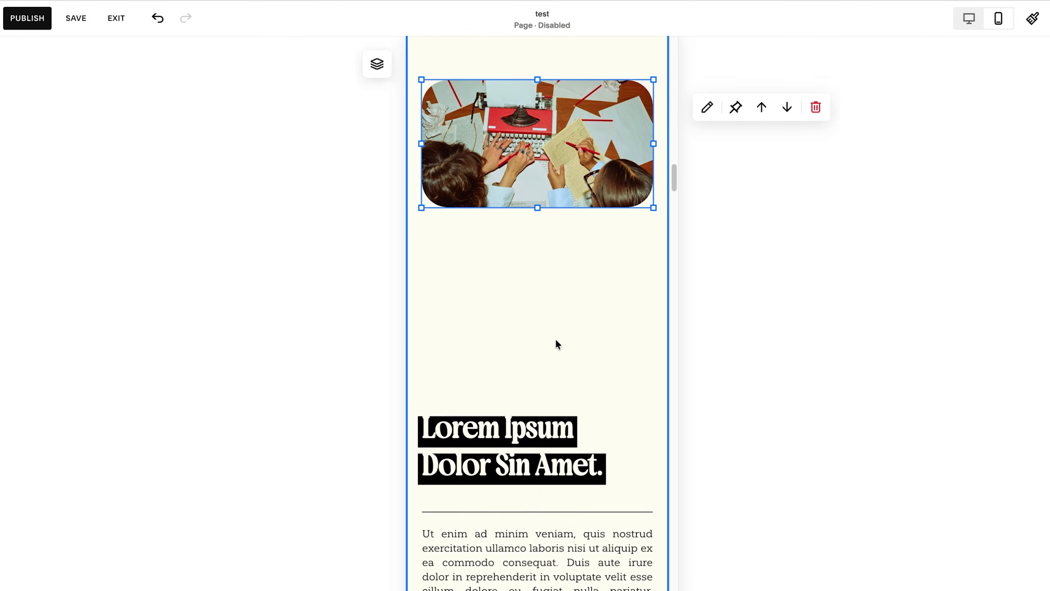
left_click_drag(516, 439, 516, 215)
scroll(553, 558, "down", 1)
left_click_drag(517, 441, 549, 329)
scroll(549, 329, "up", 5)
left_click_drag(517, 223, 583, 575)
left_click_drag(583, 575, 583, 534)
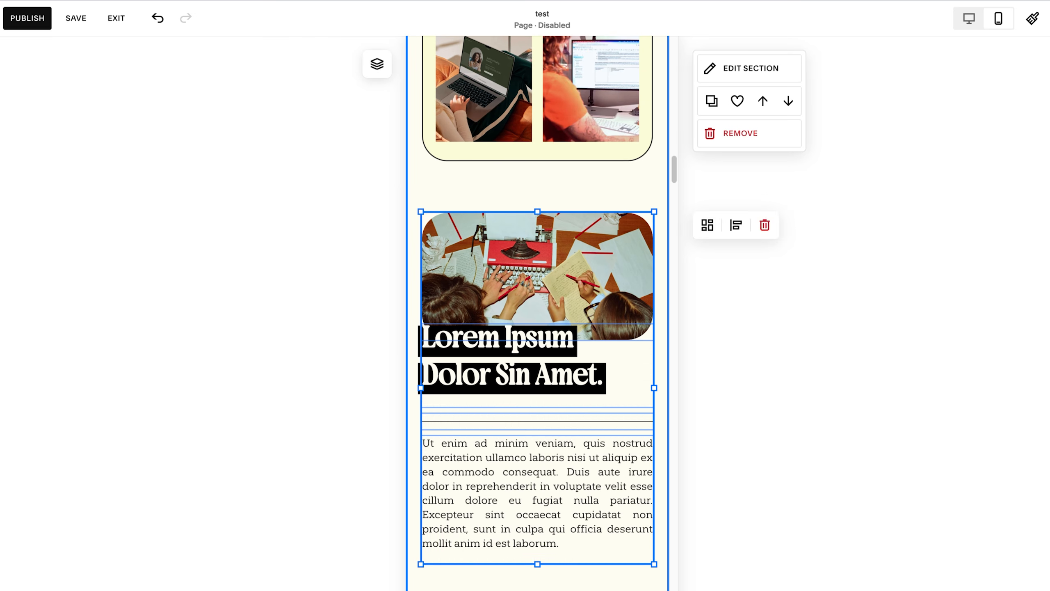
Extend the typewriter photo upward towards the Service One card and shorten the section to end just below the paragraph
key("Escape")
left_click(522, 374)
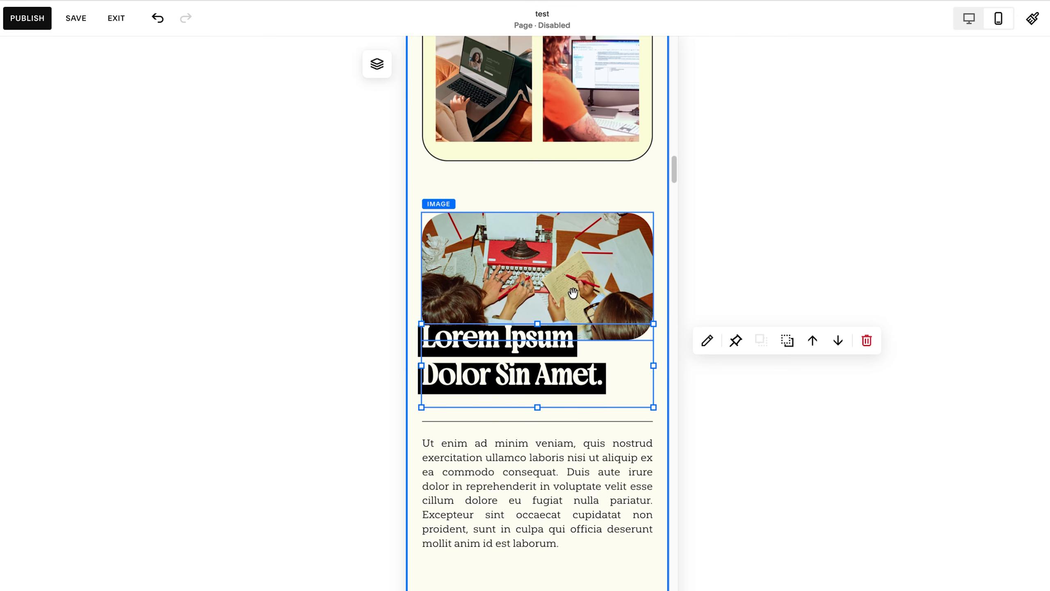
left_click(722, 434)
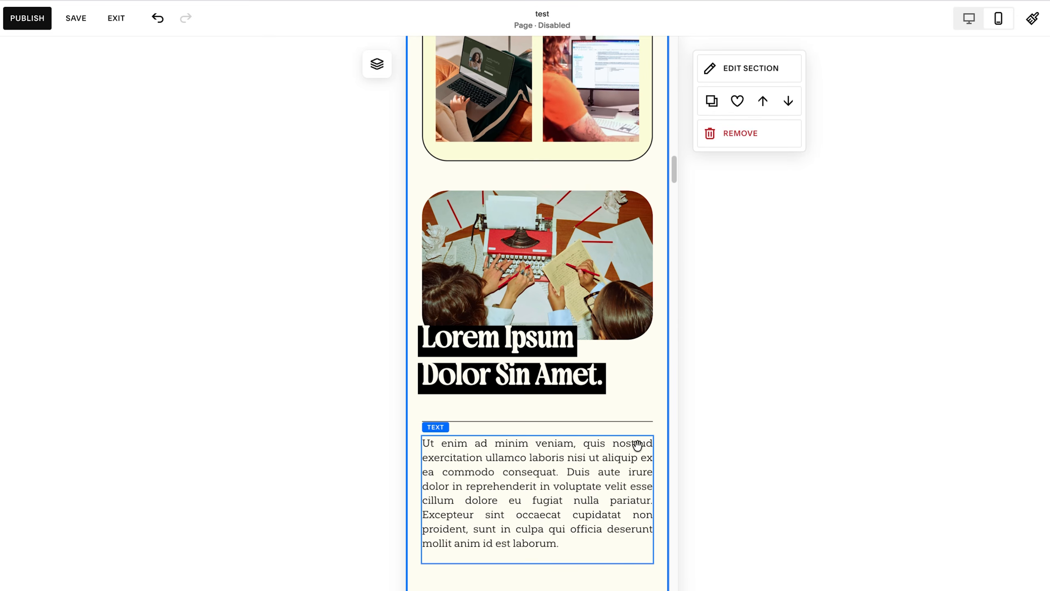
scroll(561, 441, "down", 5)
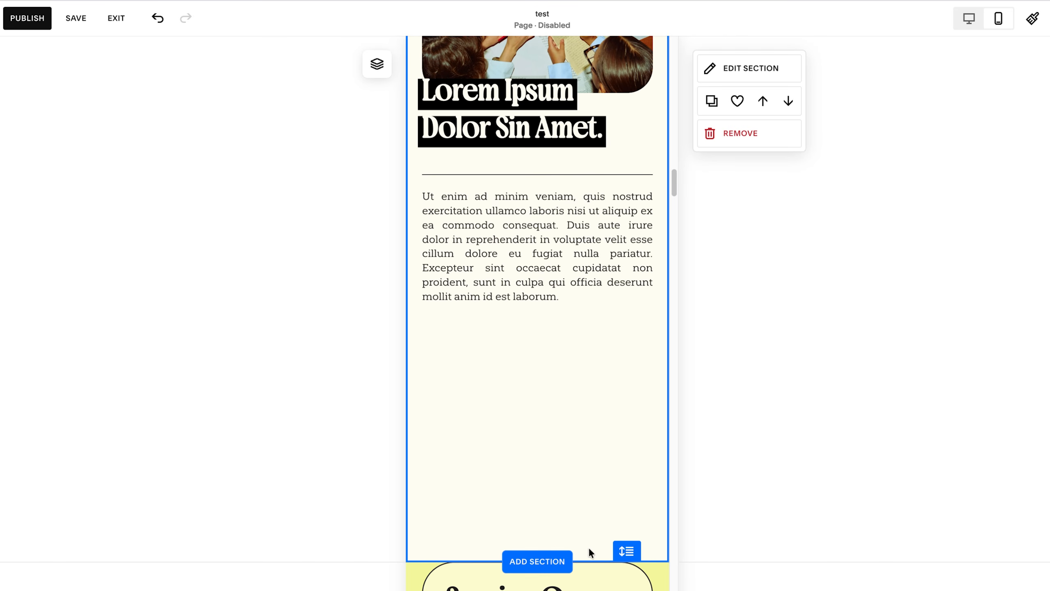
left_click_drag(626, 550, 622, 339)
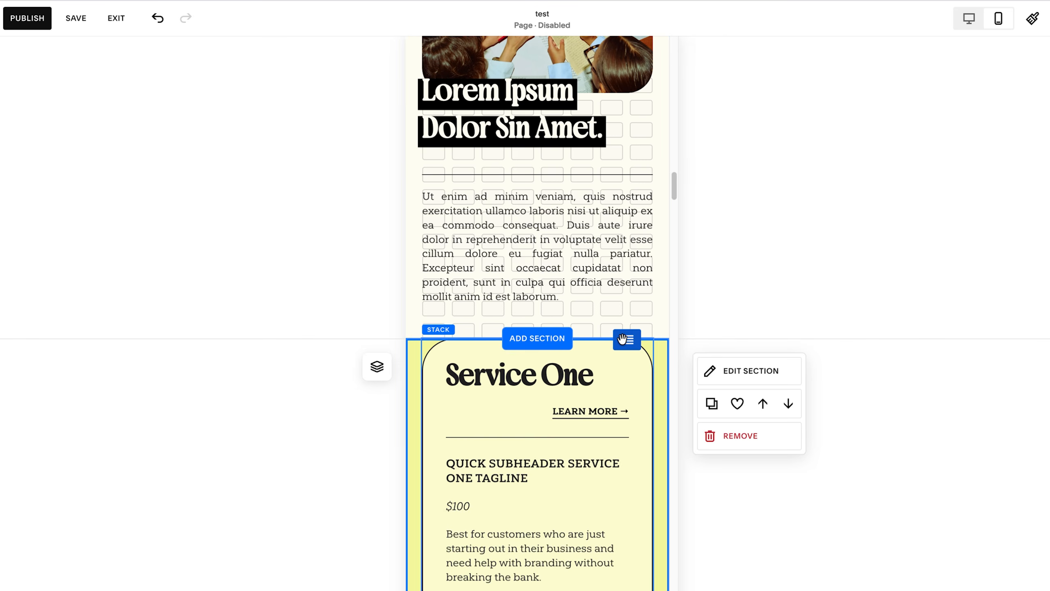